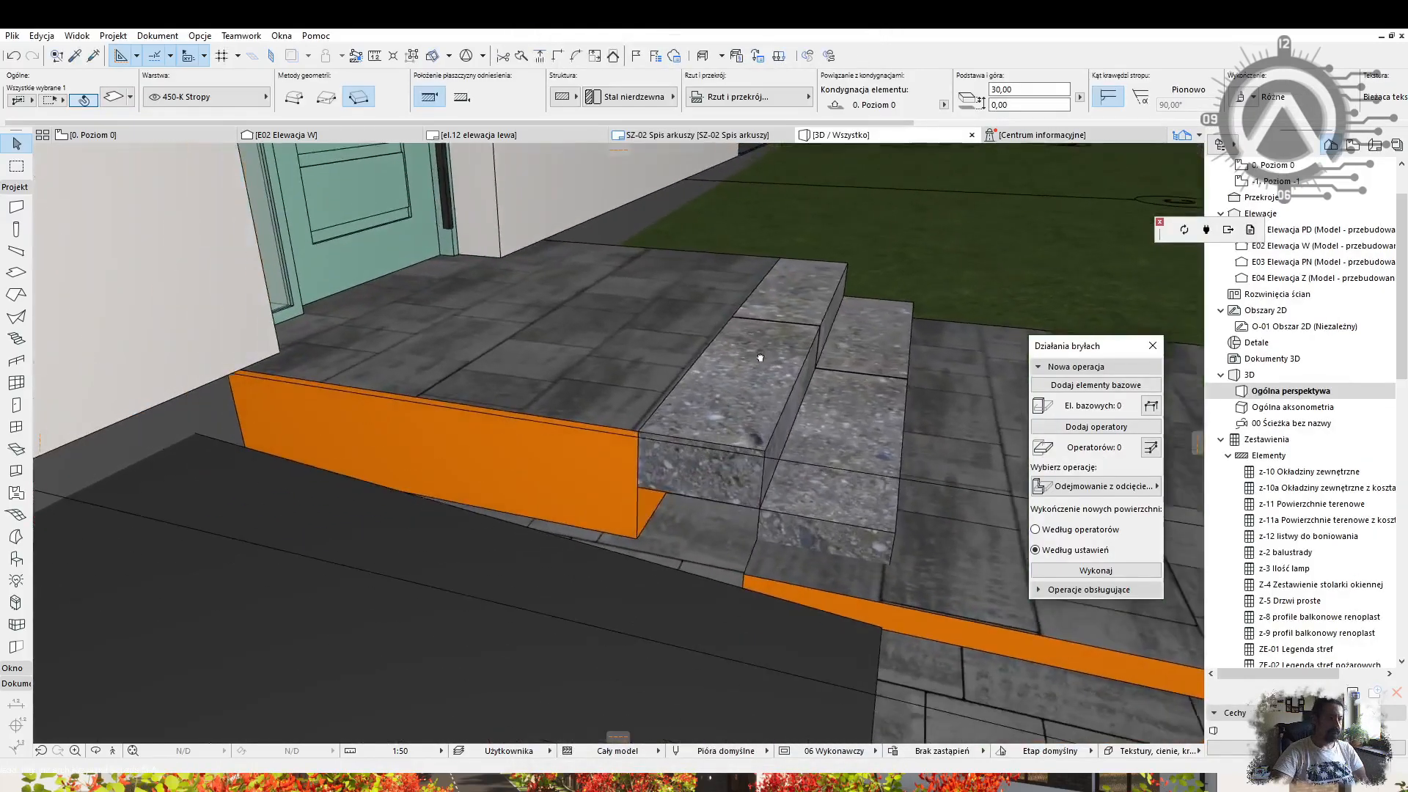
Place a column beside the steps, set its height to 50, and move it into the orange planter.
scroll(587, 440, "up", 3)
left_click(16, 229)
left_click(587, 456)
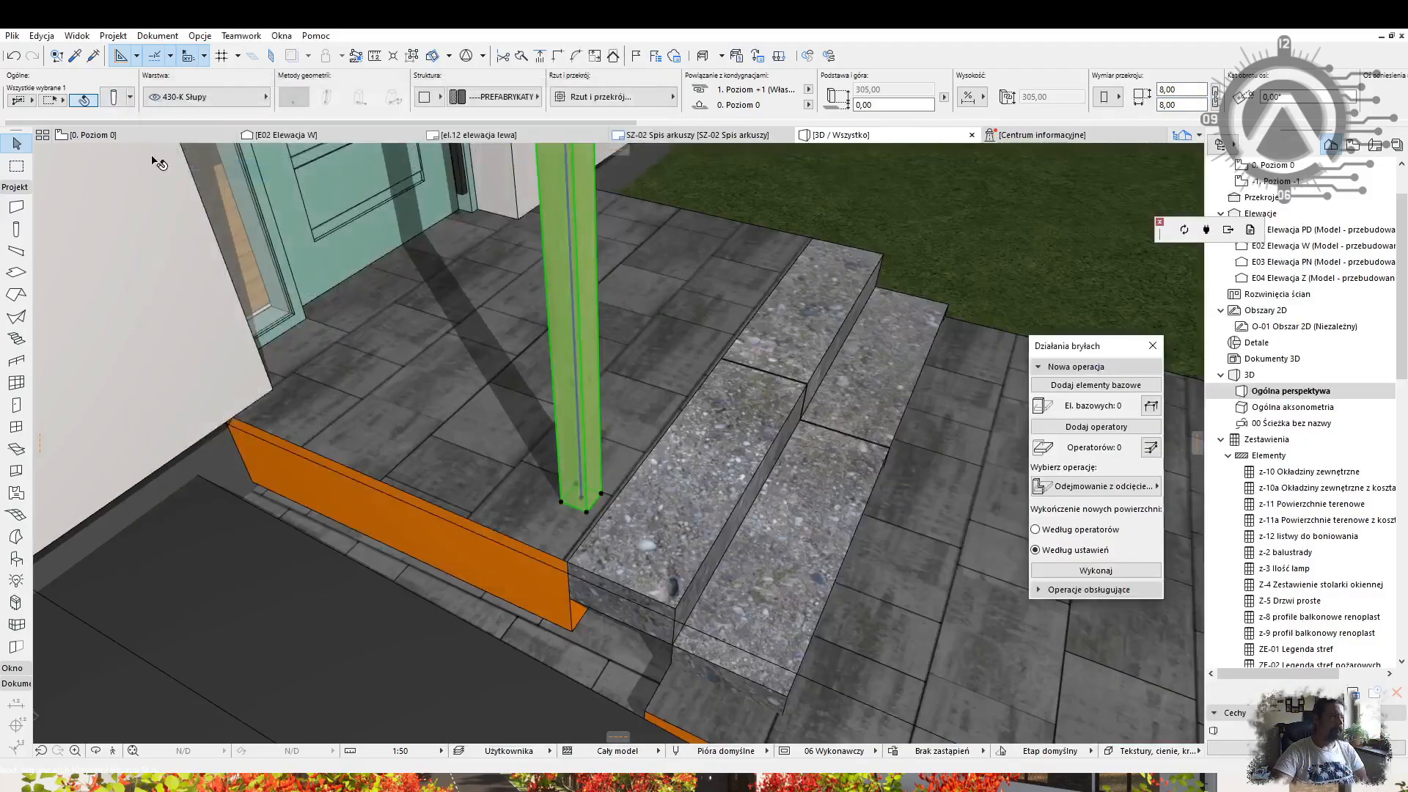
key("ctrl+t")
left_click(440, 313)
type("50")
key("Return")
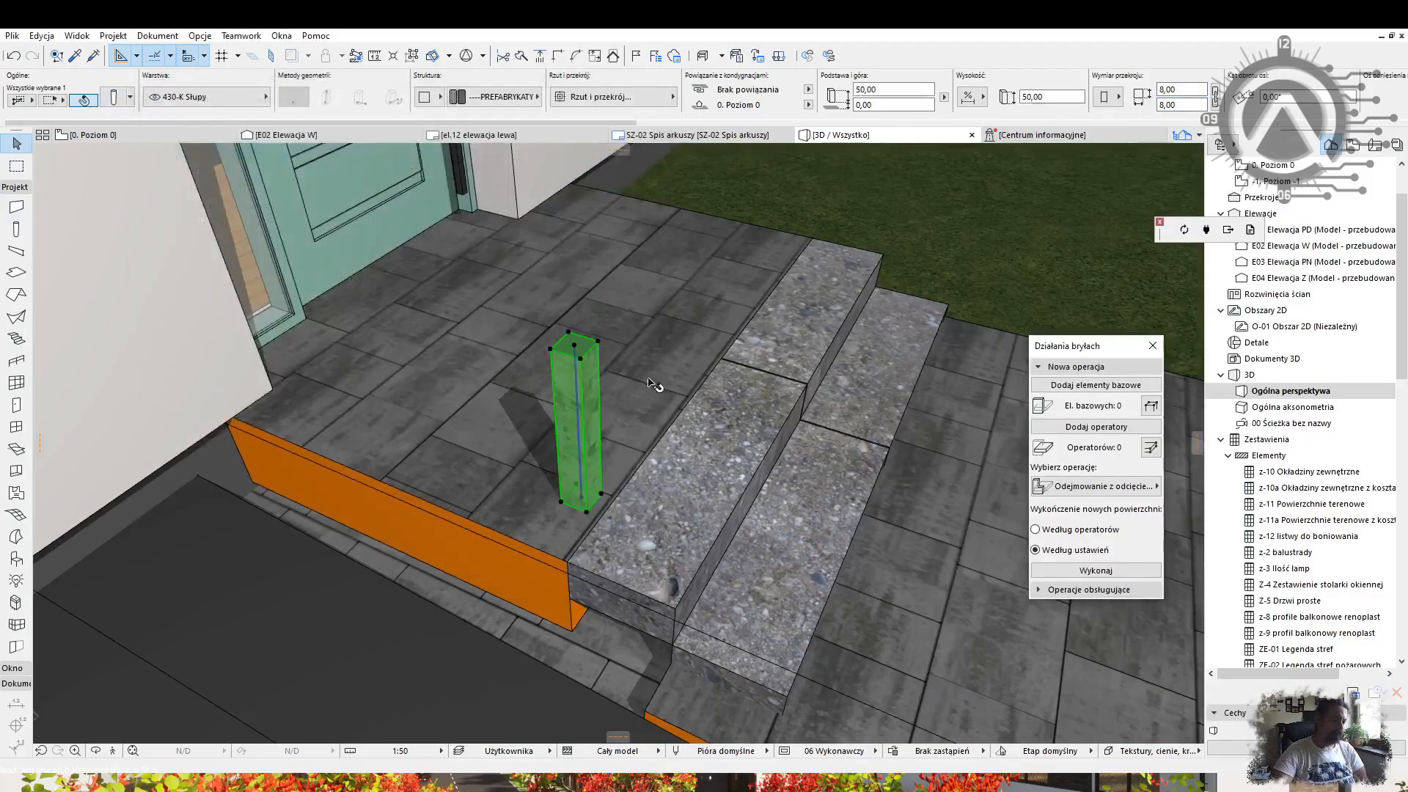
left_click(570, 561)
Multiply the post with 8 spacing into a row along the planter edge.
left_click(707, 667)
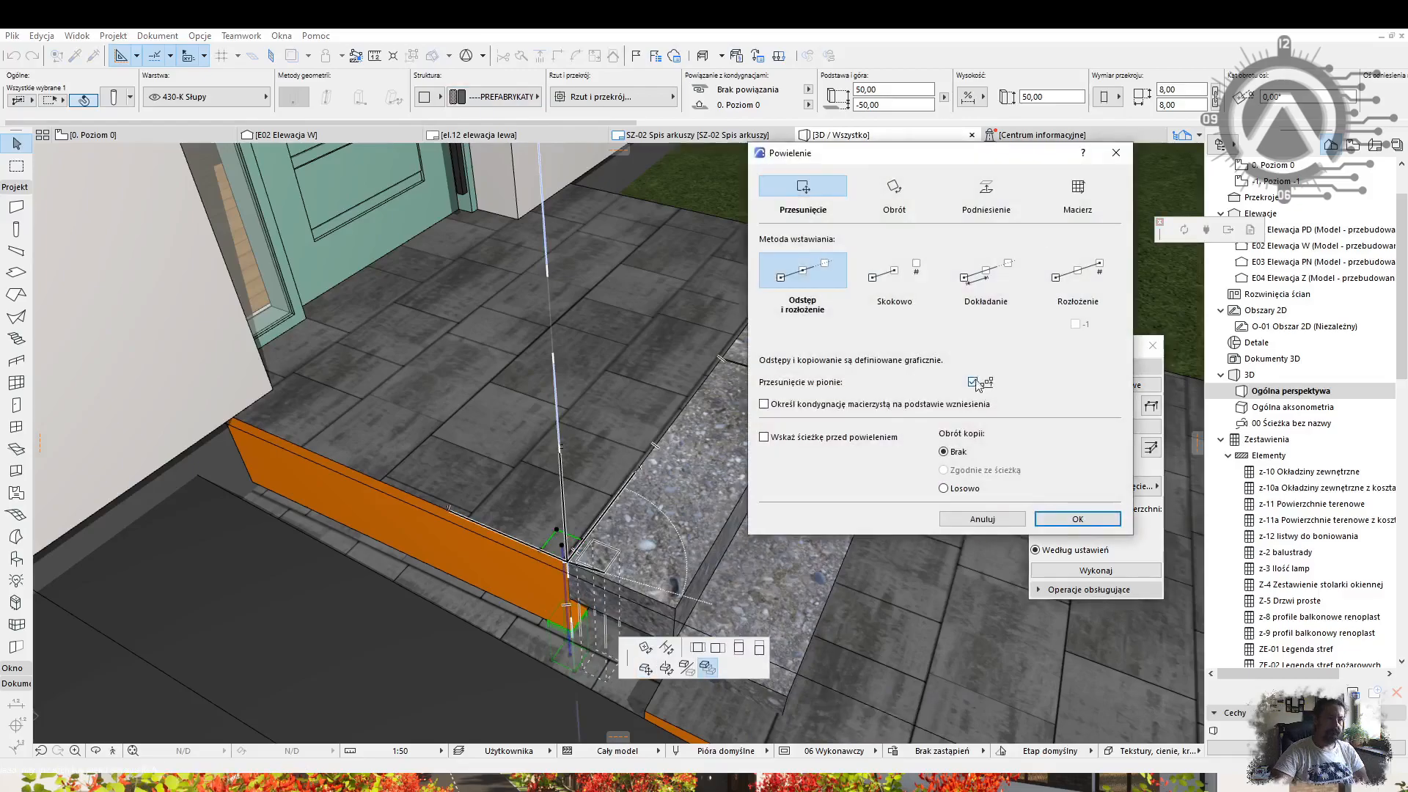
type("8,")
key("Return")
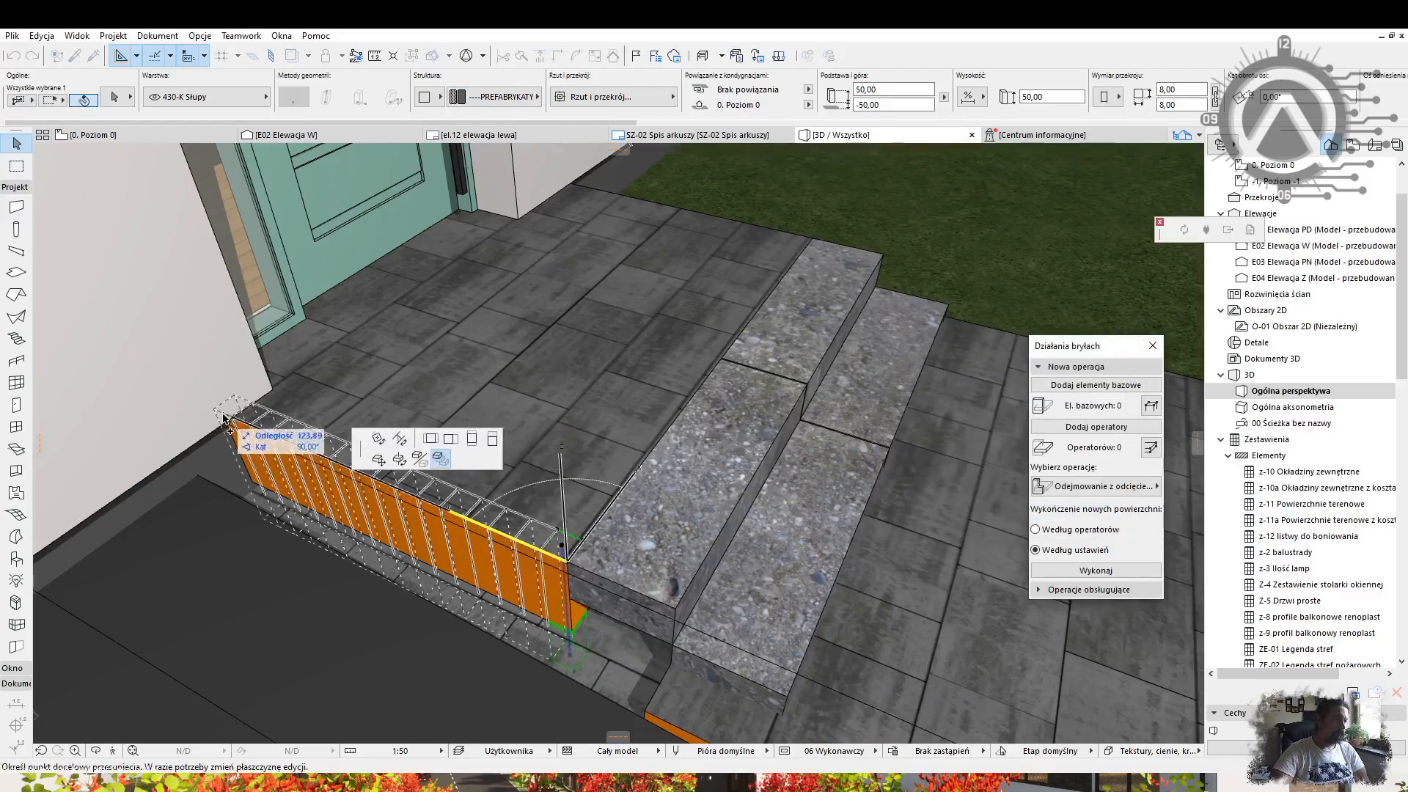
left_click(225, 418)
left_click(498, 535)
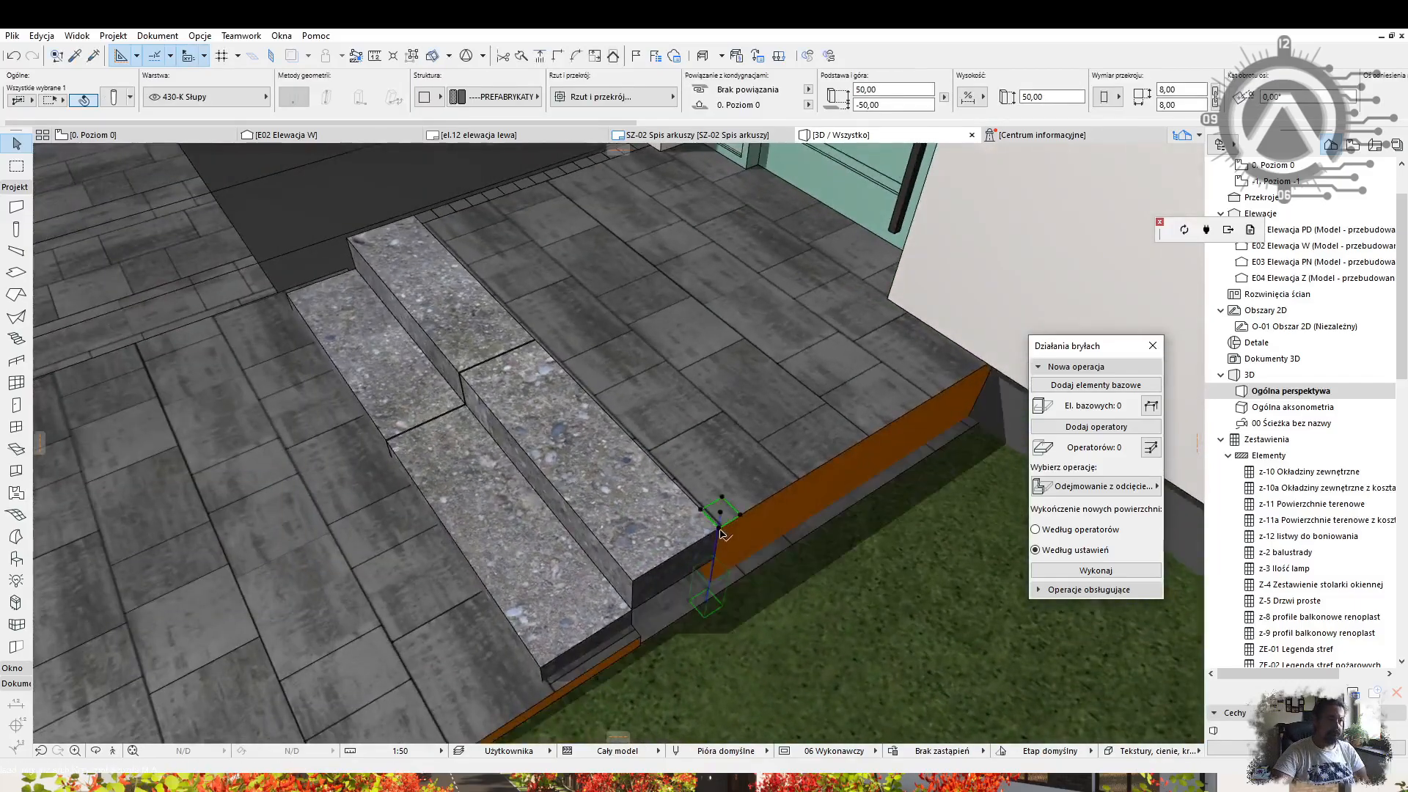
Repeat the post copies and pull the terrace slab's front edge back.
key("Return")
left_click(720, 530, "shift")
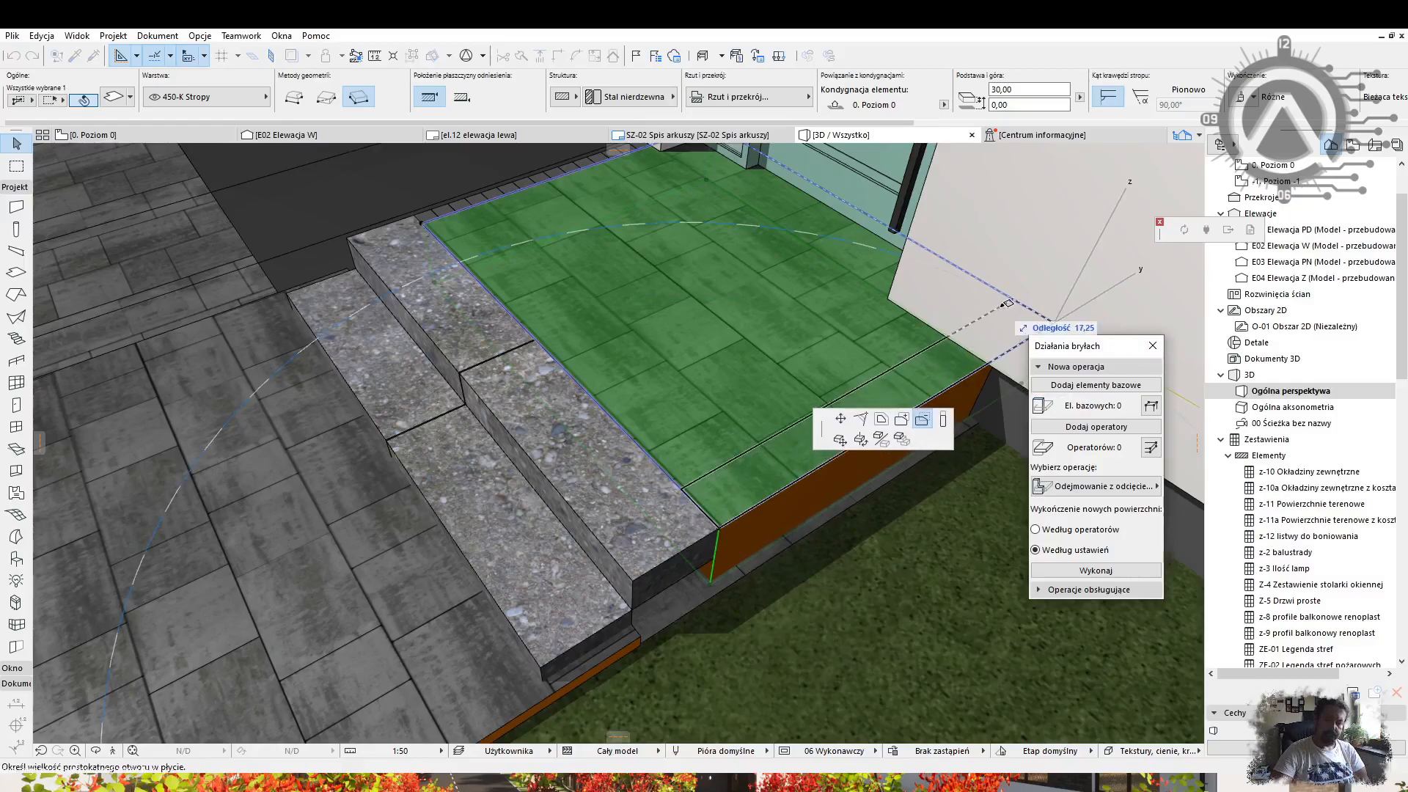
left_click(745, 459)
left_click(707, 505)
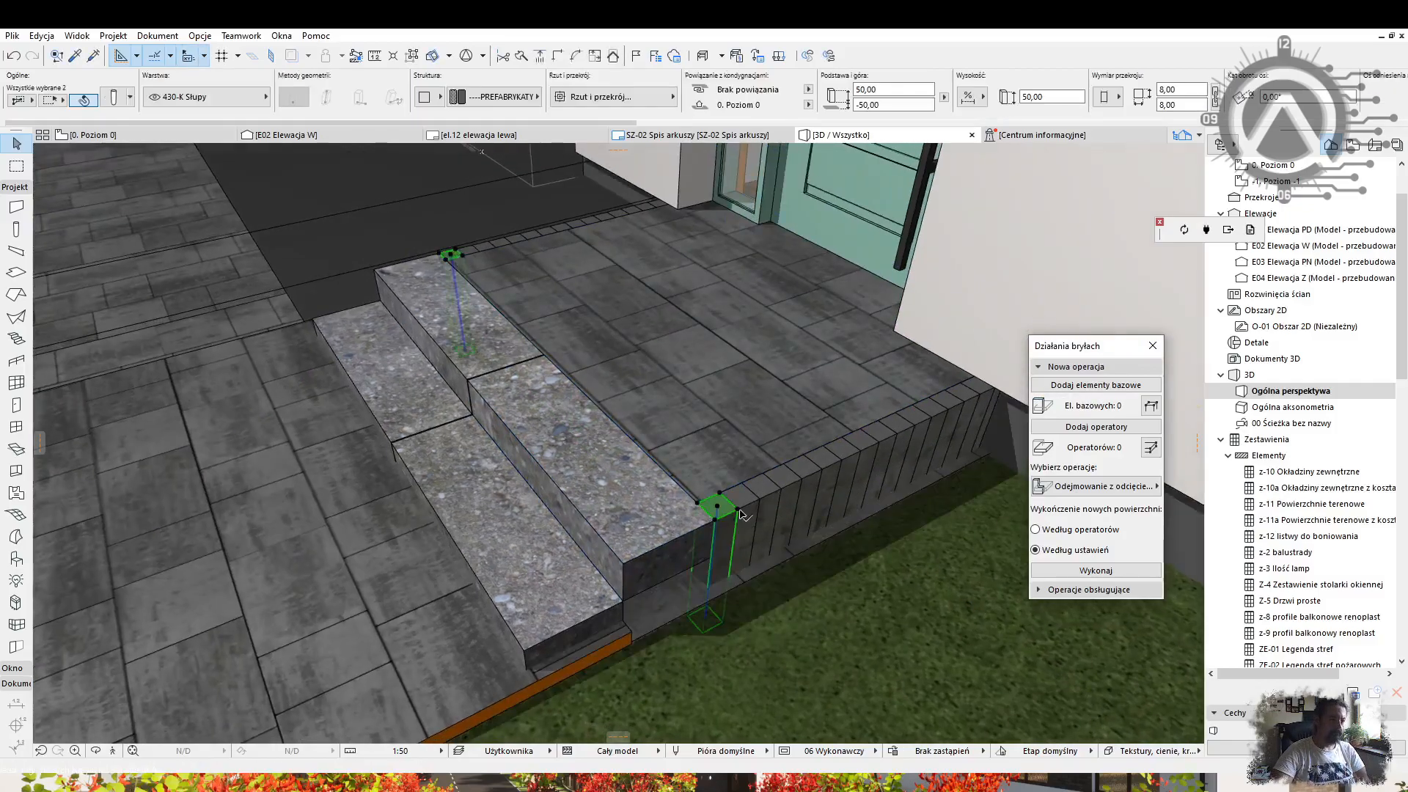
Multiply the two posts along the far side of the steps.
key("ctrl+u")
key("Return")
left_click(737, 506)
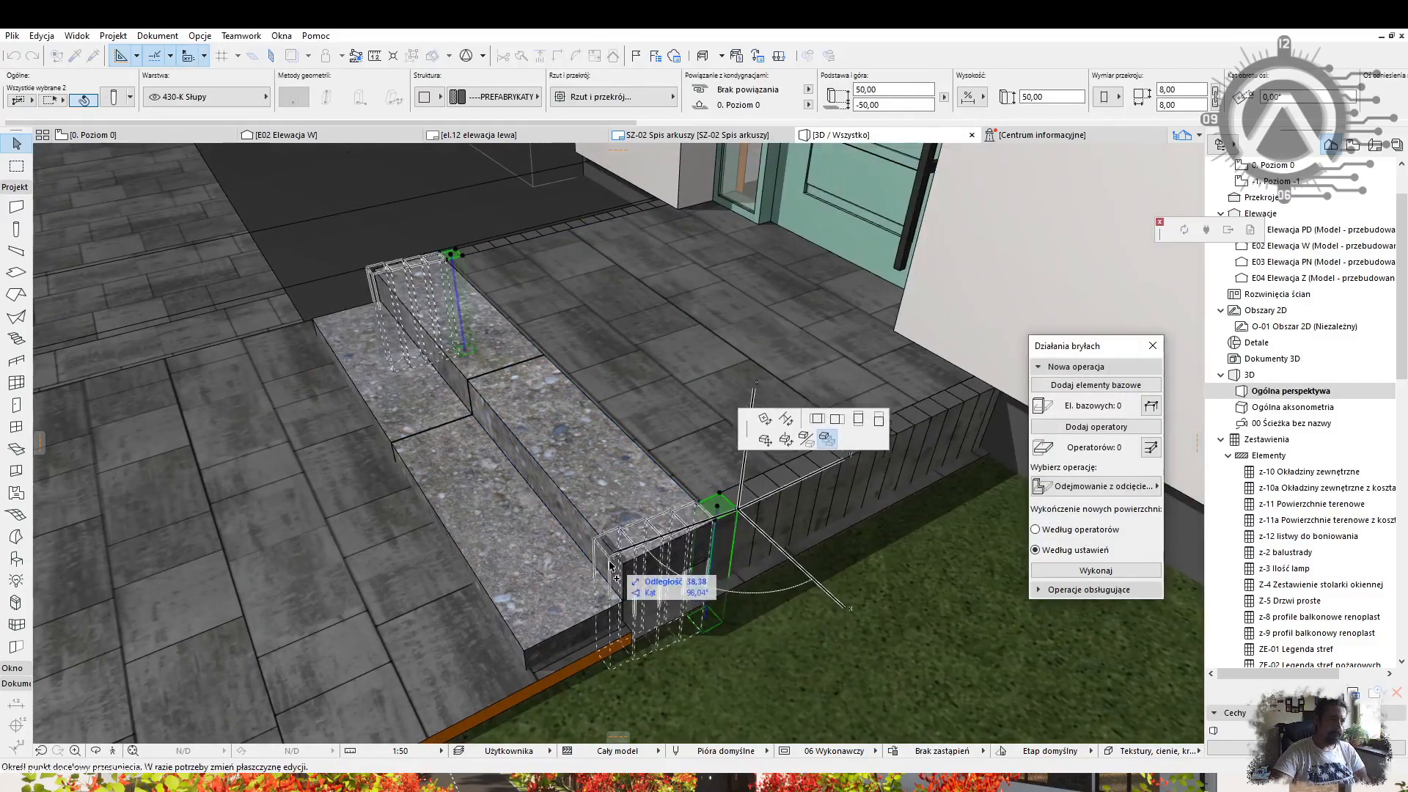
Give the edging posts beside the steps a lighter building material.
left_click(440, 341)
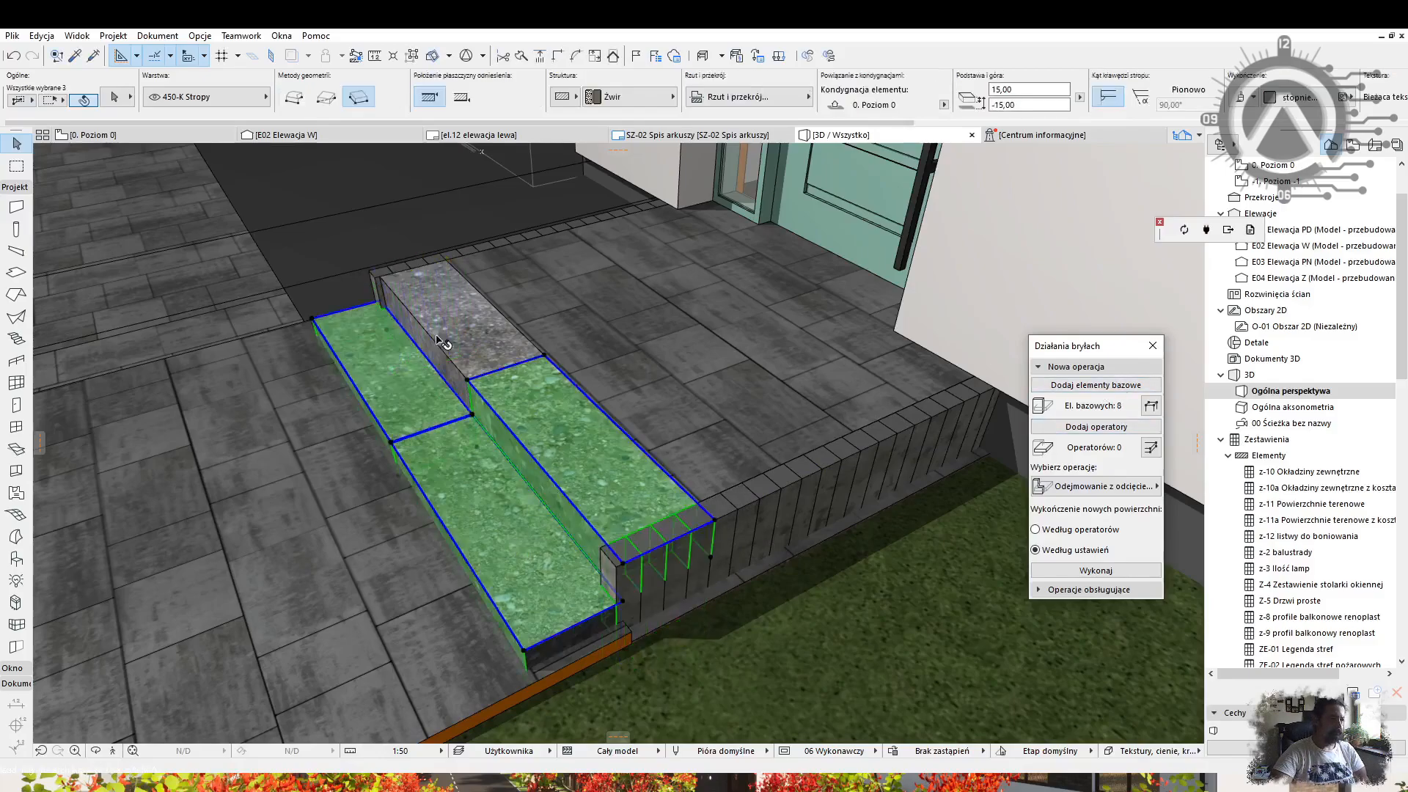
left_click(682, 522)
left_click(514, 98)
left_click(825, 203)
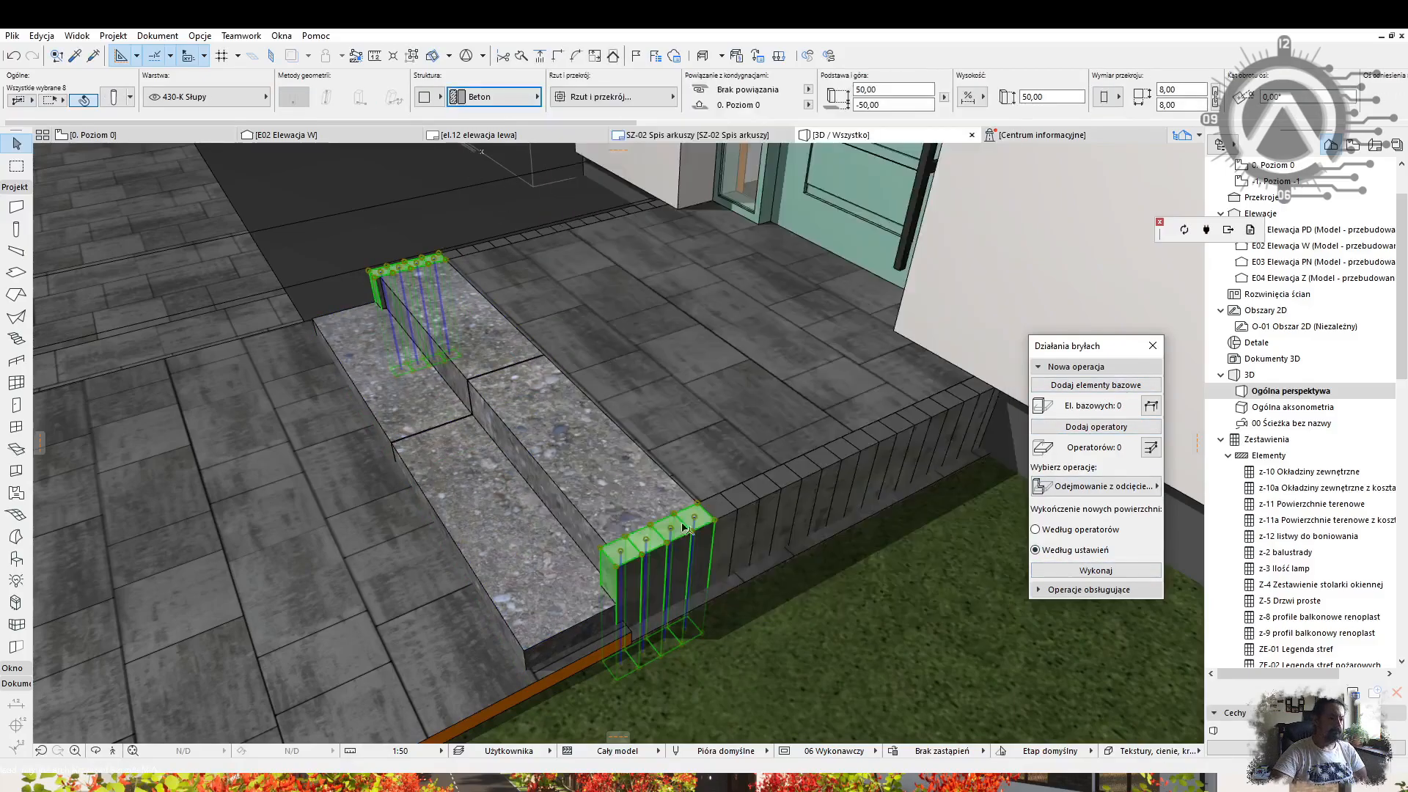
Apply a new building material to all the stair slabs.
left_click(587, 476)
left_click(478, 482, "shift")
left_click(374, 374, "shift")
left_click(458, 322, "shift")
left_click(638, 97)
left_click(982, 353)
key("Escape")
Inspect the paving slab and edging strip edges, cancelling the trial edits.
middle_click_drag(528, 513, 608, 506, "shift")
left_click(564, 623)
left_click(621, 633)
key("Escape")
key("Escape")
left_click(645, 603)
left_click(640, 612)
key("Escape")
key("Escape")
scroll(704, 513, "down", 4)
middle_click_drag(704, 513, 957, 462, "shift")
left_click(880, 421)
scroll(821, 440, "up", 4)
Select the edging beam along the lawn and view its corner by the step up close.
middle_click_drag(792, 542, 635, 572, "shift")
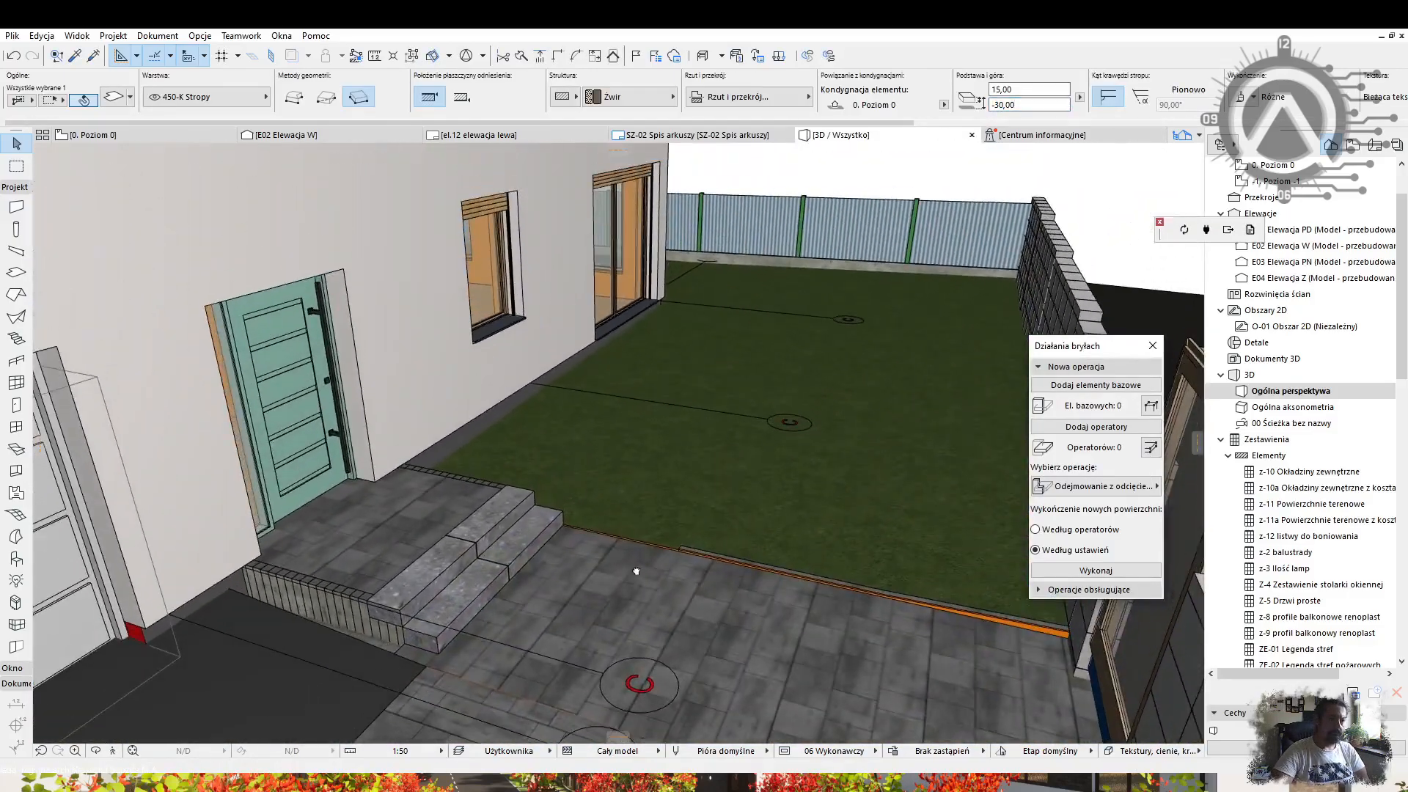
scroll(586, 550, "up", 4)
left_click(529, 526)
scroll(591, 504, "down", 3)
middle_click_drag(591, 503, 777, 528, "shift")
key("Escape")
left_click(766, 529, "alt")
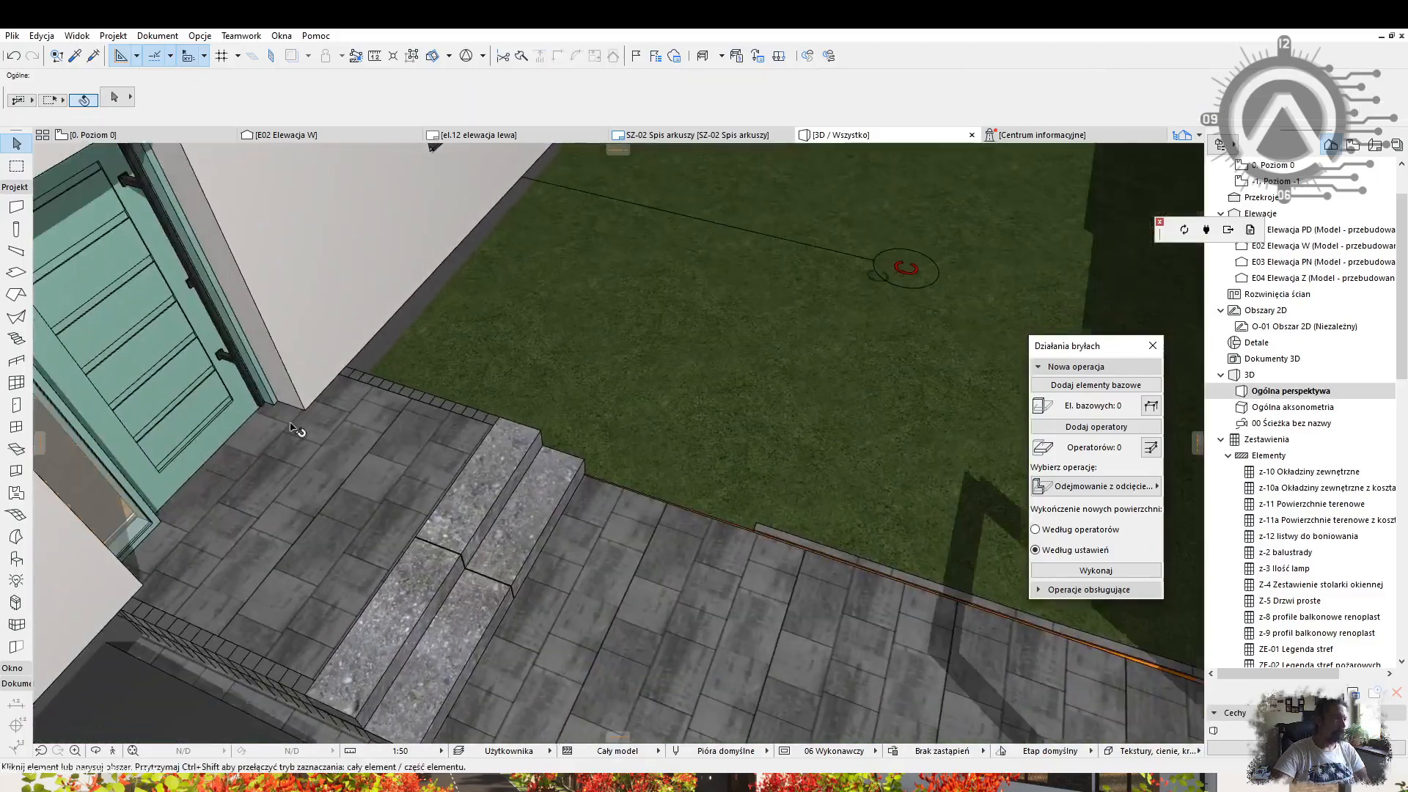
middle_click_drag(582, 474, 763, 512, "shift")
key("Escape")
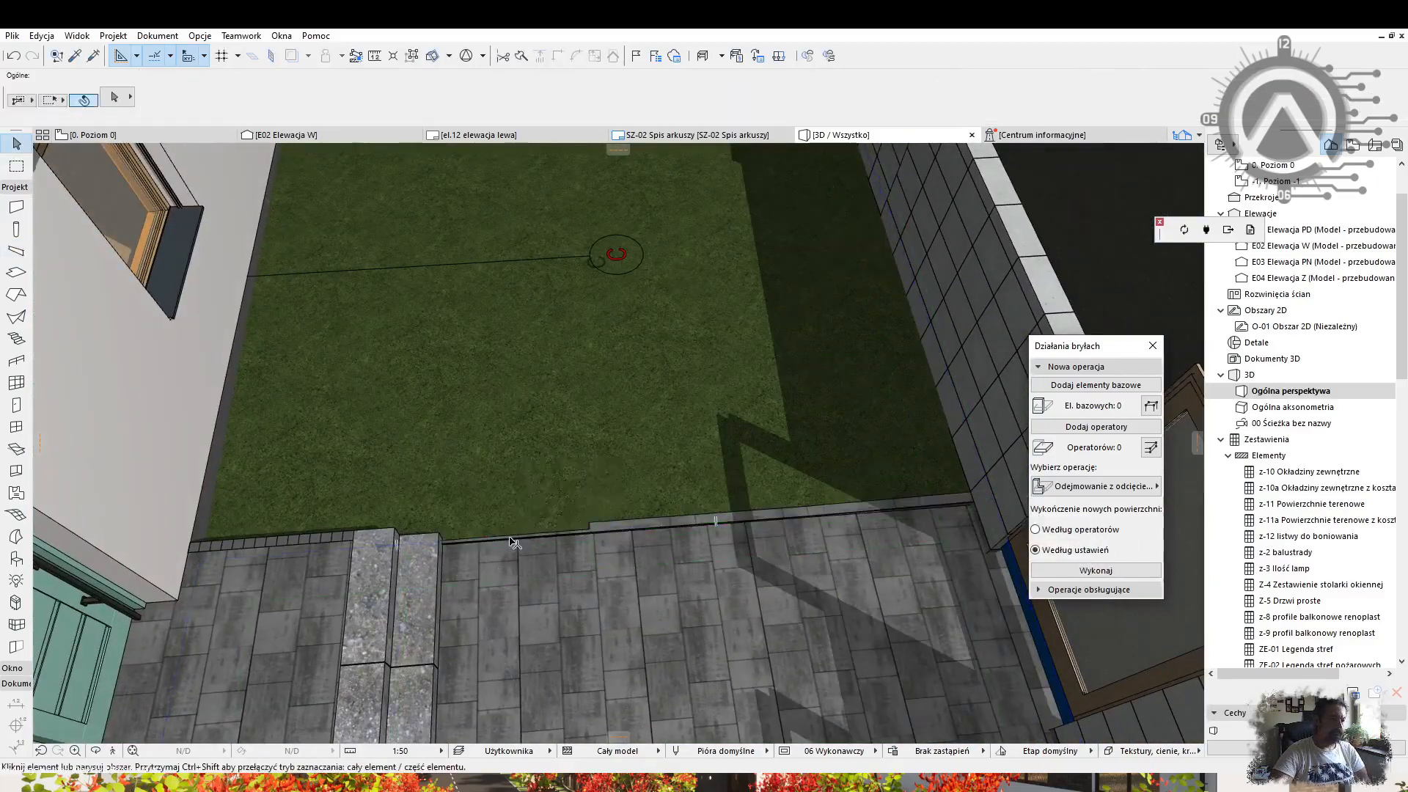
left_click(516, 541)
middle_click_drag(515, 541, 669, 409, "shift")
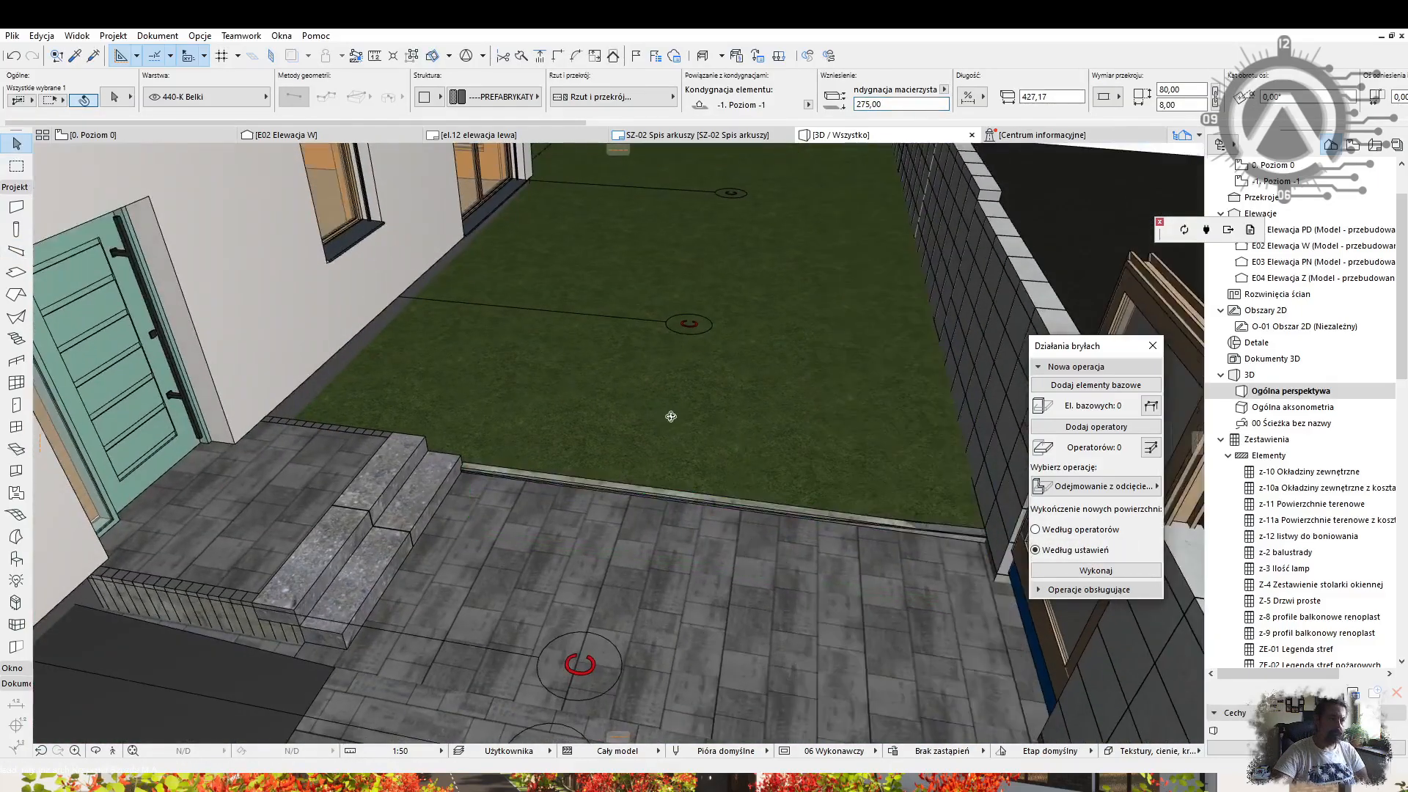
middle_click_drag(544, 479, 572, 484, "shift")
scroll(542, 440, "up", 5)
middle_click_drag(542, 440, 549, 323)
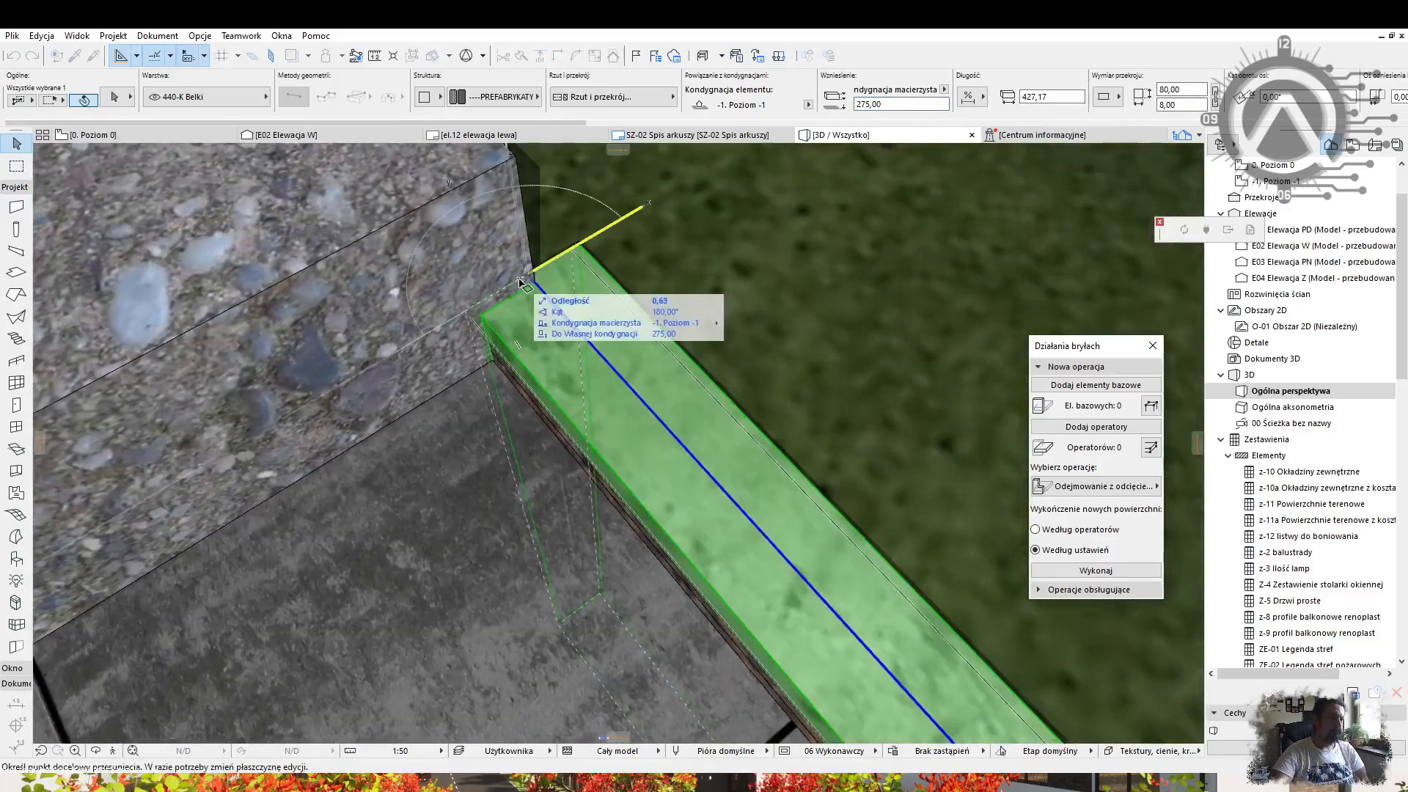
Move the edging beam, undo the move, then set its elevation to 8.
left_click(475, 307)
scroll(480, 344, "down", 8)
middle_click_drag(506, 546, 693, 519, "shift")
key("ctrl+z")
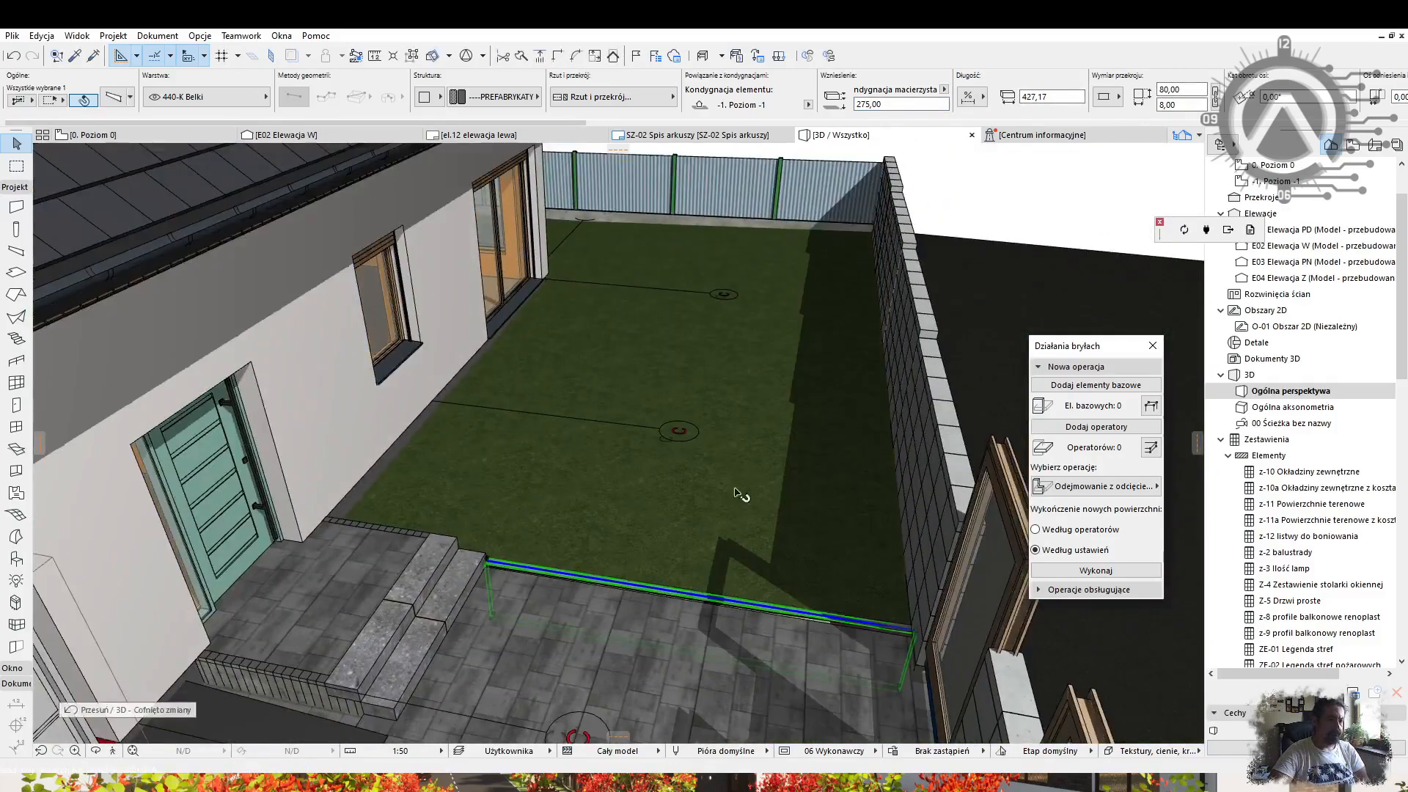
type("8")
key("Return")
key("Escape")
middle_click_drag(778, 483, 293, 477, "shift")
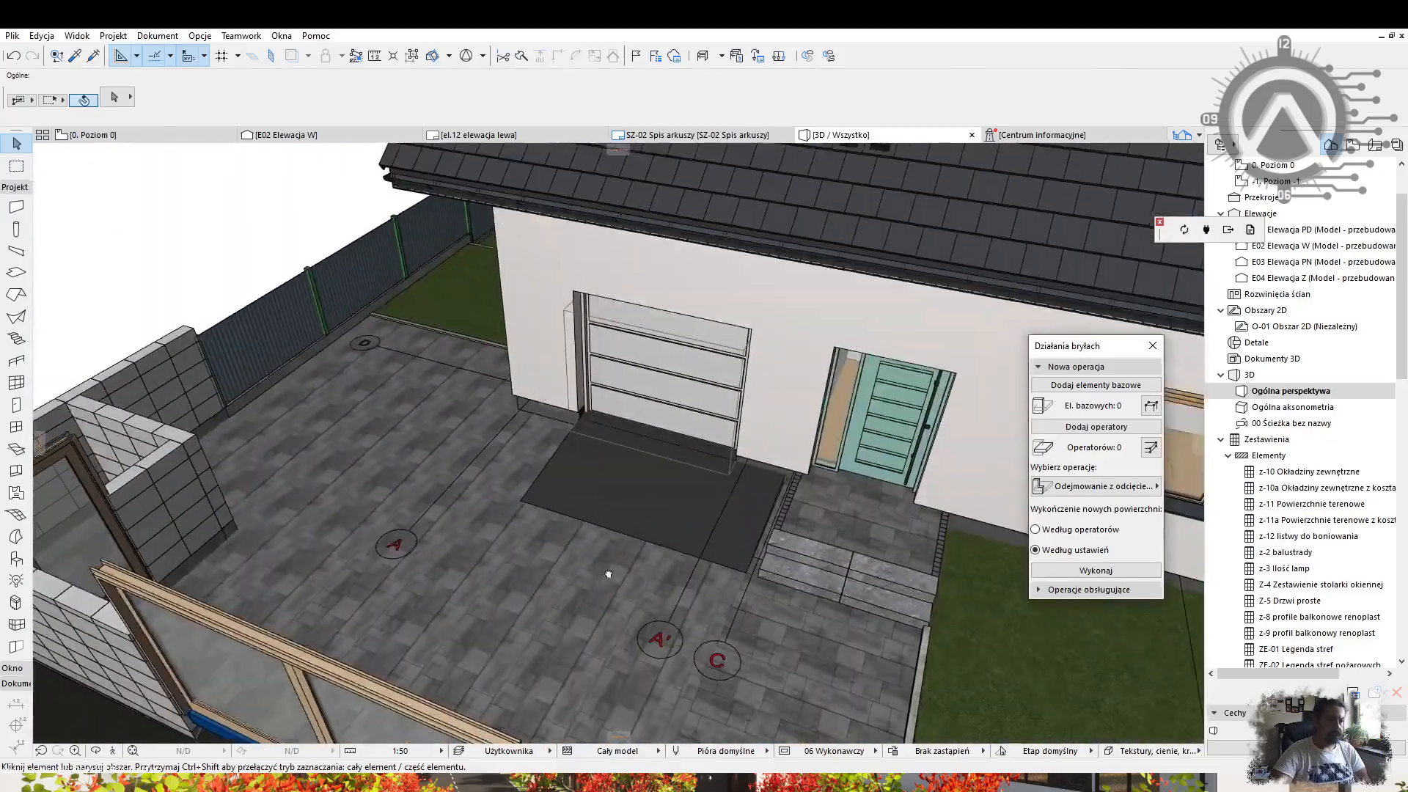
Give the garage driveway ramp a new surface in its Shell Settings.
left_click(660, 498)
left_click(724, 430)
left_click(833, 238)
left_click(848, 637)
key("Escape")
middle_click_drag(587, 506, 836, 498, "shift")
Offset the ramp shell's left edge to reshape the driveway.
left_click(563, 527)
left_click(407, 501)
middle_click_drag(410, 513, 470, 561, "shift")
left_click(434, 575)
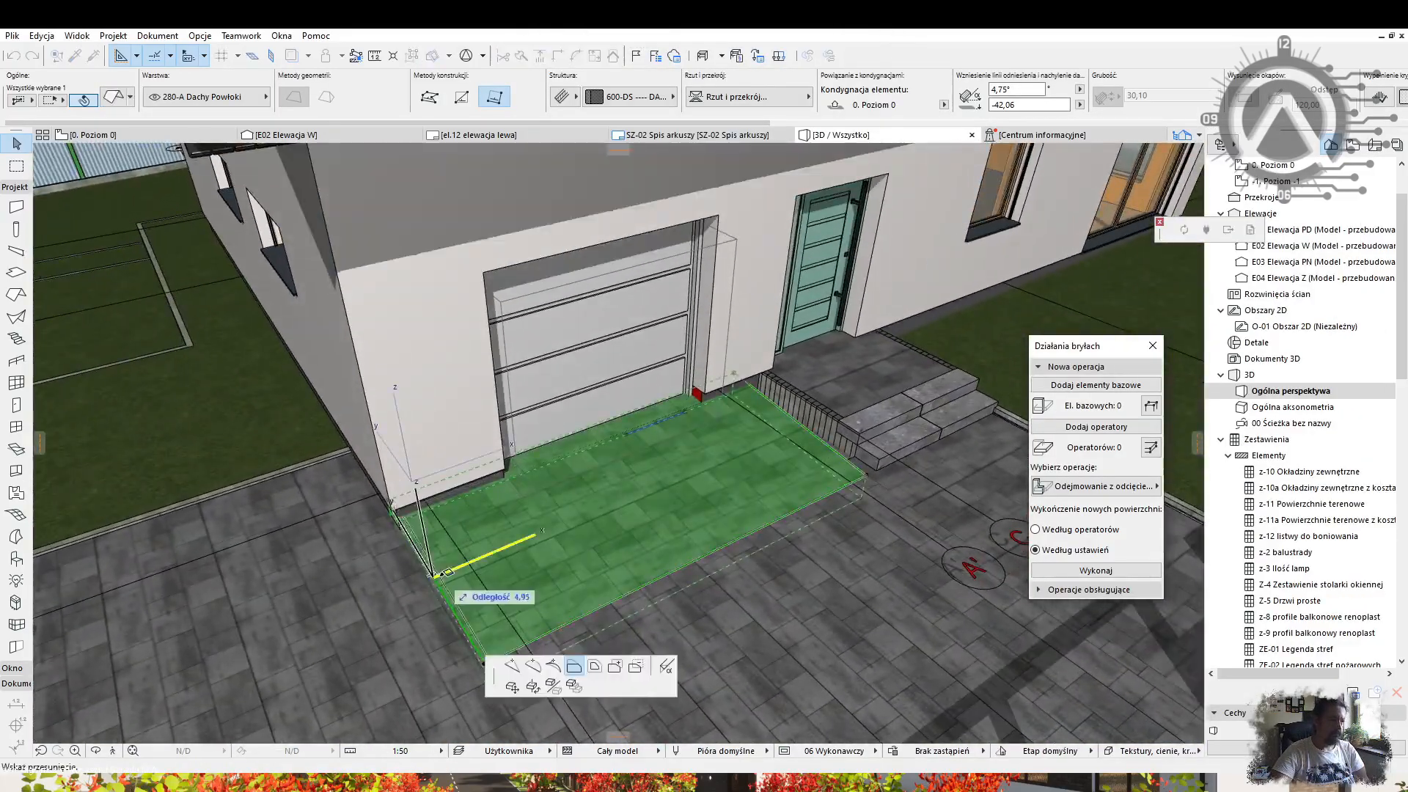
left_click(466, 569)
key("Escape")
middle_click_drag(624, 524, 374, 536, "shift")
scroll(664, 491, "up", 6)
left_click(762, 521)
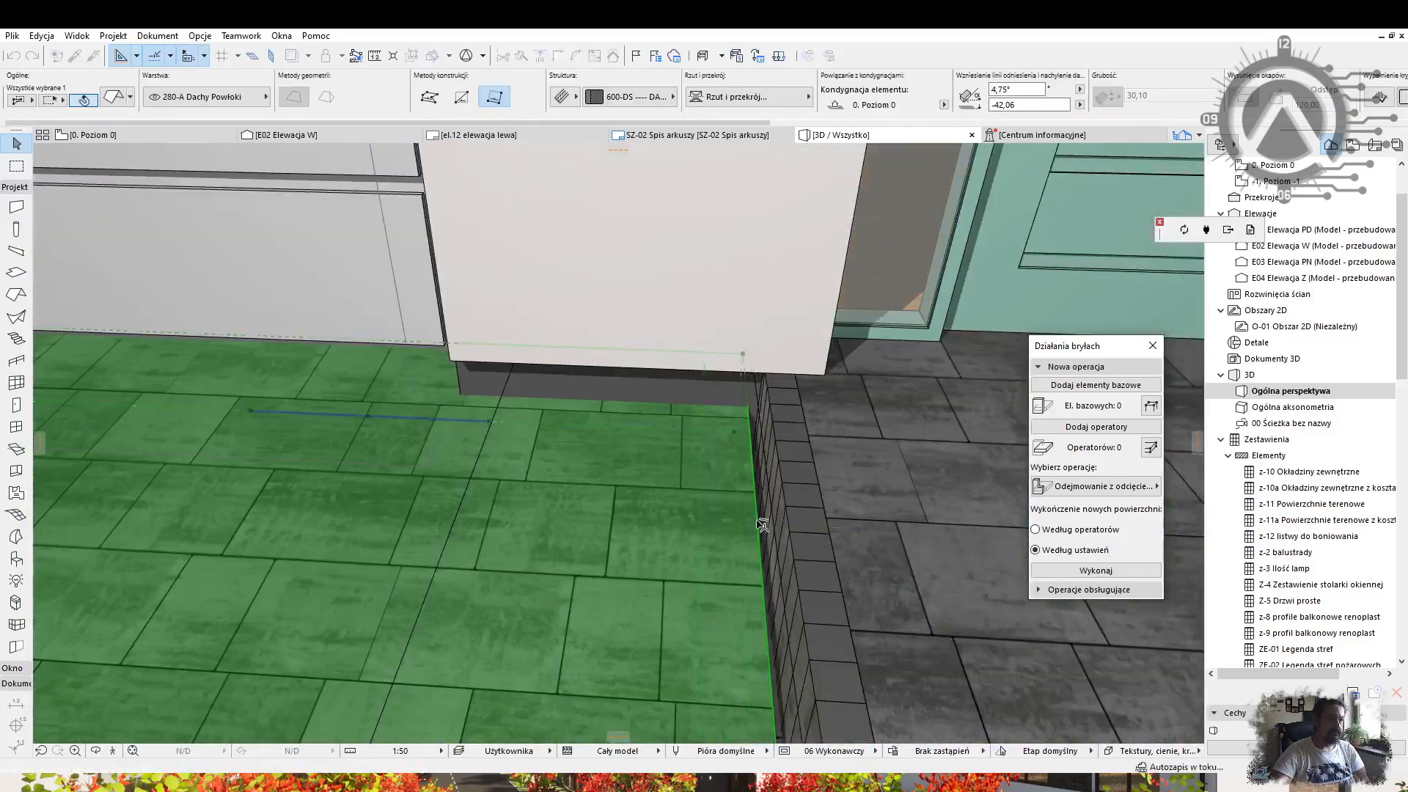
left_click(775, 548)
key("Escape")
scroll(704, 539, "down", 6)
Lower the selected fence gates to a sill height of -20.
middle_click_drag(587, 534, 741, 476, "shift")
scroll(660, 440, "down", 4)
left_click(519, 516)
left_click(850, 465, "shift")
scroll(854, 481, "up", 5)
middle_click_drag(851, 476, 873, 462, "shift")
left_click(885, 507)
left_click(886, 525)
middle_click_drag(631, 470, 293, 528, "shift")
key("Escape")
Reset both curtain walls' vertical offset to 0 in their settings.
left_click(658, 525)
left_click(719, 469, "shift")
key("ctrl+t")
left_click(301, 127)
double_click(1162, 699)
type("0")
key("Return")
key("Escape")
left_click(569, 410)
middle_click_drag(569, 410, 532, 489, "shift")
Set the three gates' height to 150 and their opening enlargement to 8.
scroll(532, 489, "down", 4)
left_click(405, 598, "shift")
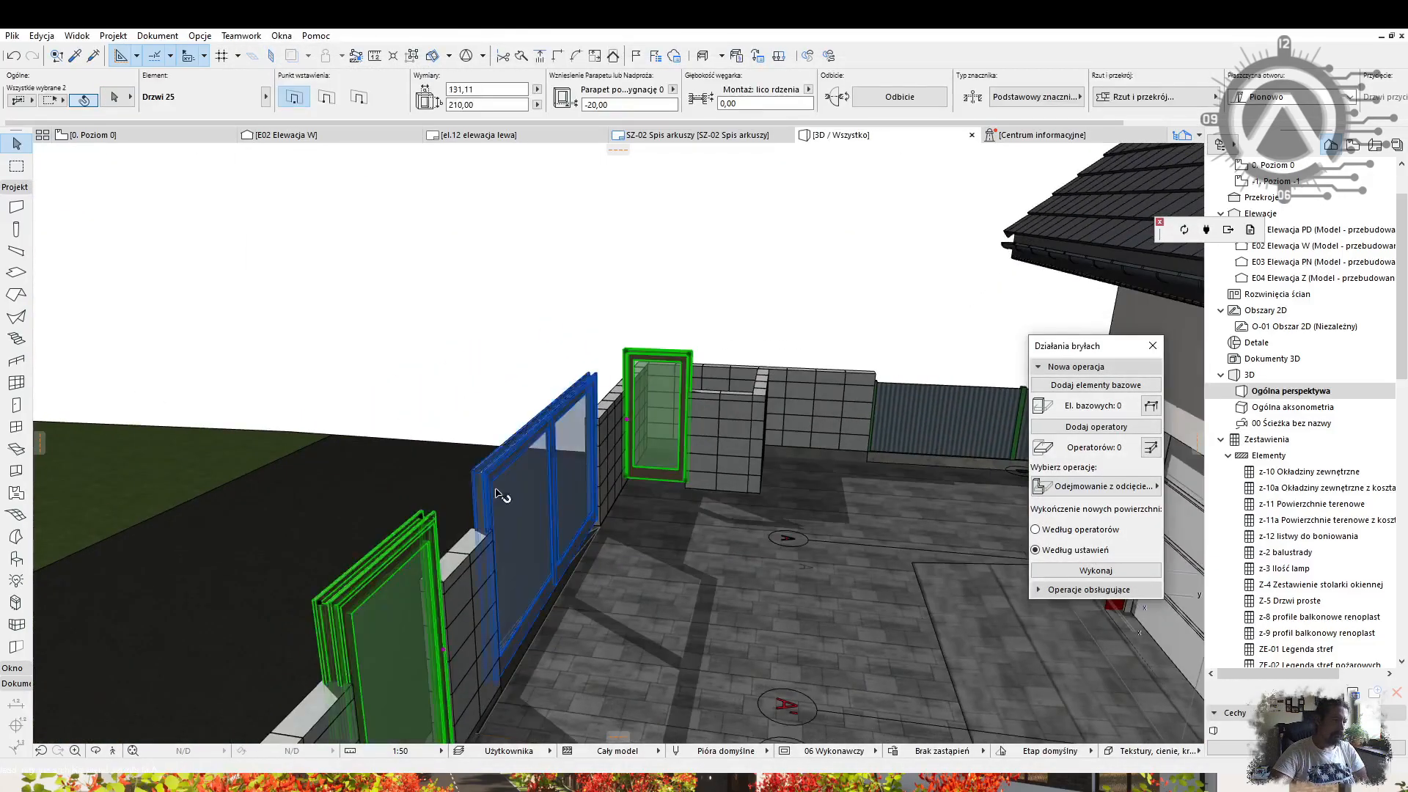
key("ctrl+t")
left_click(928, 333)
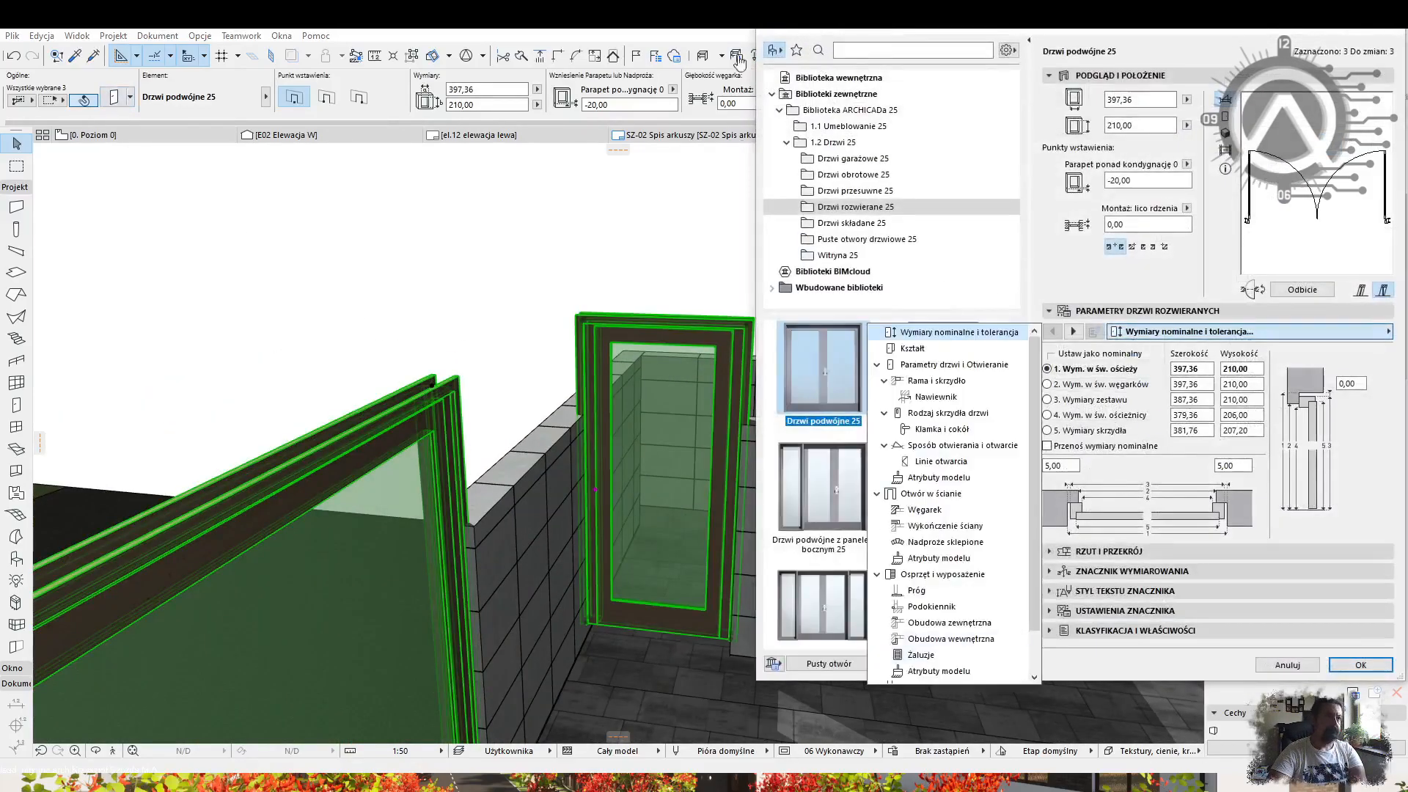
scroll(965, 360, "down", 1)
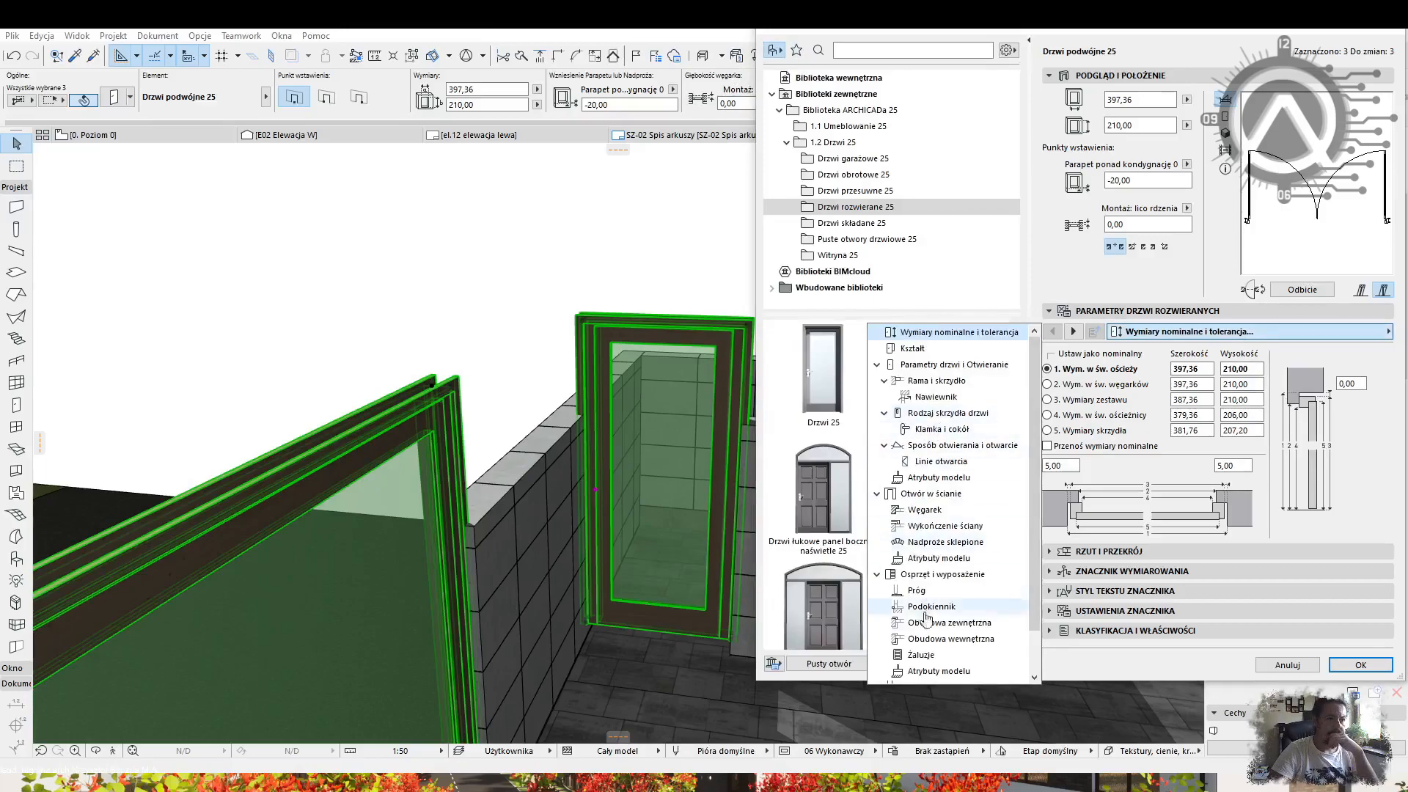
left_click(949, 622)
left_click(1152, 331)
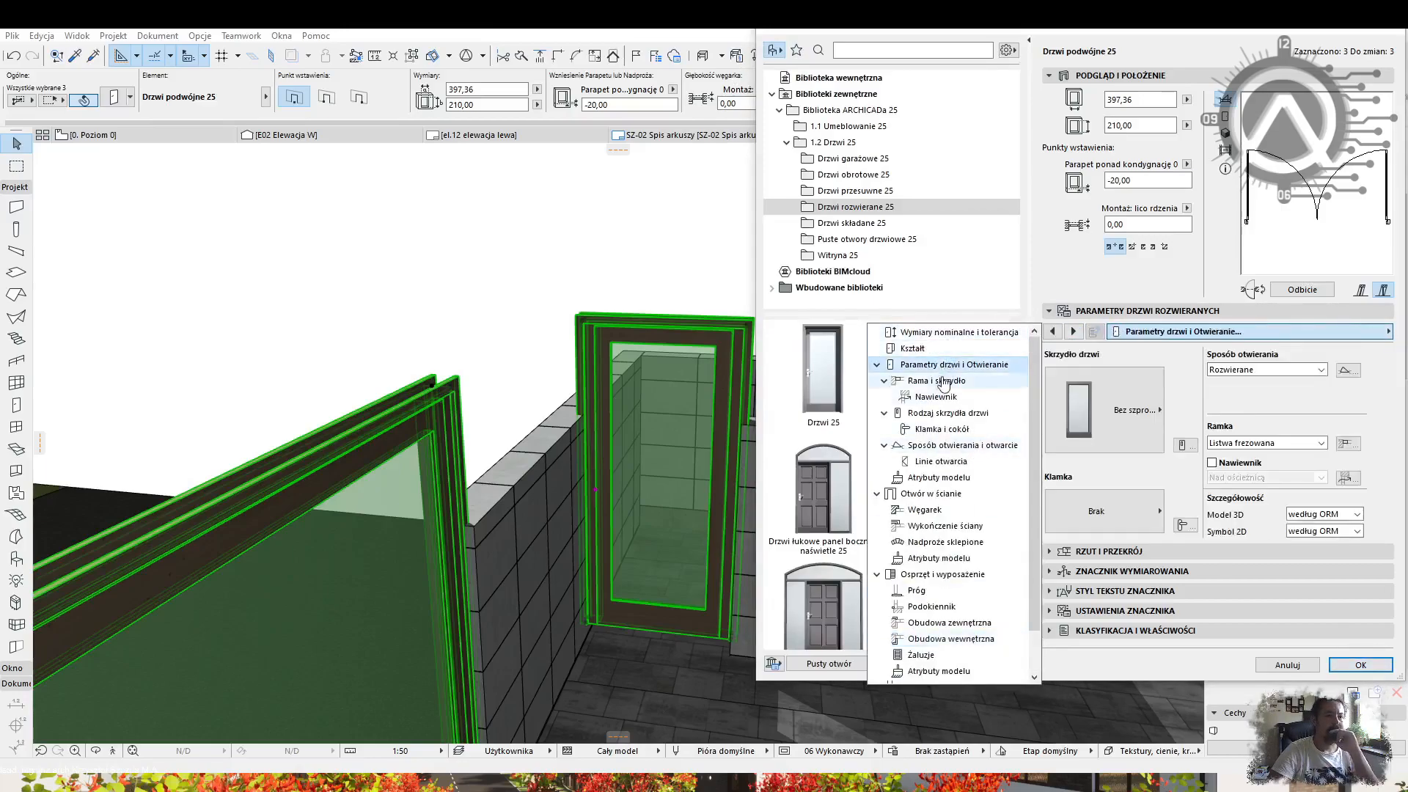
left_click(925, 492)
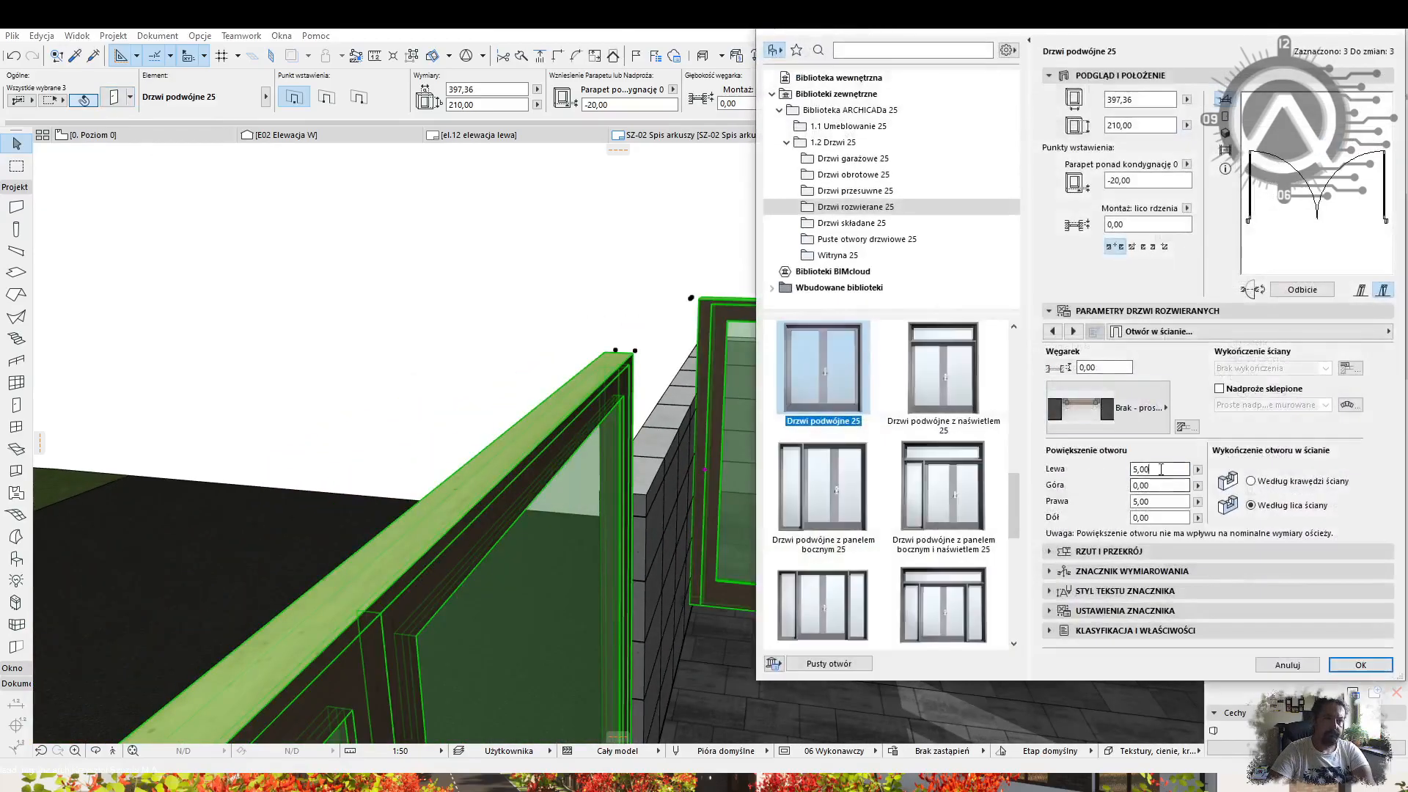
key("Return")
key("ctrl+t")
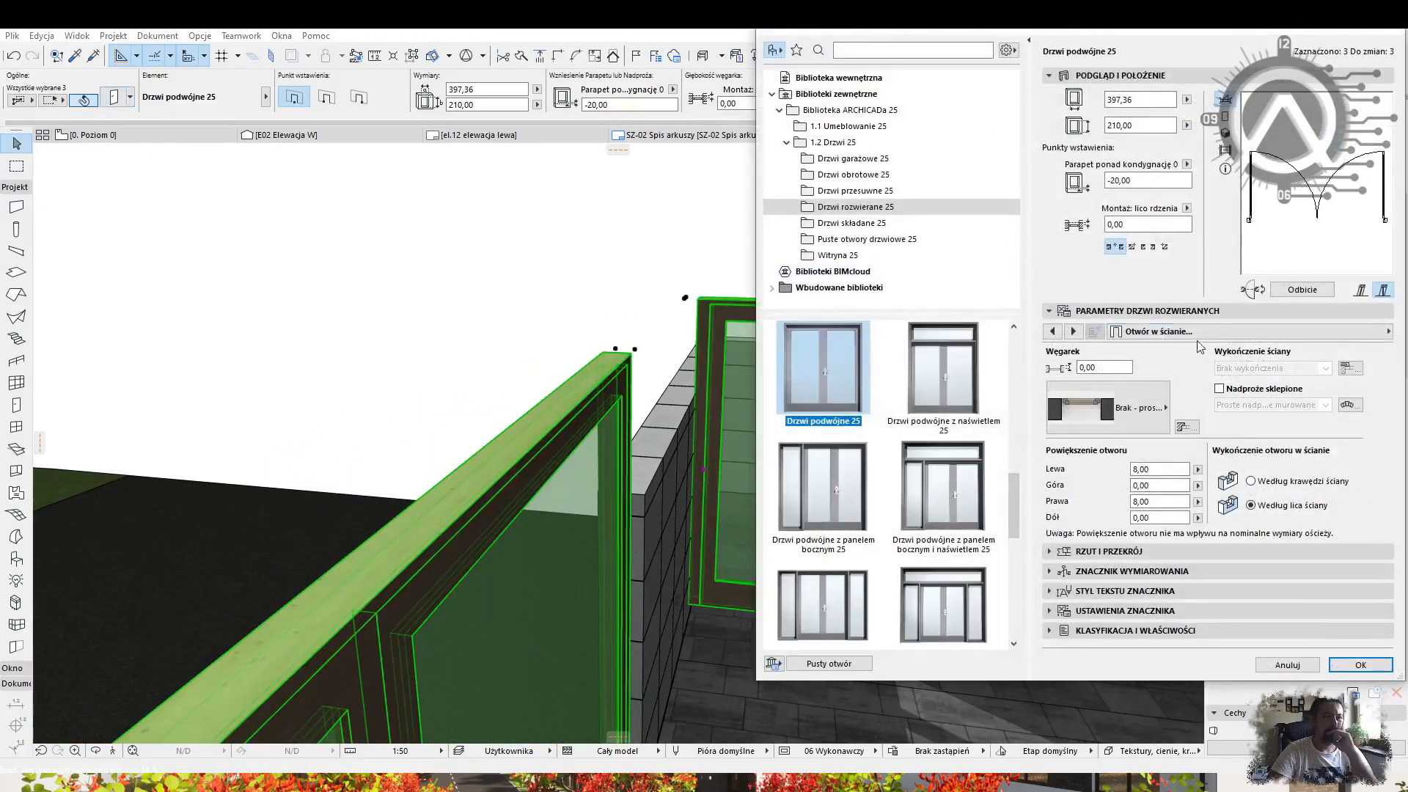
key("Return")
Choose the slatted door leaf style for the gates.
key("ctrl+t")
left_click(1142, 333)
scroll(937, 362, "up", 1)
left_click(942, 366)
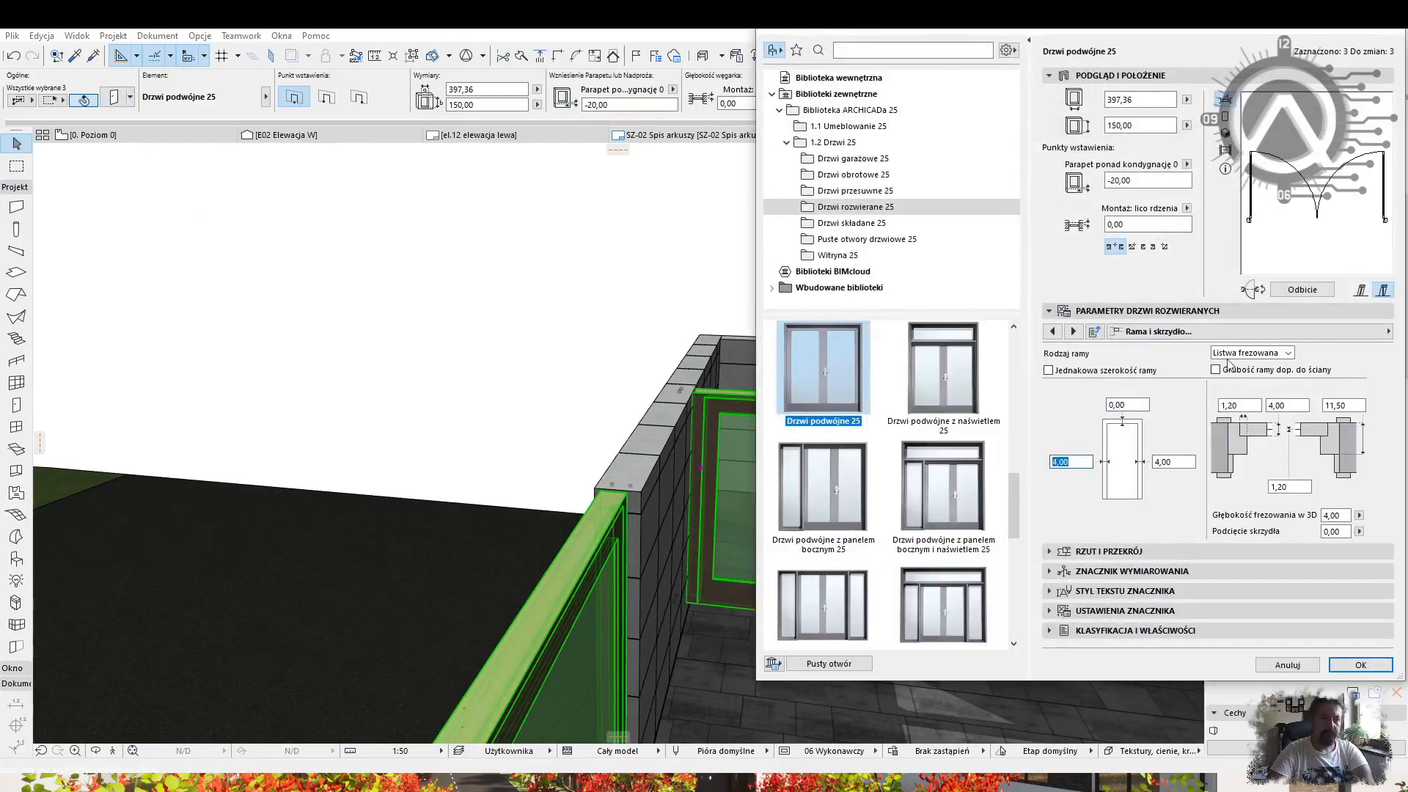
left_click(1176, 334)
left_click(946, 364)
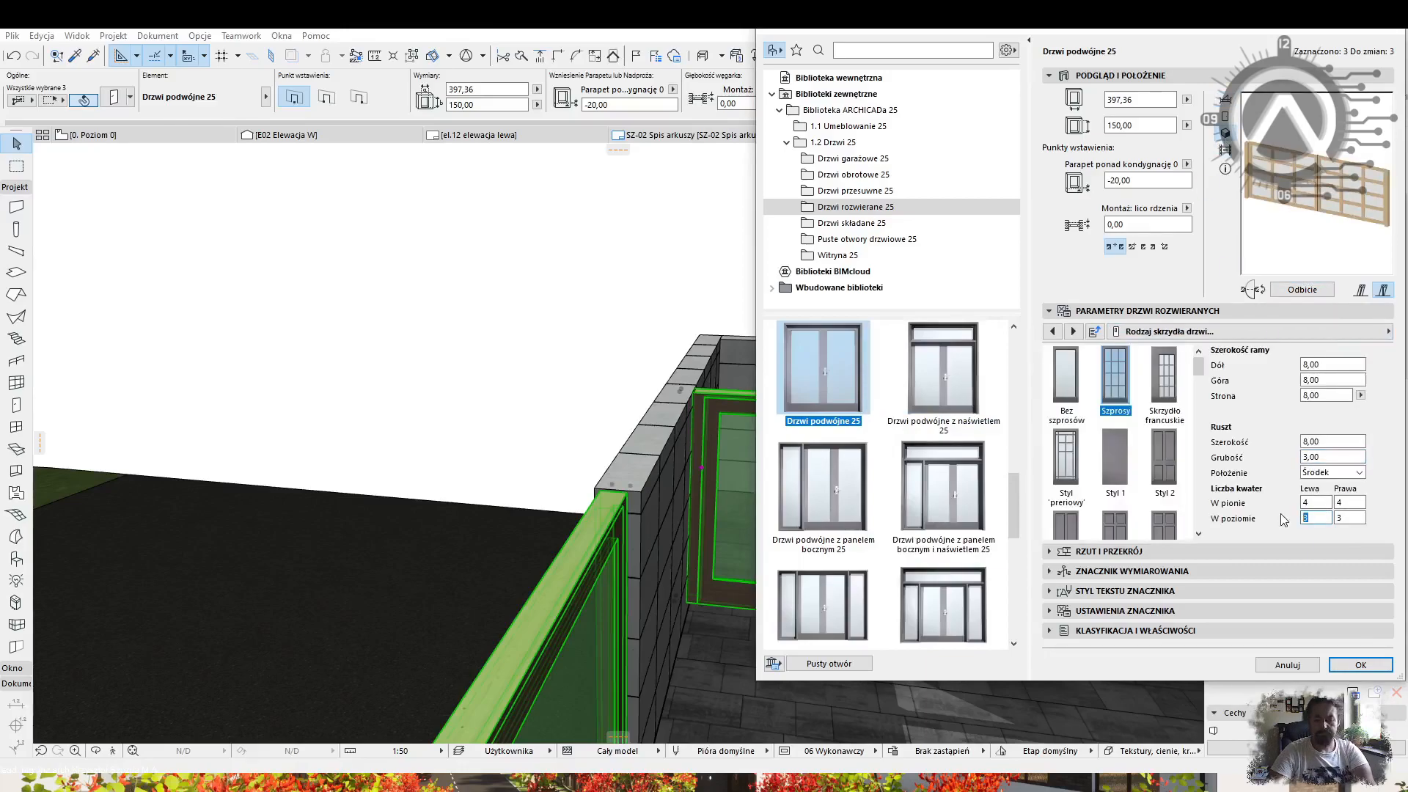
Finish the gate surfaces in Farba - Antracyt, change the glass material, and apply.
left_click(1209, 332)
left_click(953, 428)
left_click(1372, 454)
left_click(1373, 454)
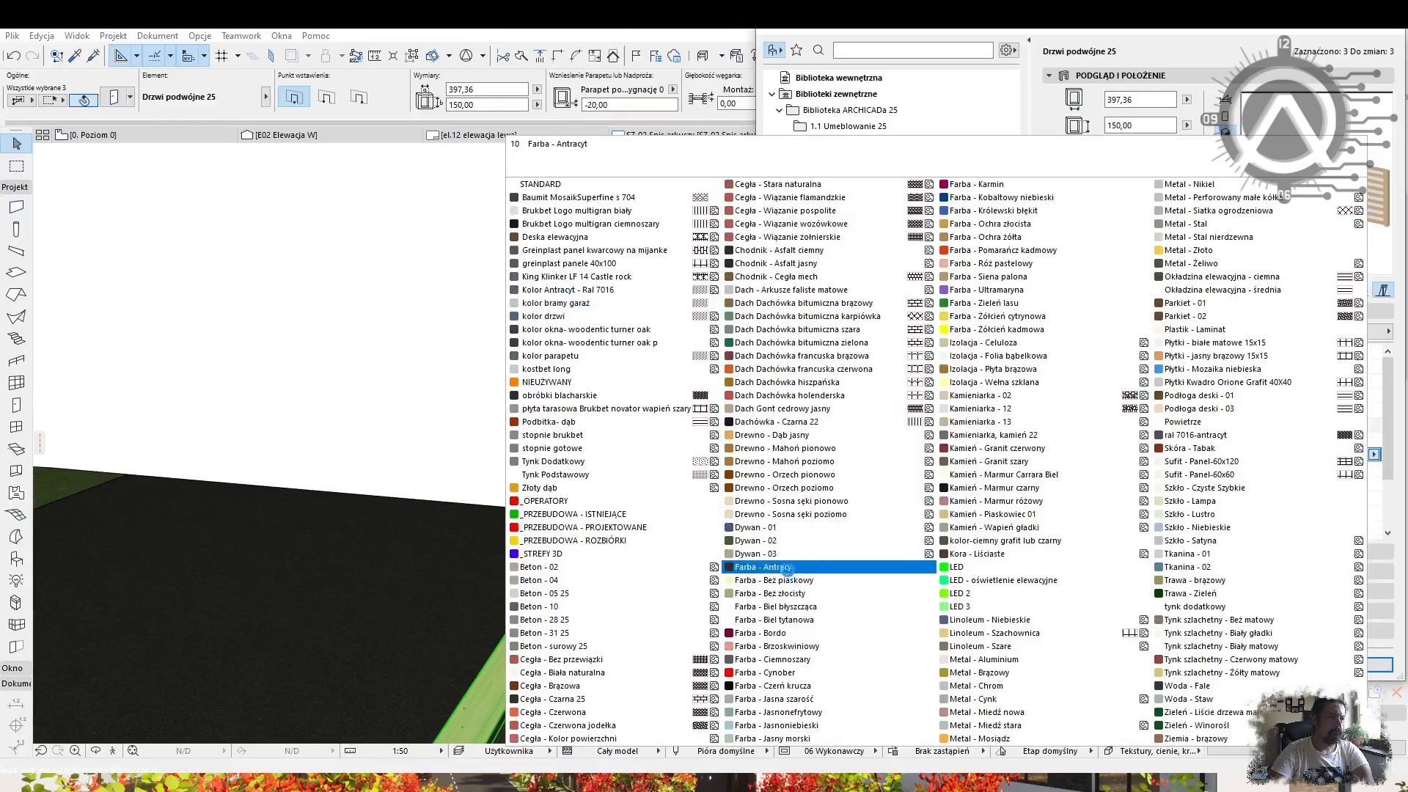
left_click(568, 289)
scroll(1344, 381, "down", 2)
left_click(1357, 471)
left_click(1374, 472)
left_click(1183, 422)
left_click(1360, 665)
Recheck the gates' nominal dimension settings and confirm them.
scroll(682, 469, "down", 2)
middle_click_drag(645, 476, 825, 557, "shift")
left_click(114, 96)
left_click(1118, 332)
left_click(998, 473)
left_click(1340, 664)
middle_click_drag(725, 402, 601, 535, "shift")
Orbit to a frontal view and enter edit mode of the fence's curtain wall.
key("Escape")
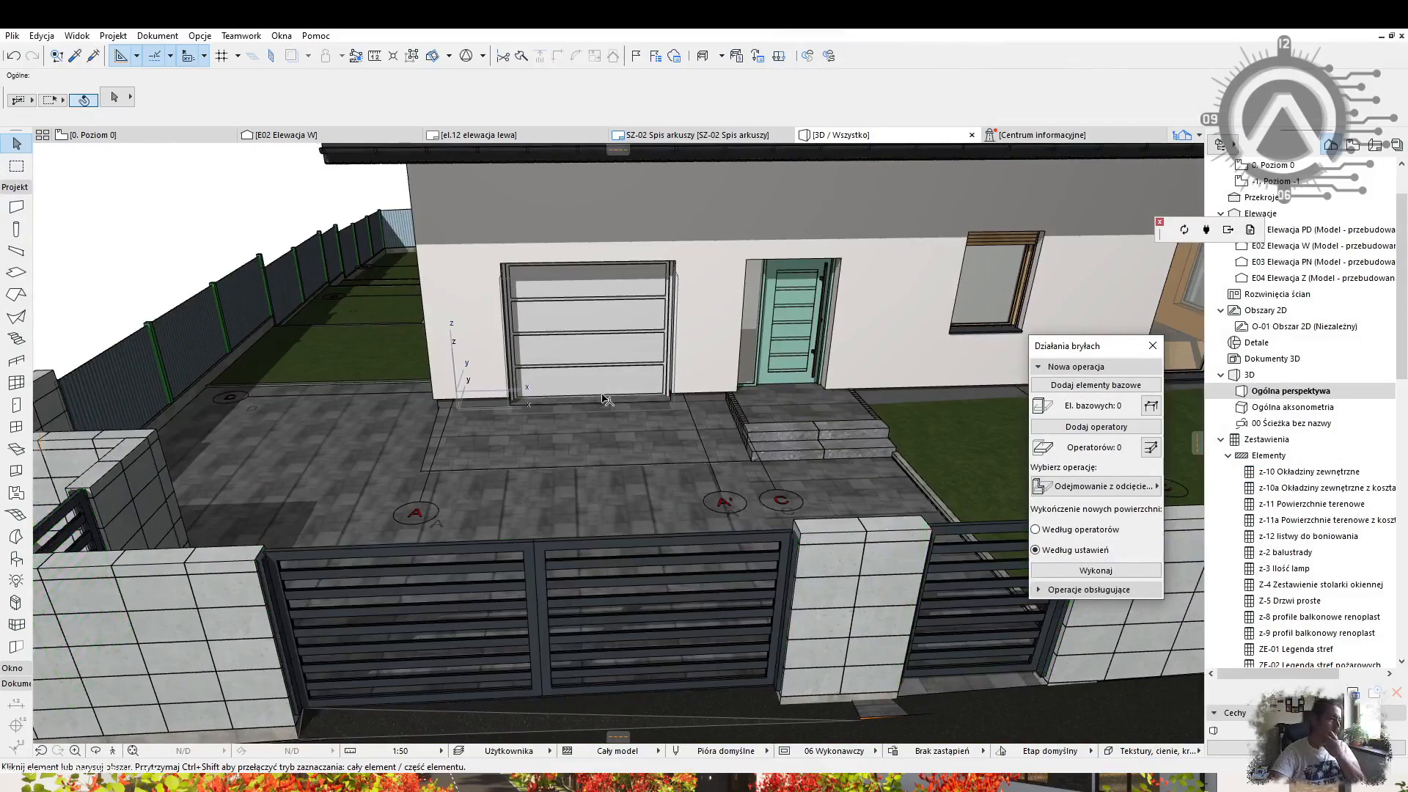
scroll(704, 396, "down", 3)
middle_click_drag(741, 429, 631, 459, "shift")
scroll(631, 459, "up", 2)
left_click(726, 460)
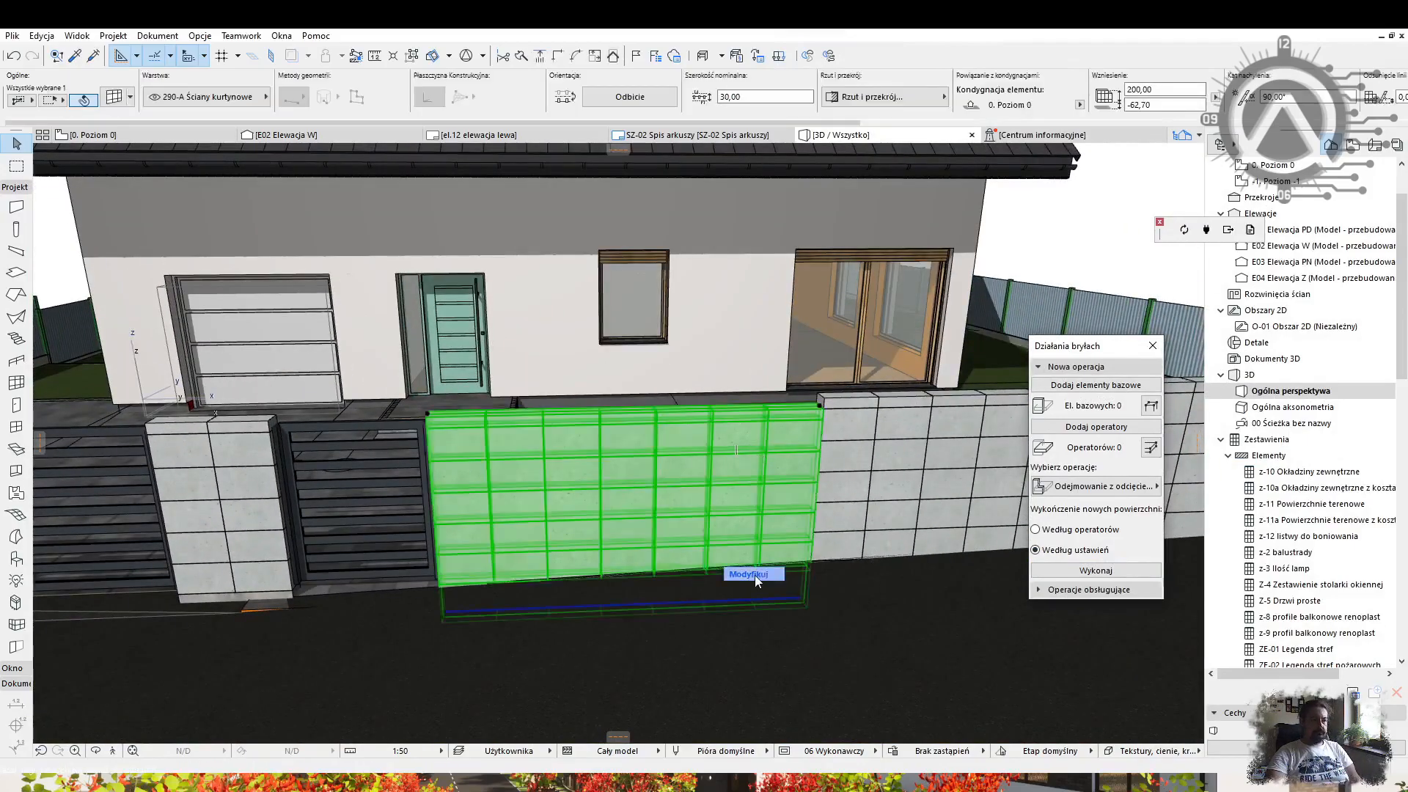
left_click(755, 574)
Select the fence's curtain wall panels row by row and delete them.
scroll(519, 446, "up", 2)
left_click(520, 446, "shift")
left_click(601, 444, "shift")
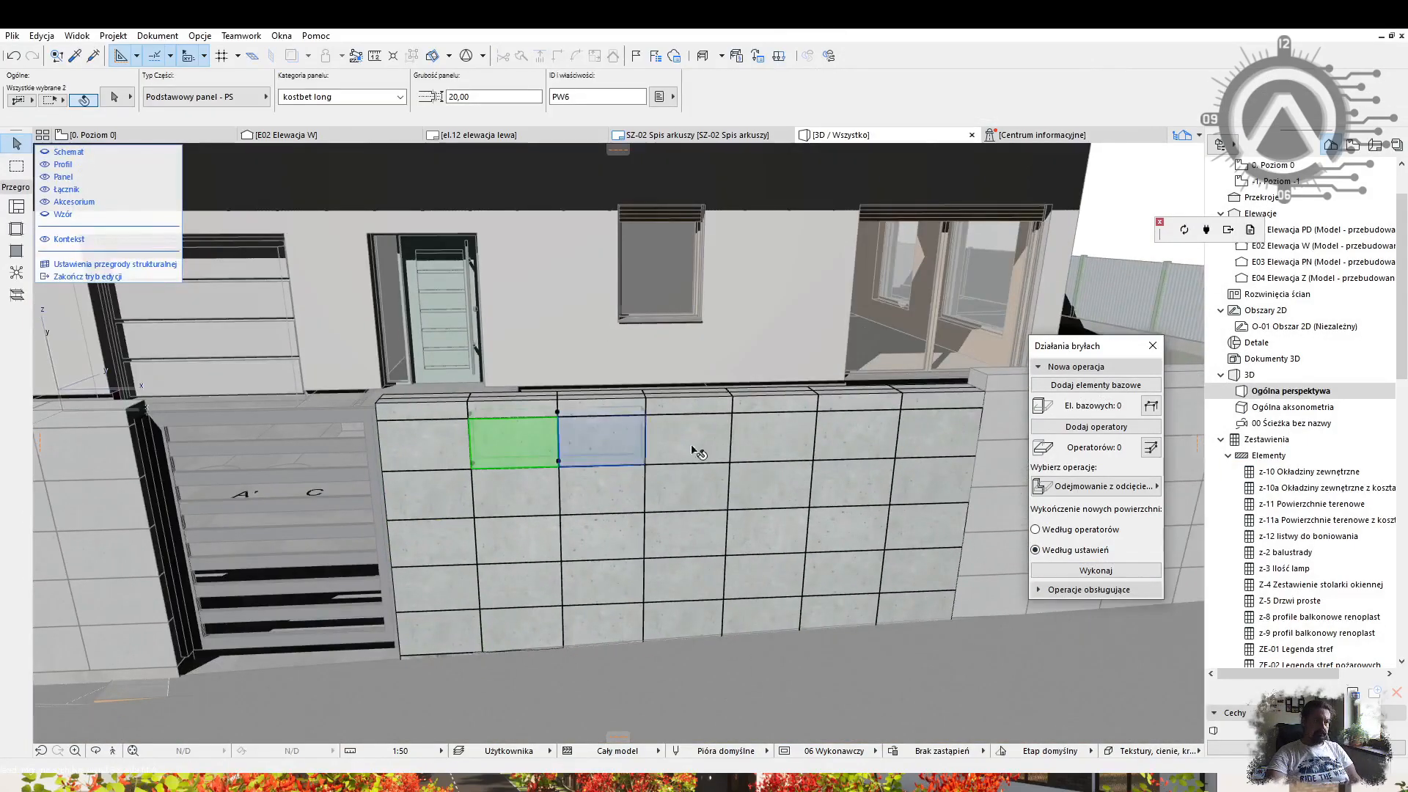
left_click(669, 538, "shift")
left_click(763, 533, "shift")
left_click(841, 531, "shift")
key("Delete")
Select and delete the remaining frames and top panels of the curtain wall.
scroll(814, 469, "up", 4)
left_click(808, 484)
key("Escape")
scroll(808, 469, "down", 2)
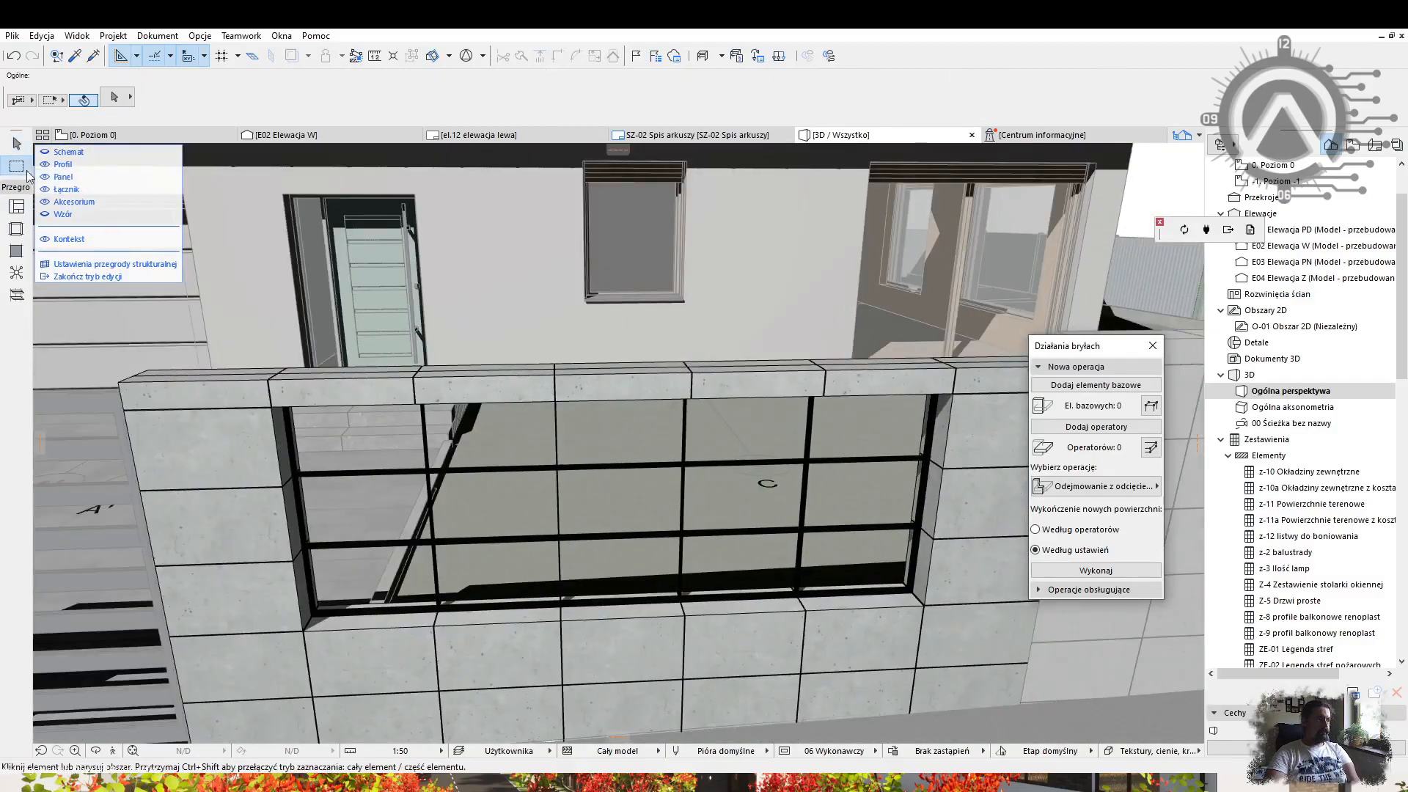
key("ctrl+a")
key("Delete")
scroll(643, 415, "down", 3)
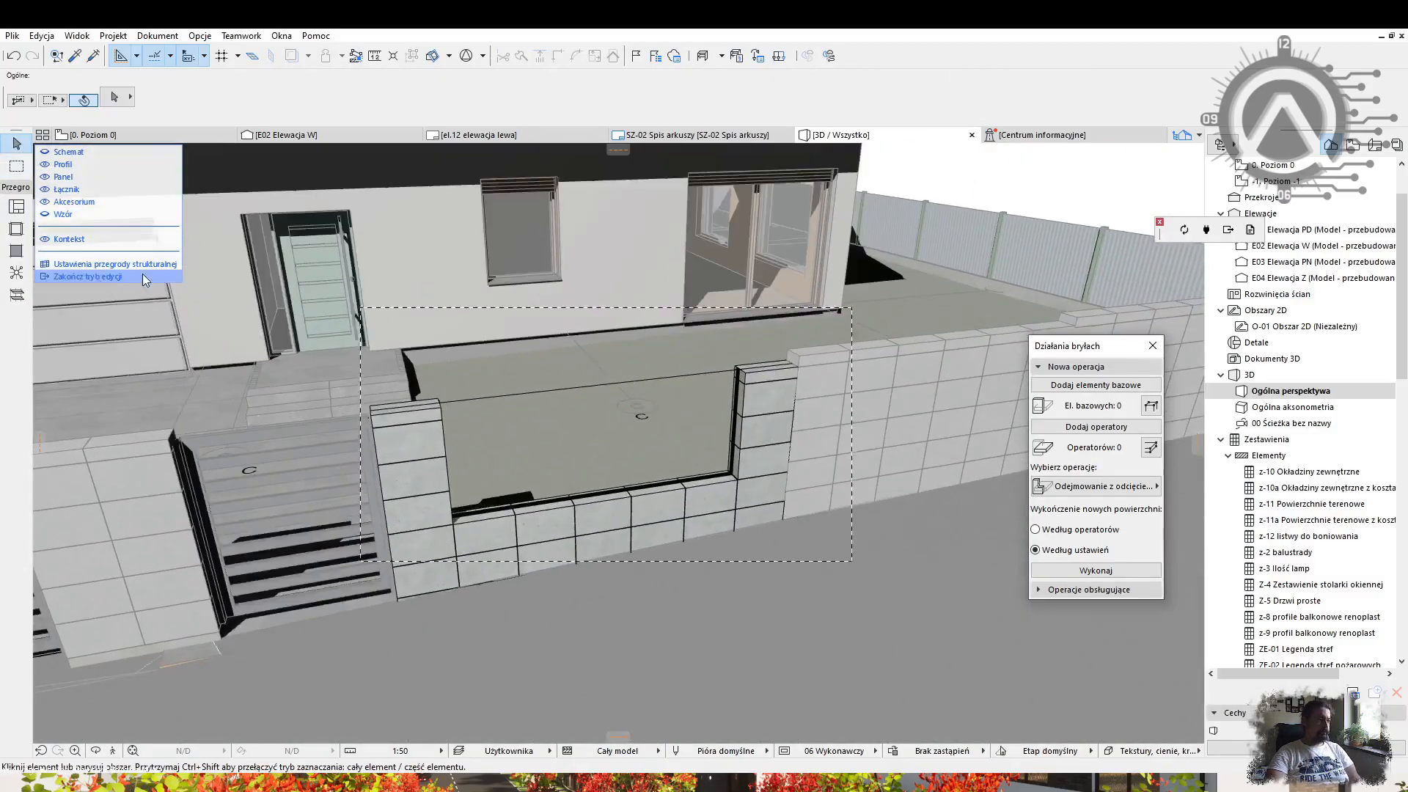
Exit curtain wall editing and undo the panel deletion to restore the cladding.
left_click(87, 276)
key("Escape")
scroll(689, 513, "up", 2)
middle_click_drag(659, 477, 534, 487, "shift")
key("ctrl+z")
key("ctrl+z")
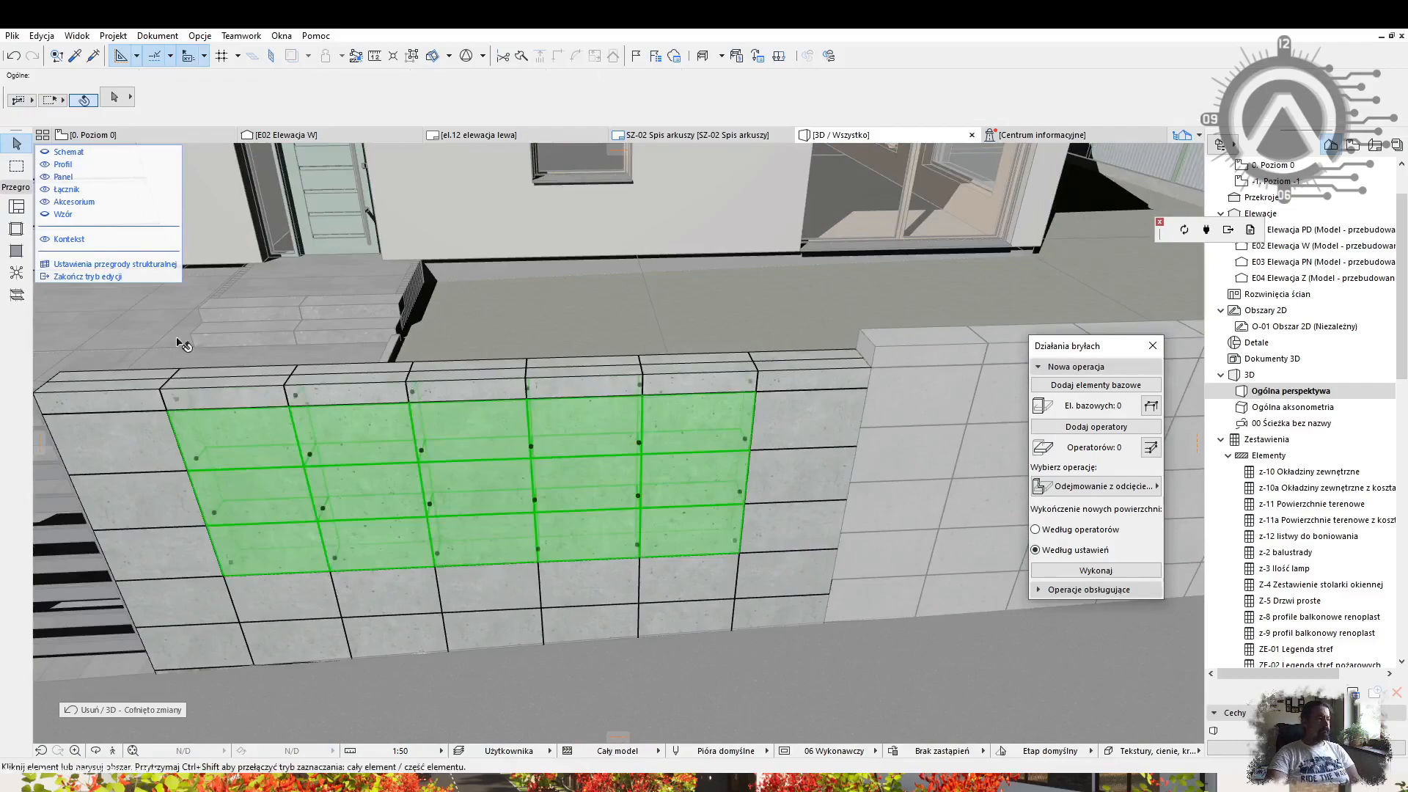
Switch to the Wall tool to draw a wall above the fence.
left_click(139, 277)
left_click(16, 207)
key("Escape")
Place the new wall and raise its top above the fence.
left_click(754, 361)
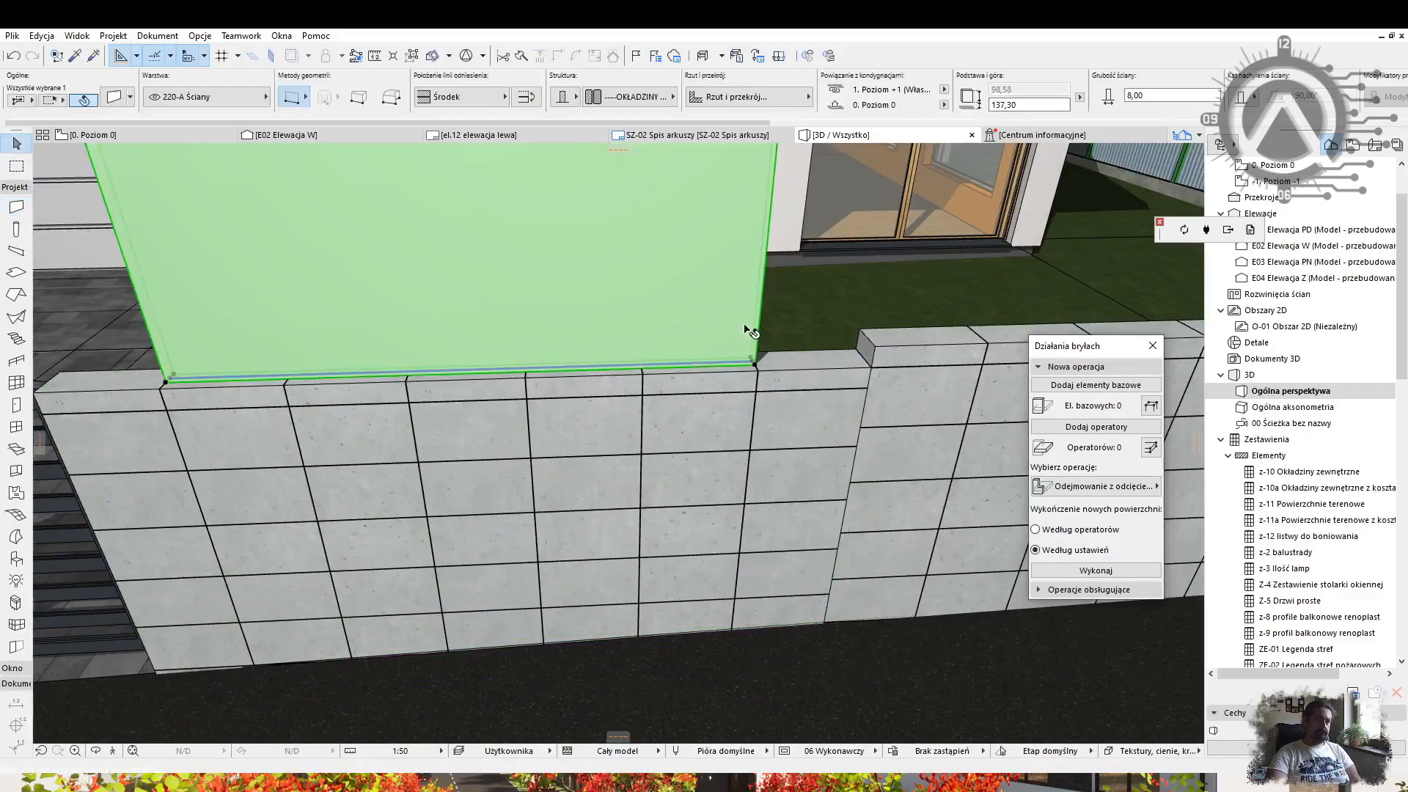
scroll(344, 469, "down", 2)
middle_click_drag(286, 535, 355, 458, "shift")
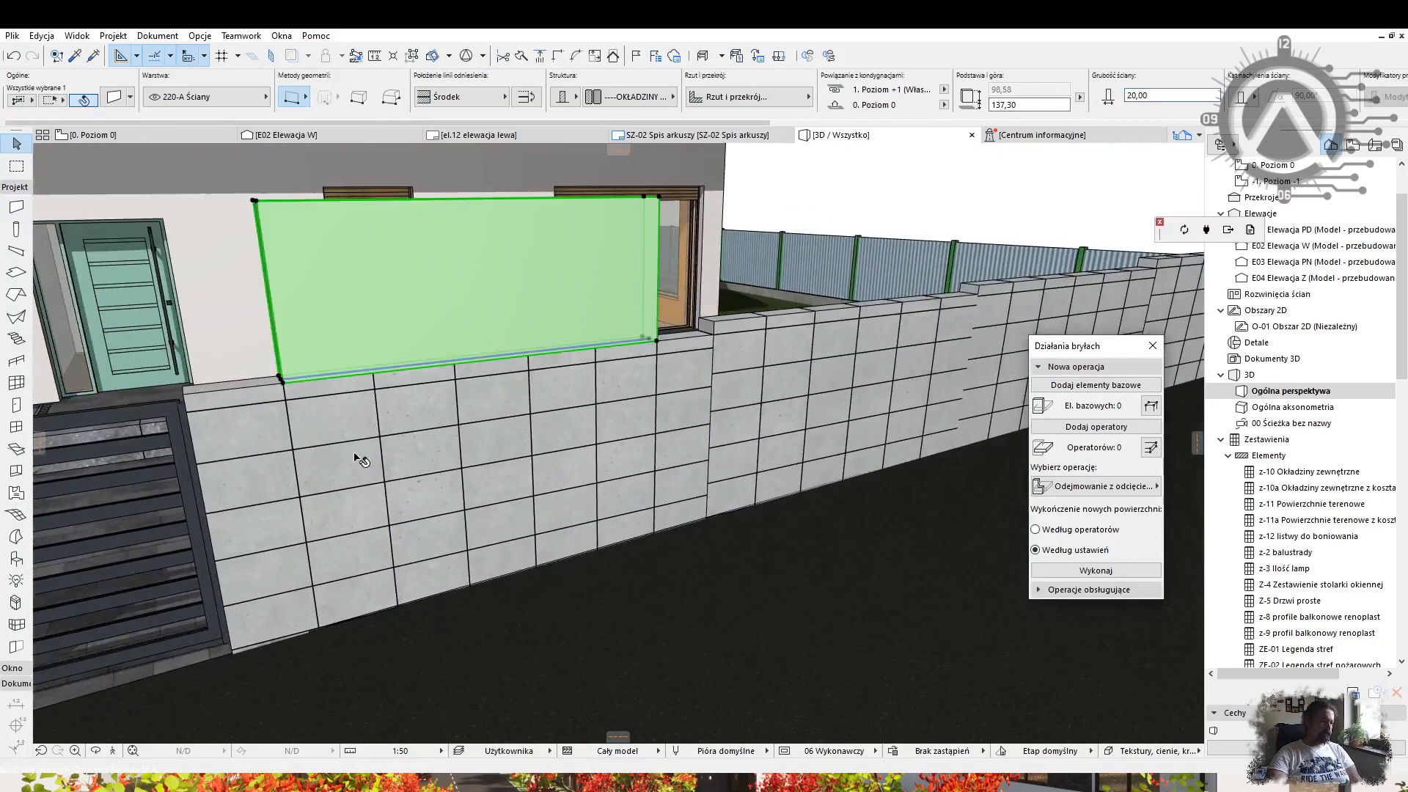
left_click(291, 546)
scroll(287, 385, "up", 2)
left_click(287, 385)
left_click(287, 358)
key("Escape")
Subtract the new wall from the fence top to cut the opening.
scroll(286, 335, "down", 2)
middle_click_drag(286, 335, 513, 414)
scroll(577, 405, "up", 1)
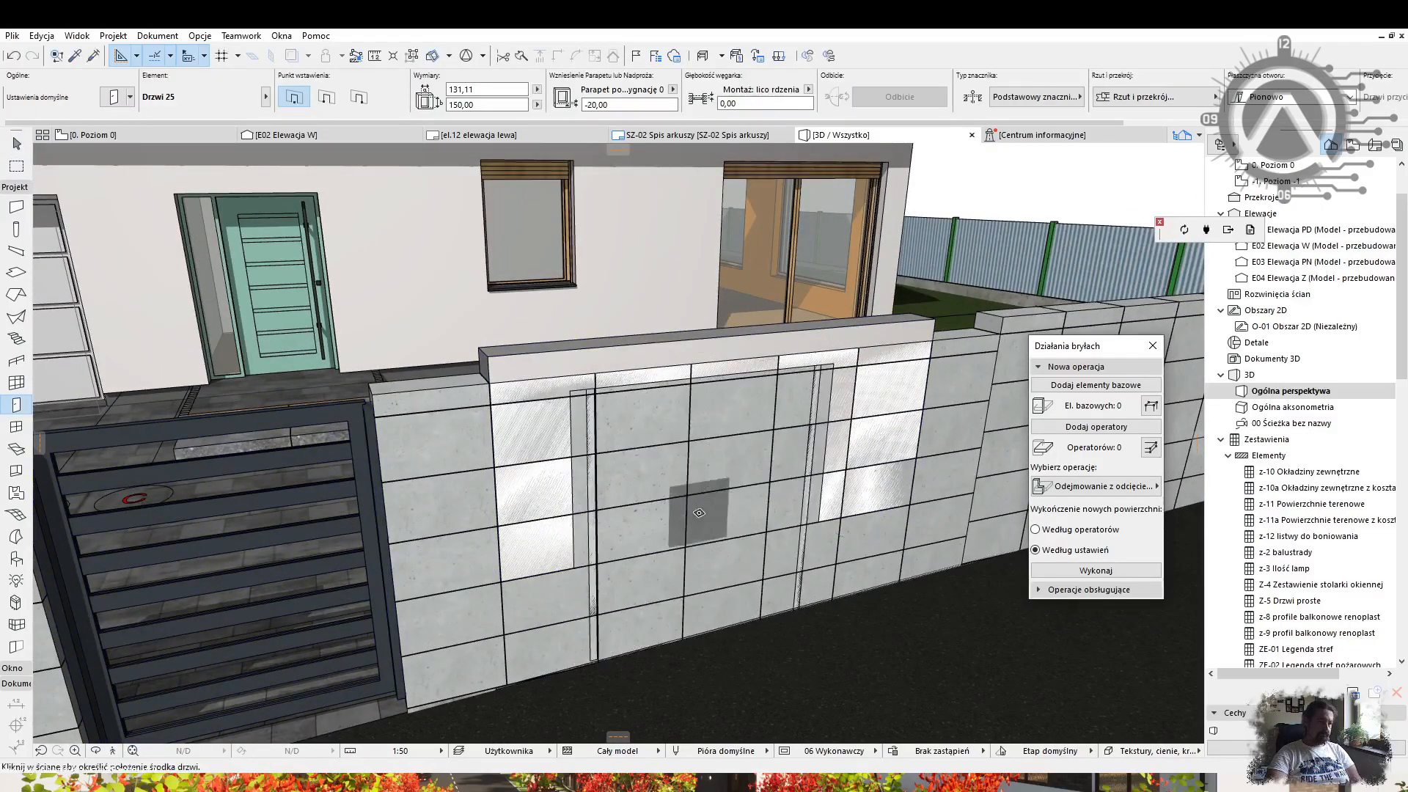
left_click(608, 373)
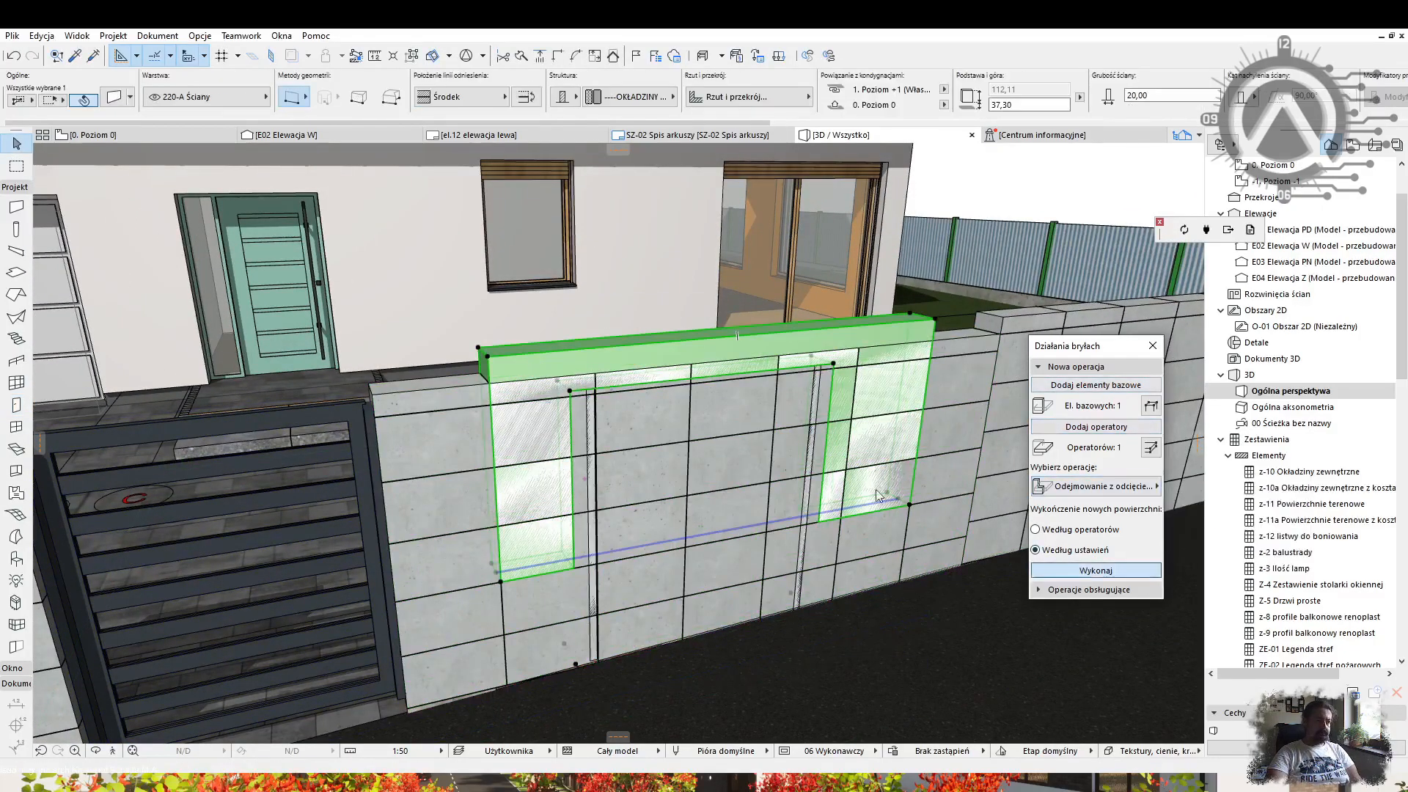
left_click(1055, 570)
Place a Drzwi 25 door panel in the opening and stretch it wider.
left_click(575, 395)
left_click(502, 582)
middle_click_drag(733, 506, 697, 525)
left_click(789, 531)
left_click(870, 618)
Commit the 234 door width and review its frame/sash and wall opening parameters.
left_click(473, 379)
middle_click_drag(513, 370, 660, 352, "shift")
key("ctrl+t")
left_click(1184, 332)
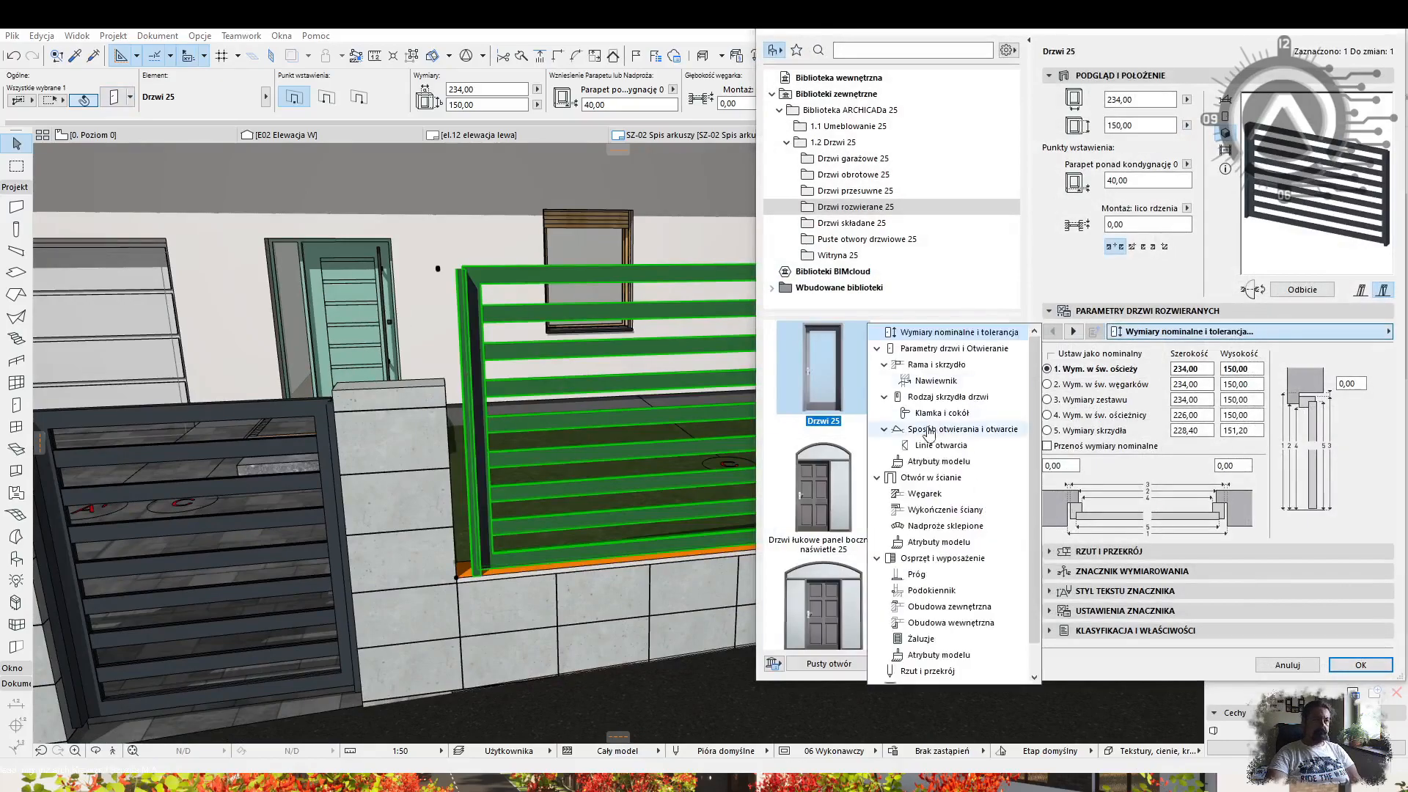
left_click(933, 365)
left_click(1159, 331)
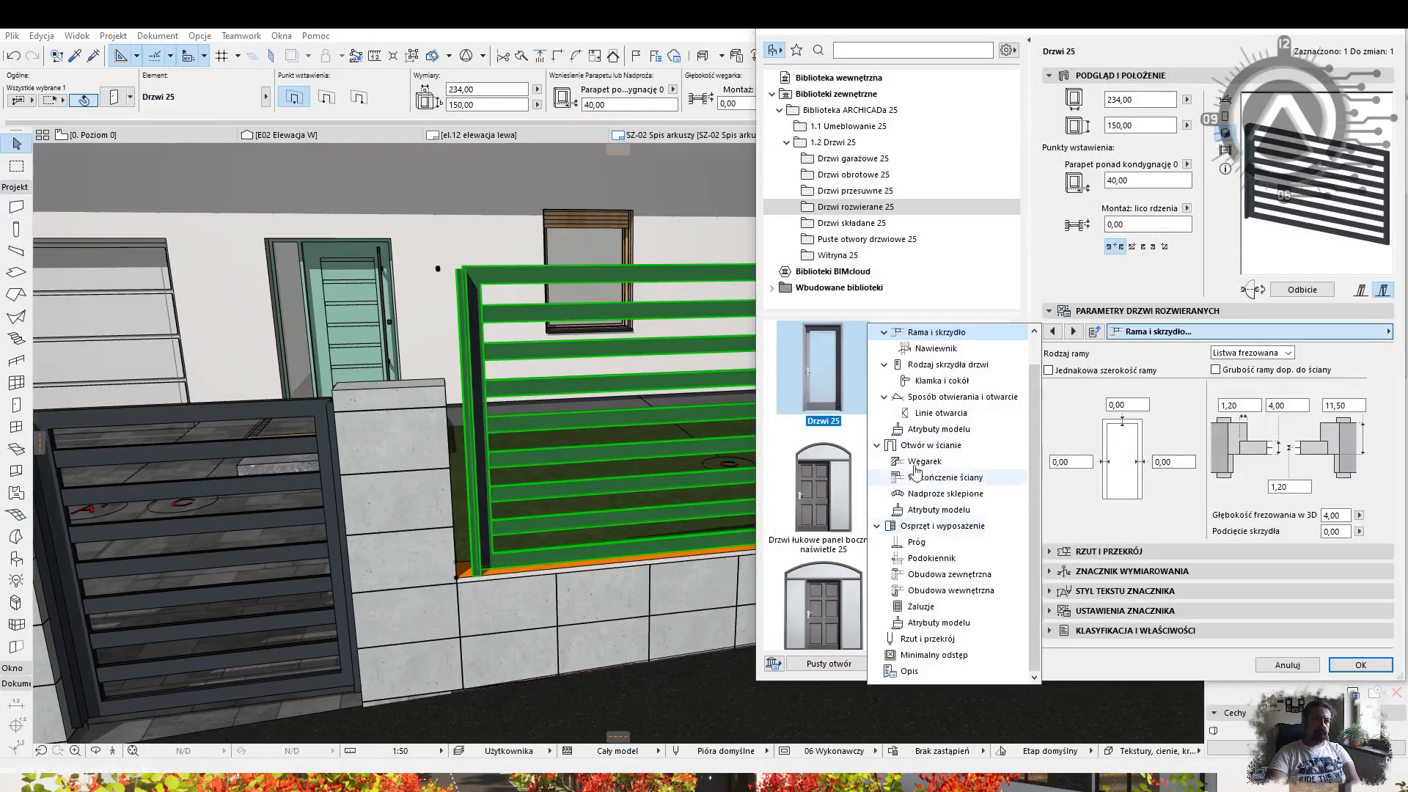
left_click(968, 511)
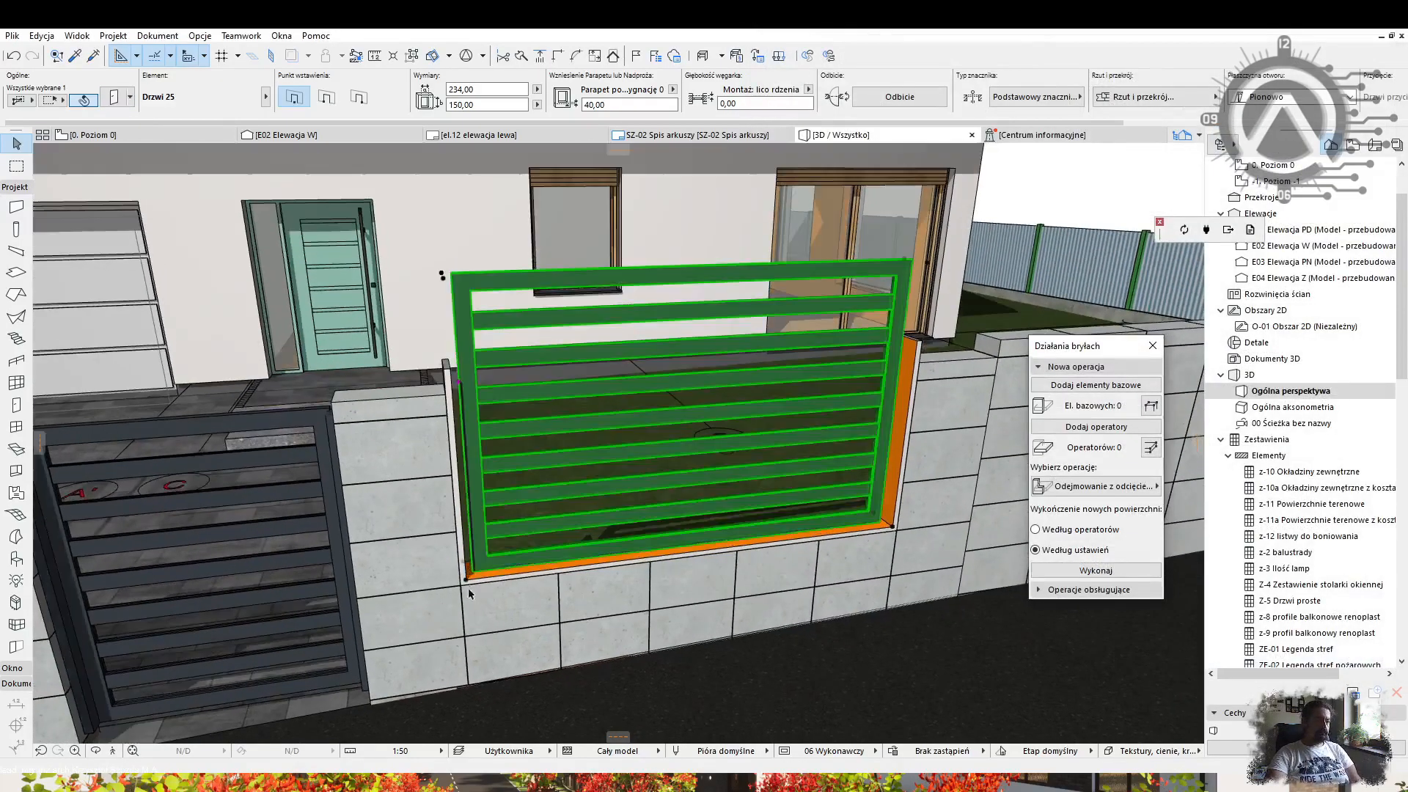
Give the sill wall the kostbet long surface.
key("Escape")
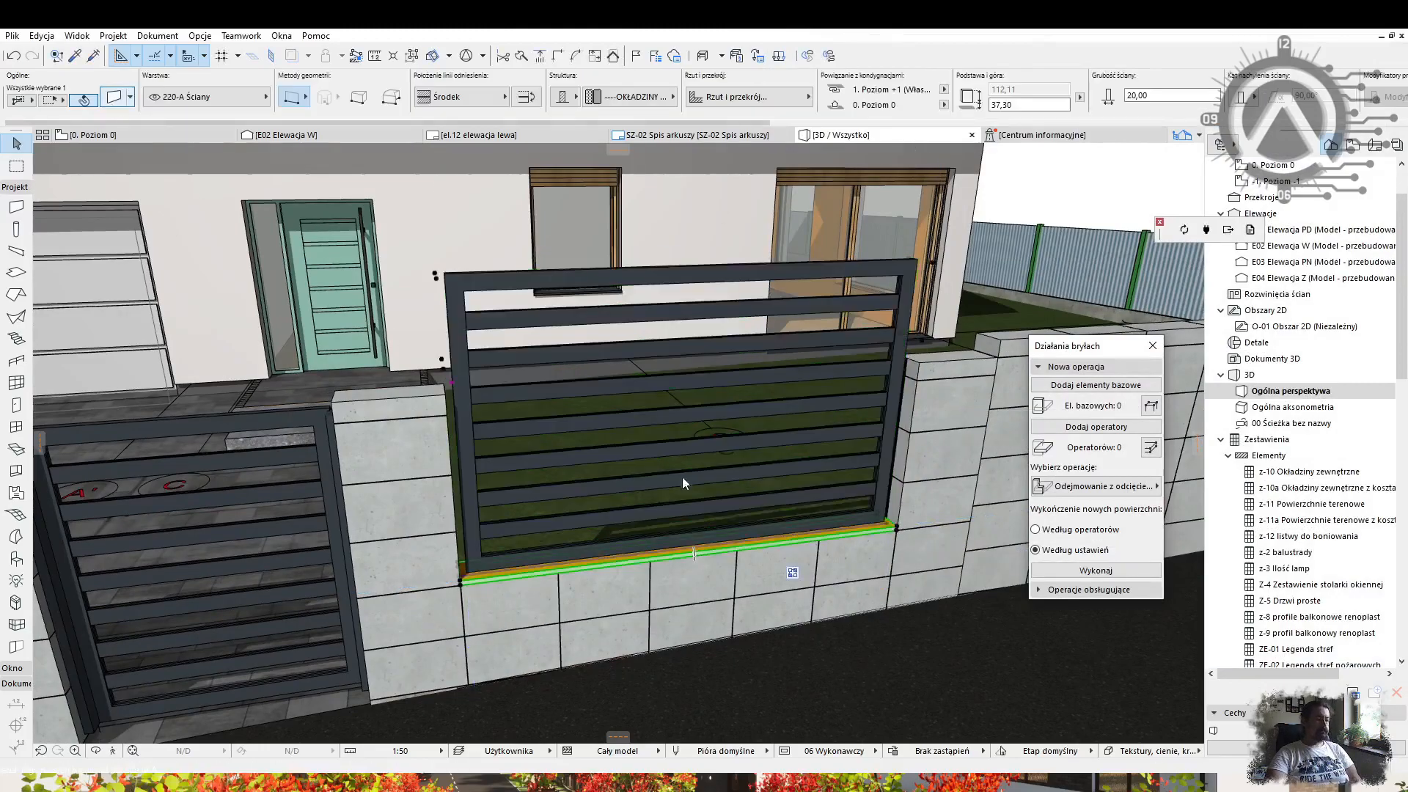
left_click(633, 502)
left_click(763, 381)
left_click(846, 713)
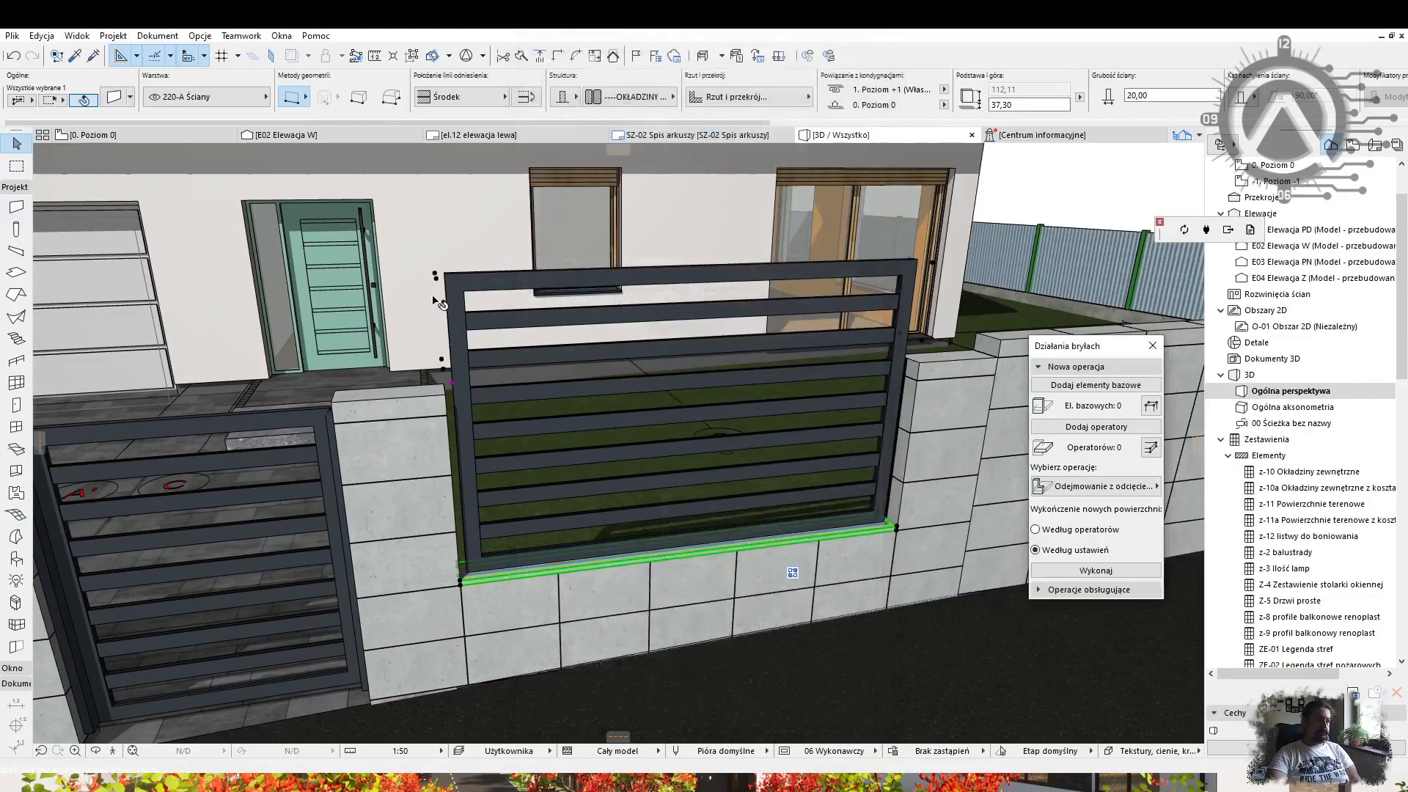
Shorten the slatted gate panel and set the low wall's top to height 100.
left_click(444, 274)
left_click(444, 275)
left_click(537, 367)
left_click(455, 383)
middle_click_drag(474, 349, 462, 315, "shift")
left_click(462, 358)
left_click(461, 358)
left_click(463, 385)
middle_click_drag(678, 371, 568, 466, "shift")
Move the wall further along the fence.
left_click(320, 655)
middle_click_drag(690, 570, 492, 595)
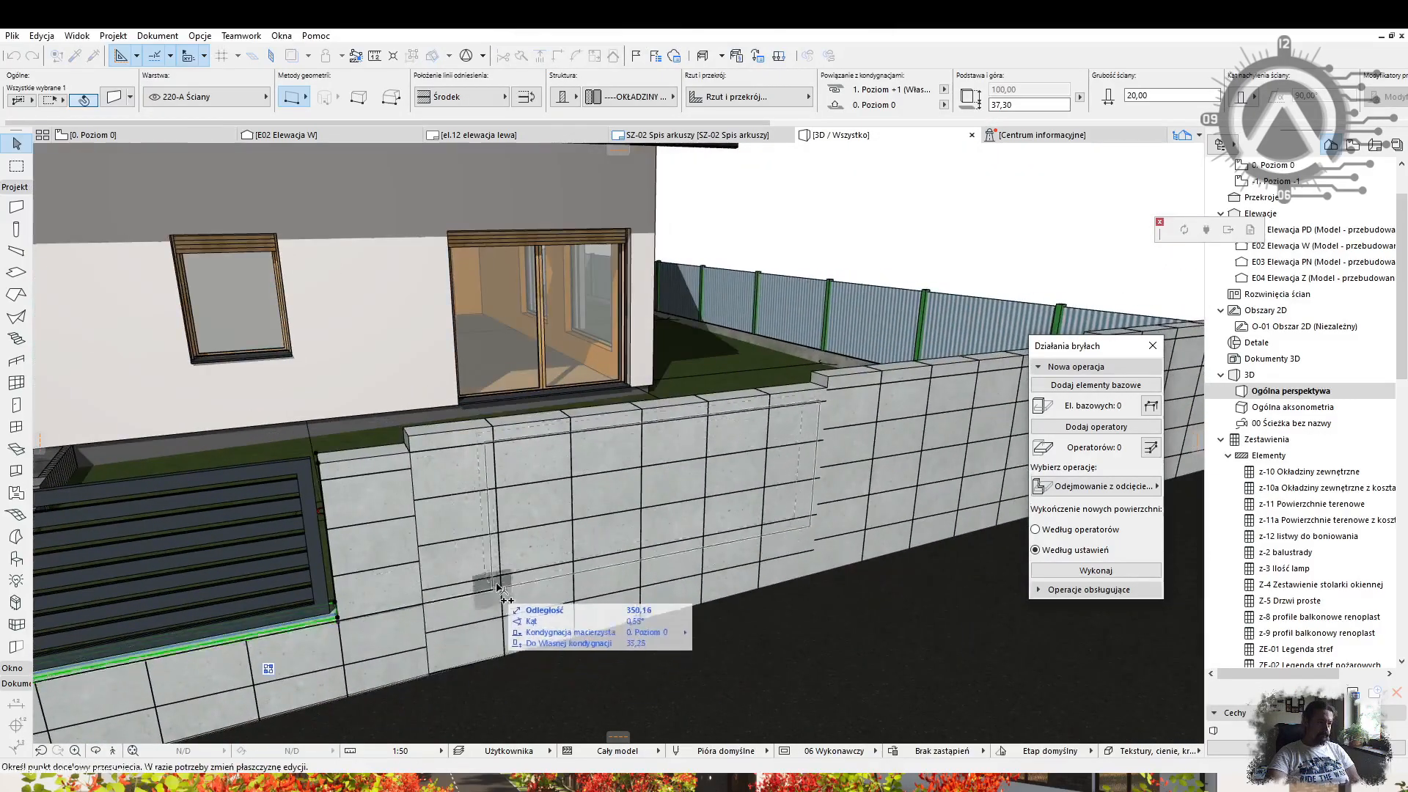
middle_click_drag(865, 503, 483, 541)
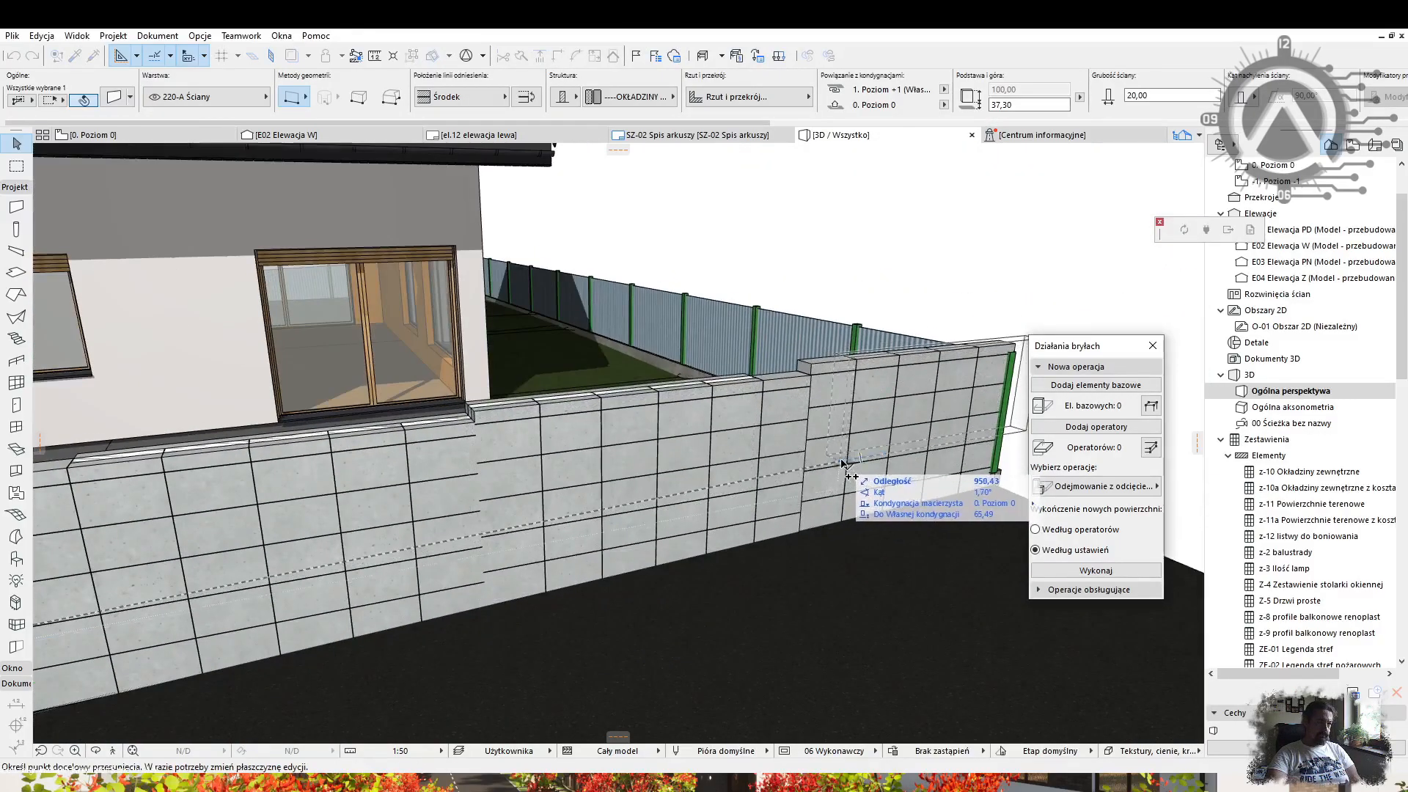
left_click(658, 433)
middle_click_drag(658, 432, 718, 454, "shift")
Subtract the wall from the fence curtain walls with Solid Element Operations.
left_click(775, 506, "shift")
middle_click_drag(776, 506, 660, 543, "shift")
left_click(1093, 428)
middle_click_drag(792, 455, 719, 454, "shift")
left_click(1067, 381)
left_click(1072, 575)
Stretch the new wall by its corner to fit the opening.
left_click(477, 398, "shift")
scroll(455, 418, "up", 5)
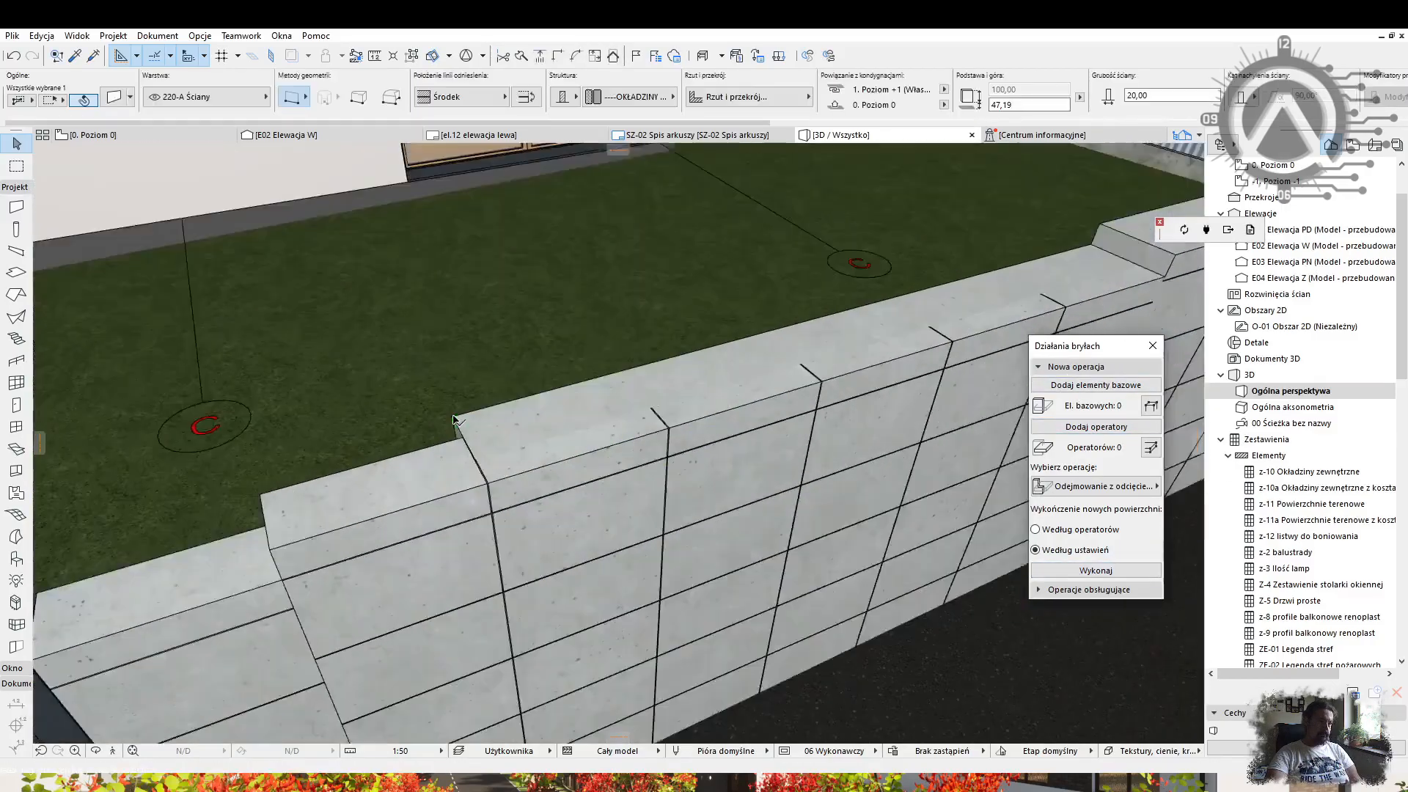
scroll(452, 417, "up", 3)
key("ctrl+d")
left_click(451, 418)
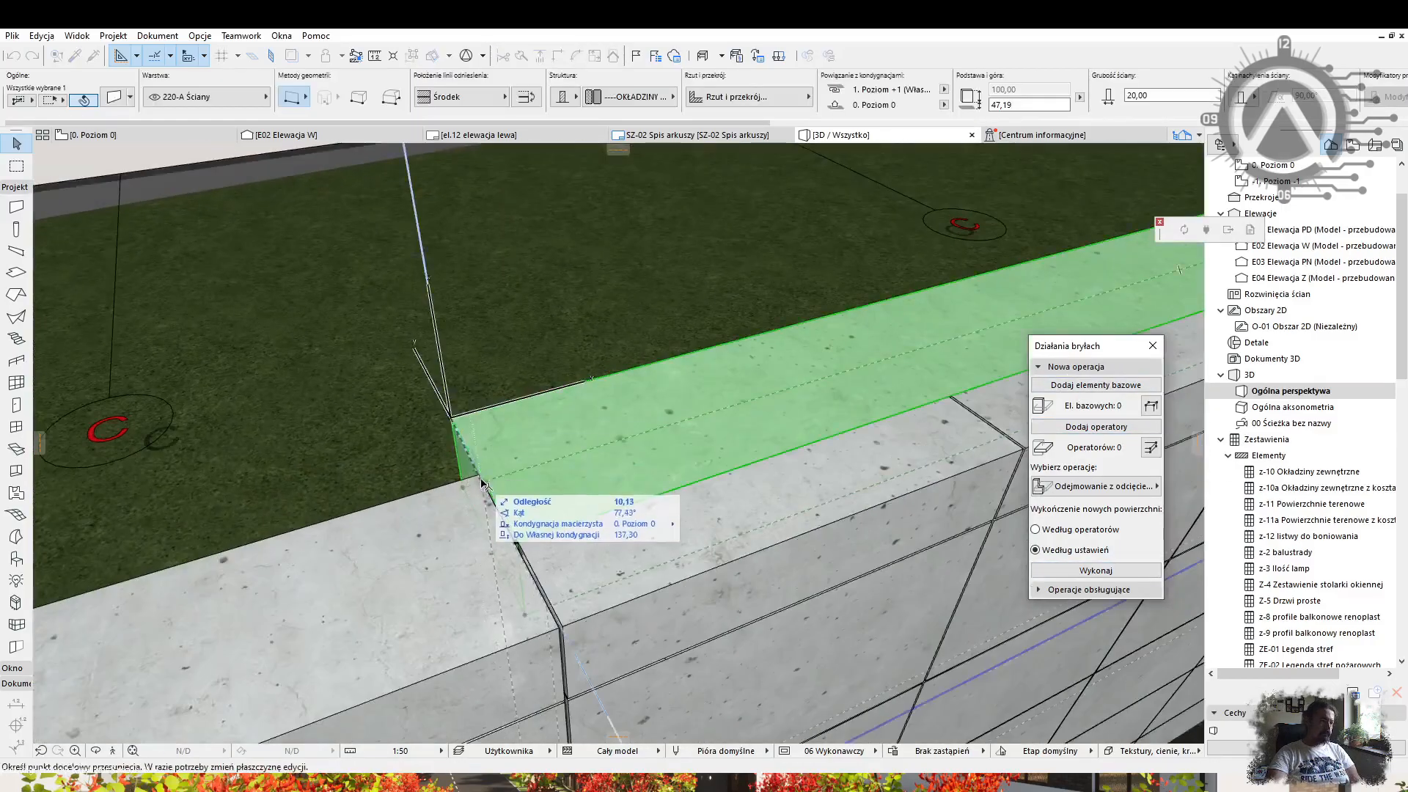
left_click(517, 543)
scroll(517, 543, "down", 6)
key("Escape")
Raise the slatted panel on the wall by 9.89.
middle_click_drag(644, 430, 509, 424, "shift")
left_click(509, 424)
left_click(665, 382)
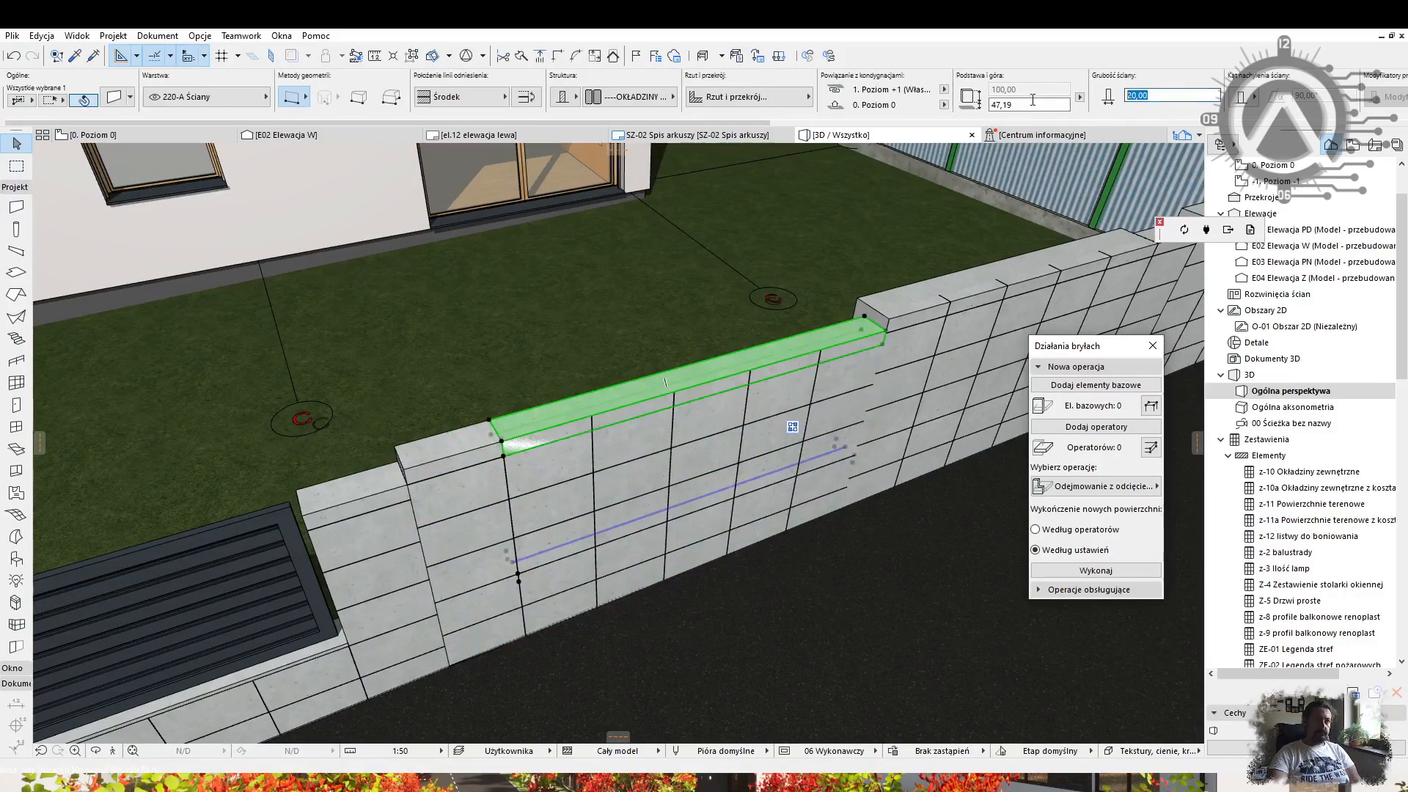
middle_click_drag(720, 401, 476, 352, "shift")
left_click(493, 429)
left_click(497, 596)
left_click(493, 372)
left_click(493, 348)
Shorten the thin wall under the panel and adjust the panel's width.
middle_click_drag(612, 374, 733, 506, "shift")
left_click(868, 528)
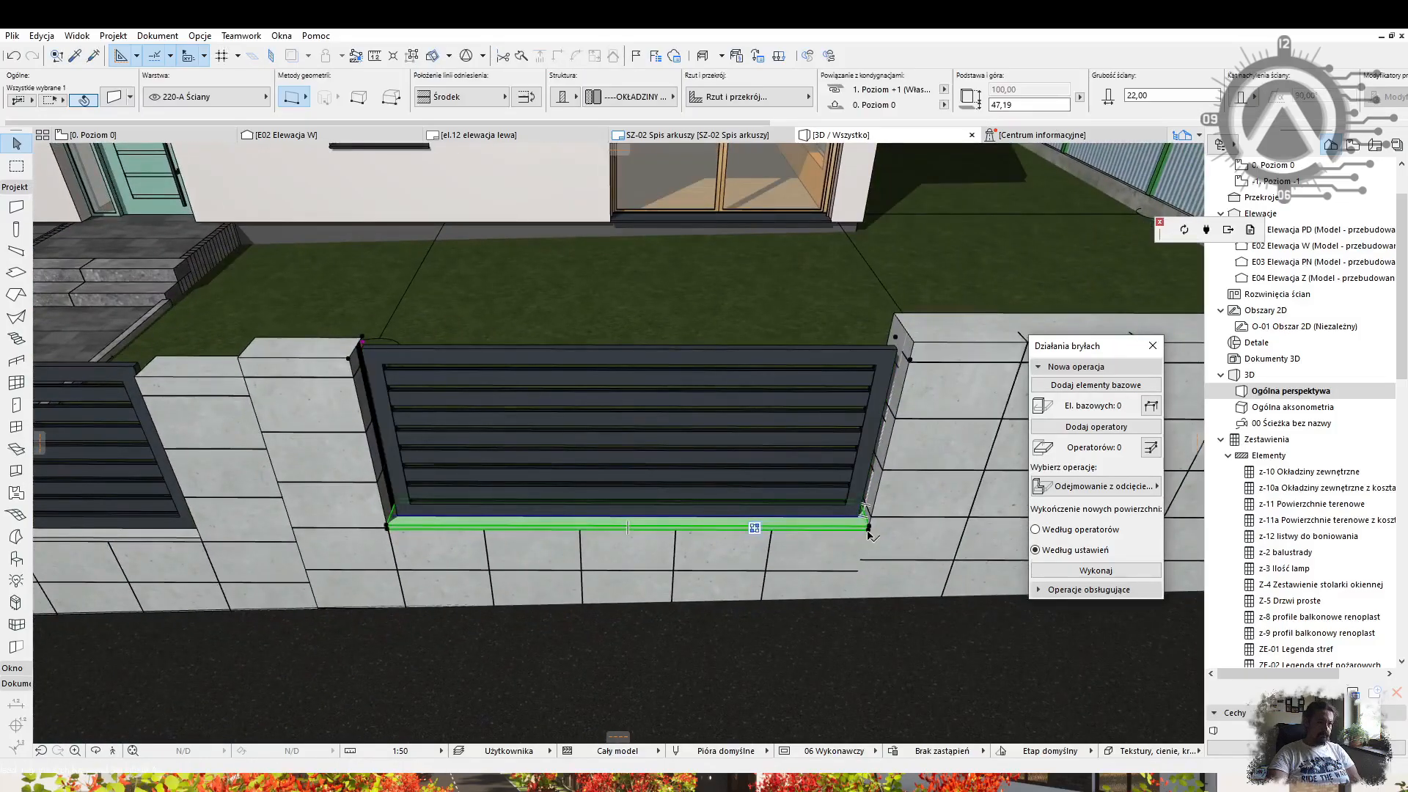
left_click(781, 515)
left_click(870, 528)
left_click(774, 527)
key("Escape")
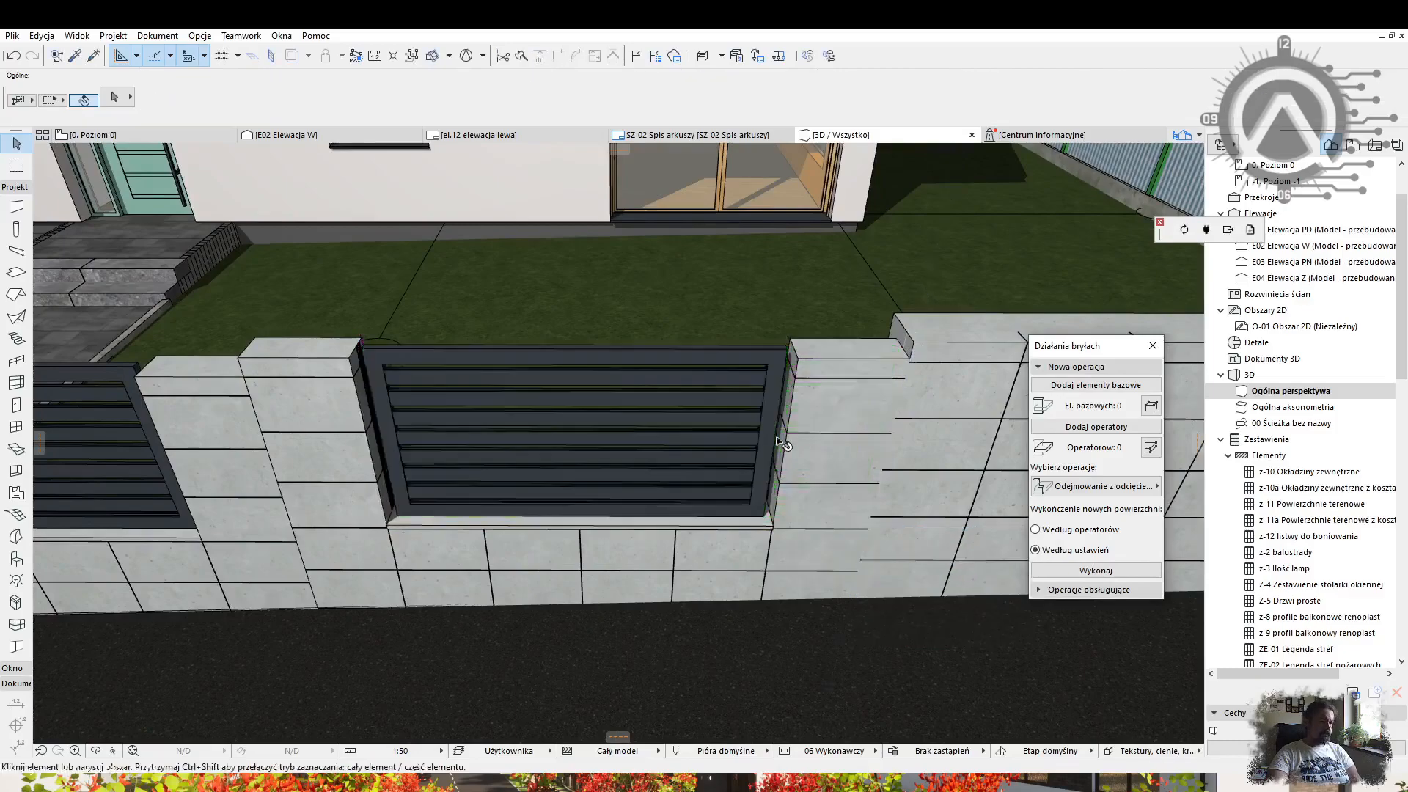
Start moving the right-hand wall and isolate the selection in 3D with F5.
middle_click_drag(794, 441, 447, 460)
left_click(506, 363)
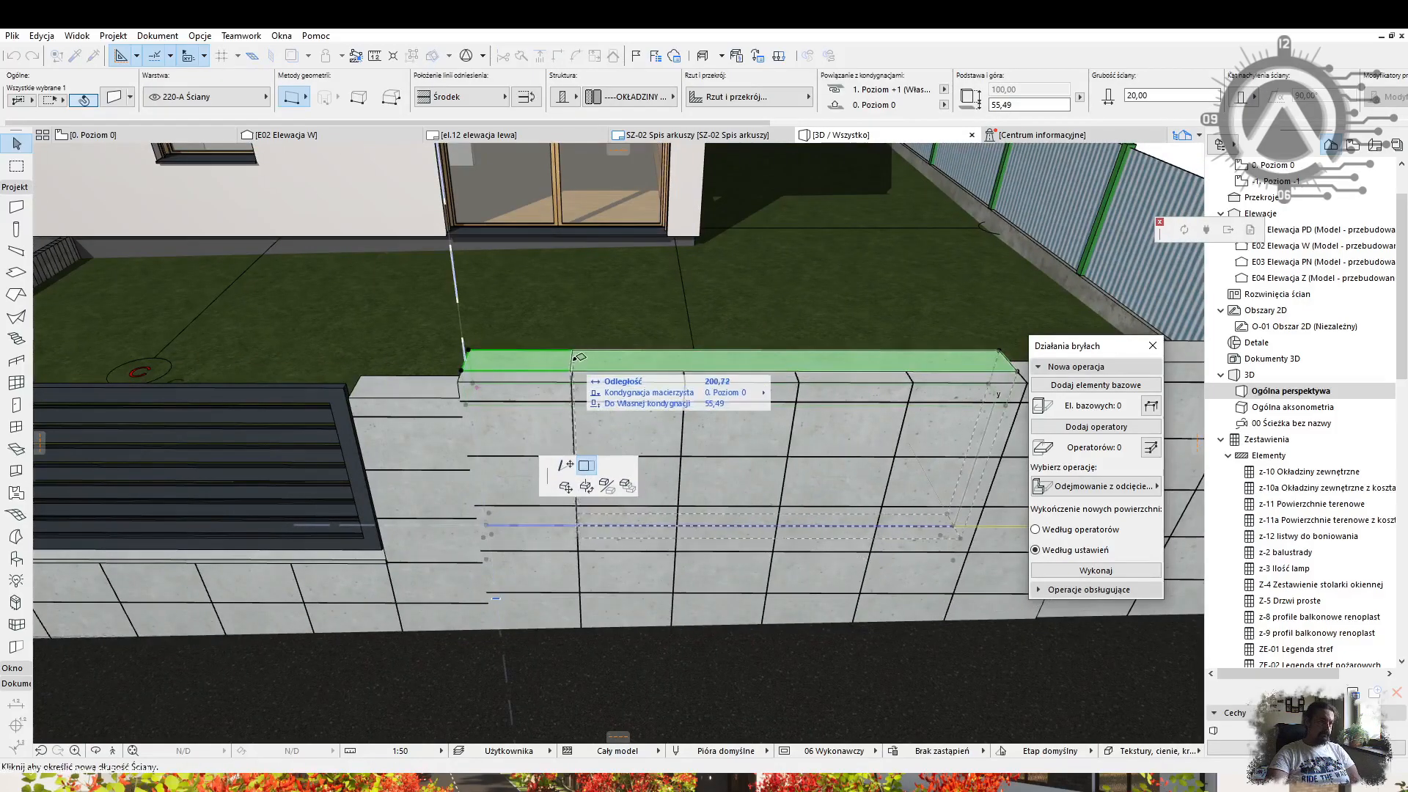
middle_click_drag(690, 366, 799, 374, "shift")
key("ctrl+d")
left_click(611, 442)
key("F5")
left_click(253, 517)
Finish widening the slatted panel, then show all elements in 3D again.
left_click(216, 521)
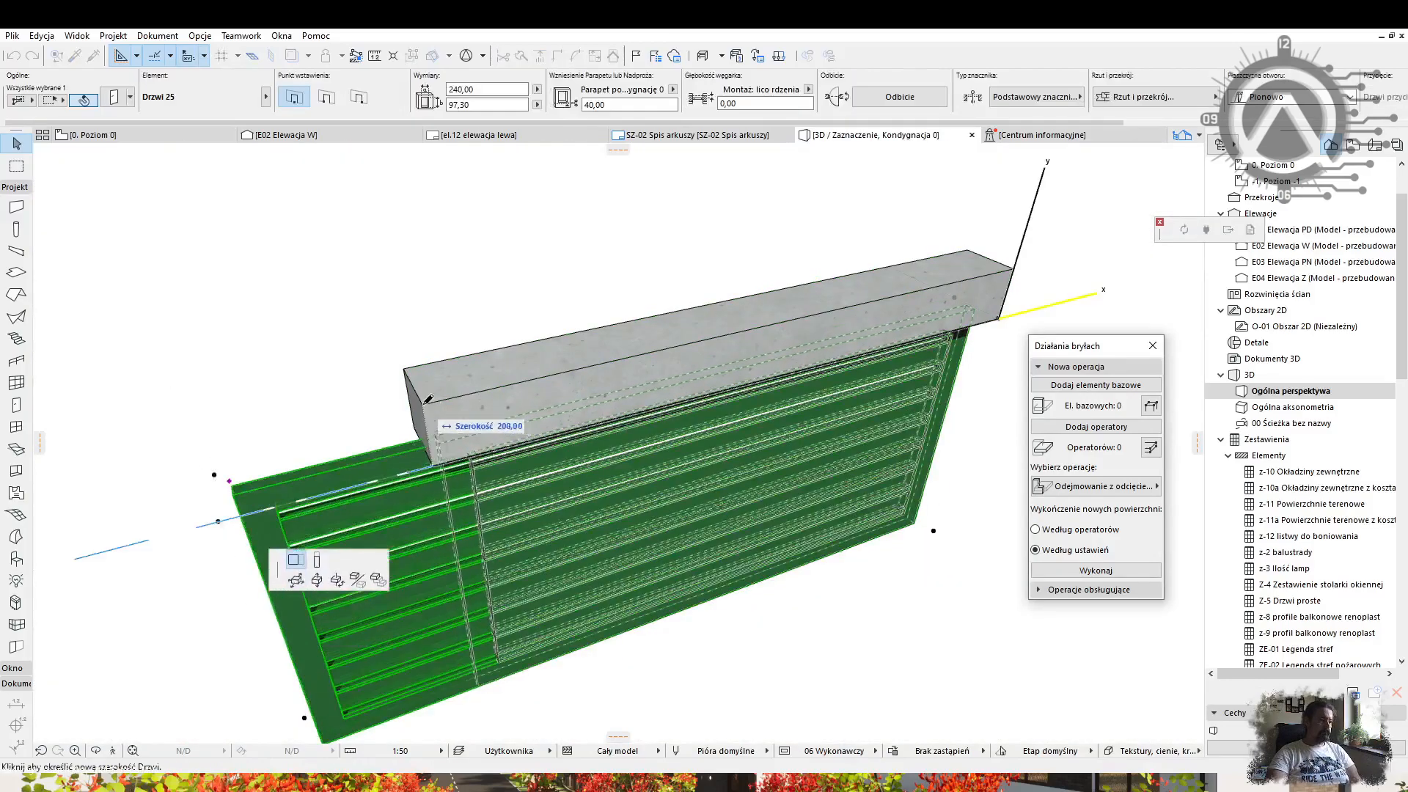
left_click(423, 407)
right_click(735, 240)
left_click(818, 494)
Change the low fence wall's thickness and move another fence wall into place.
middle_click_drag(604, 374, 731, 640, "shift")
left_click(731, 639)
left_click(1033, 97)
key("Escape")
scroll(839, 345, "down", 3)
middle_click_drag(839, 346, 741, 322, "shift")
left_click(352, 419)
key("ctrl+d")
key("Return")
left_click(708, 345)
Raise the slatted panel's lower edge up to the wall top.
left_click(755, 323)
left_click(860, 411)
left_click(774, 269)
middle_click_drag(774, 366, 800, 435, "shift")
Shorten the right-hand concrete fence wall into a pillar.
left_click(776, 489)
middle_click_drag(682, 410, 304, 424, "shift")
left_click(632, 474)
key("Escape")
scroll(777, 470, "down", 4)
scroll(305, 425, "up", 3)
Widen the slatted panel out to the new pillar.
left_click(525, 418)
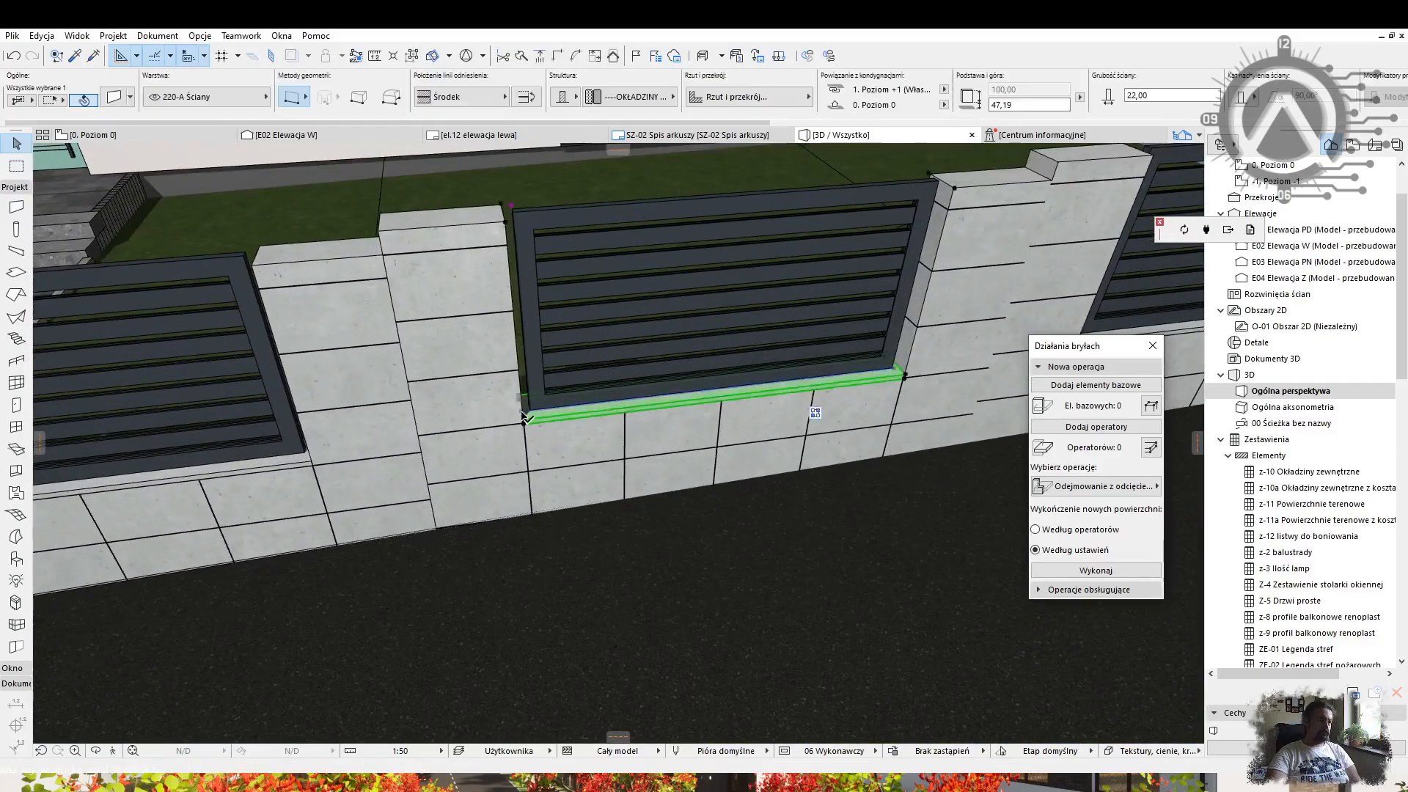
key("Escape")
left_click(527, 419)
left_click(391, 233)
key("Escape")
Undo the last stretch of the fence panel.
middle_click_drag(503, 320, 726, 382, "shift")
left_click(457, 371)
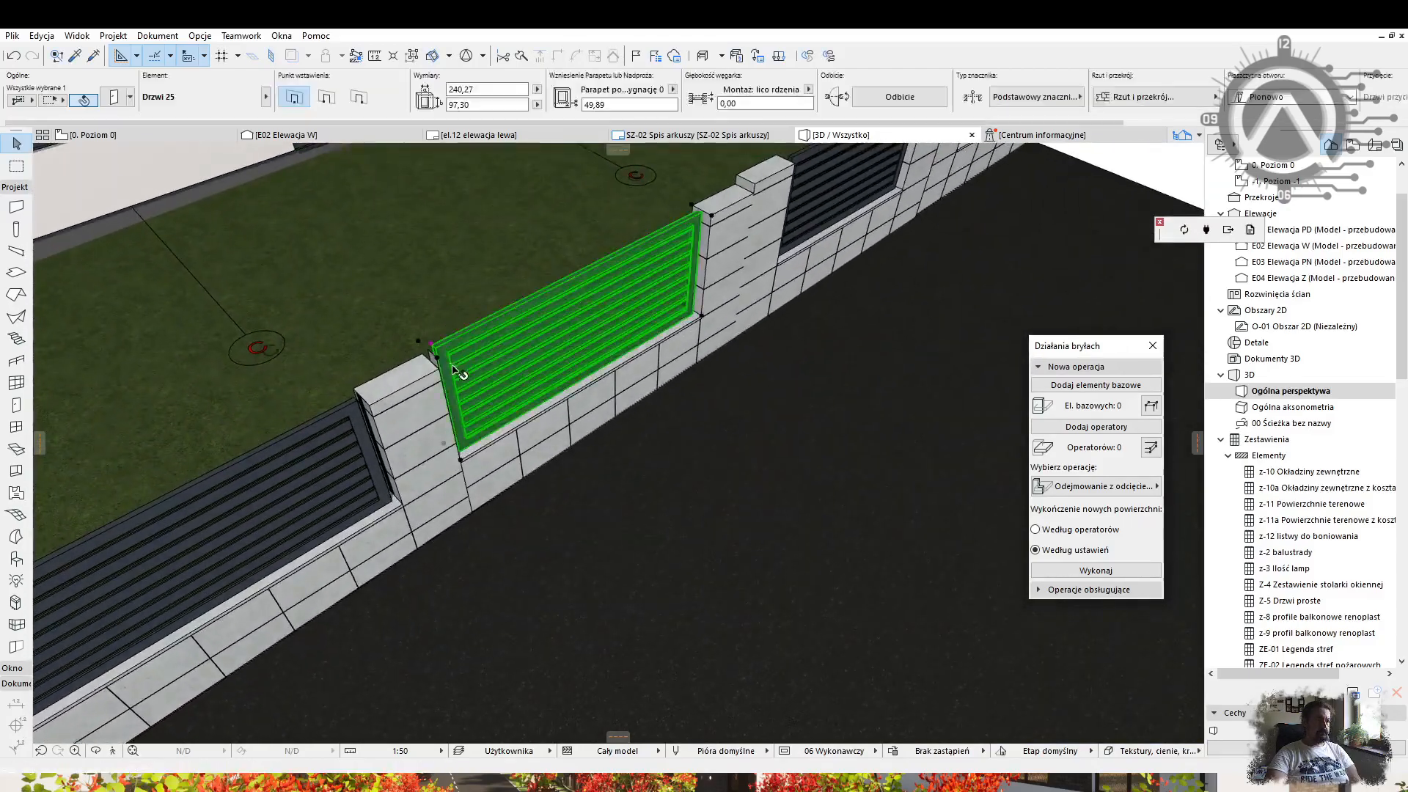
scroll(456, 371, "up", 3)
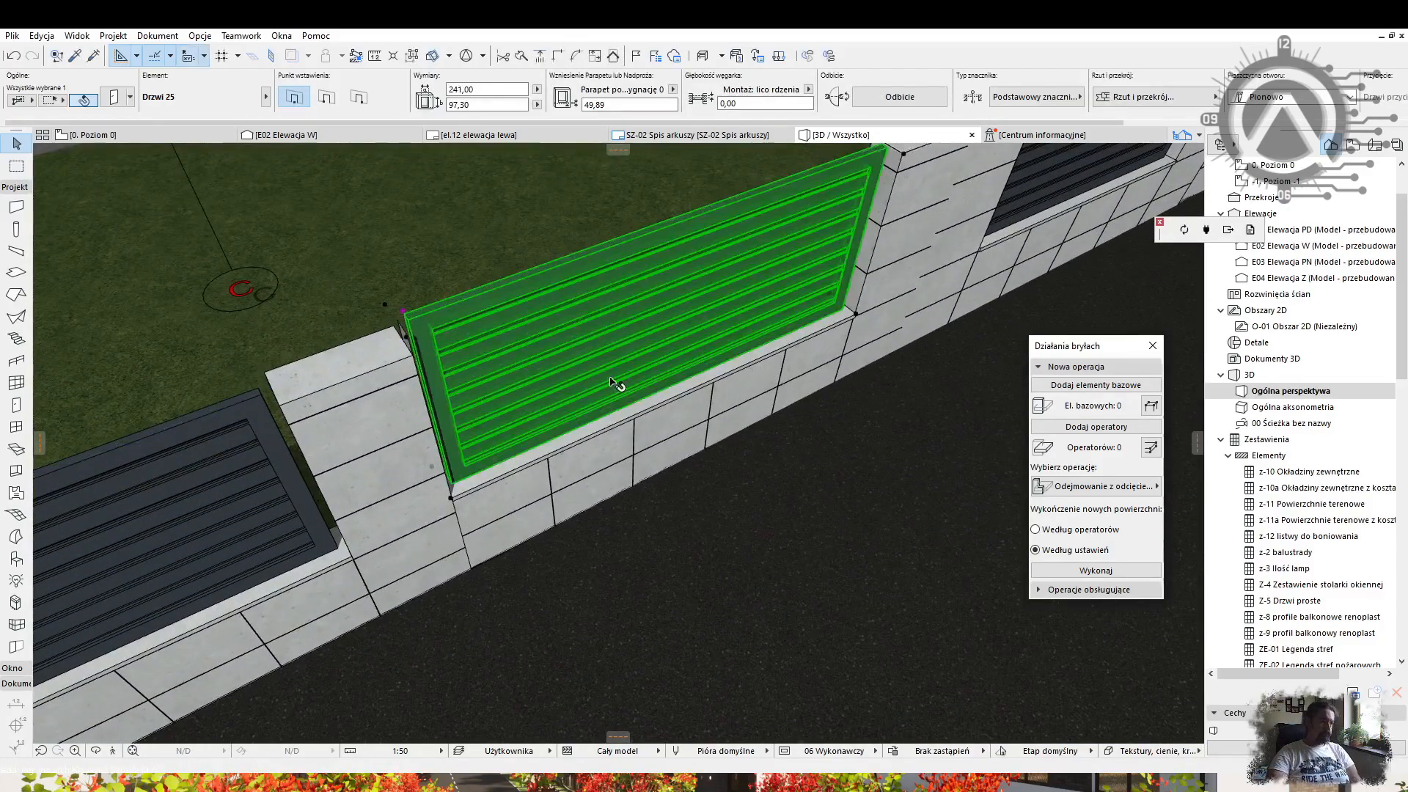
key("ctrl+z")
key("Escape")
Adjust the sill wall's length and shift the slatted panel left to match.
middle_click_drag(149, 135, 496, 418, "shift")
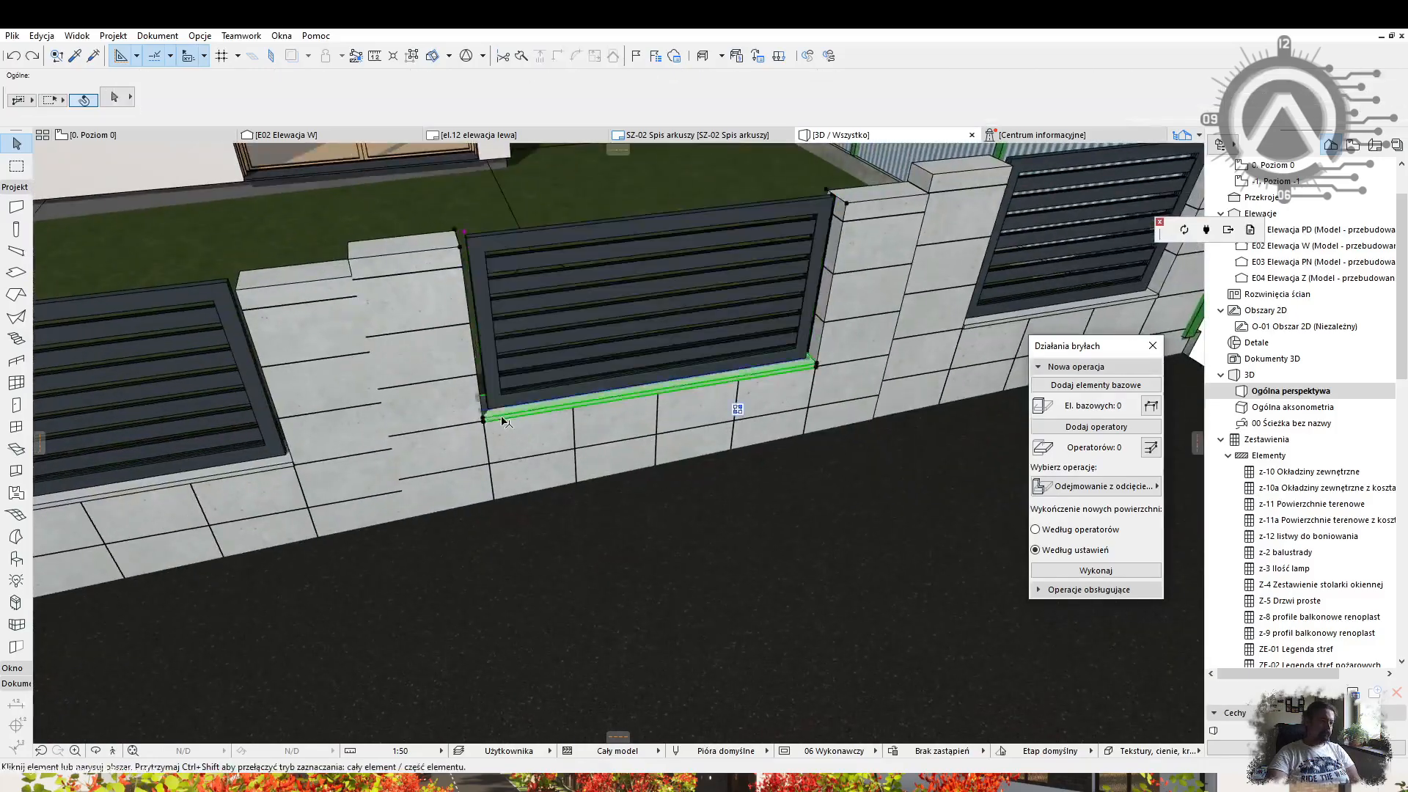
left_click(492, 416)
left_click(483, 417)
left_click(352, 247)
left_click(469, 250)
left_click(463, 244)
left_click(347, 258)
key("Escape")
Stretch the next slatted panel's width to fill its fence opening.
middle_click_drag(733, 370, 399, 432)
left_click(400, 434)
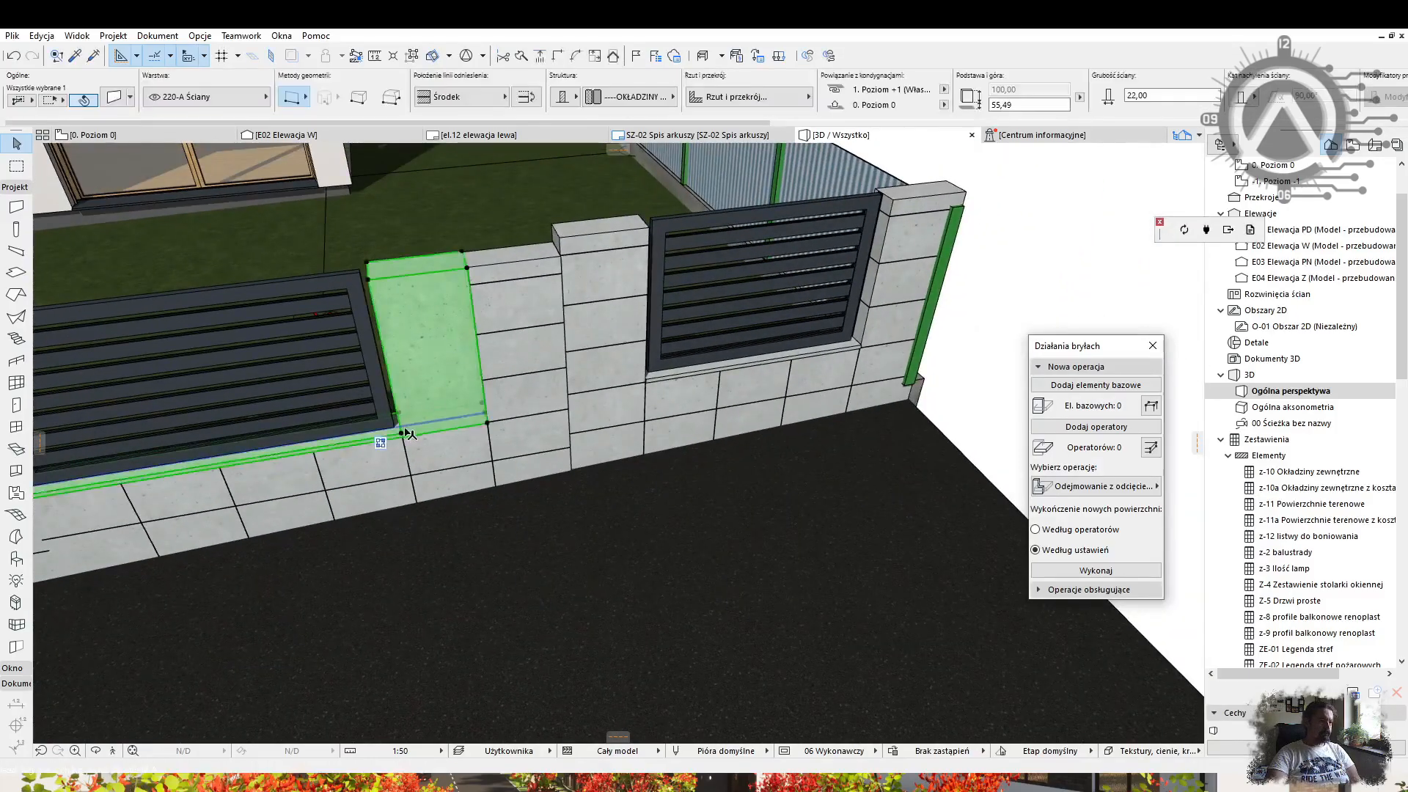
key("Escape")
left_click(399, 431)
left_click(401, 434)
left_click(489, 420)
key("Escape")
Set the length of the sill wall below the right-hand slatted panel.
middle_click_drag(489, 420, 568, 367)
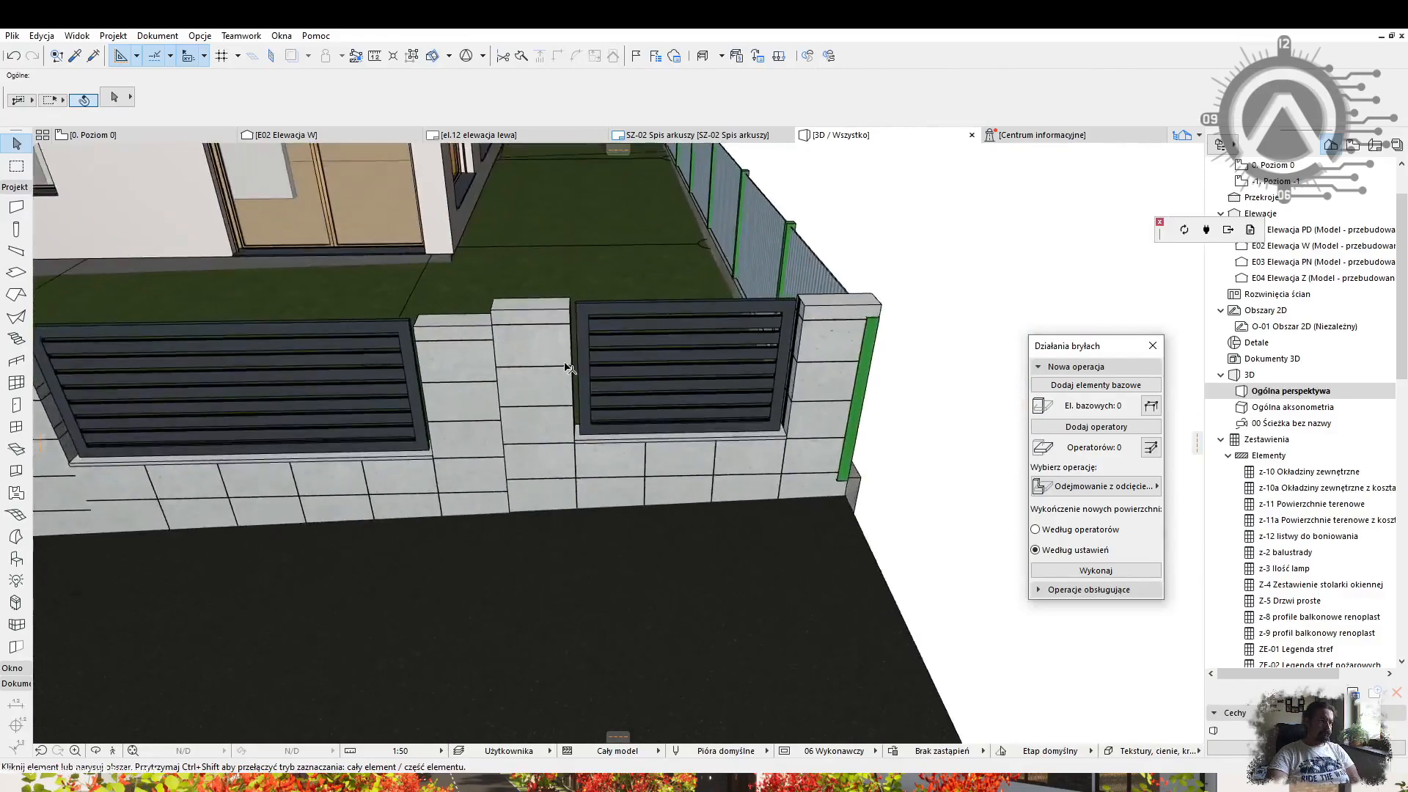
scroll(576, 440, "up", 2)
left_click(577, 457)
left_click(577, 458)
key("Escape")
left_click(582, 464)
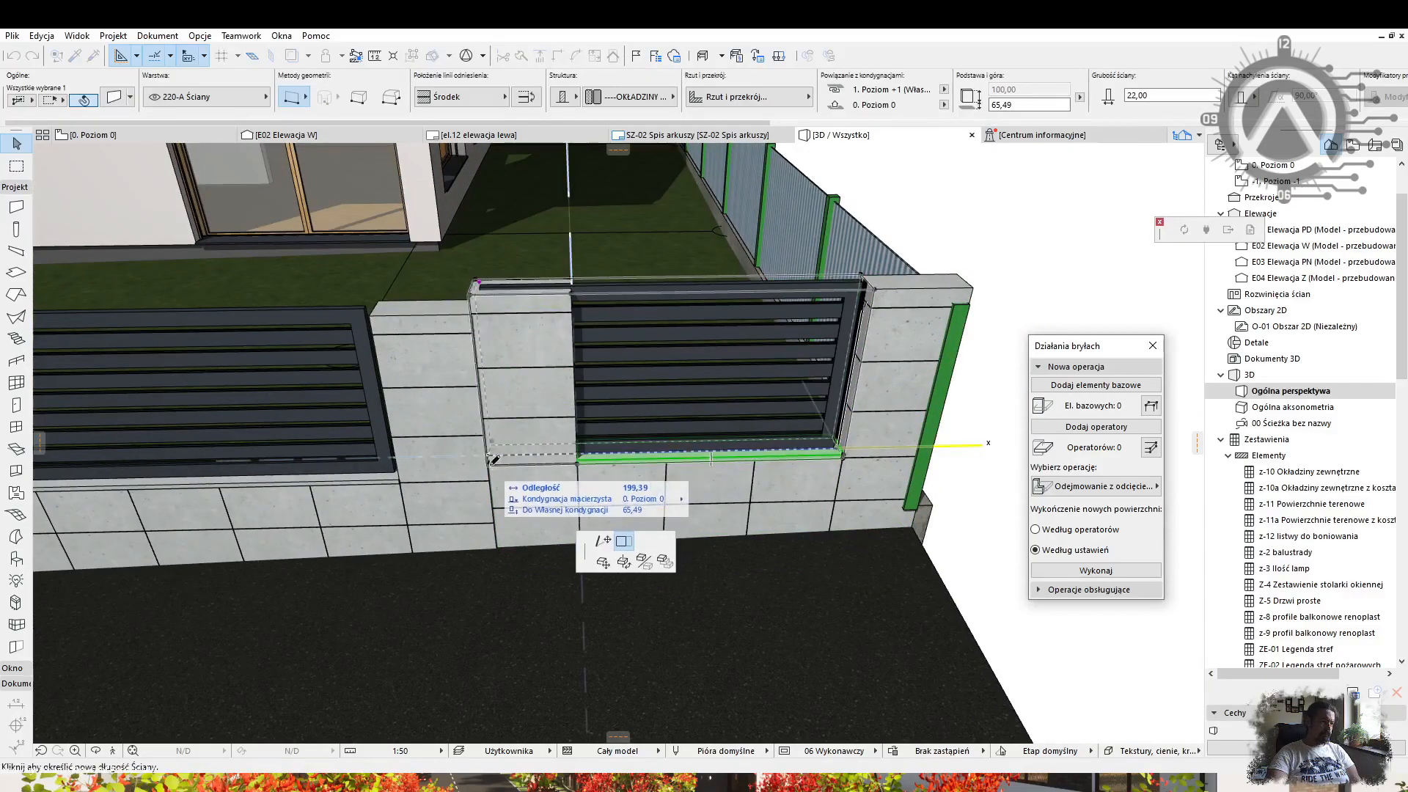
left_click(845, 457)
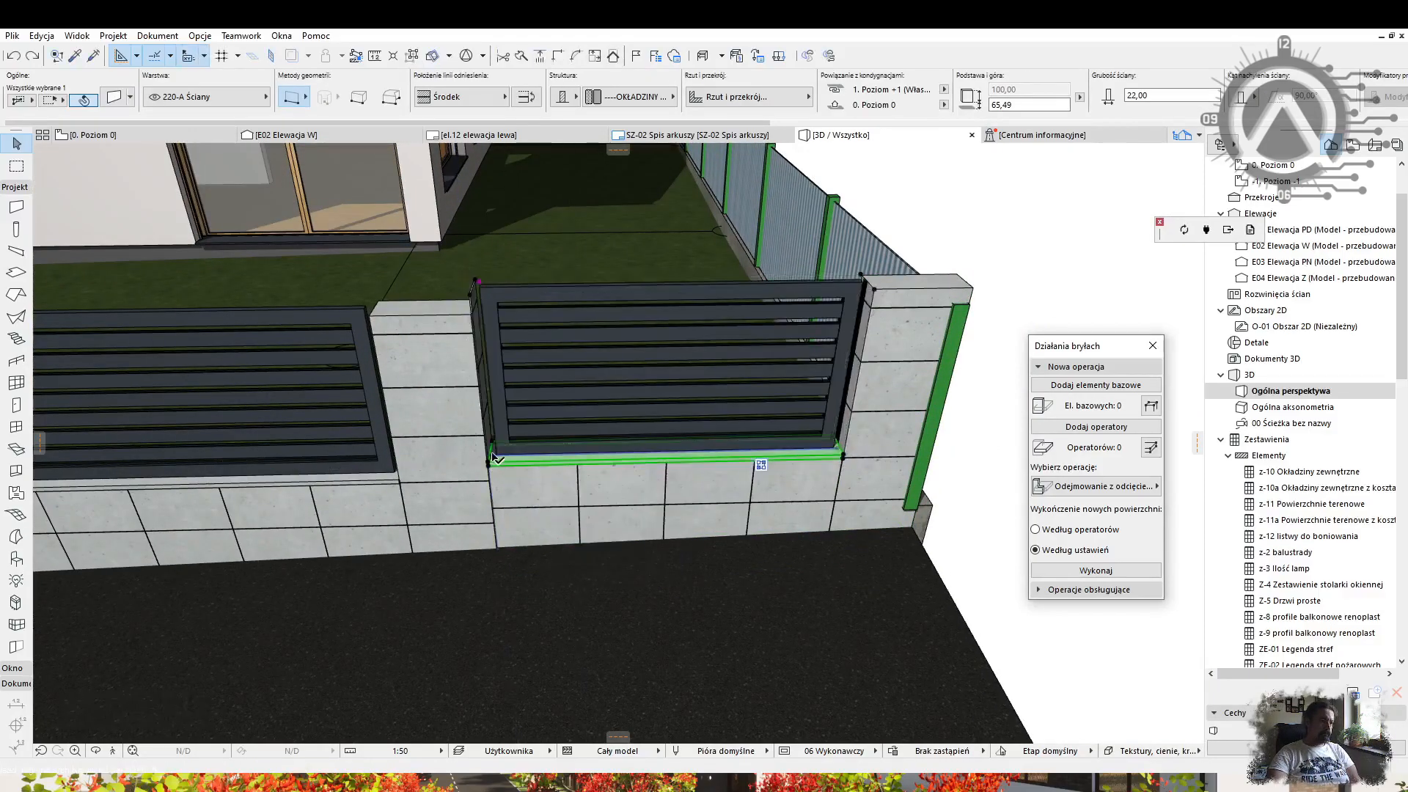
Stretch the sill wall's left end and reshape the panel's upper-left corner to fit.
left_click(477, 286)
middle_click_drag(485, 303, 606, 298, "shift")
scroll(505, 302, "up", 2)
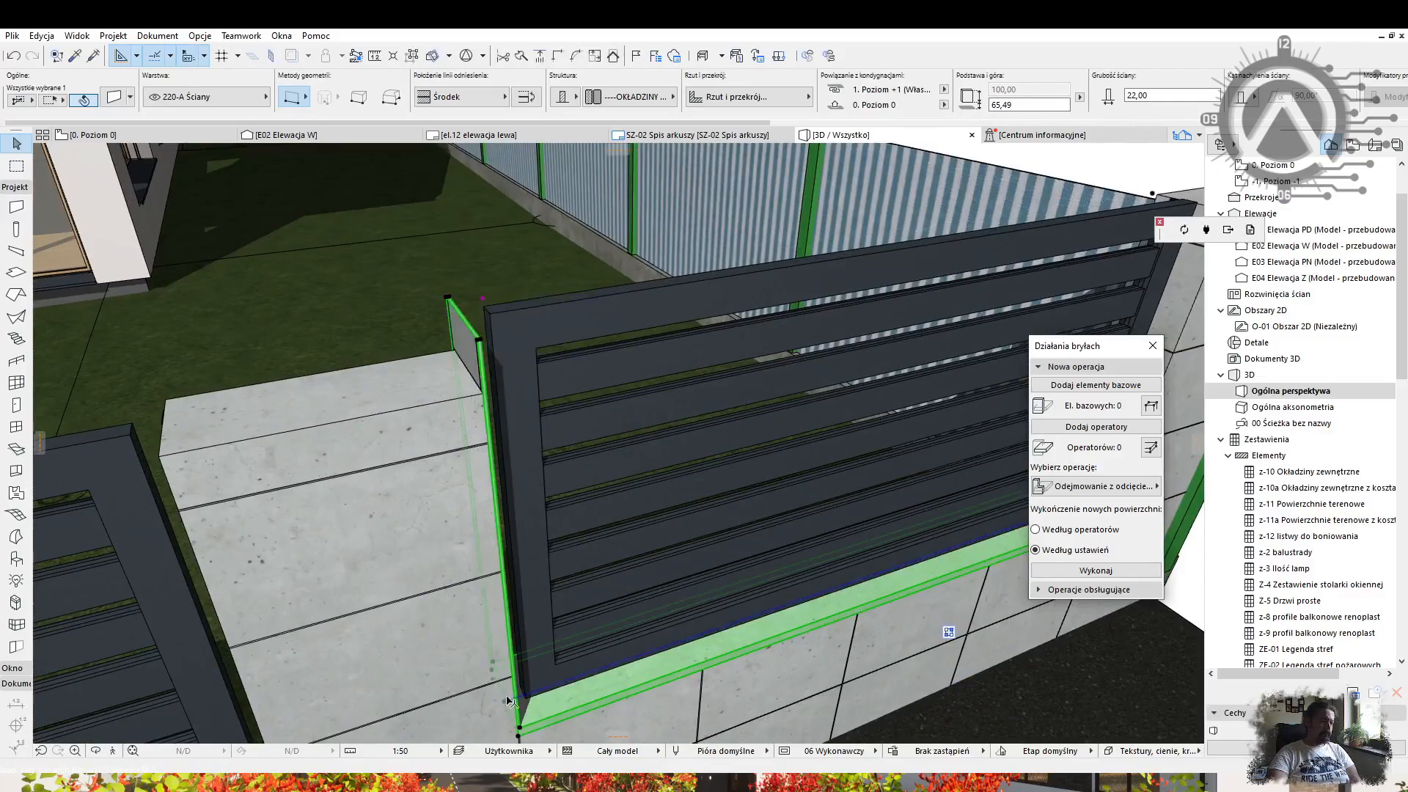
left_click(880, 395)
left_click(522, 698)
key("Escape")
left_click(478, 309)
left_click(473, 341)
key("Escape")
scroll(443, 474, "down", 8)
middle_click_drag(443, 474, 515, 634, "shift")
scroll(745, 481, "down", 2)
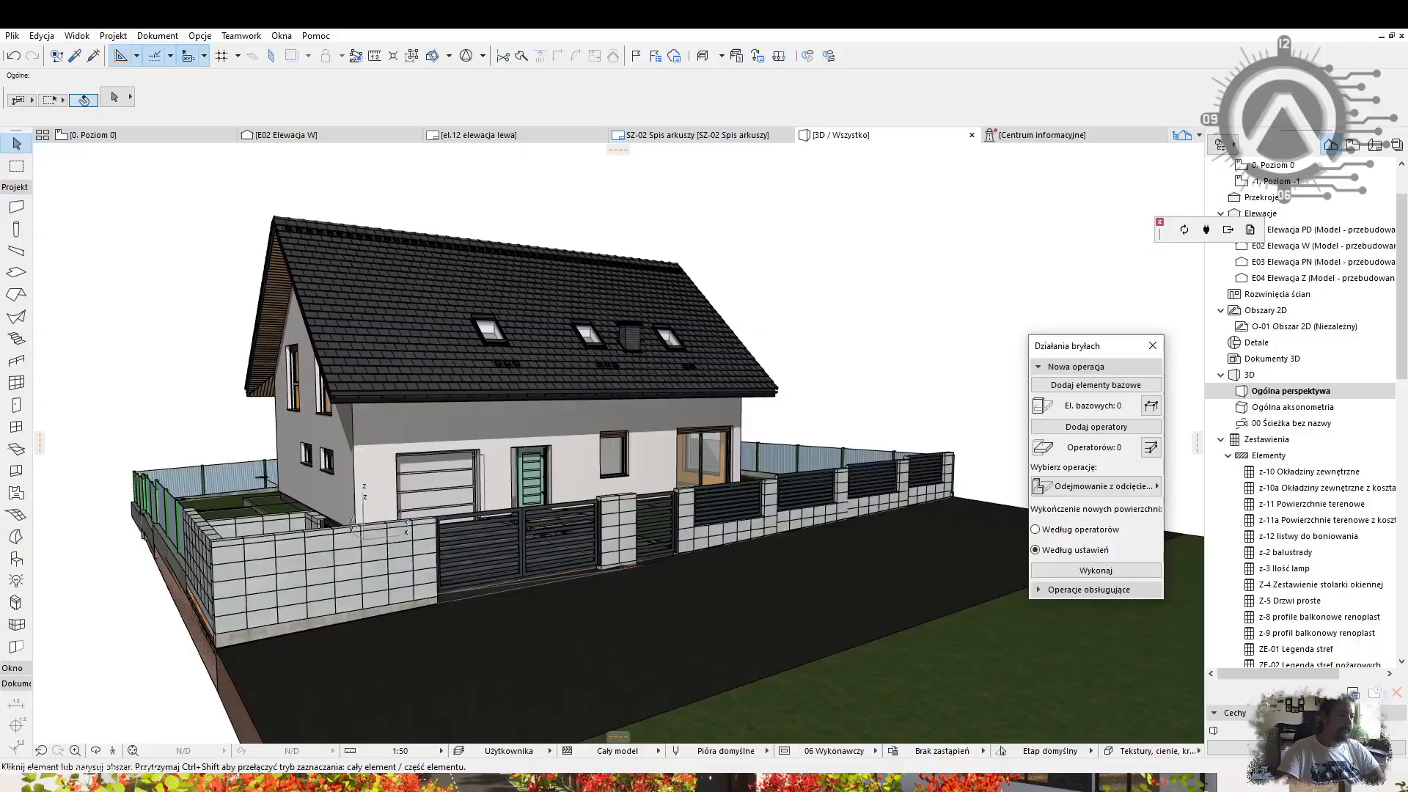
scroll(235, 561, "up", 3)
middle_click_drag(191, 535, 235, 560, "shift")
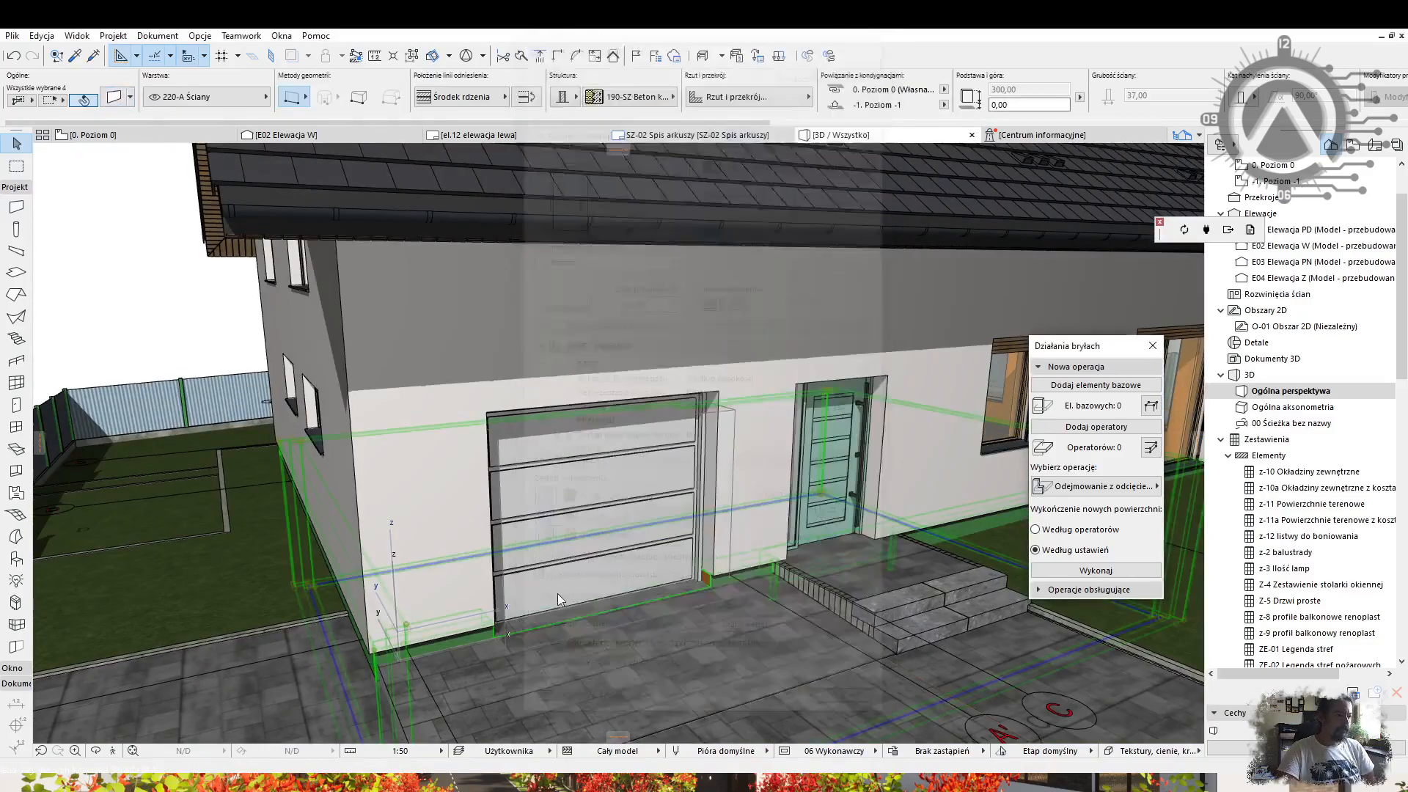
Create the new 'caparol mika black' surface and set it as the plinth's override finish.
left_click(199, 36)
mouse_move(286, 54)
left_click(967, 87)
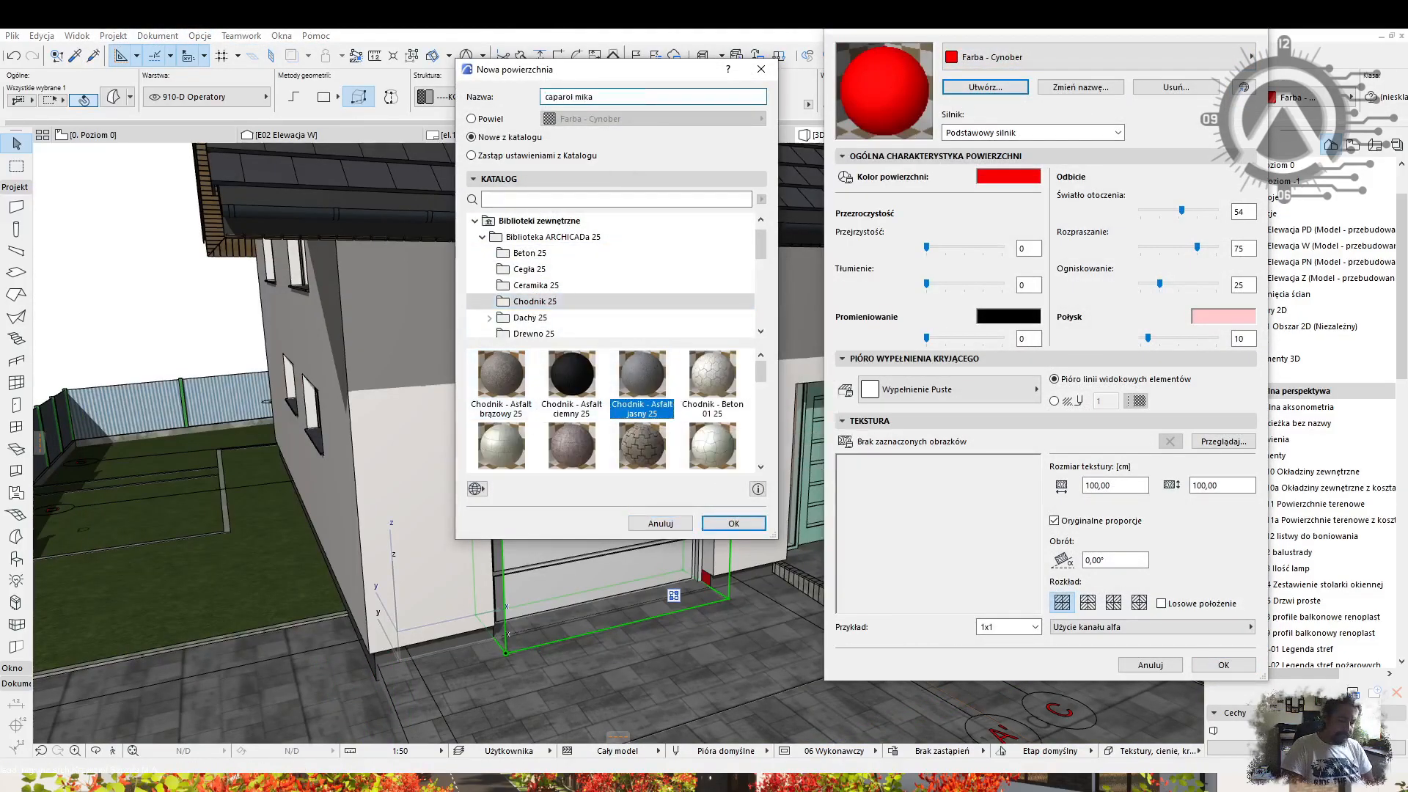
type("szary")
key("Return")
left_click(1223, 665)
left_click(113, 96)
left_click(622, 270)
left_click(873, 487)
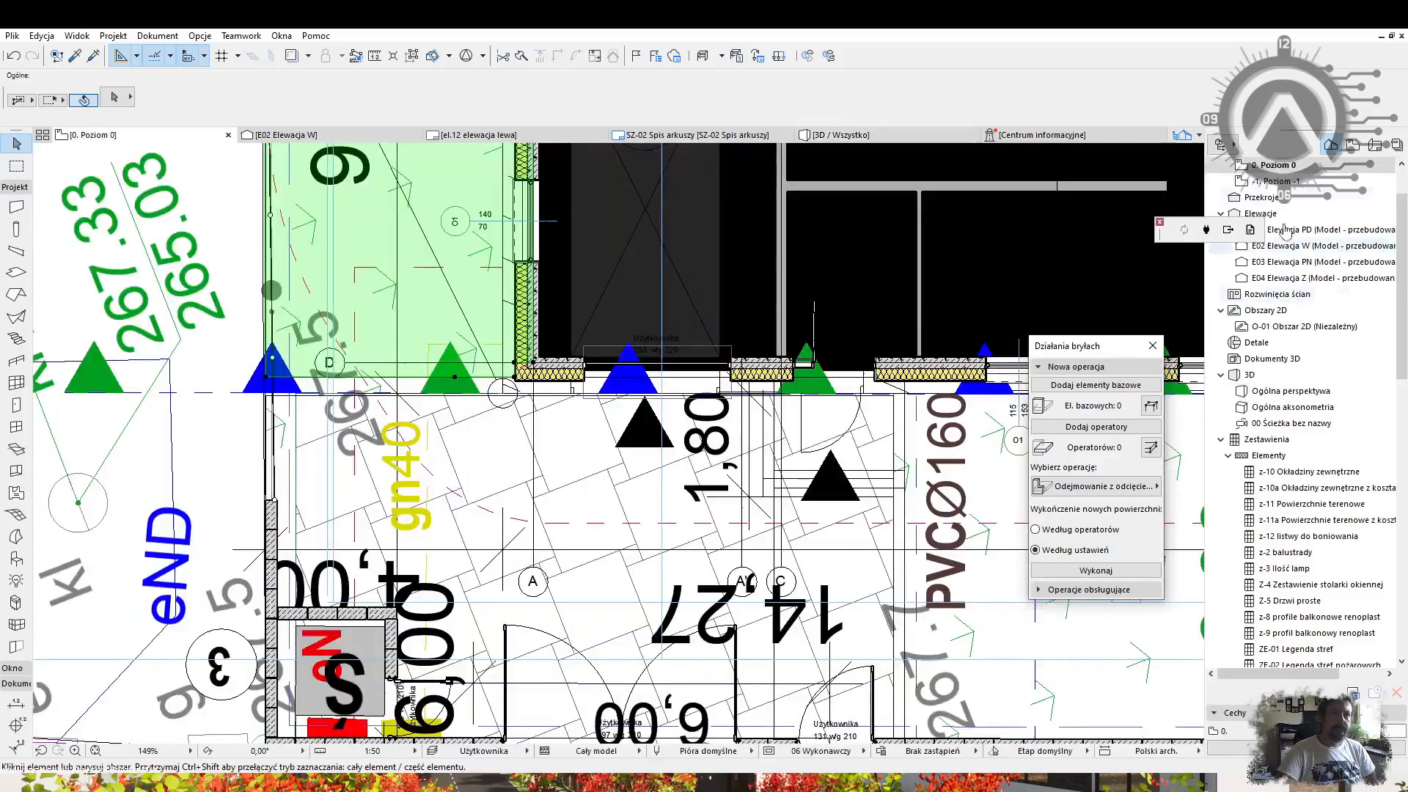
On floor 1. Poziom +1, draw a rectangle of rectangular-section beams around the walls.
scroll(1285, 231, "up", 1)
double_click(1277, 198)
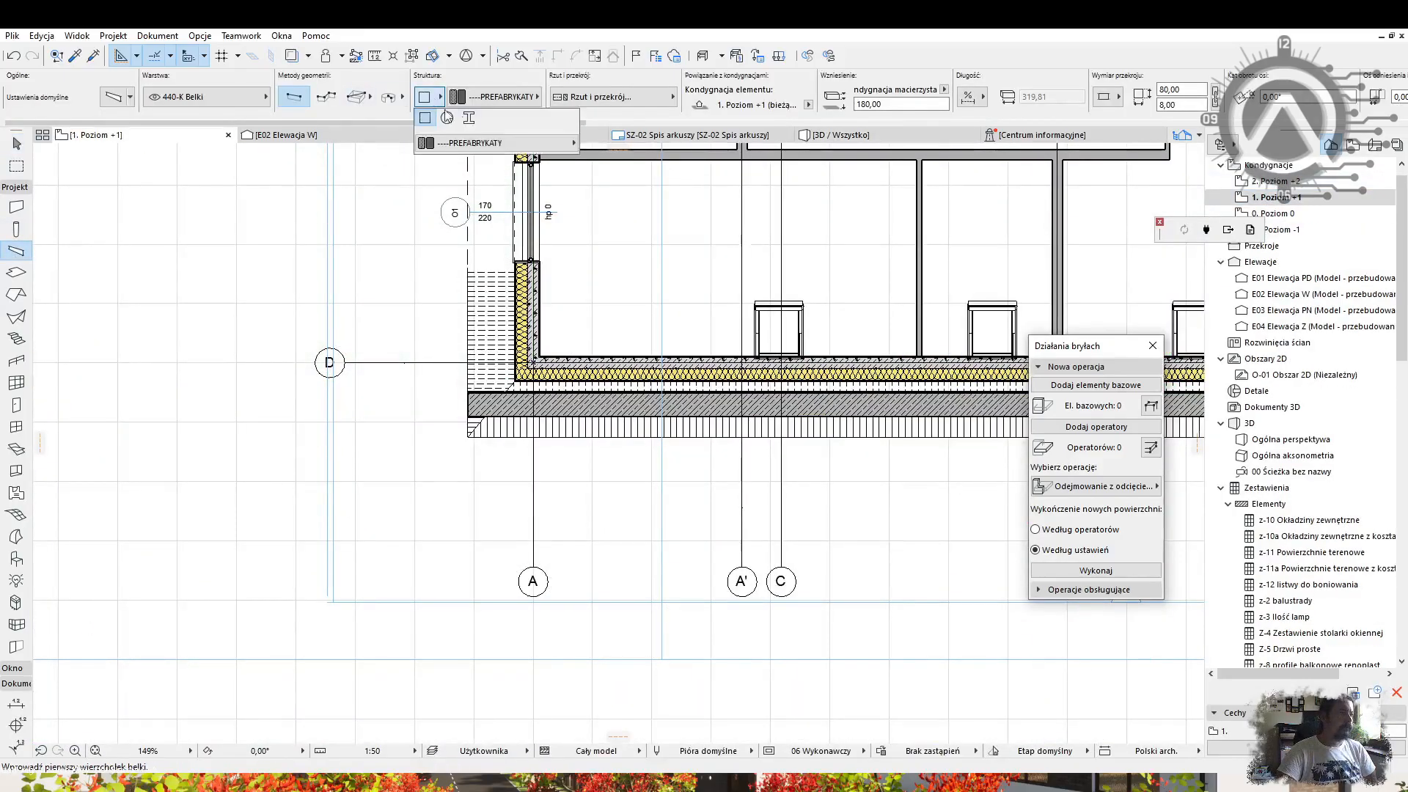
left_click(357, 97)
scroll(507, 366, "up", 6)
left_click(541, 427)
scroll(540, 427, "down", 9)
middle_click_drag(917, 197, 719, 371)
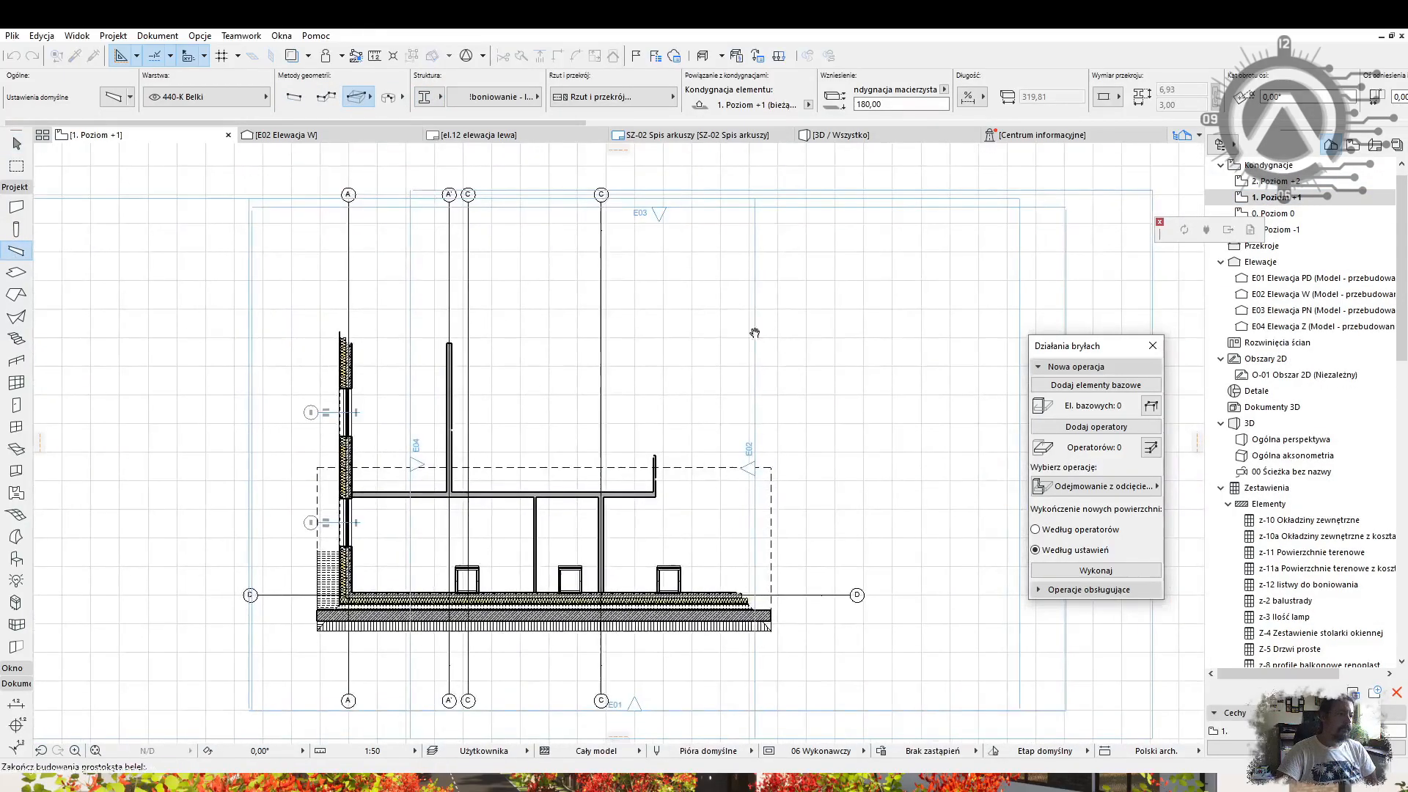
scroll(722, 330, "up", 10)
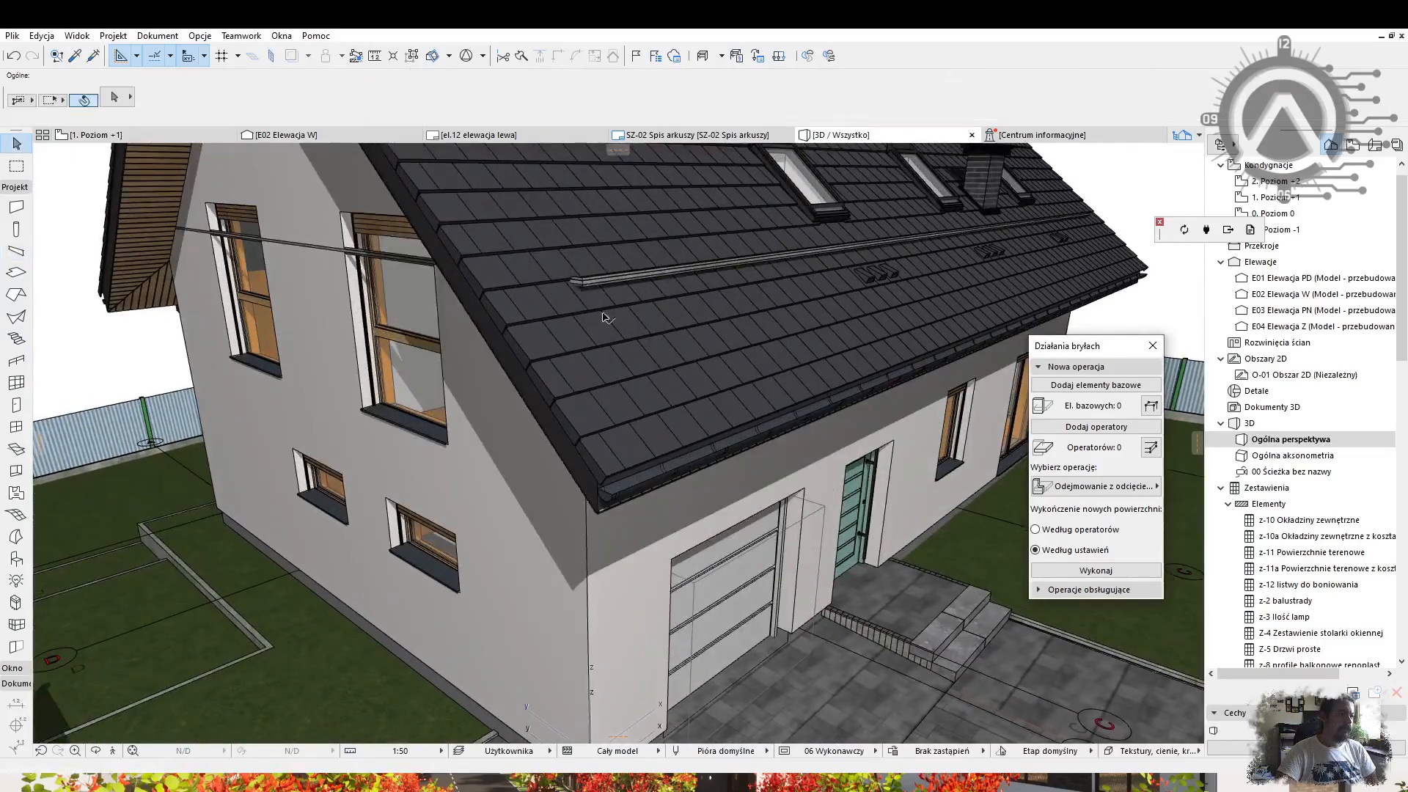
View the new beams in 3D and move them lower at the garage corner.
key("ctrl+t")
left_click(921, 578)
scroll(587, 291, "up", 5)
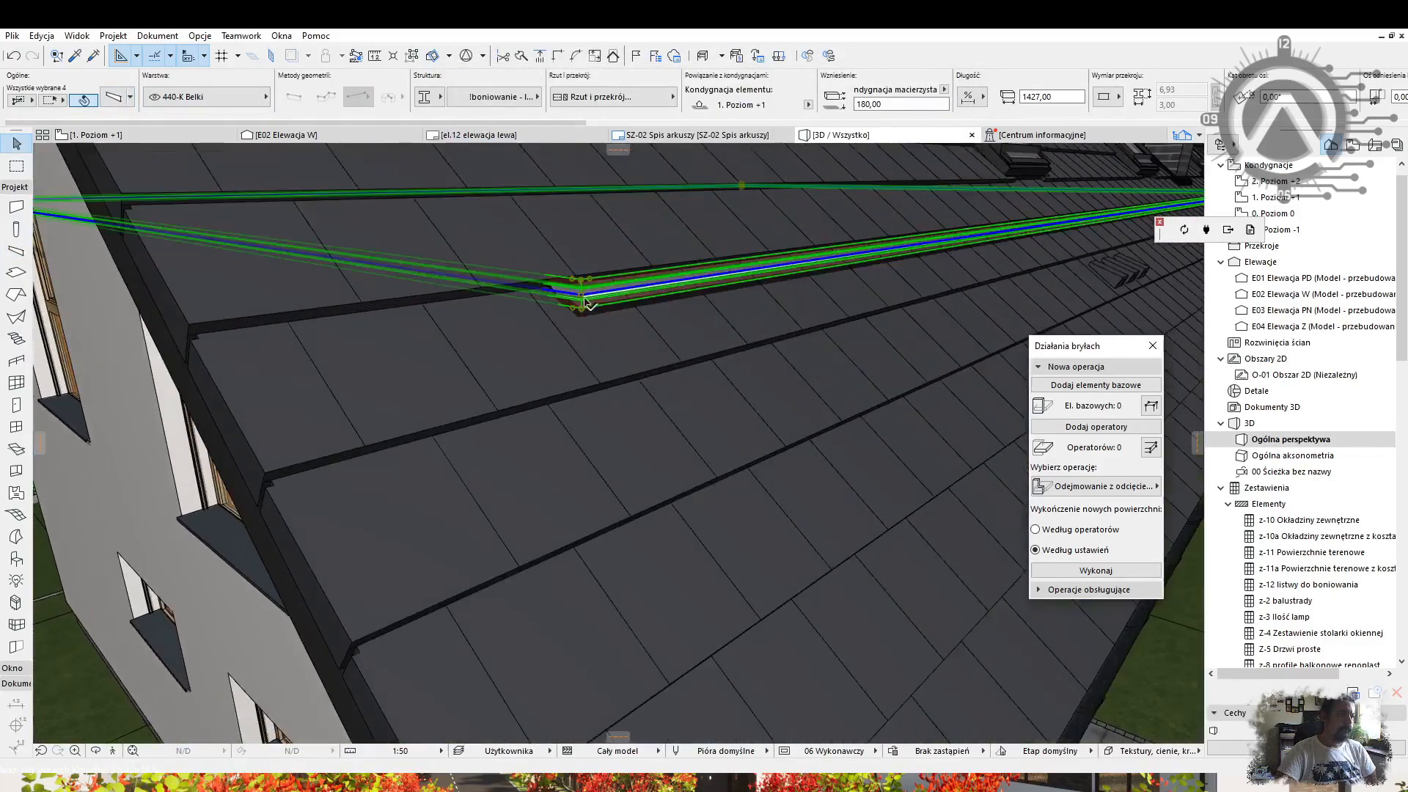
key("ctrl+d")
left_click(584, 292)
scroll(587, 339, "down", 4)
middle_click_drag(587, 340, 597, 235)
left_click(712, 543)
middle_click_drag(712, 543, 695, 344, "shift")
scroll(556, 267, "down", 5)
scroll(695, 345, "up", 5)
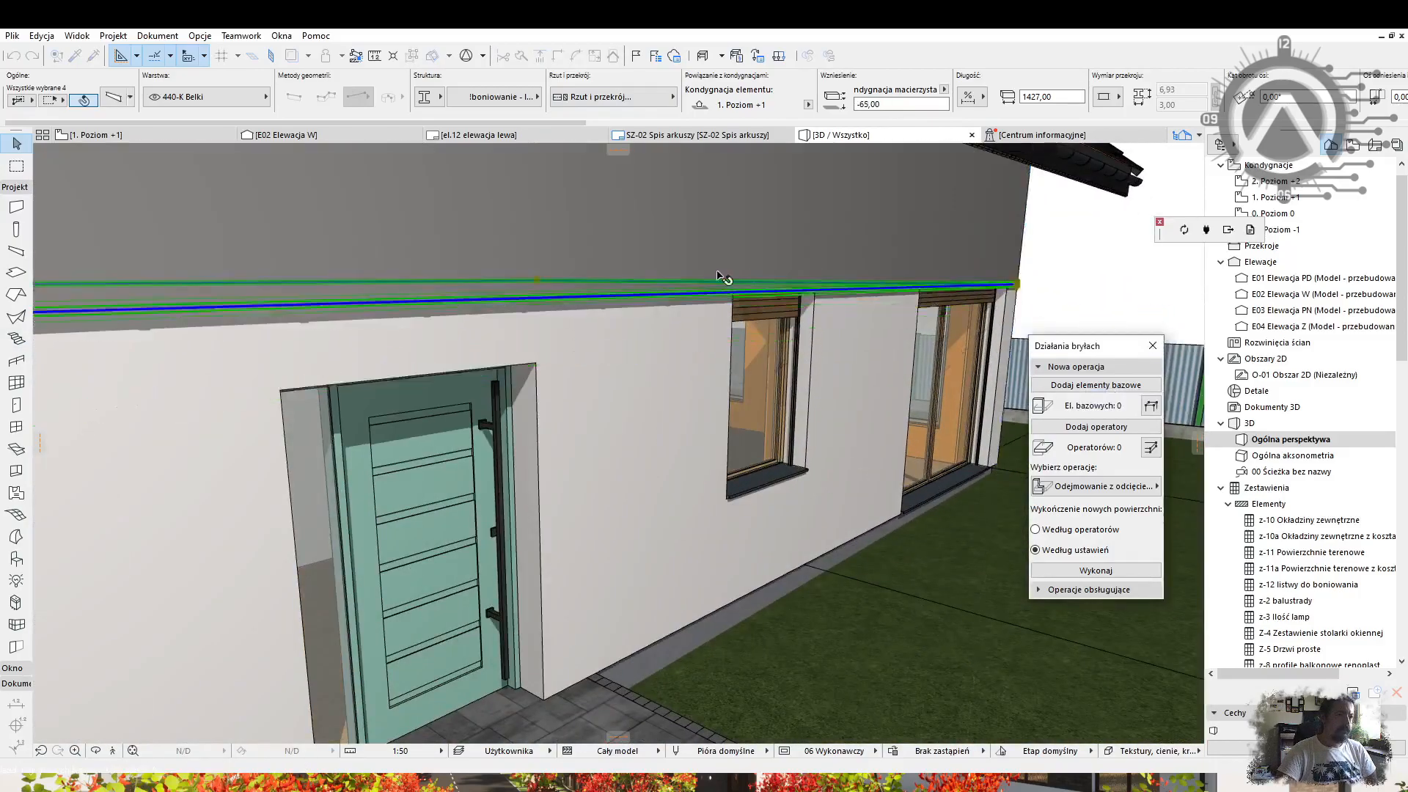
scroll(751, 275, "up", 4)
Put the four trim beams on the 910-D Operatory layer.
key("ctrl+d")
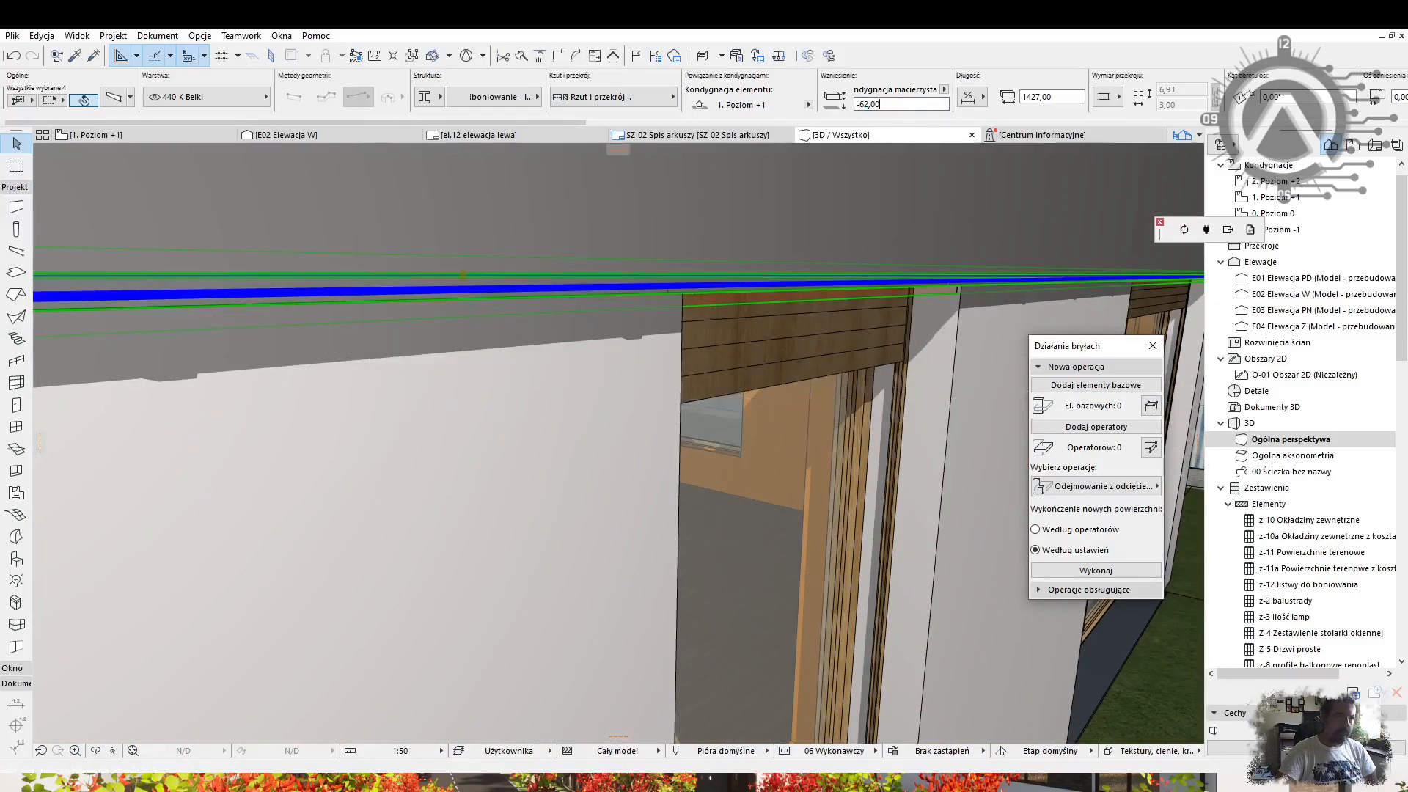
key("Escape")
middle_click_drag(765, 251, 647, 170)
scroll(412, 311, "down", 4)
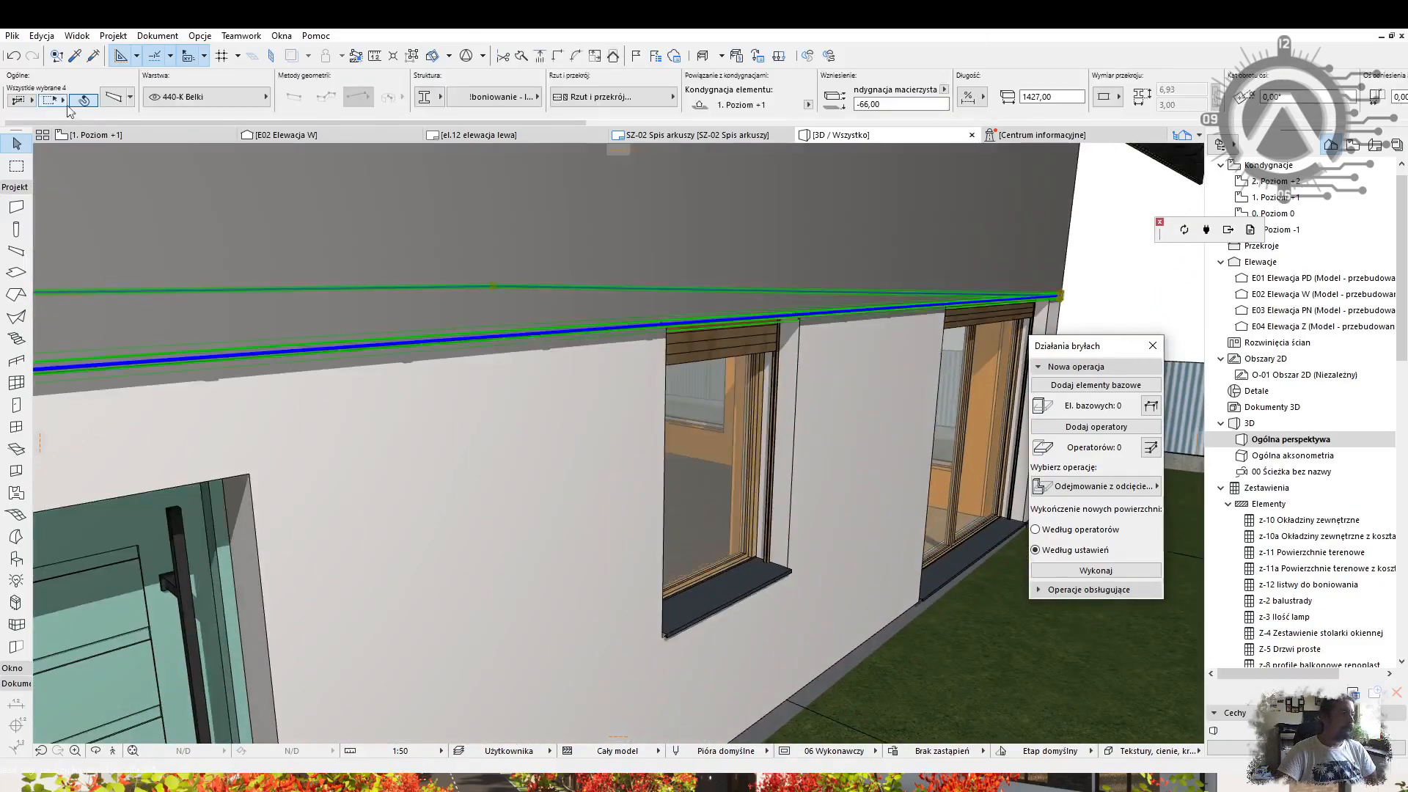
left_click(495, 97)
left_click(429, 97)
left_click(206, 97)
left_click(330, 716)
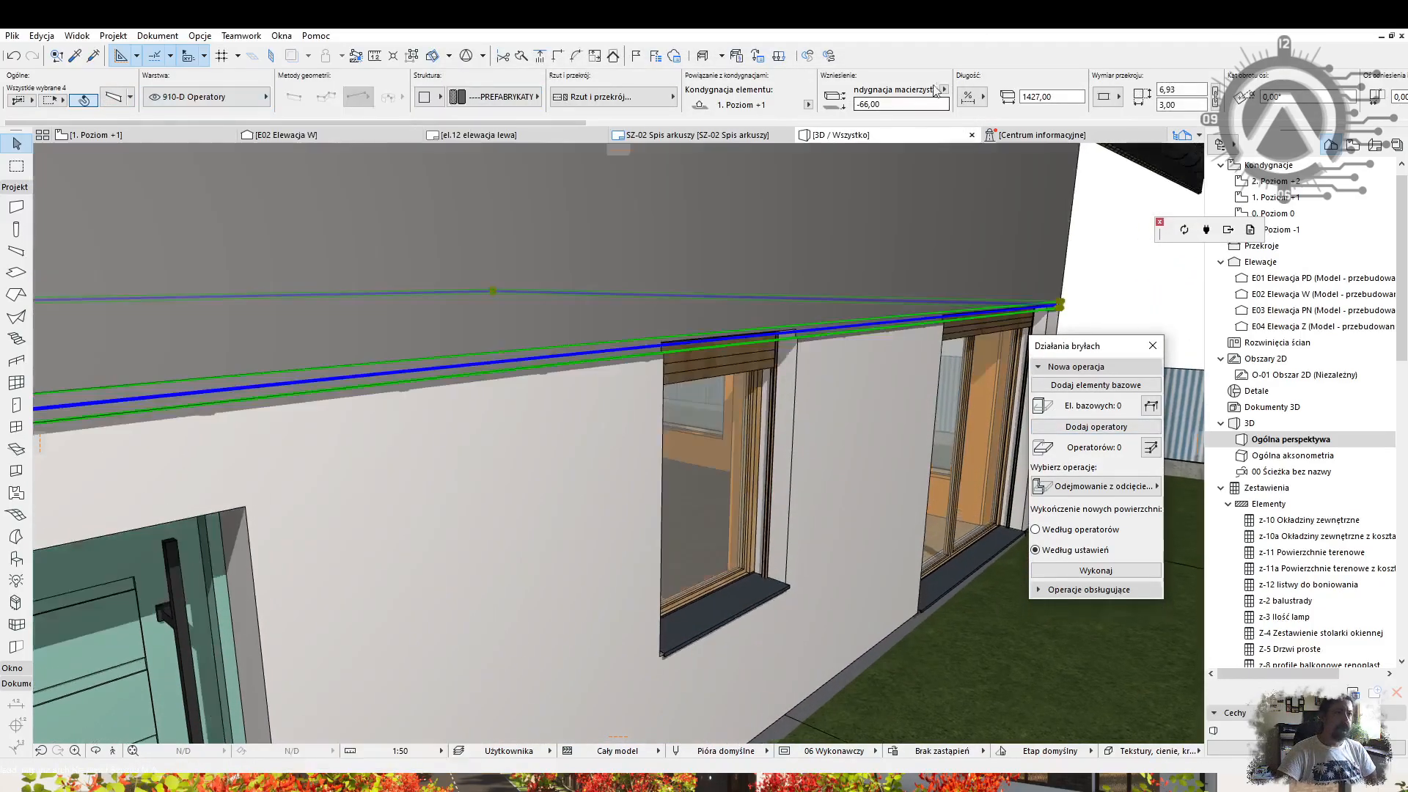
Move the trim beams into their final position below the eaves.
scroll(704, 355, "up", 4)
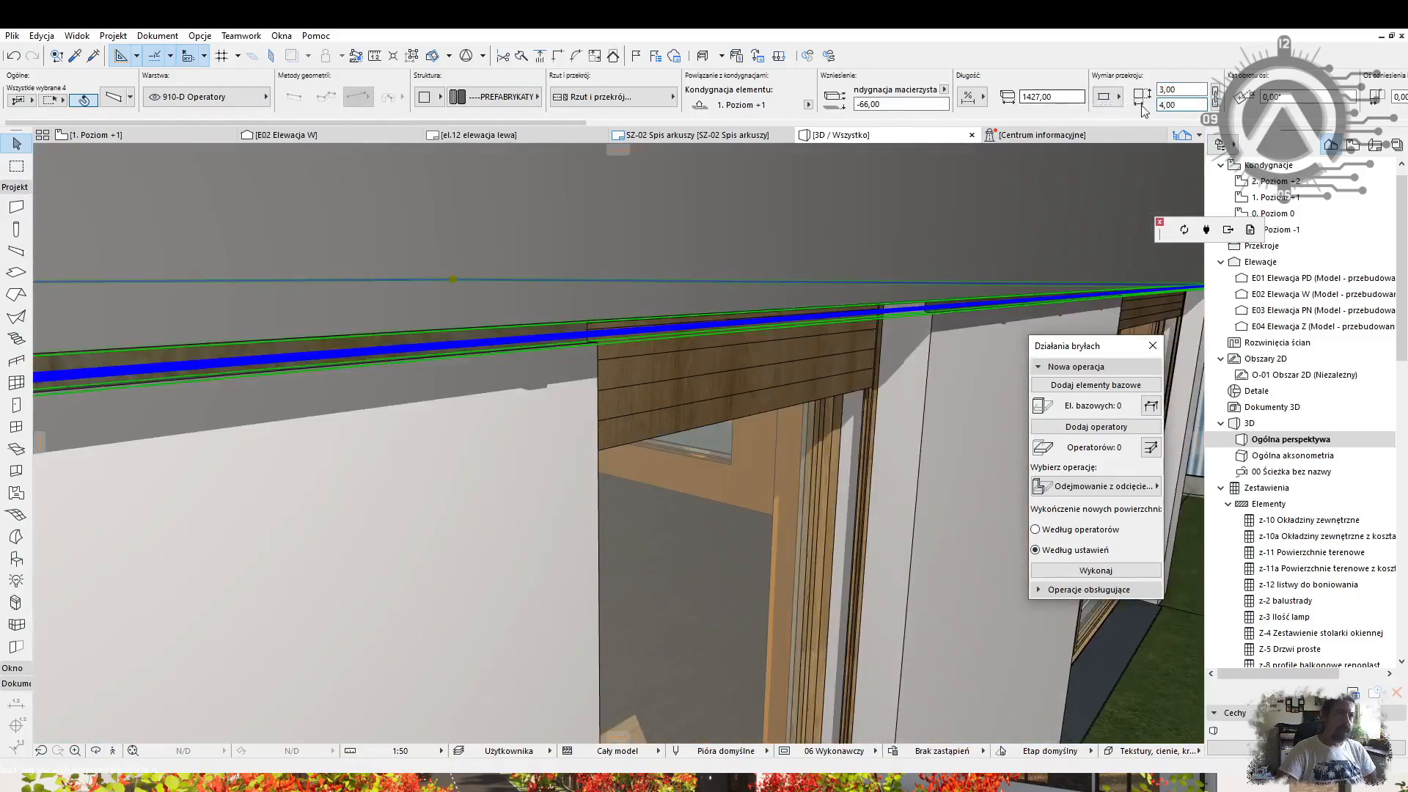
scroll(970, 269, "up", 4)
key("ctrl+d")
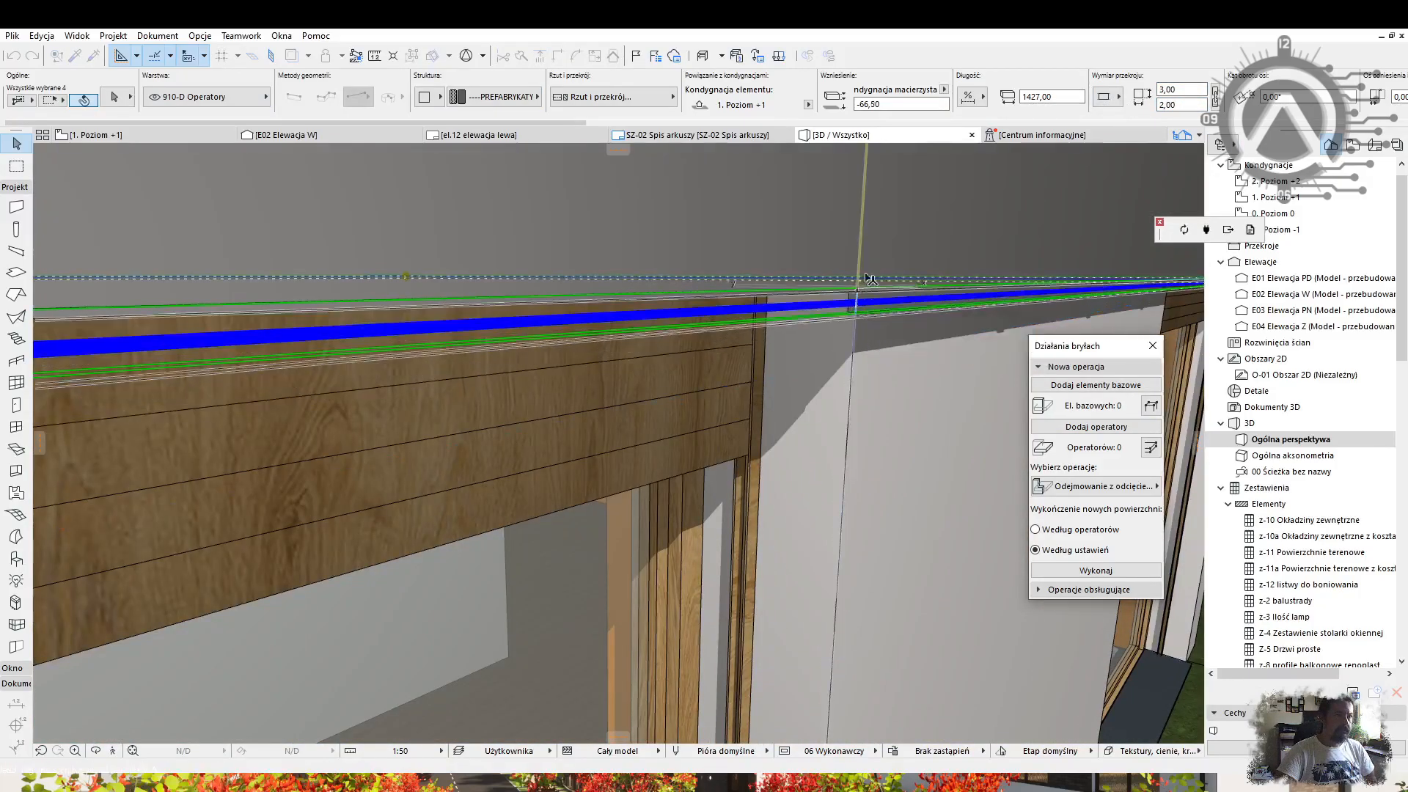
left_click(852, 297)
key("Escape")
scroll(812, 233, "down", 8)
middle_click_drag(513, 411, 733, 411, "shift")
Copy the four beams down to window-sill level.
left_click(643, 411)
scroll(645, 415, "up", 3)
key("ctrl+shift+d")
scroll(645, 415, "up", 3)
left_click(648, 415)
scroll(649, 404, "down", 5)
Move the copied beams to a new elevation, entering 1 as the distance.
left_click(305, 253, "shift")
key("ctrl+d")
scroll(658, 243, "up", 4)
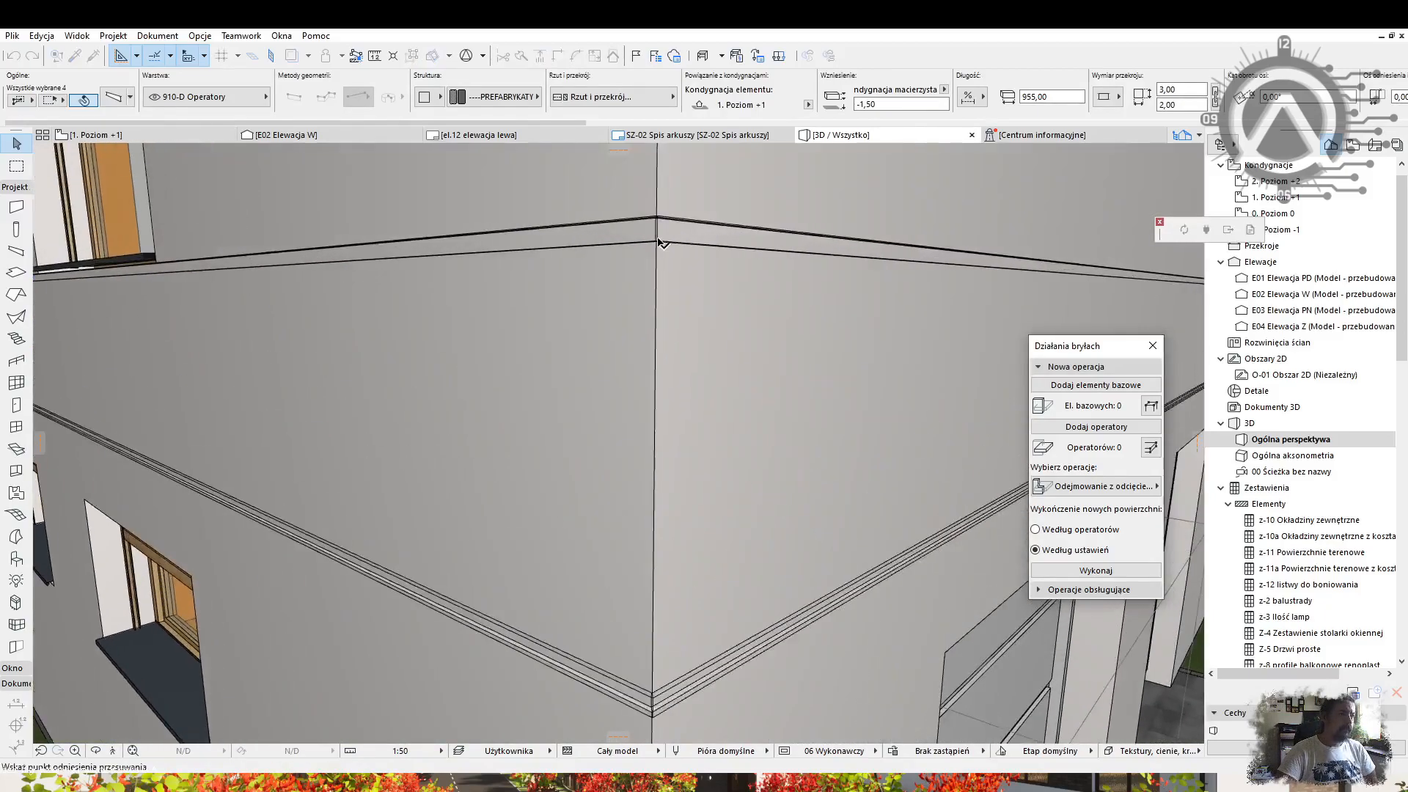
left_click(659, 243)
type("1")
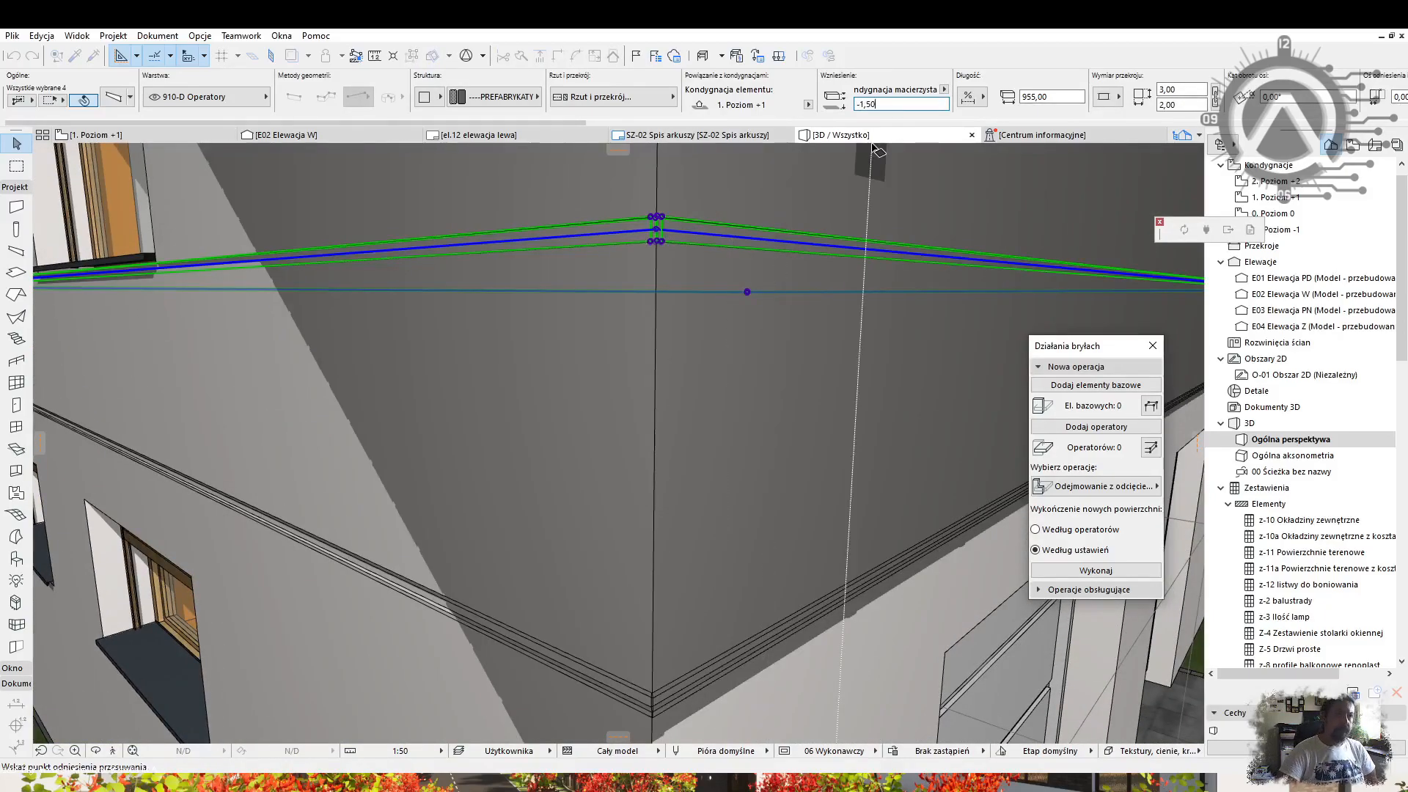
left_click(658, 222)
key("Escape")
scroll(551, 259, "down", 7)
middle_click_drag(578, 318, 480, 392, "shift")
Give the beam a brick surface material and a 150 section size.
scroll(480, 392, "up", 4)
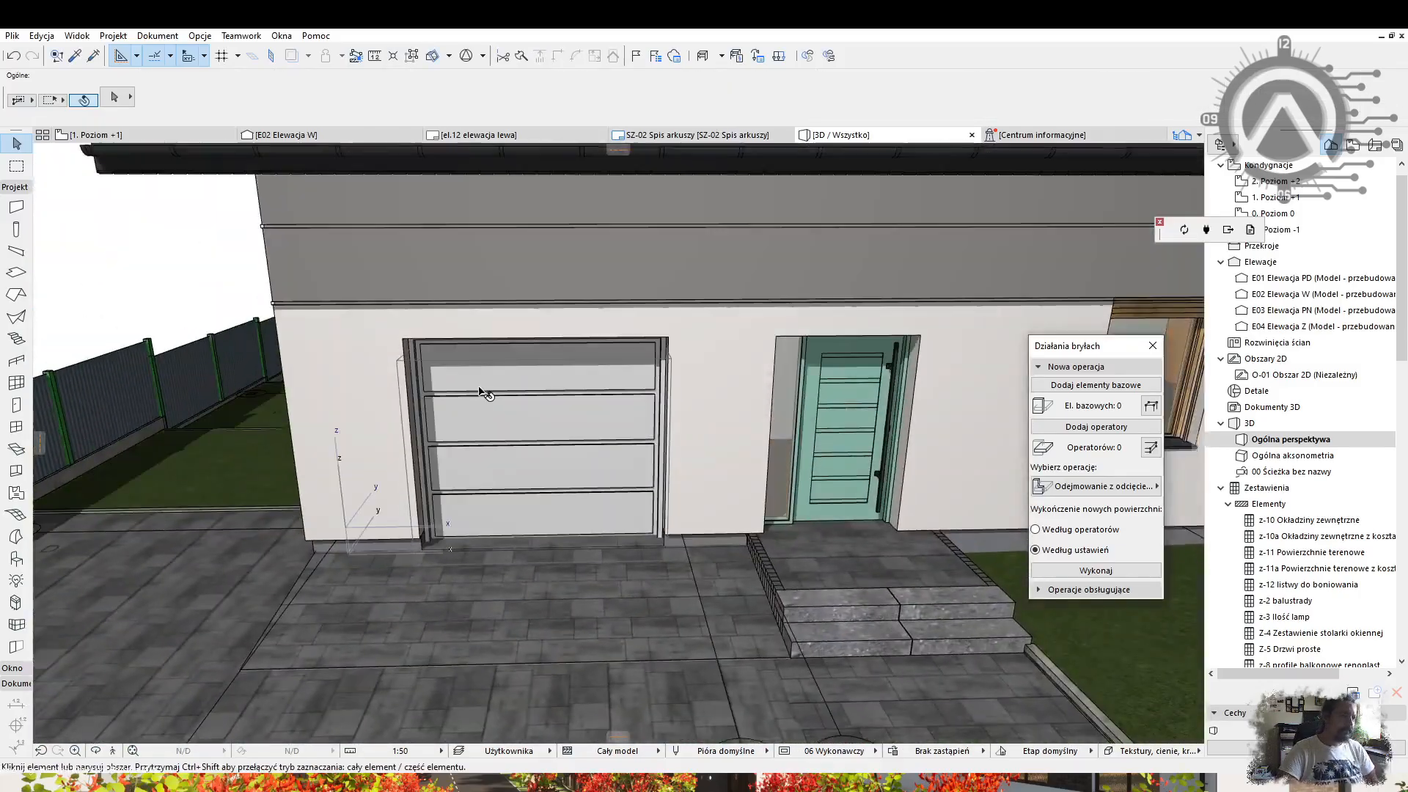
left_click(636, 303)
left_click(843, 238)
left_click(925, 580)
double_click(1177, 105)
type("2150")
key("Return")
Draw a brick beam panel beside the garage door, undoing a misplaced first attempt.
middle_click_drag(739, 336, 600, 360)
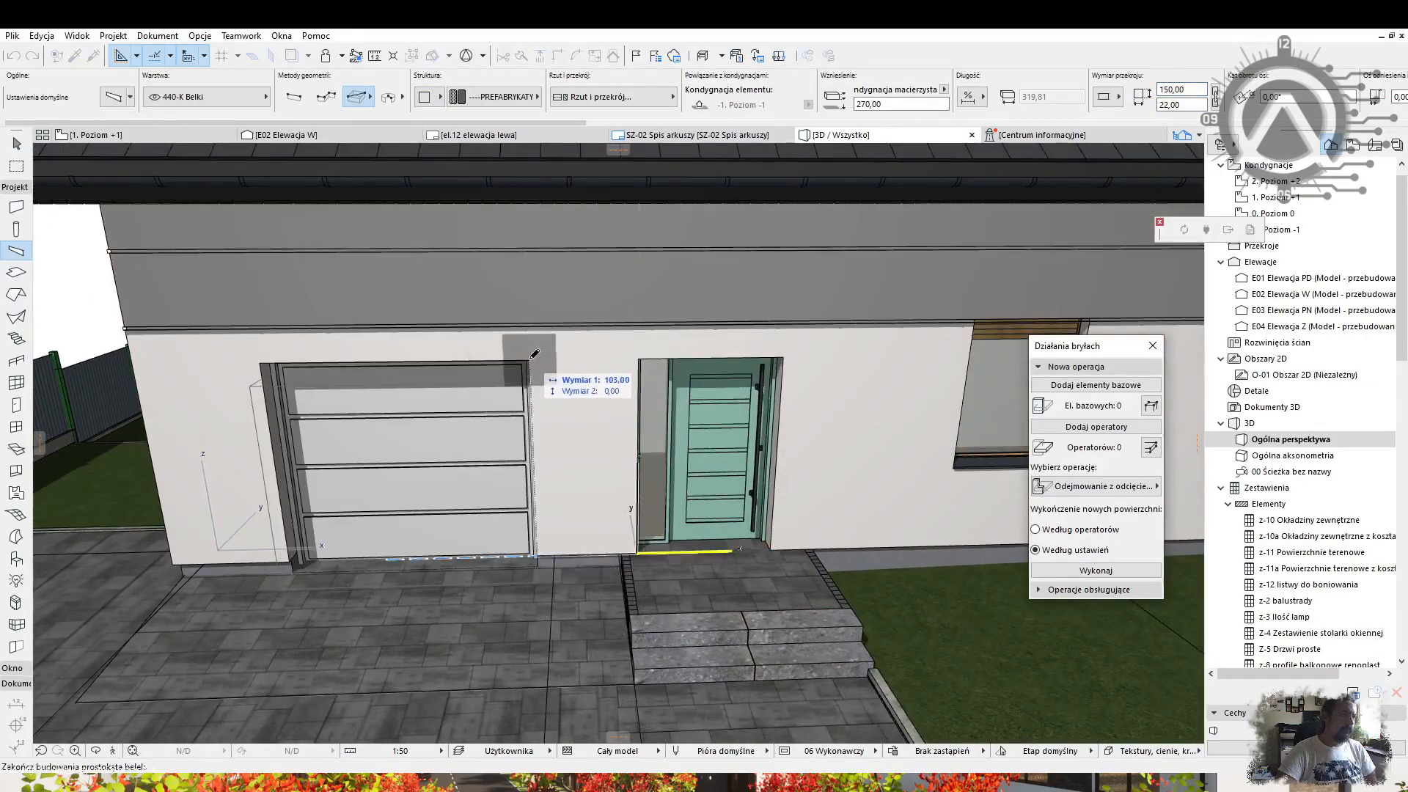
left_click(115, 97)
left_click(484, 121)
left_click(921, 579)
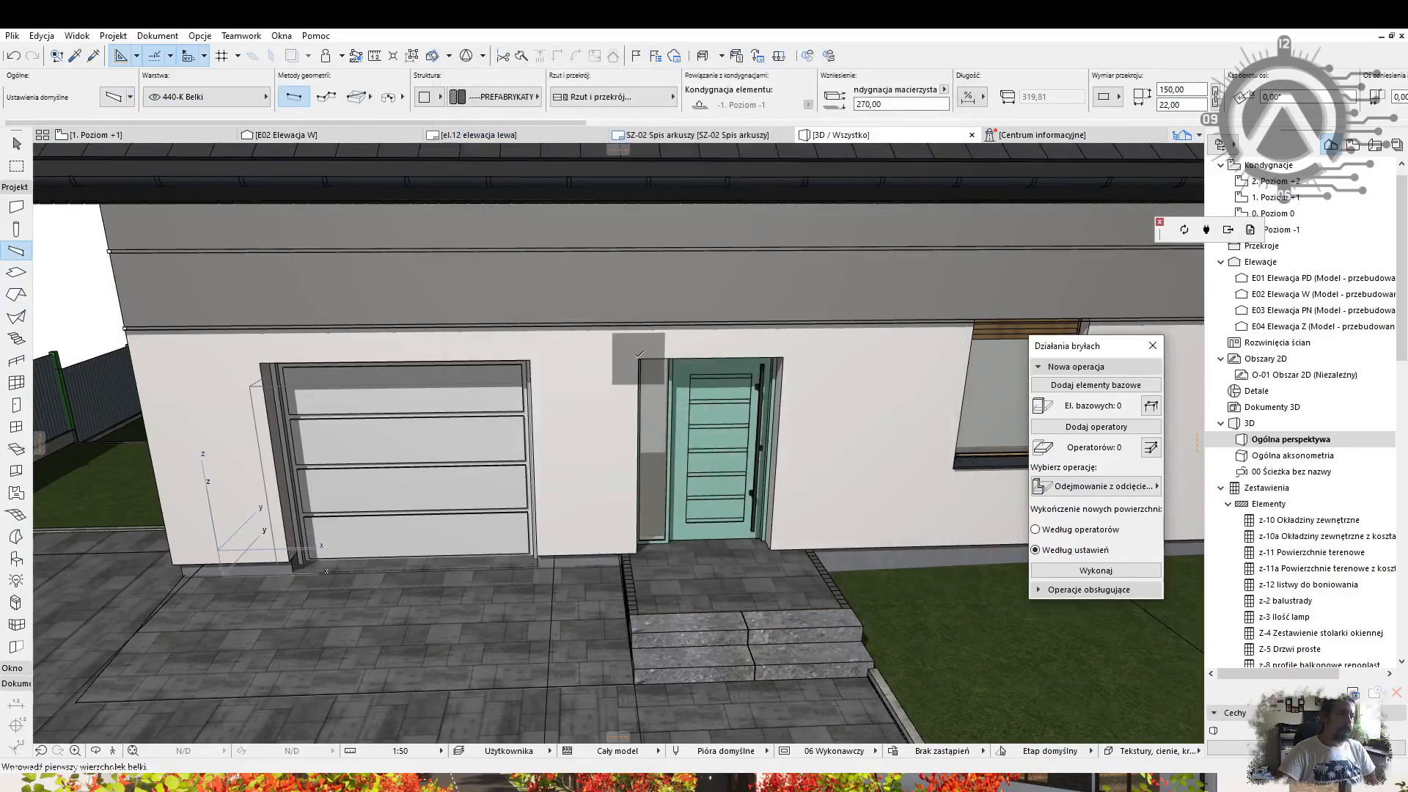
left_click(113, 99)
left_click(922, 578)
left_click(533, 365)
key("ctrl+z")
scroll(638, 359, "up", 2)
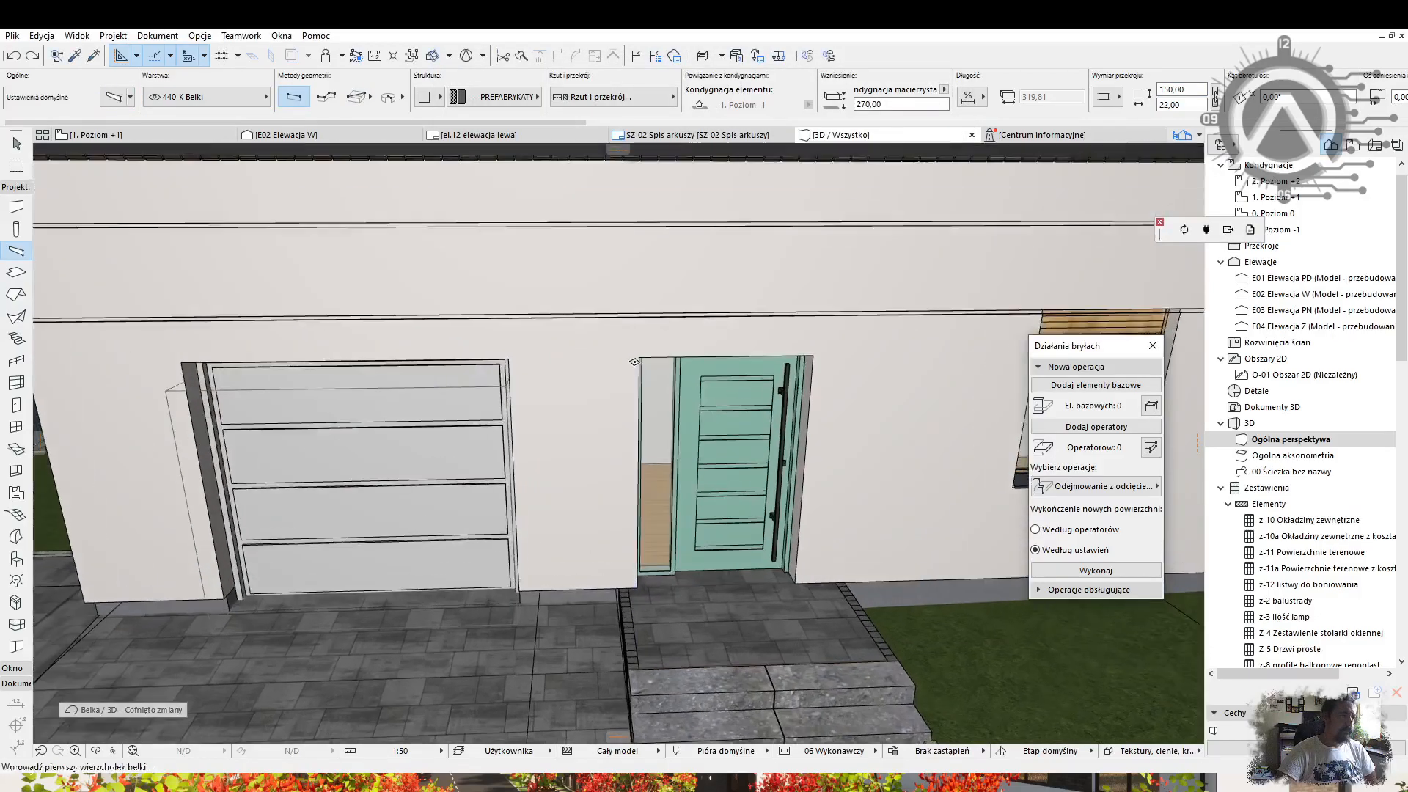
left_click(638, 358)
middle_click_drag(601, 400, 502, 403)
left_click(544, 536)
Stretch the brick panel to 205 high and copy it round the corner left of the garage.
left_click(547, 588)
middle_click_drag(557, 572, 807, 518, "shift")
key("ctrl+shift+d")
left_click(851, 377)
left_click(549, 395)
middle_click_drag(550, 400, 587, 454, "shift")
key("Escape")
scroll(686, 466, "down", 4)
left_click(16, 251)
scroll(514, 410, "up", 3)
middle_click_drag(410, 367, 453, 373, "shift")
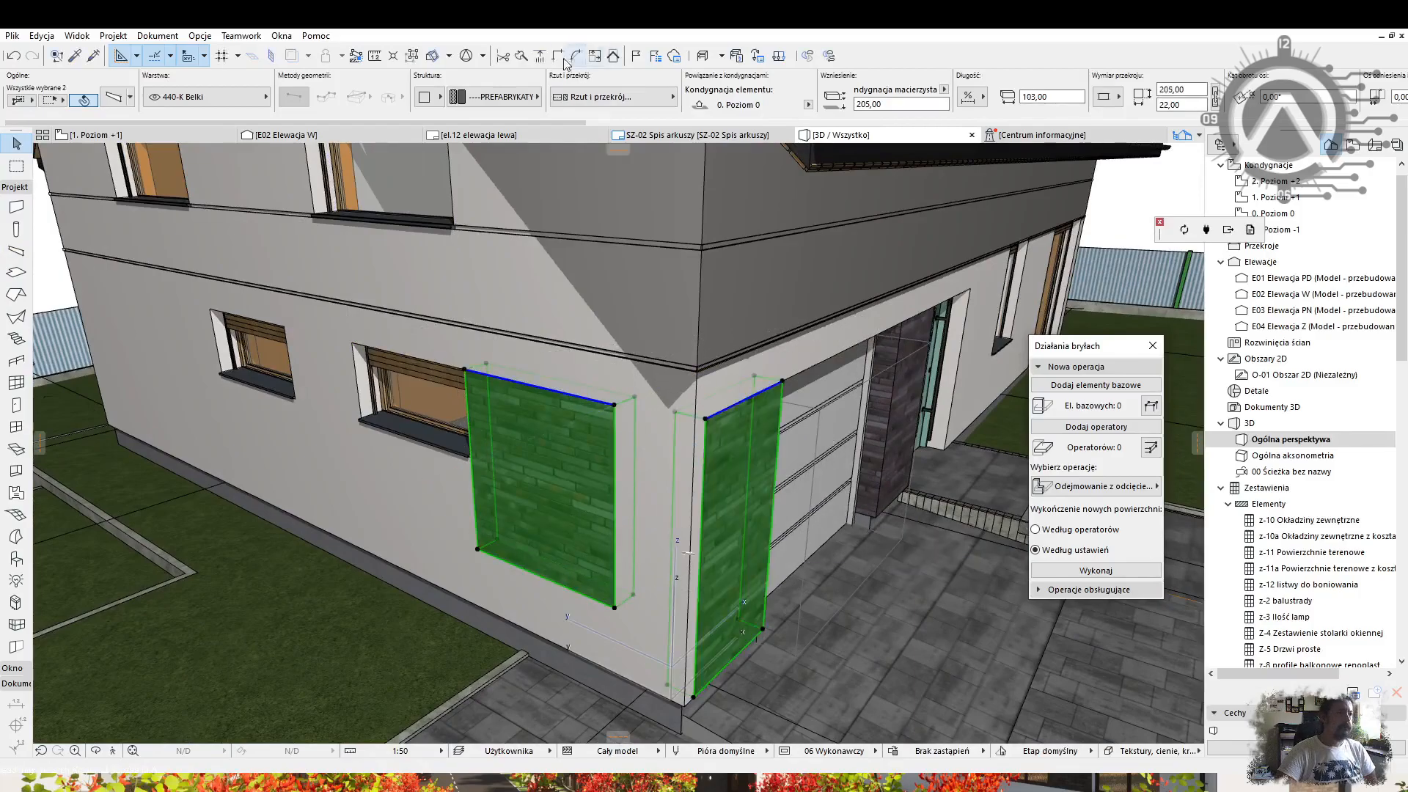
Finish the morph box around the side-wall window and select it with the left box and brick beam.
key("Escape")
mouse_move(663, 530)
middle_mouse_down("shift")
mouse_move(470, 428)
mouse_move(496, 493)
mouse_move(645, 528)
middle_mouse_up("shift")
left_click(16, 536)
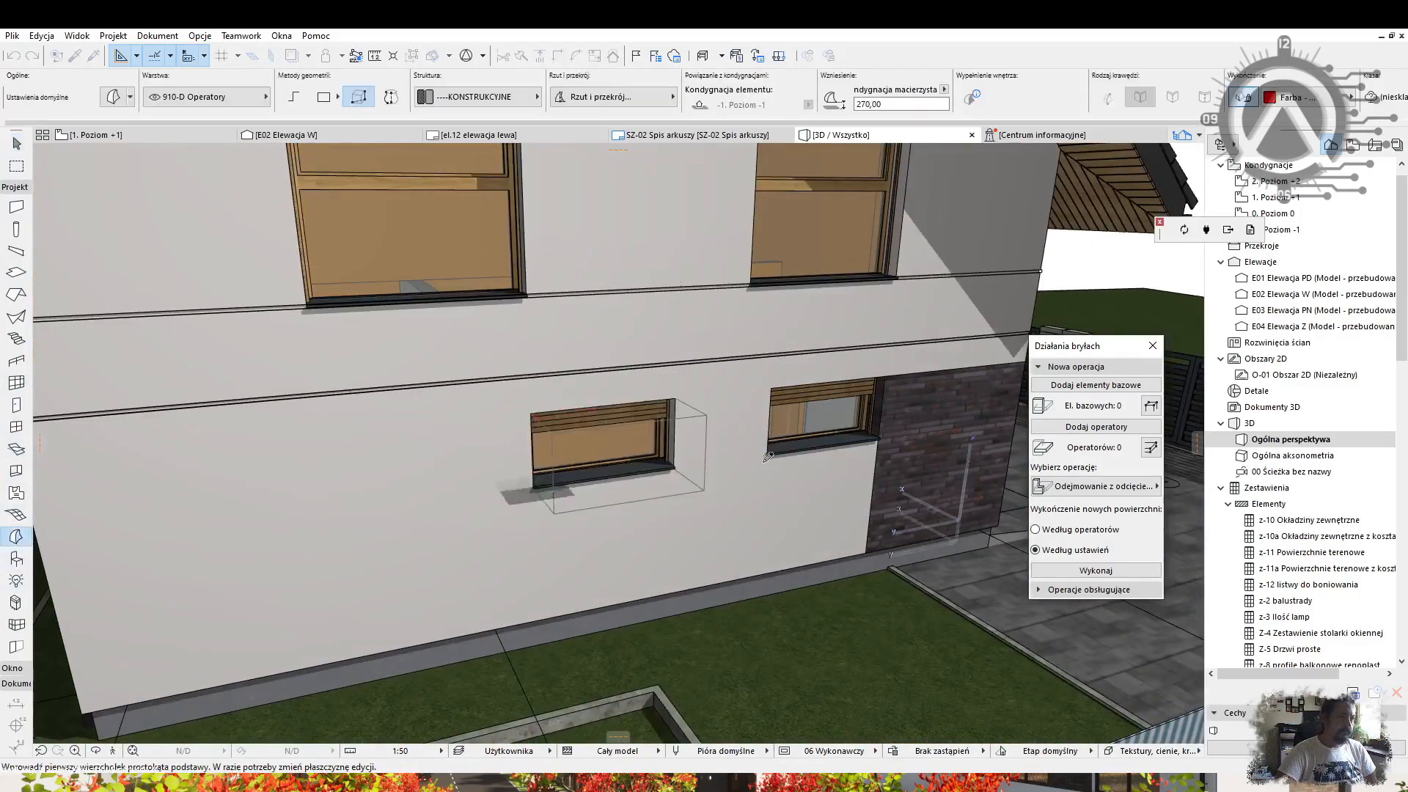
left_click(929, 399)
left_click(920, 457, "shift")
left_click(704, 492, "shift")
left_click(883, 502, "shift")
Place a brick beam at the house corner under the trim and stretch it down to 237.
scroll(747, 393, "down", 3)
middle_click_drag(748, 393, 534, 412, "shift")
scroll(669, 443, "up", 6)
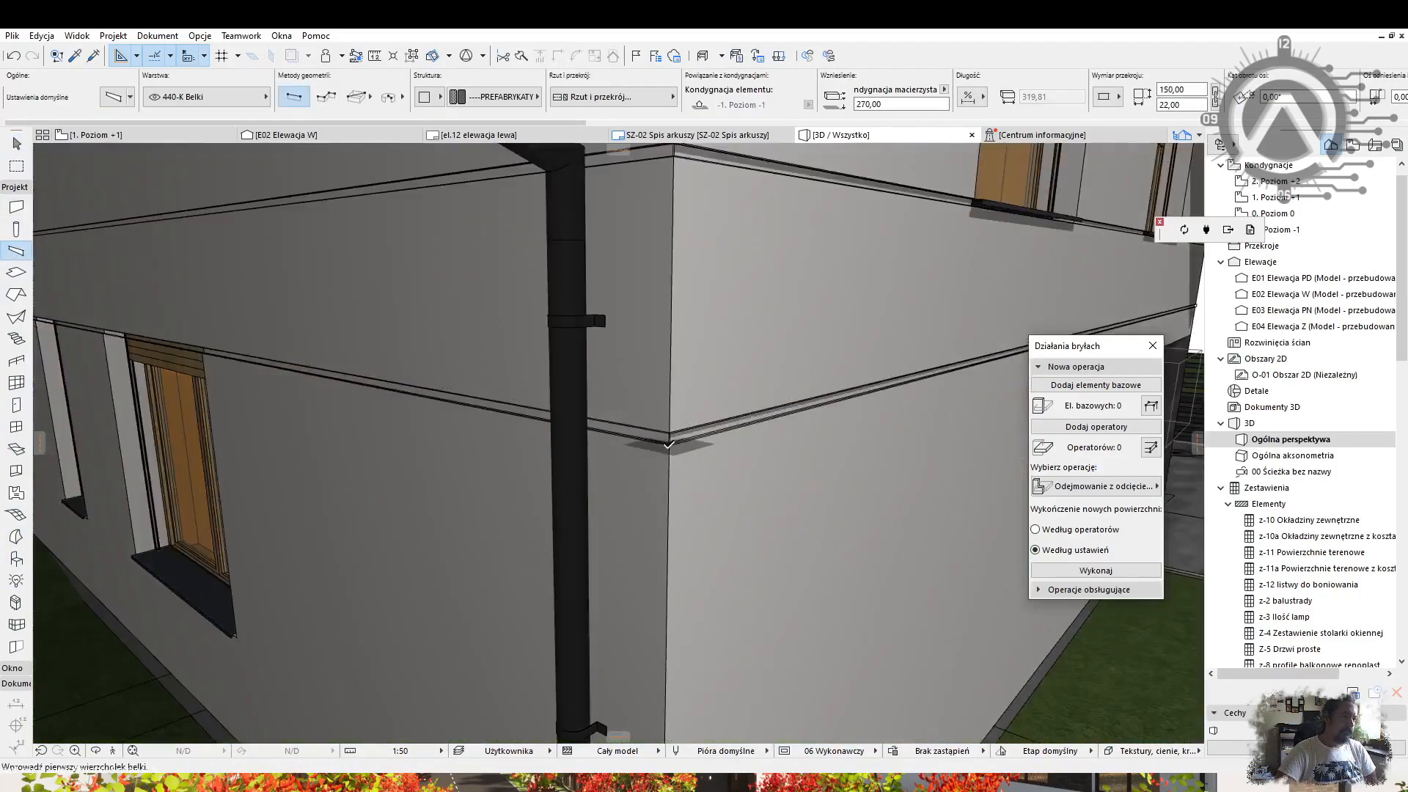
left_click(206, 351)
scroll(449, 405, "down", 6)
middle_click_drag(449, 405, 433, 366, "shift")
left_click(456, 262, "shift")
left_click(456, 263)
left_click(587, 420)
left_click(477, 620)
Extend the second brick cladding beam along the gable.
middle_click_drag(891, 429, 631, 410, "shift")
left_click(648, 351, "shift")
middle_click_drag(483, 410, 506, 428, "shift")
left_click(557, 56)
key("Escape")
left_click(557, 398)
scroll(697, 393, "up", 4)
middle_click_drag(697, 393, 1085, 359)
Stretch the left-corner brick beam up to the trim, then undo the long beam's stretch.
left_click(16, 251)
key("Escape")
key("Escape")
left_click(536, 441)
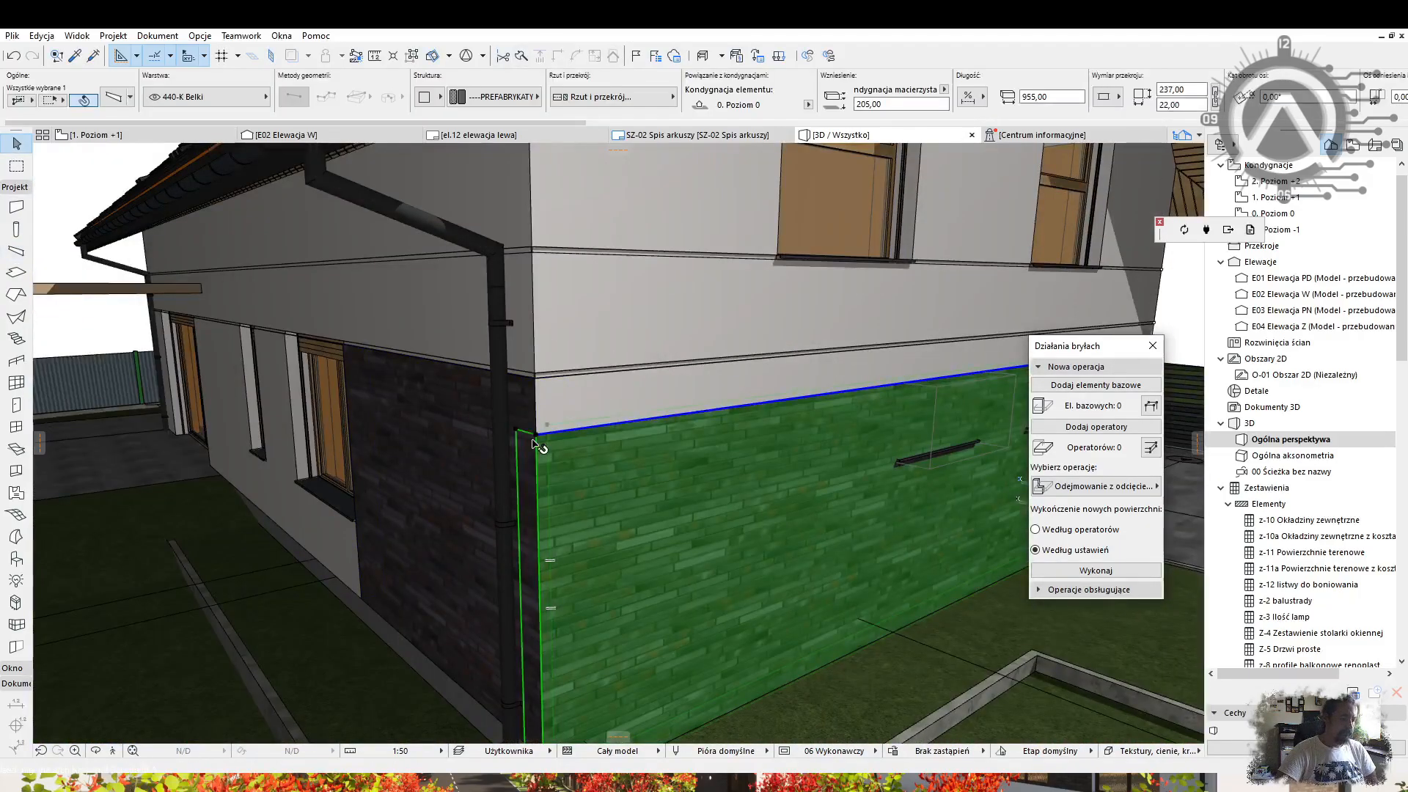
left_click(535, 381)
key("Escape")
middle_click_drag(865, 440, 410, 484, "shift")
left_click(526, 485)
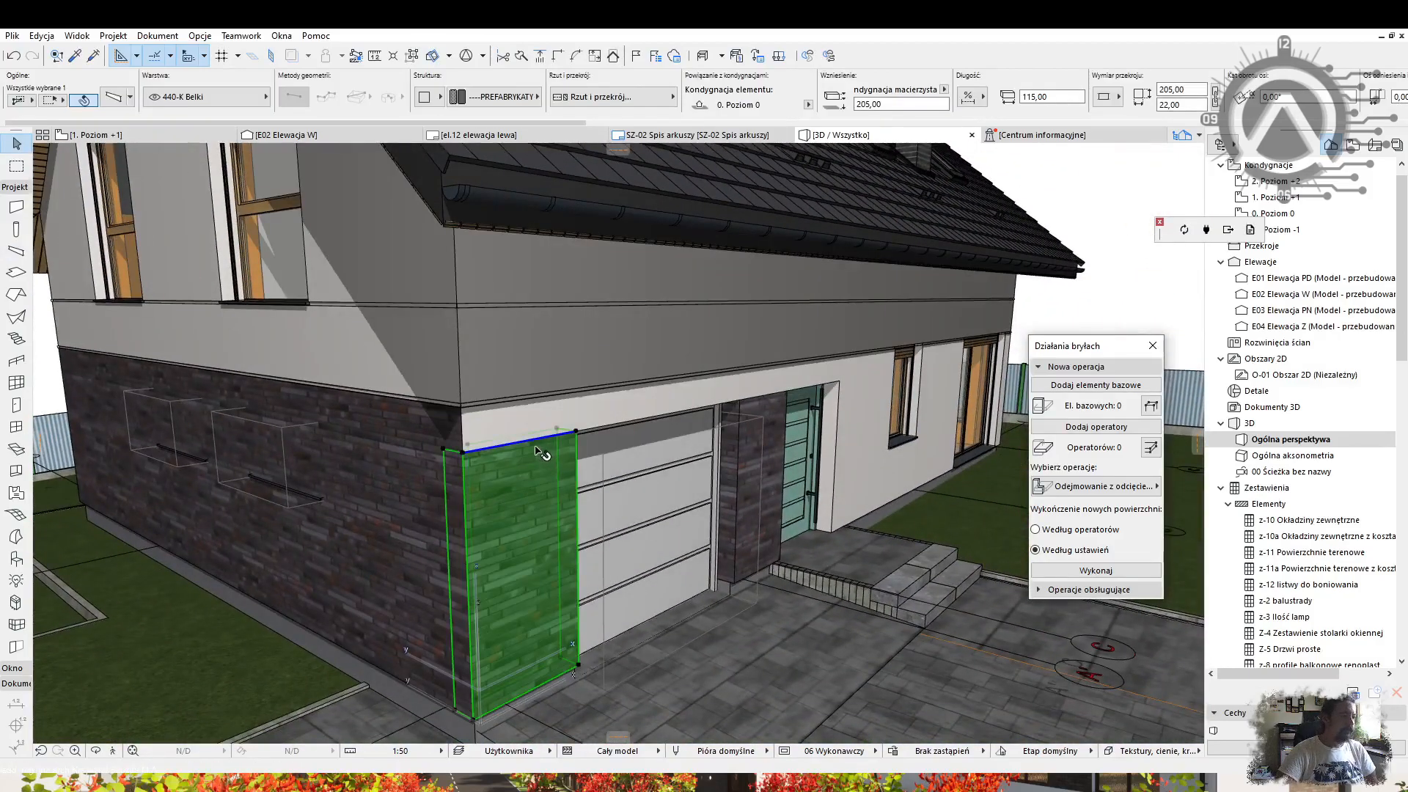
middle_click_drag(321, 499, 566, 474, "shift")
key("ctrl+z")
Cut the window boxes out of the brick cladding beam.
left_click(1102, 394)
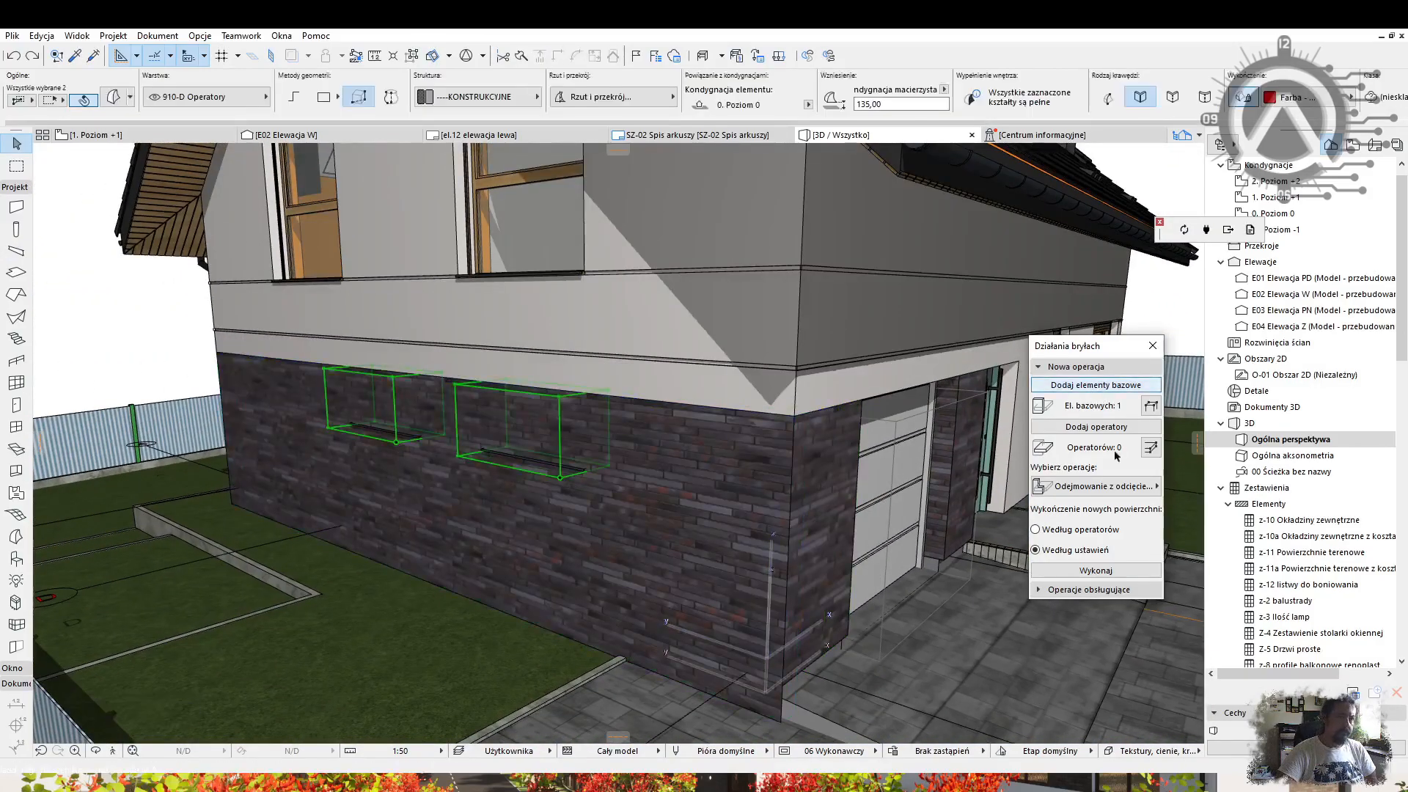
left_click(1088, 568)
left_click(462, 389)
key("Escape")
middle_click_drag(462, 411, 719, 463, "shift")
Set the side brick beam to 205 high and shrink the gable and garage-side beams to 32.
left_click(715, 418)
left_click(715, 418)
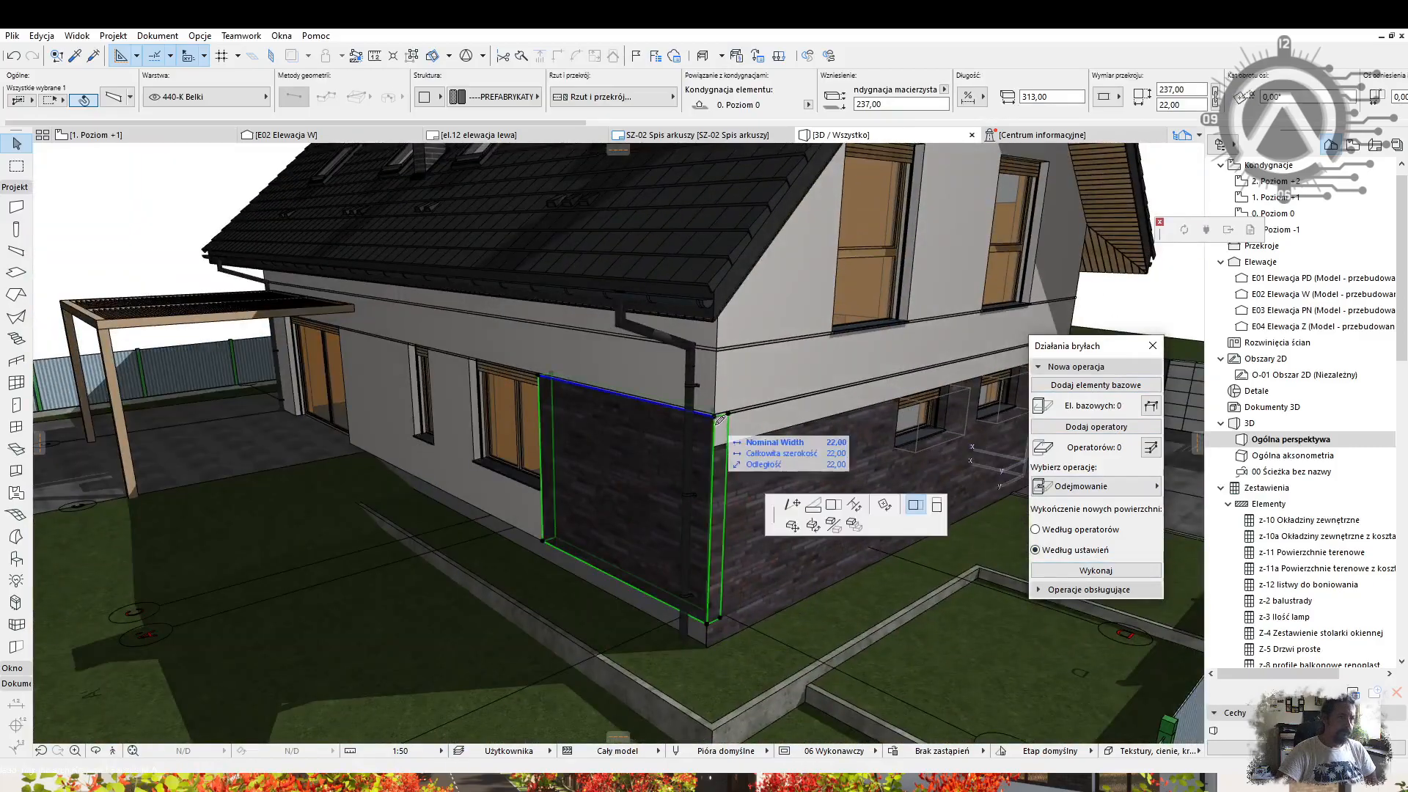
left_click(715, 446)
left_click(803, 469, "shift")
middle_click_drag(804, 469, 487, 464, "shift")
left_click(487, 468, "shift")
scroll(480, 454, "up", 4)
left_click(462, 402)
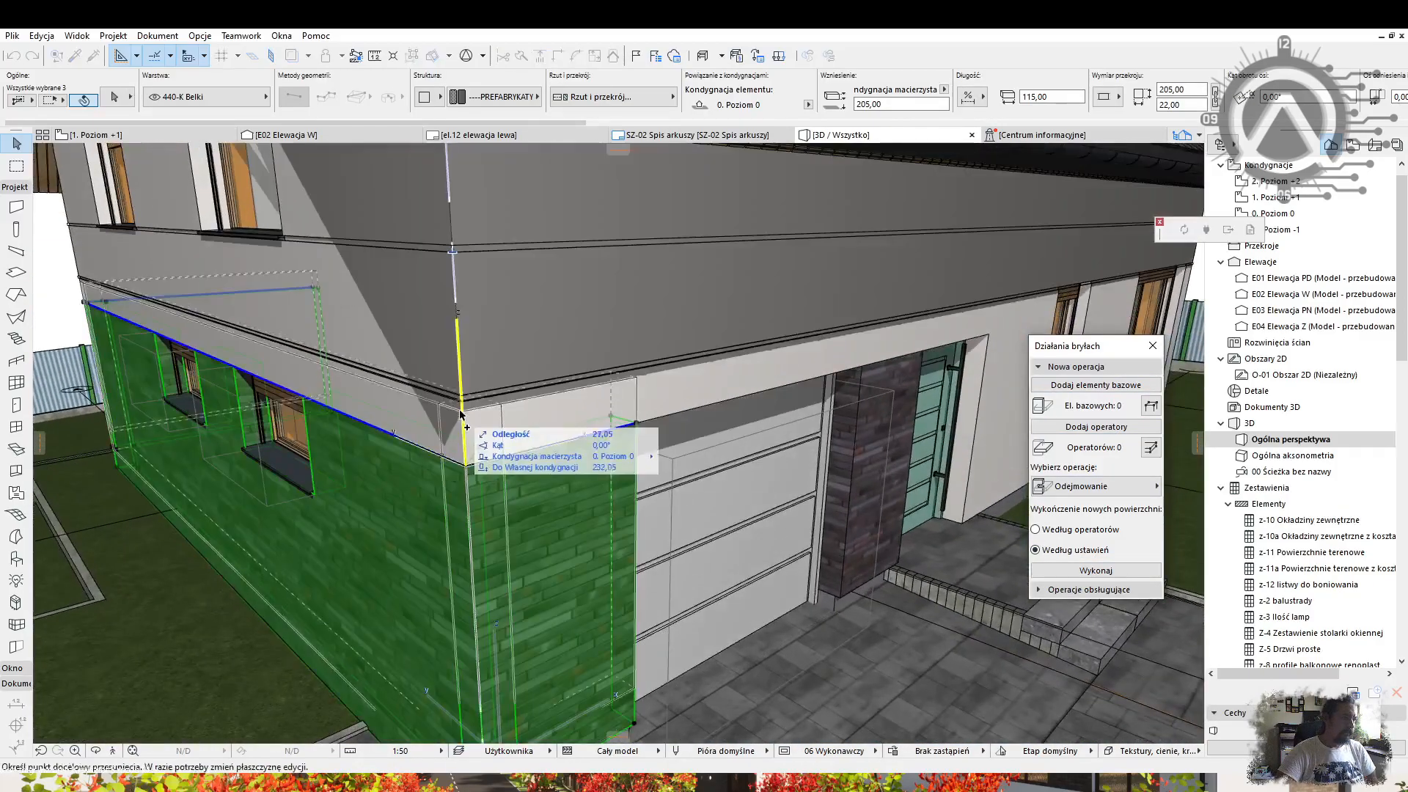
left_click(465, 446)
key("Return")
left_click(113, 97)
key("Escape")
left_click(199, 36)
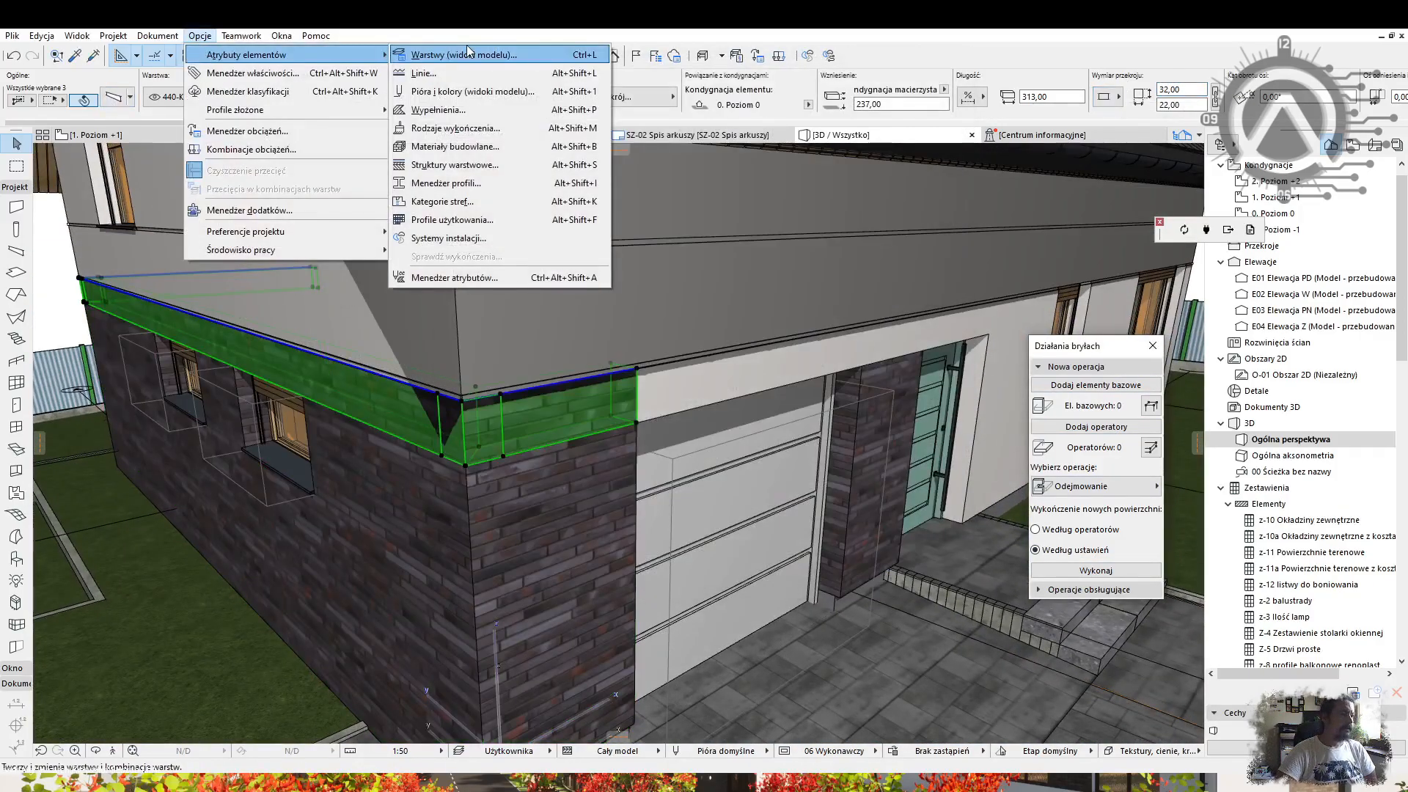
Realign the brick texture on the cladding so it runs vertically.
mouse_move(158, 35)
mouse_move(179, 299)
left_click(475, 412)
key("Return")
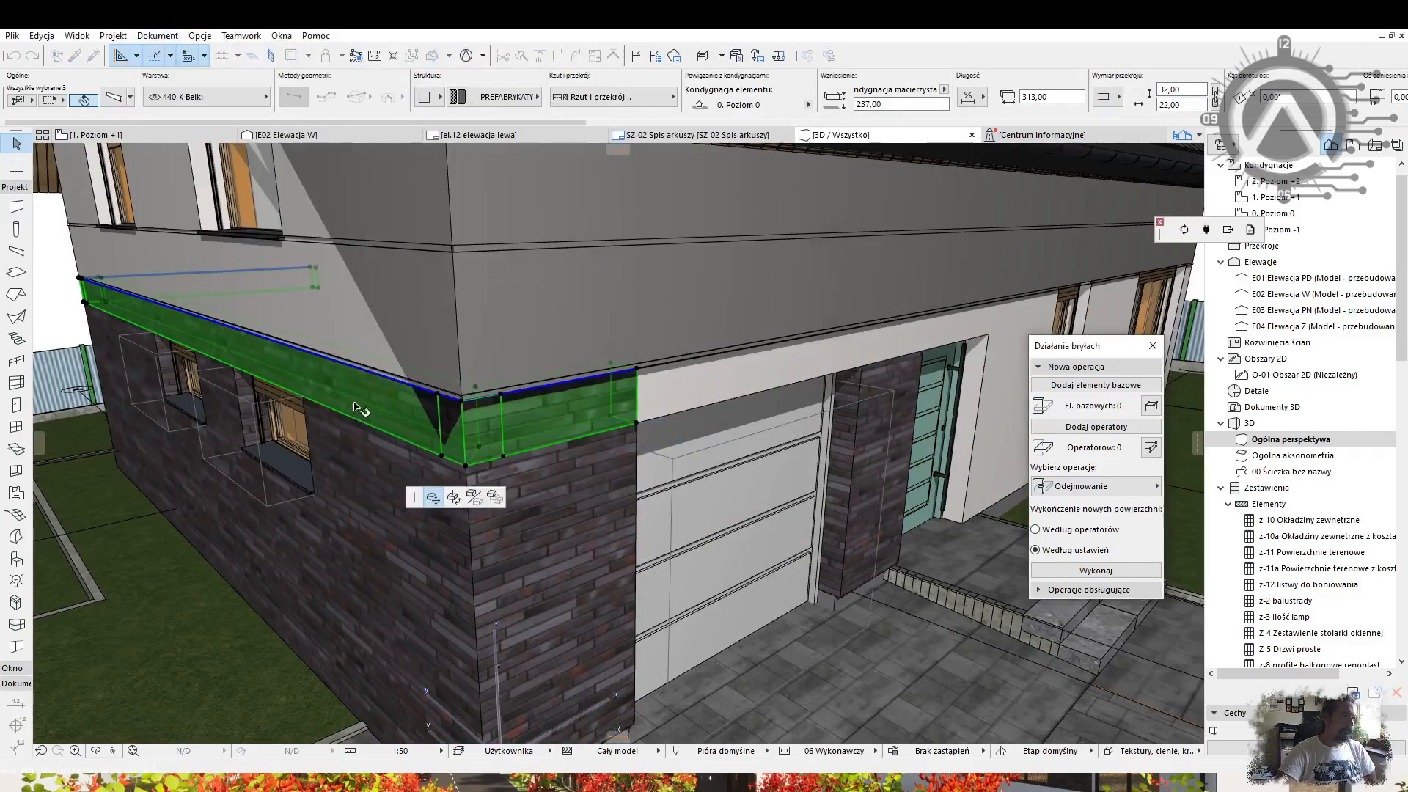
left_click(162, 36)
left_click(654, 429)
key("Return")
left_click(158, 35)
left_click(646, 431)
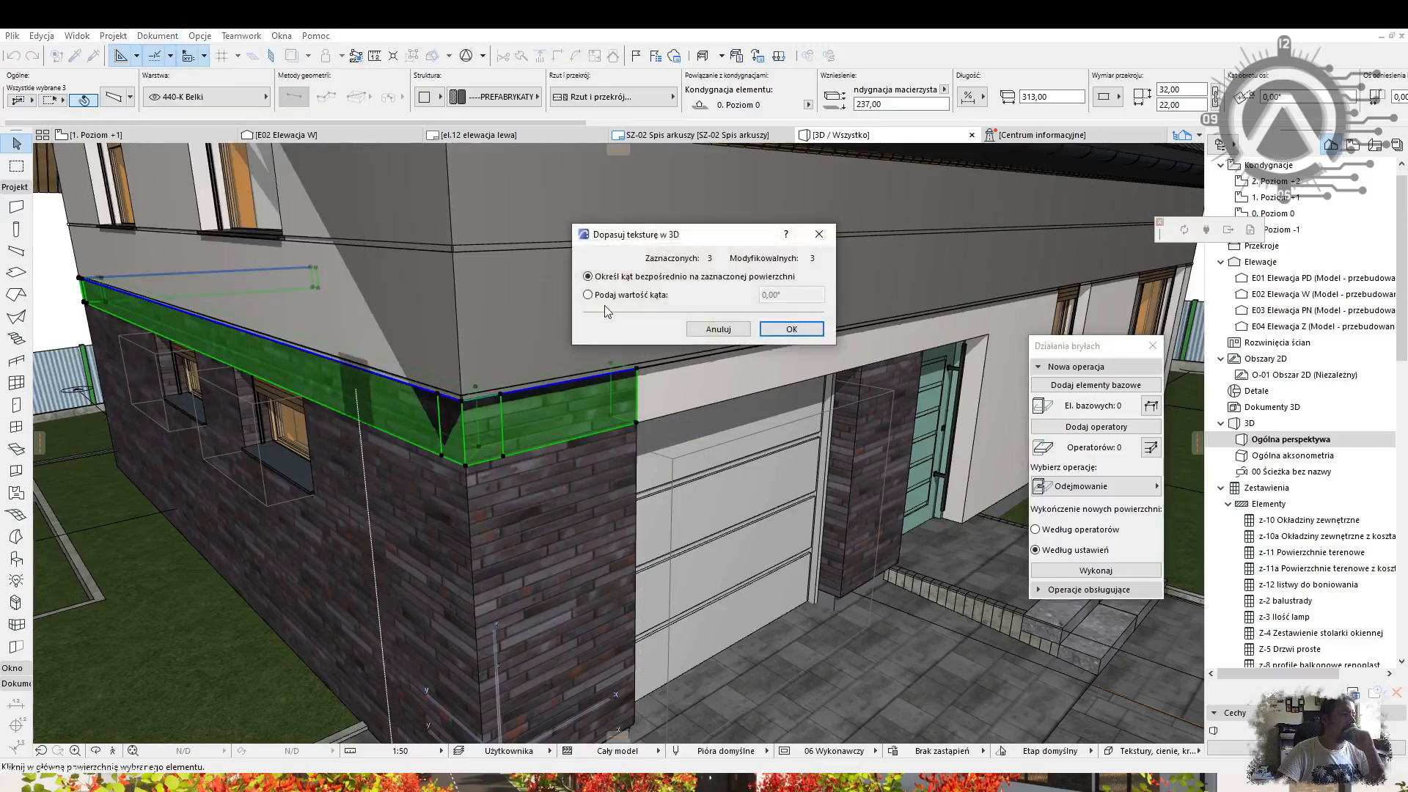
key("Return")
Copy the brick cladding from the rear facade to the house's left corner.
middle_click_drag(678, 322, 629, 311)
left_click(570, 379)
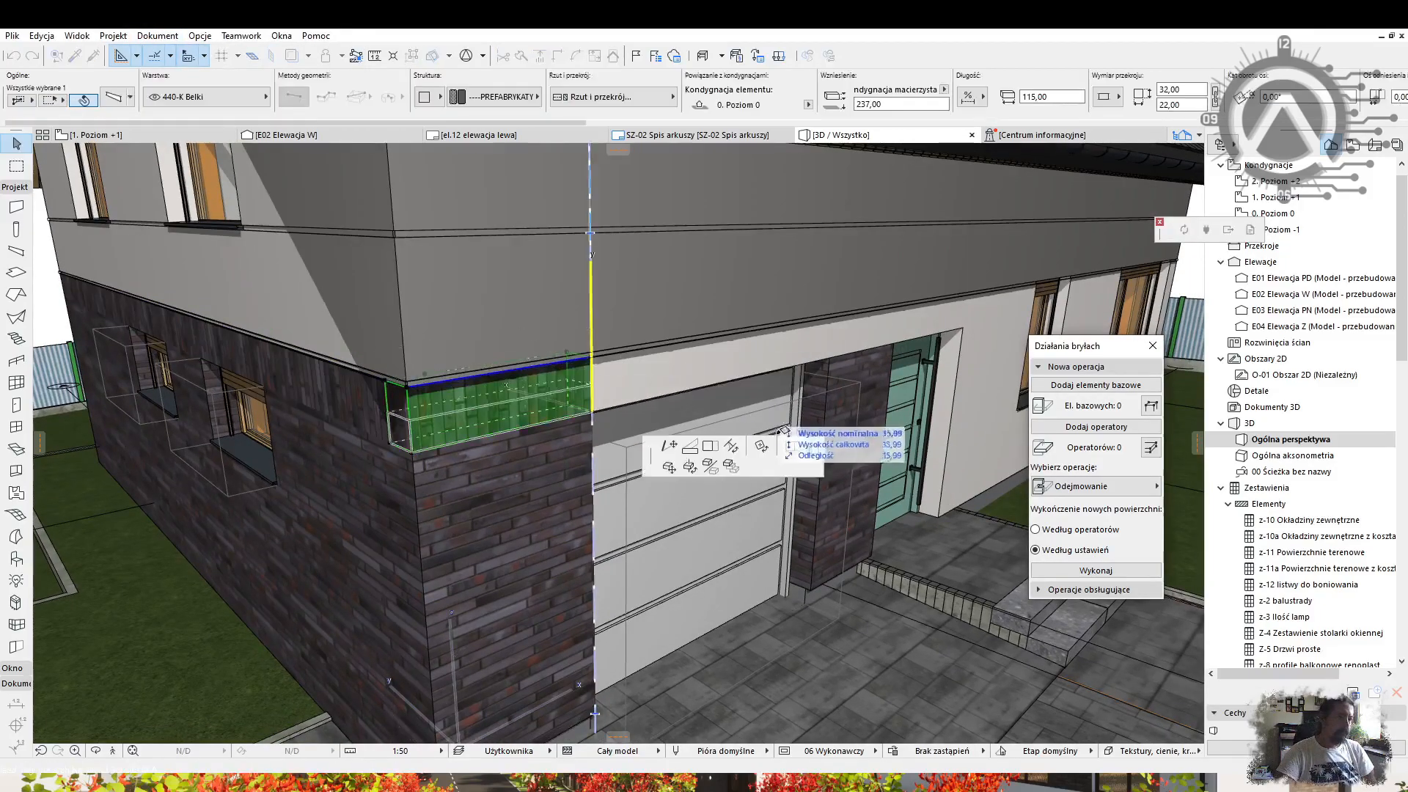
key("Escape")
scroll(942, 338, "down", 5)
middle_click_drag(381, 386, 535, 459, "shift")
scroll(535, 459, "up", 4)
left_click(866, 494)
middle_click_drag(187, 489, 469, 506, "shift")
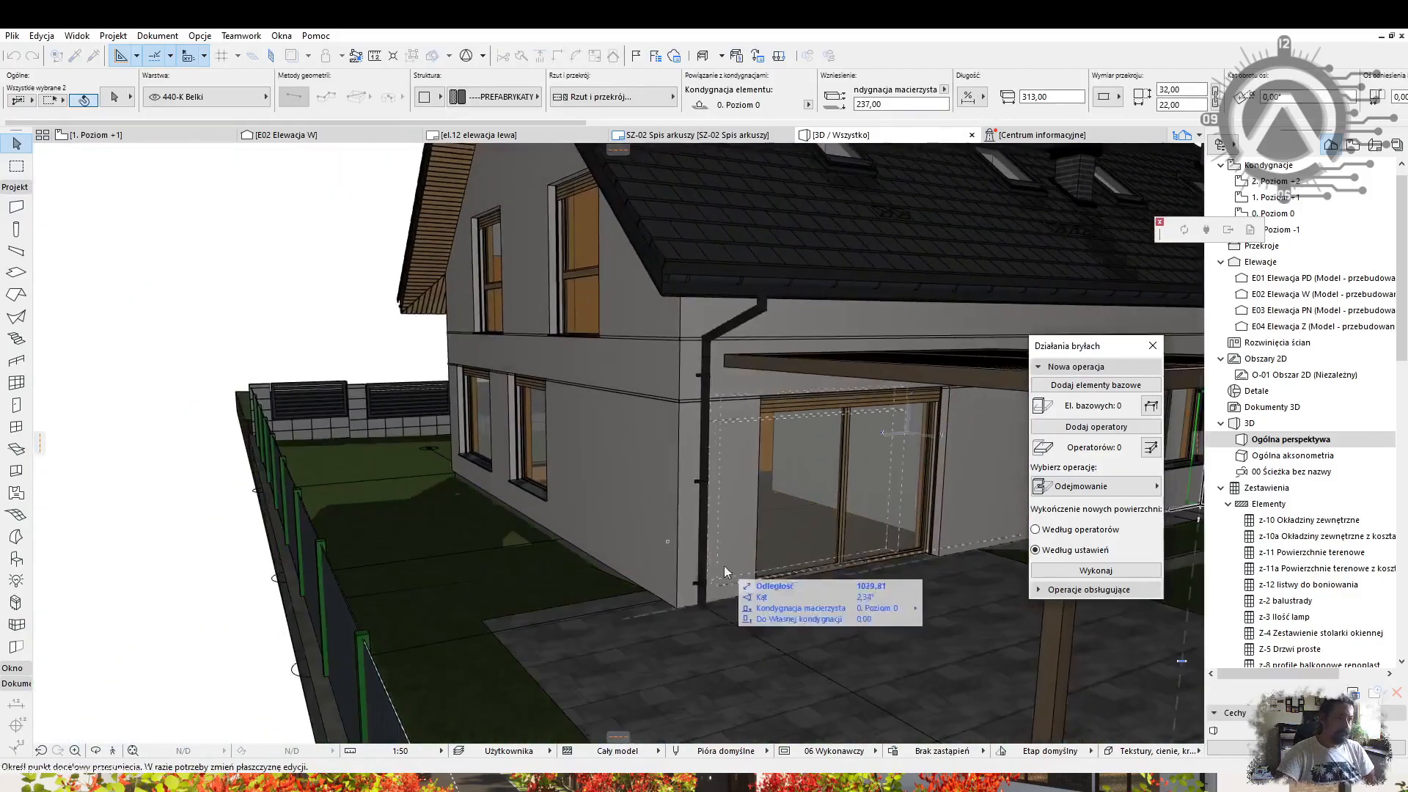
left_click(676, 608)
Narrow the cladding copy to 81,81 long, place it left of the corner and rotate it.
scroll(795, 440, "up", 3)
left_click(723, 416)
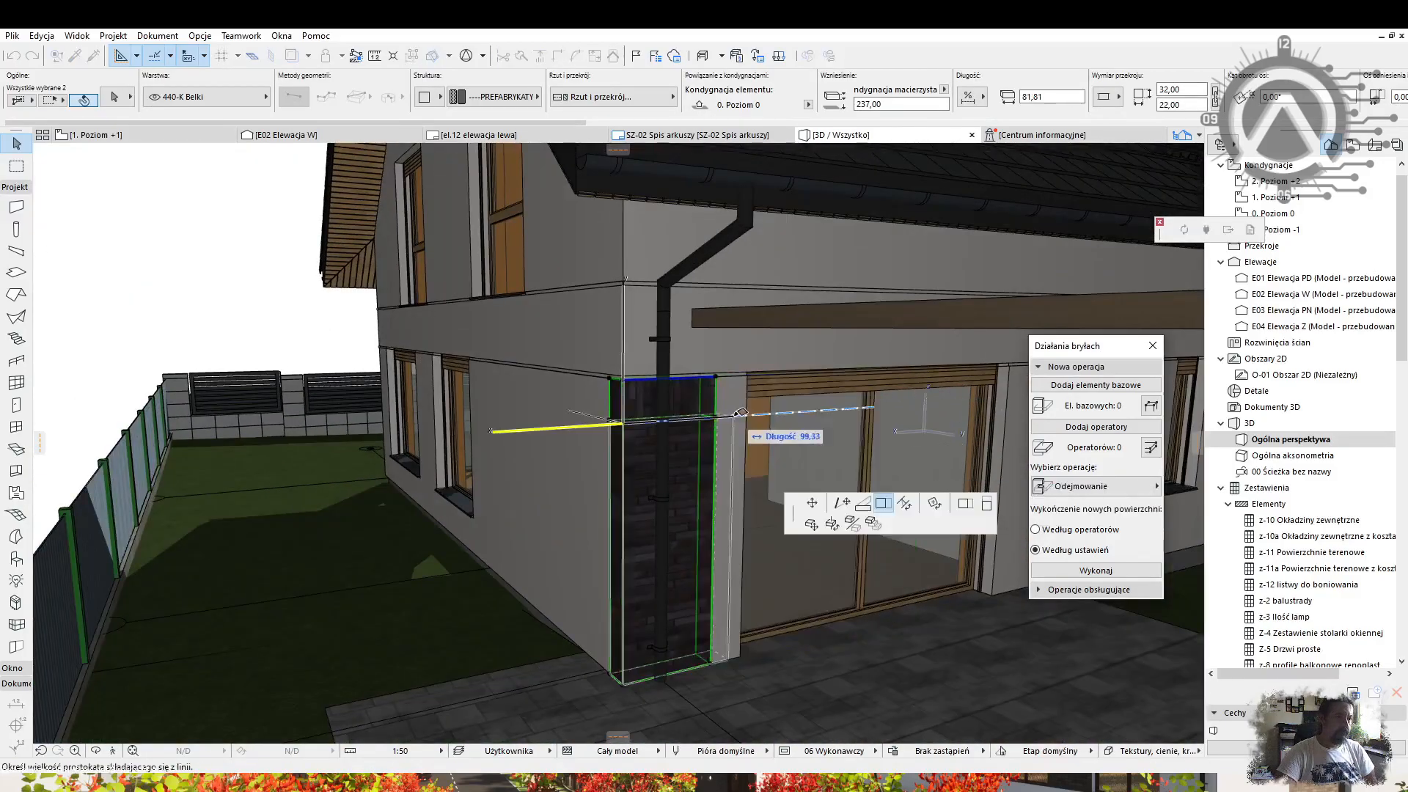
left_click(623, 425)
middle_click_drag(623, 427, 624, 505, "shift")
key("ctrl+e")
left_click(621, 425)
middle_click_drag(496, 400, 330, 432, "shift")
key("Escape")
Edit the two brick beams beside the garage door.
left_click(308, 428)
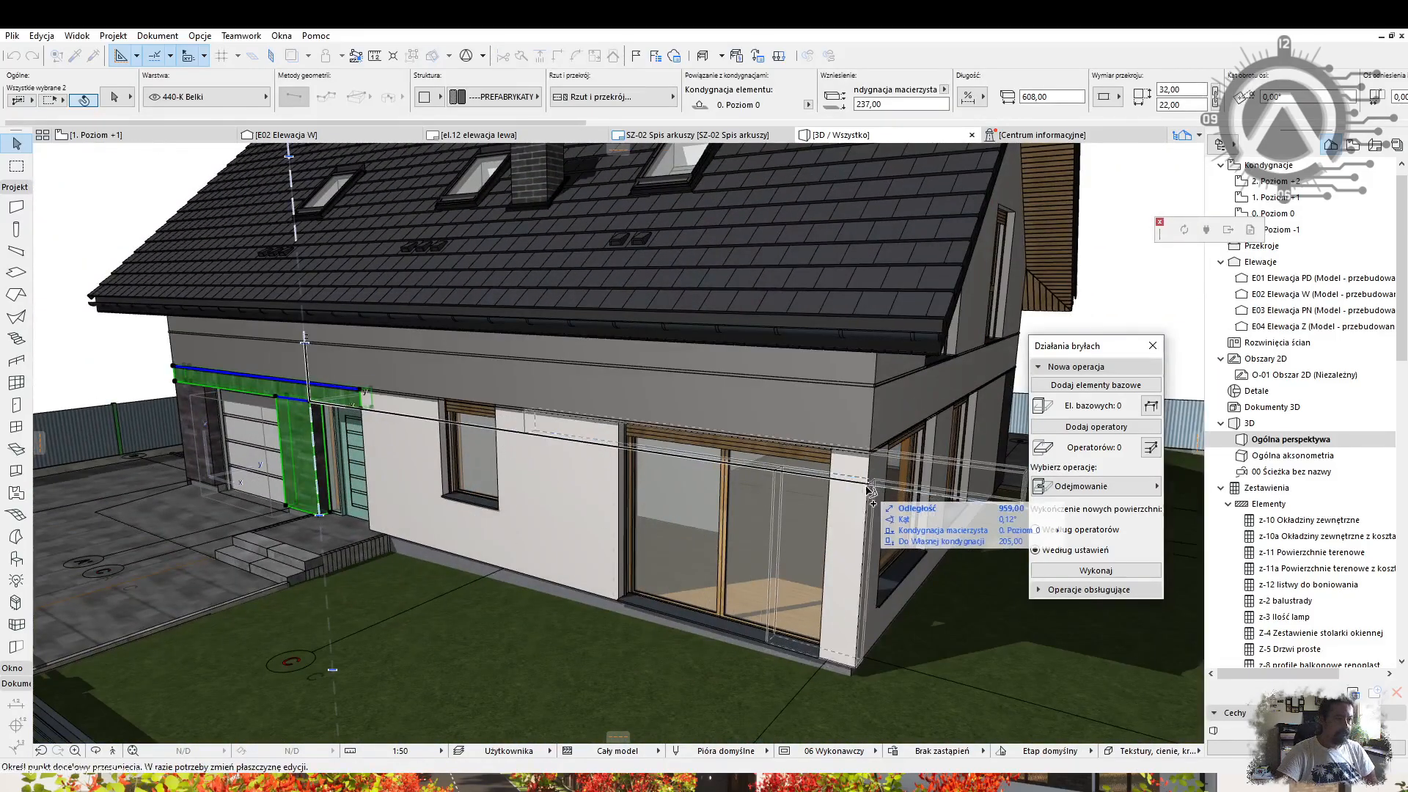
scroll(870, 490, "up", 8)
left_click(649, 701)
left_click(573, 591)
scroll(572, 591, "down", 8)
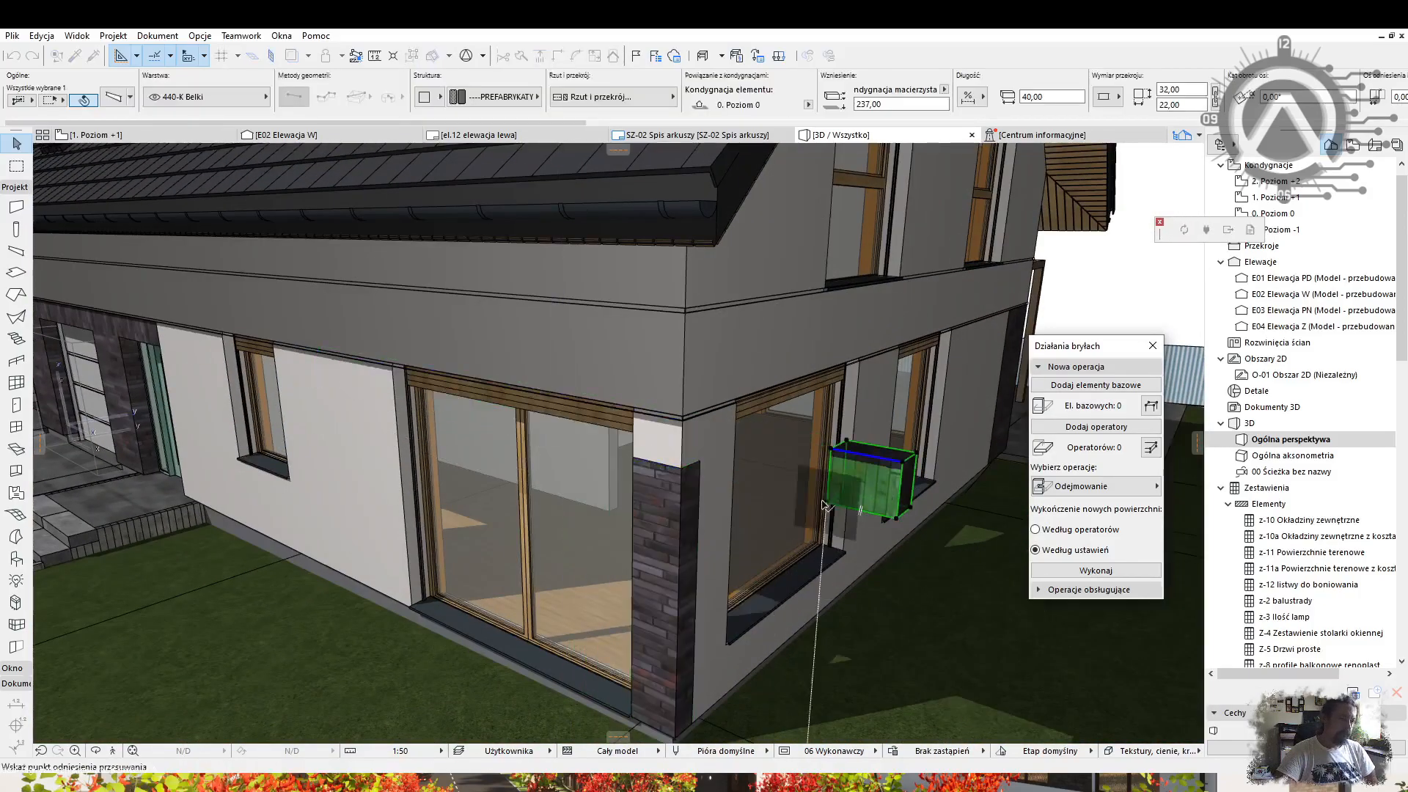
middle_click_drag(682, 498, 454, 524, "shift")
key("Escape")
Reposition the cutting boxes and set the two brick pillars as their base elements.
left_click(720, 403)
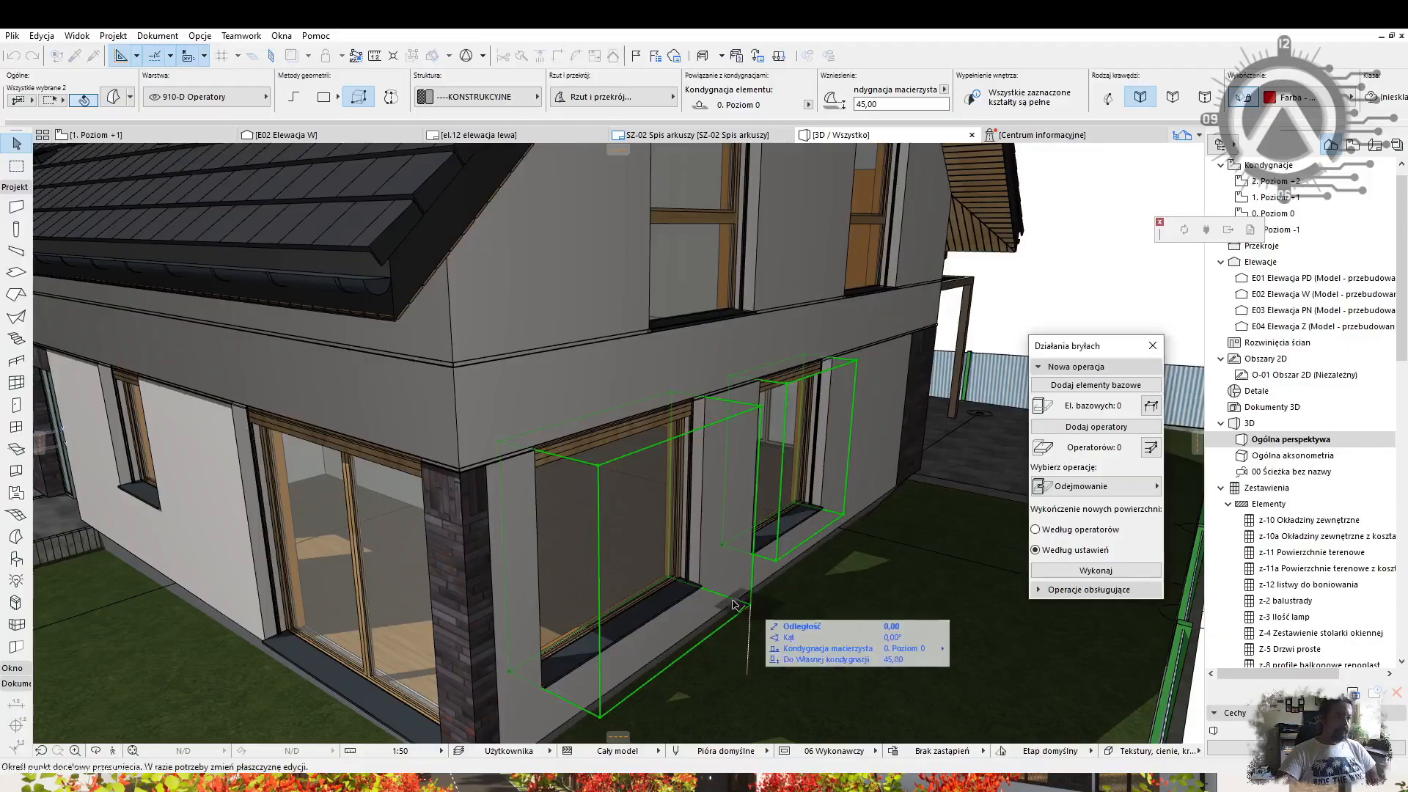
left_click(705, 593)
key("Escape")
left_click(481, 608, "shift")
left_click(916, 381, "shift")
left_click(1154, 385)
key("Escape")
left_click(720, 594, "shift")
left_click_drag(750, 553, 771, 563)
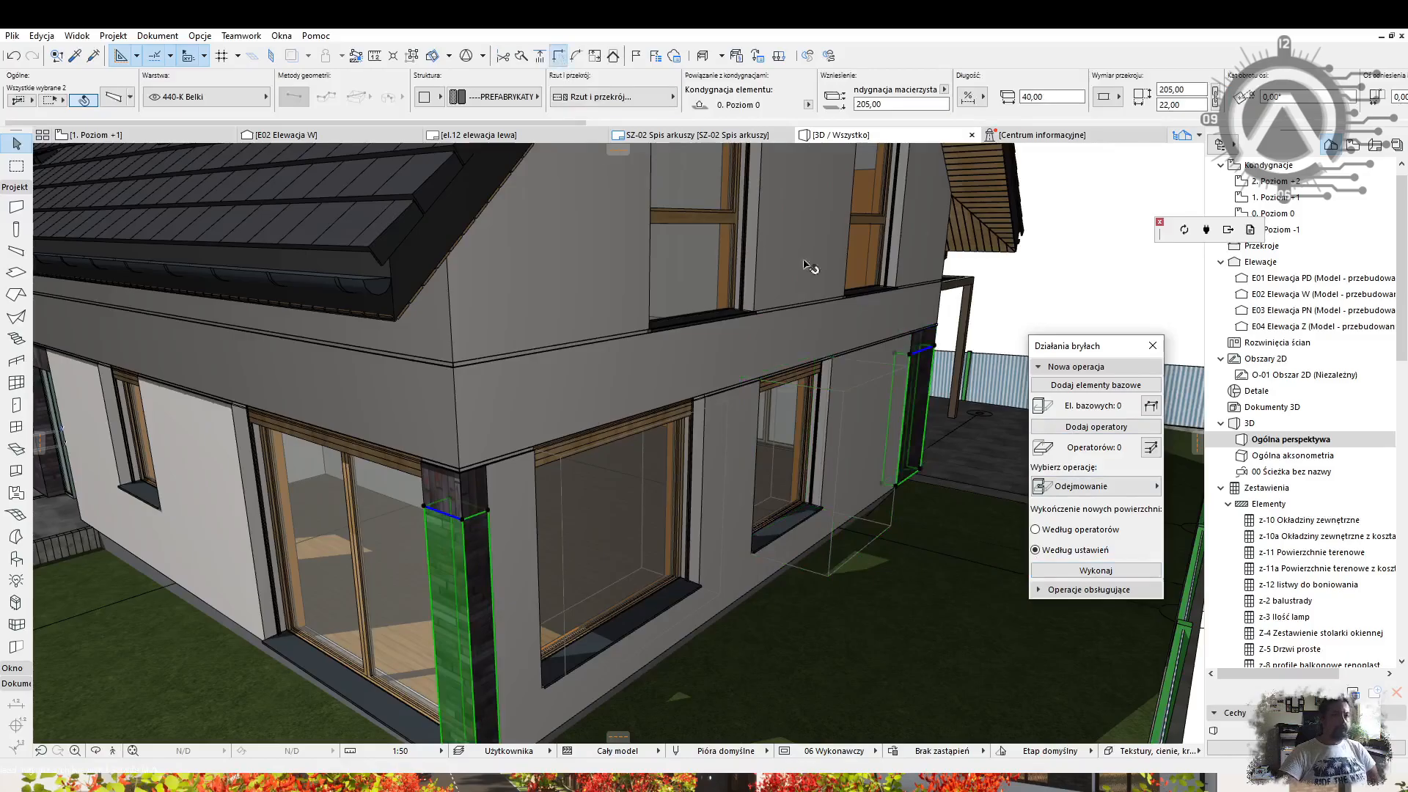
Extend the brick beam along the right facade and move the beams beside the terrace door.
key("Escape")
left_click(923, 341, "shift")
scroll(712, 388, "down", 5)
middle_click_drag(711, 389, 393, 475, "shift")
scroll(666, 435, "up", 4)
left_click(502, 482)
key("ctrl+d")
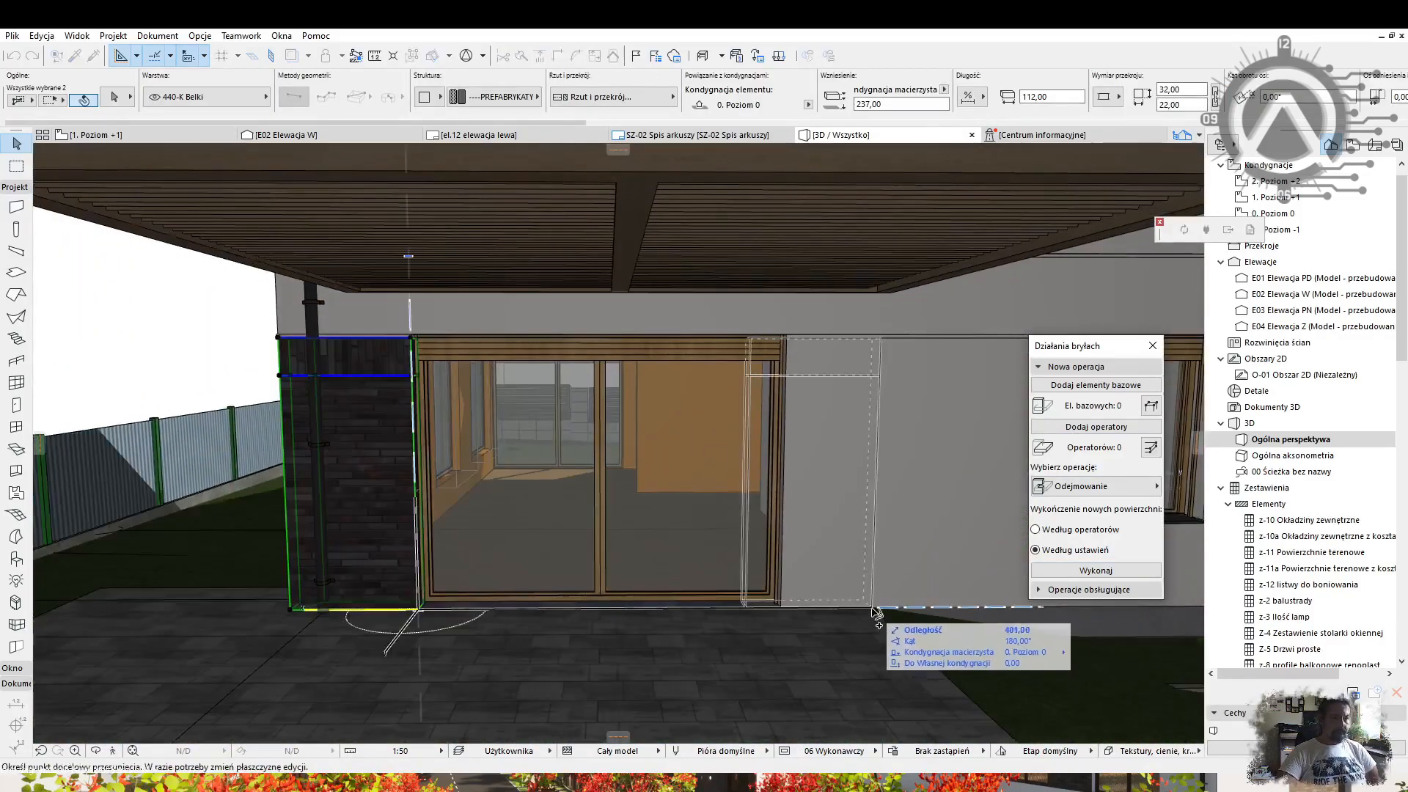
Give both gable walls the Tynk Dodatkowy plaster override surface.
scroll(741, 432, "down", 5)
middle_click_drag(741, 433, 635, 528, "shift")
left_click(506, 333)
key("ctrl+t")
left_click(632, 504)
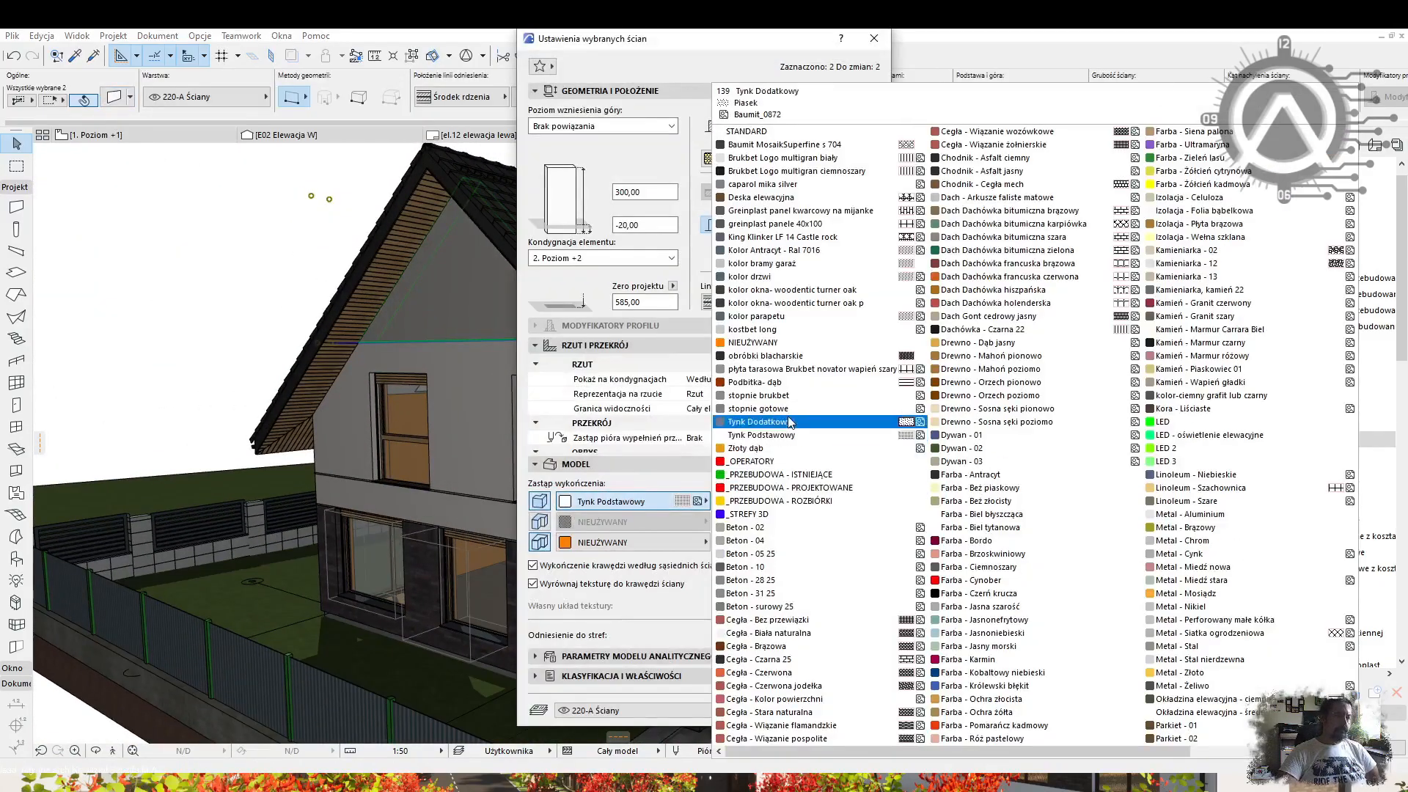
left_click(789, 422)
left_click(846, 710)
Copy the belt beams upward to the upper floor line.
middle_click_drag(941, 253, 904, 201)
left_click(904, 201)
left_click(575, 439)
scroll(462, 444, "up", 3)
key("ctrl+shift+d")
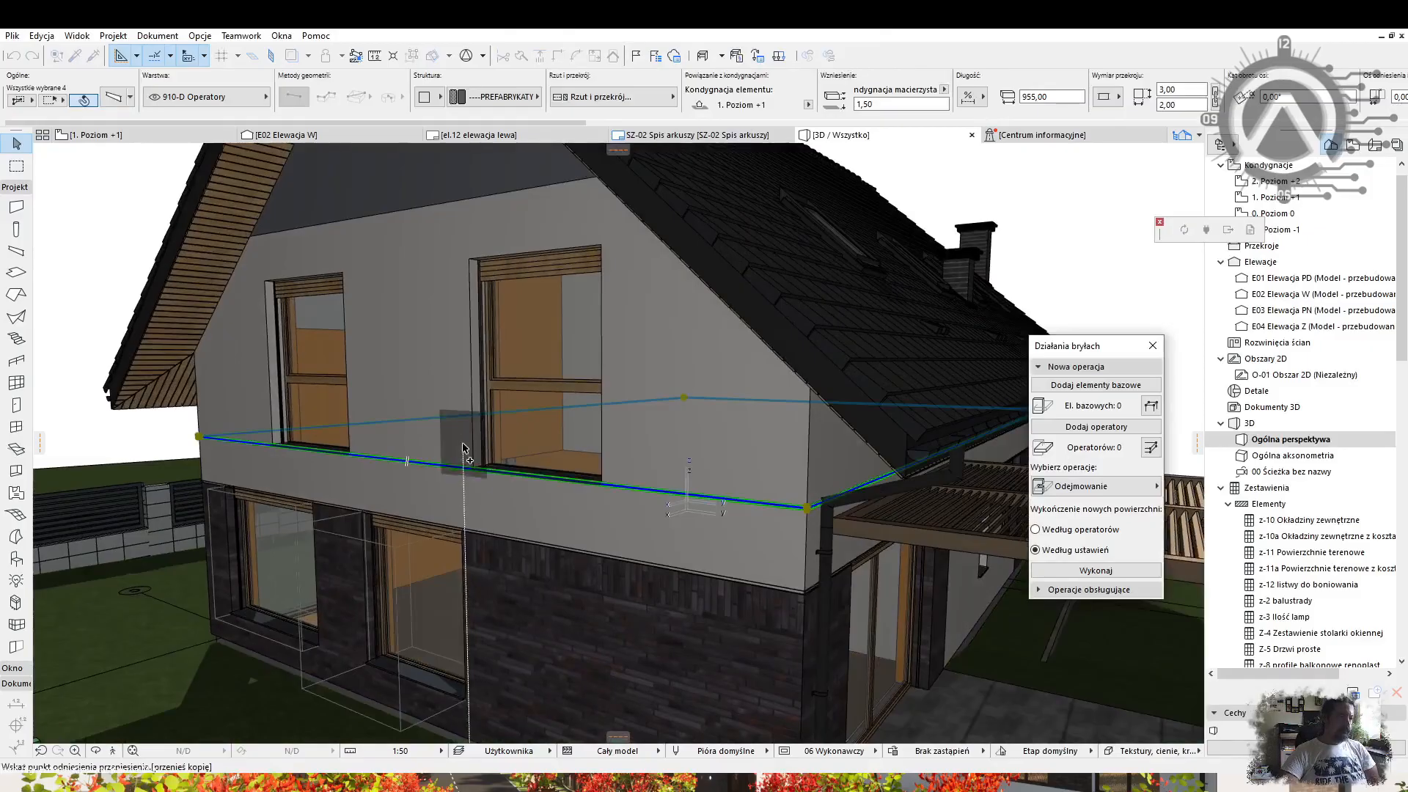
middle_click_drag(463, 444, 861, 565, "shift")
left_click(933, 518)
left_click(694, 217)
key("Escape")
Inspect the paving slab and prefab wall beam at the garage entrance.
scroll(703, 228, "down", 2)
middle_click_drag(704, 227, 315, 400, "shift")
scroll(682, 513, "up", 2)
middle_click_drag(681, 513, 810, 394, "shift")
left_click(810, 394)
scroll(562, 399, "up", 4)
middle_click_drag(594, 469, 792, 308, "shift")
left_click(655, 662)
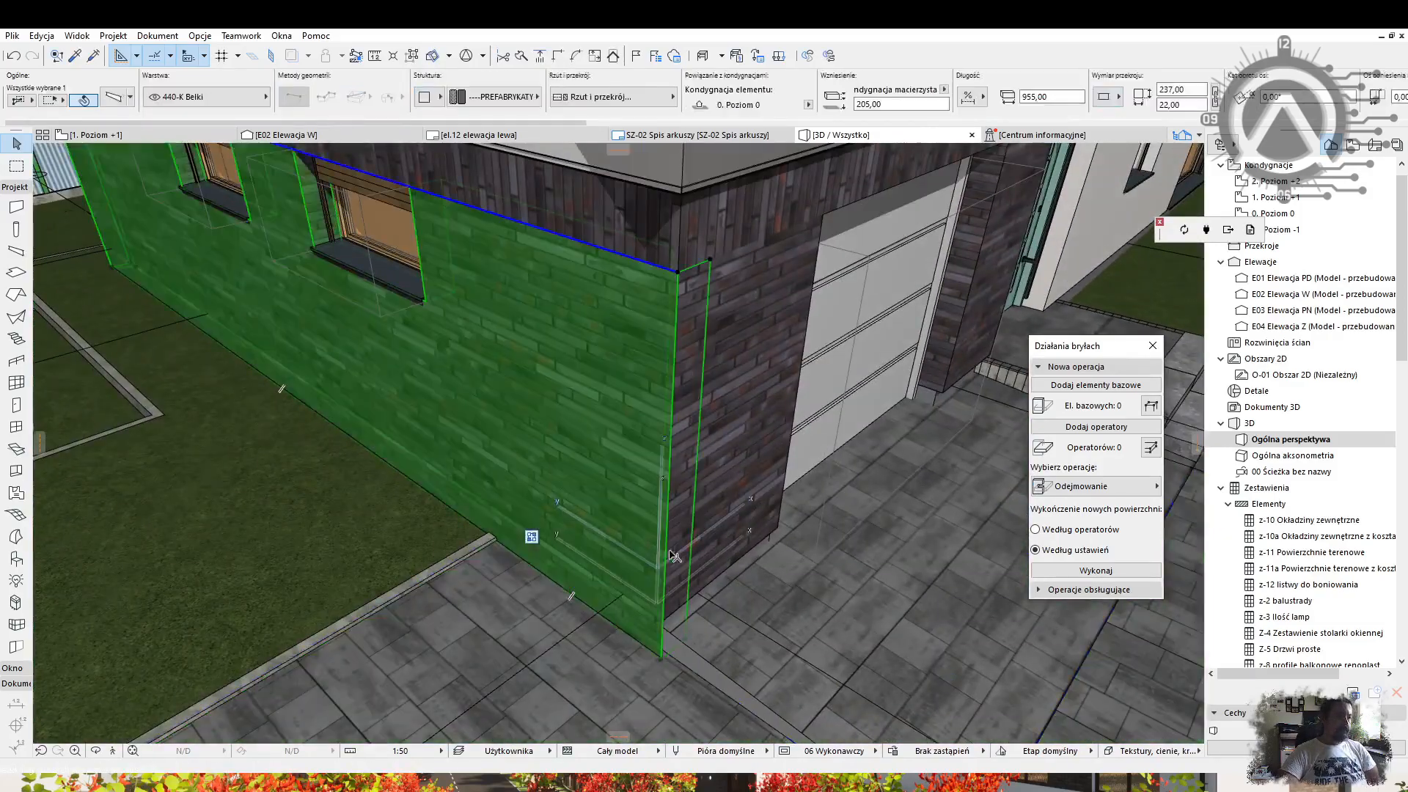
key("Escape")
Begin editing the paving slab's corners from a top-down view.
middle_click_drag(664, 499, 542, 409, "shift")
left_click(539, 591)
key("Escape")
left_click(877, 458)
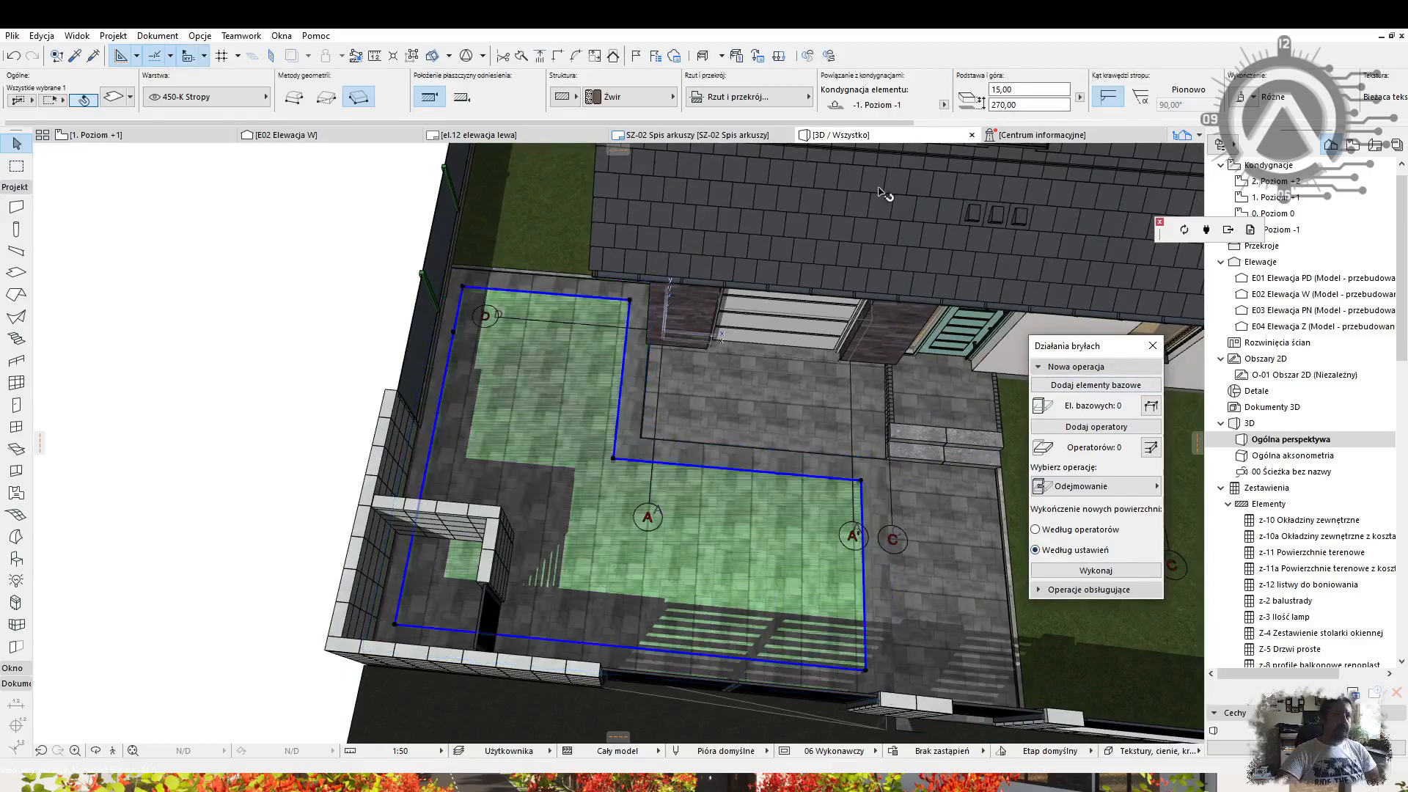
Cut a rectangular notch from the paving slab corner and offset its edge.
left_click(326, 97)
middle_click_drag(513, 518, 488, 503, "shift")
scroll(435, 590, "up", 4)
left_click(463, 541)
left_click(458, 636)
left_click(600, 530)
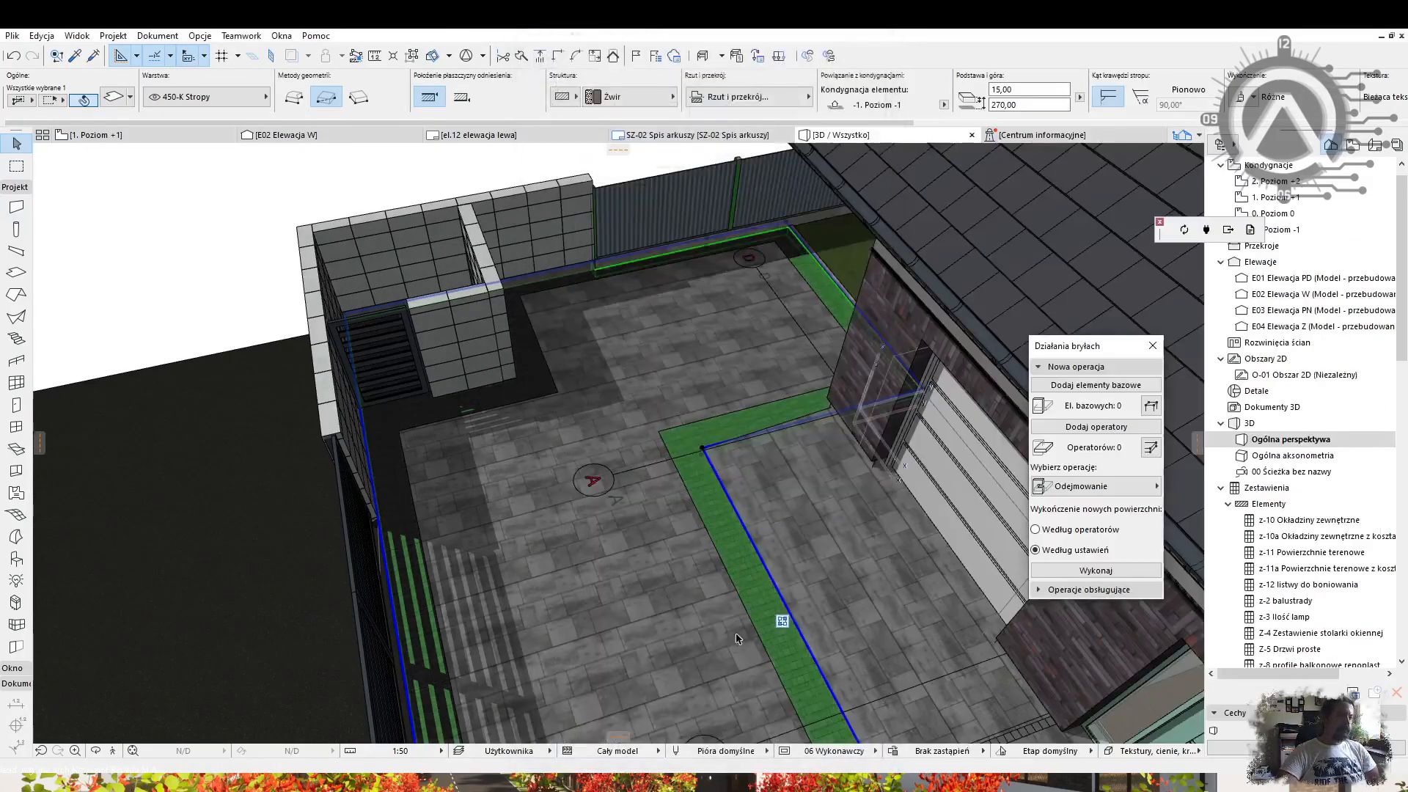
key("Escape")
Place an offset copy of the entrance path slab and check the inner slab's base height.
middle_click_drag(736, 638, 865, 542, "shift")
left_click(712, 497)
scroll(713, 496, "up", 3)
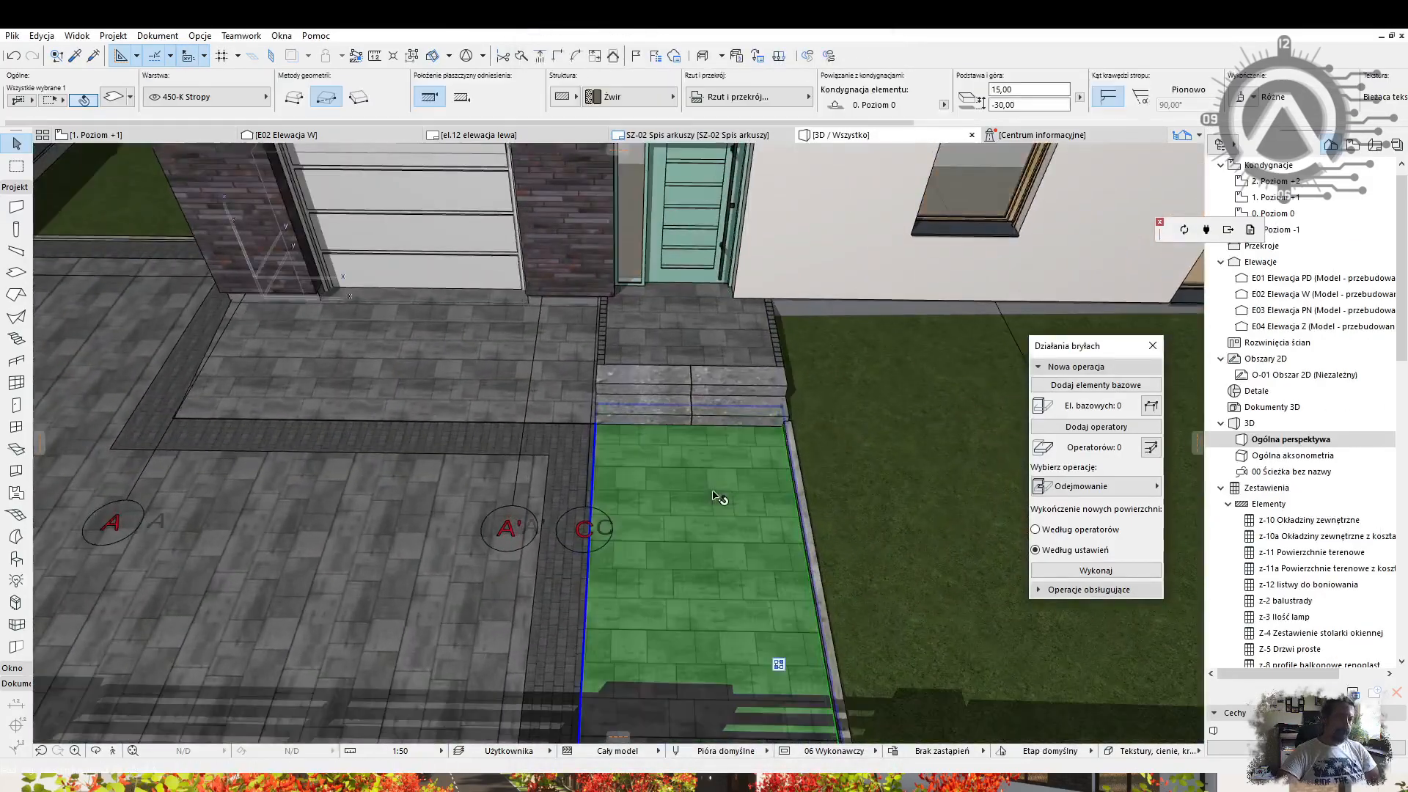
middle_click_drag(639, 458, 571, 377, "shift")
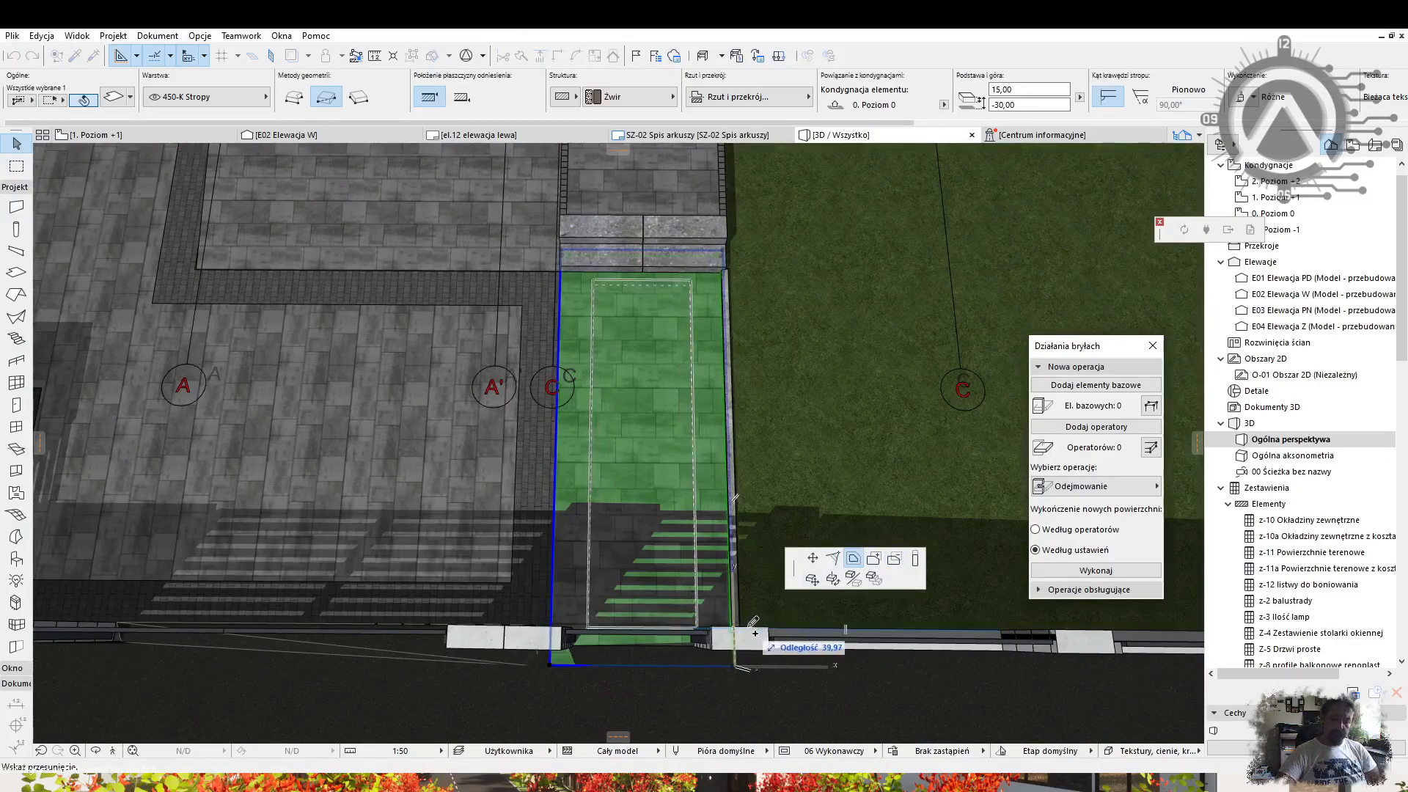
left_click(748, 627)
key("Escape")
left_click(690, 444)
left_click_drag(994, 104, 1088, 122)
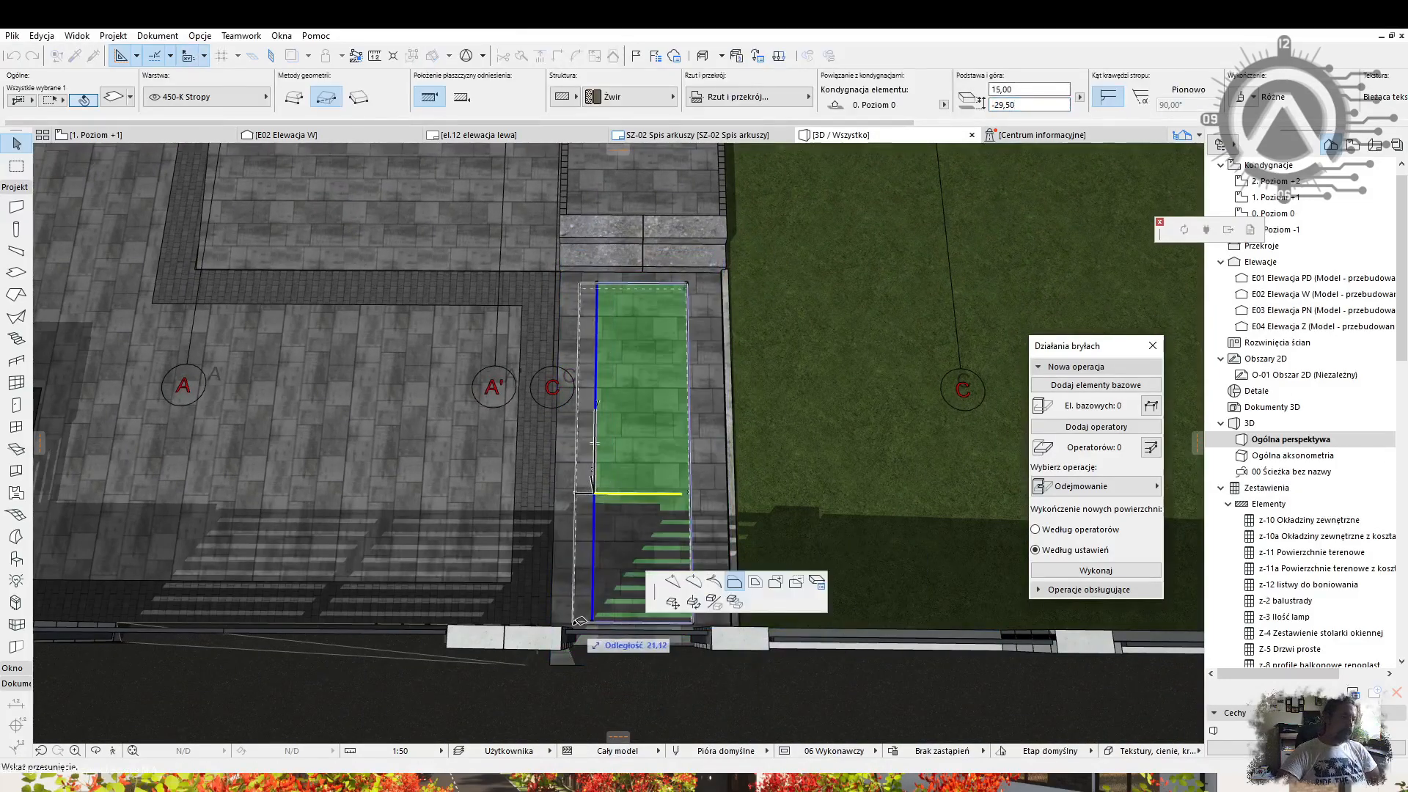
key("Escape")
Shrink the path slab's edges inward at the entry step and review the entrance.
middle_click_drag(577, 498, 580, 447, "shift")
left_click(621, 468)
left_click(749, 550)
middle_click_drag(826, 522, 452, 467, "shift")
left_click(610, 384)
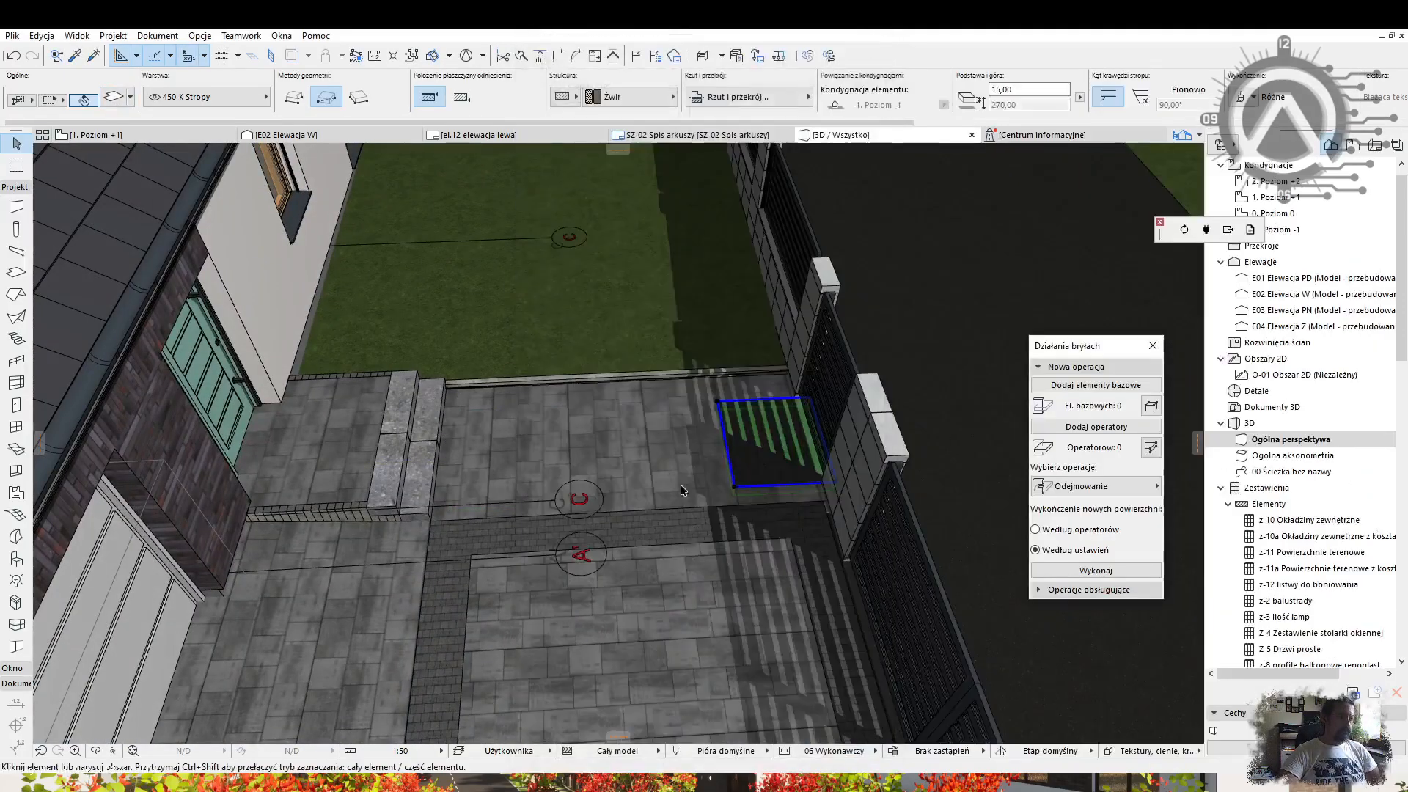
middle_click_drag(585, 503, 811, 579, "shift")
key("Return")
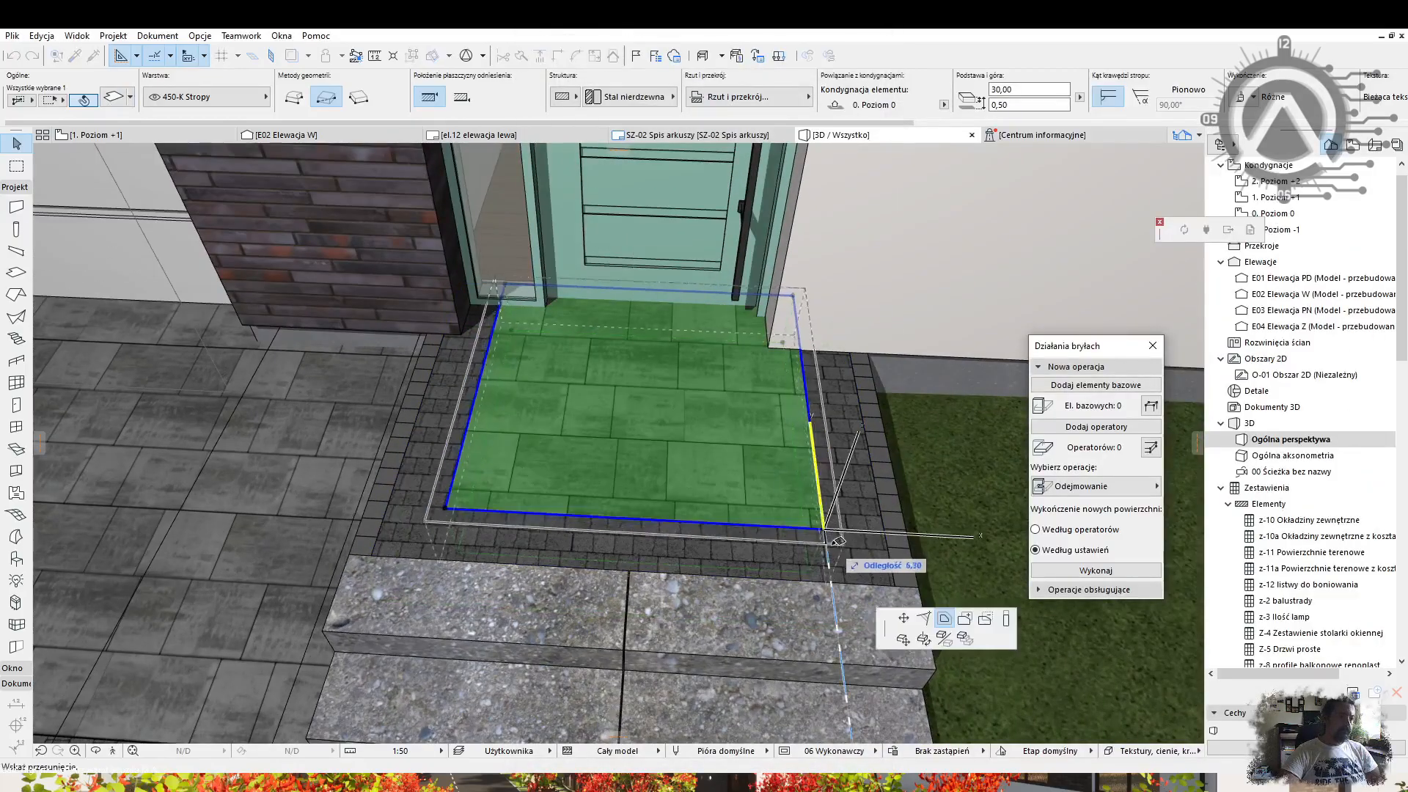
left_click(835, 539)
scroll(691, 499, "down", 5)
middle_click_drag(691, 500, 842, 235)
middle_click_drag(741, 396, 499, 447, "shift")
scroll(601, 454, "down", 3)
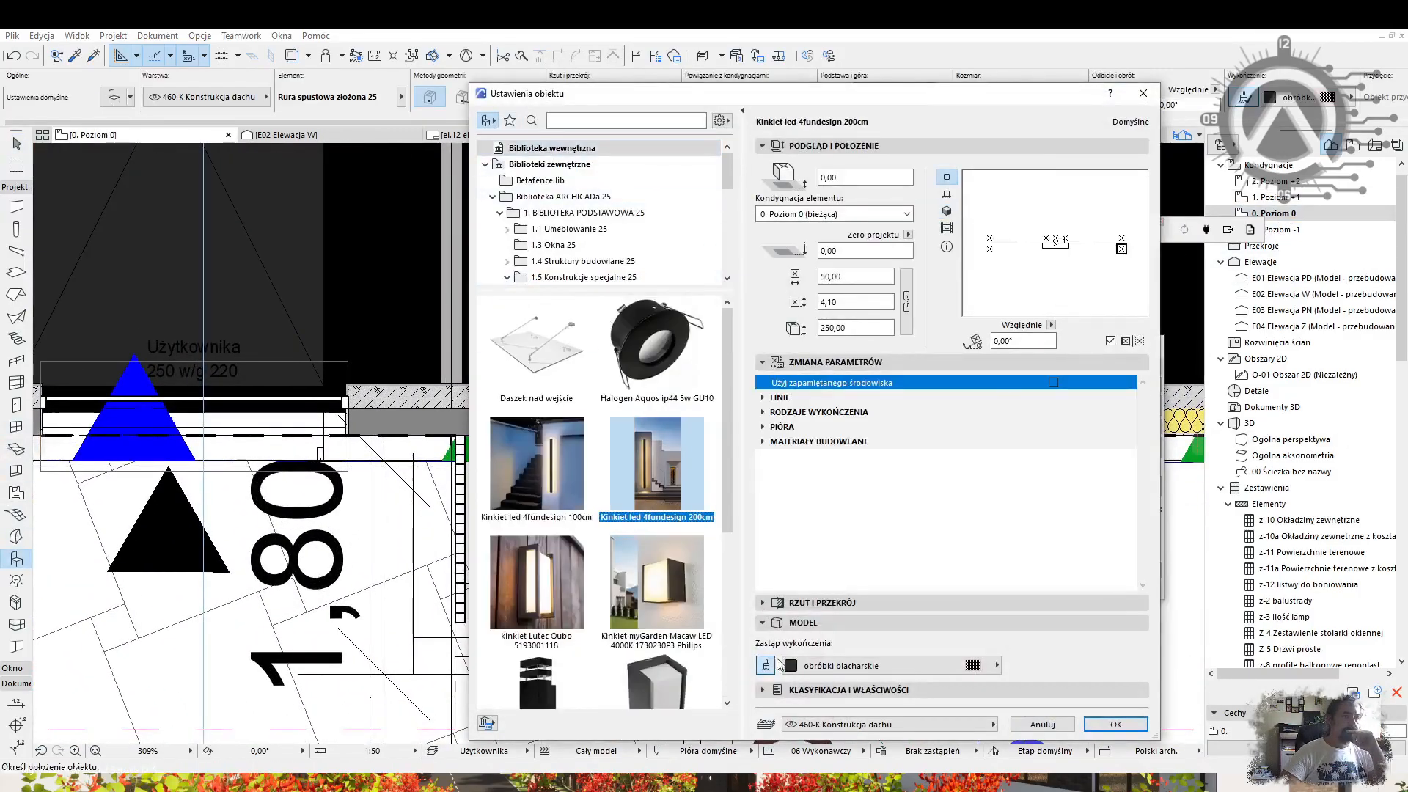
Place the Kinkiet led 4fundesign 200cm lamp, then duplicate and move it.
left_click(1089, 724)
scroll(649, 442, "up", 10)
left_click(640, 421)
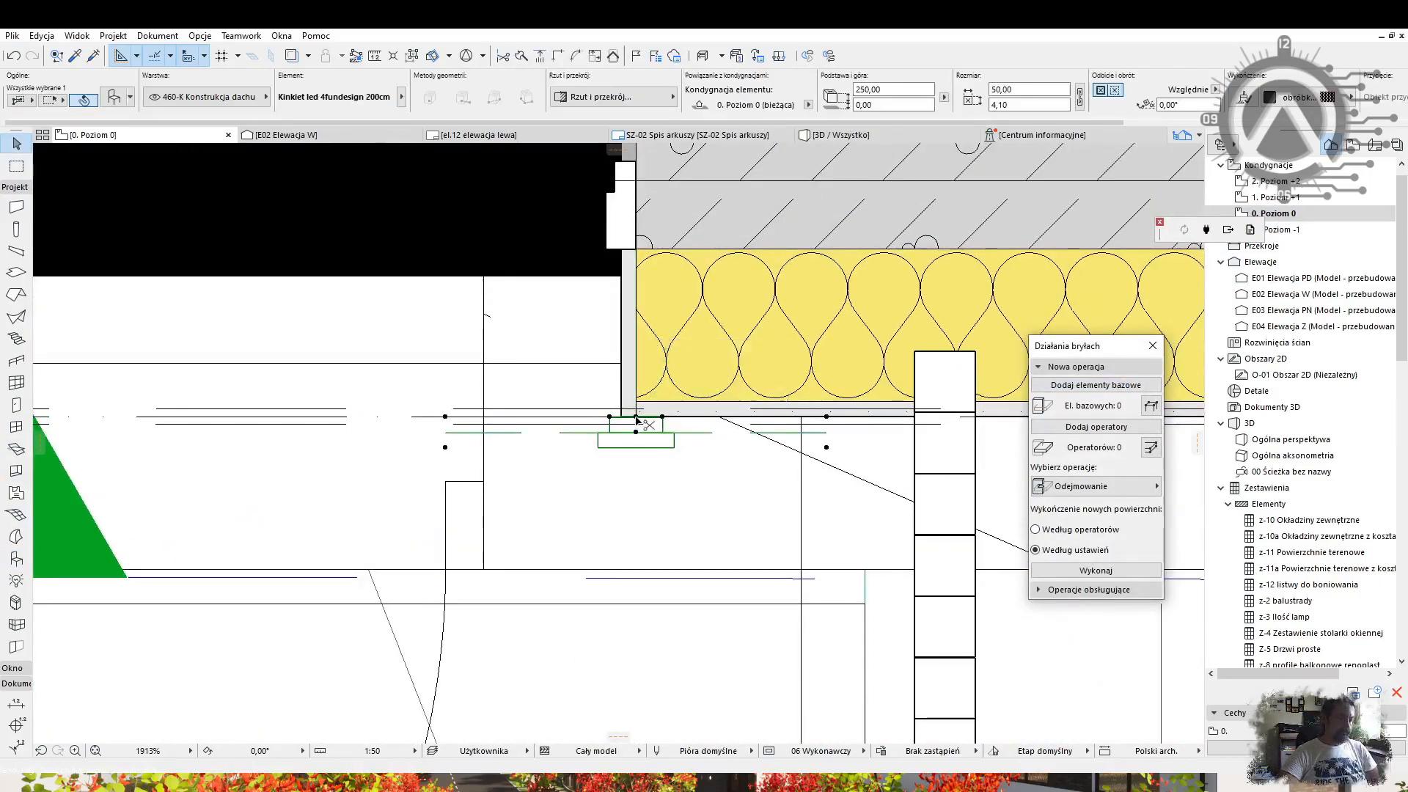
key("ctrl+d")
left_click(638, 415)
scroll(586, 442, "down", 8)
Locate the entrance door in 3D and on the ground floor plan, then save the project.
left_click(843, 135)
scroll(751, 351, "up", 4)
middle_click_drag(751, 350, 880, 417, "shift")
left_click(885, 419)
key("F2")
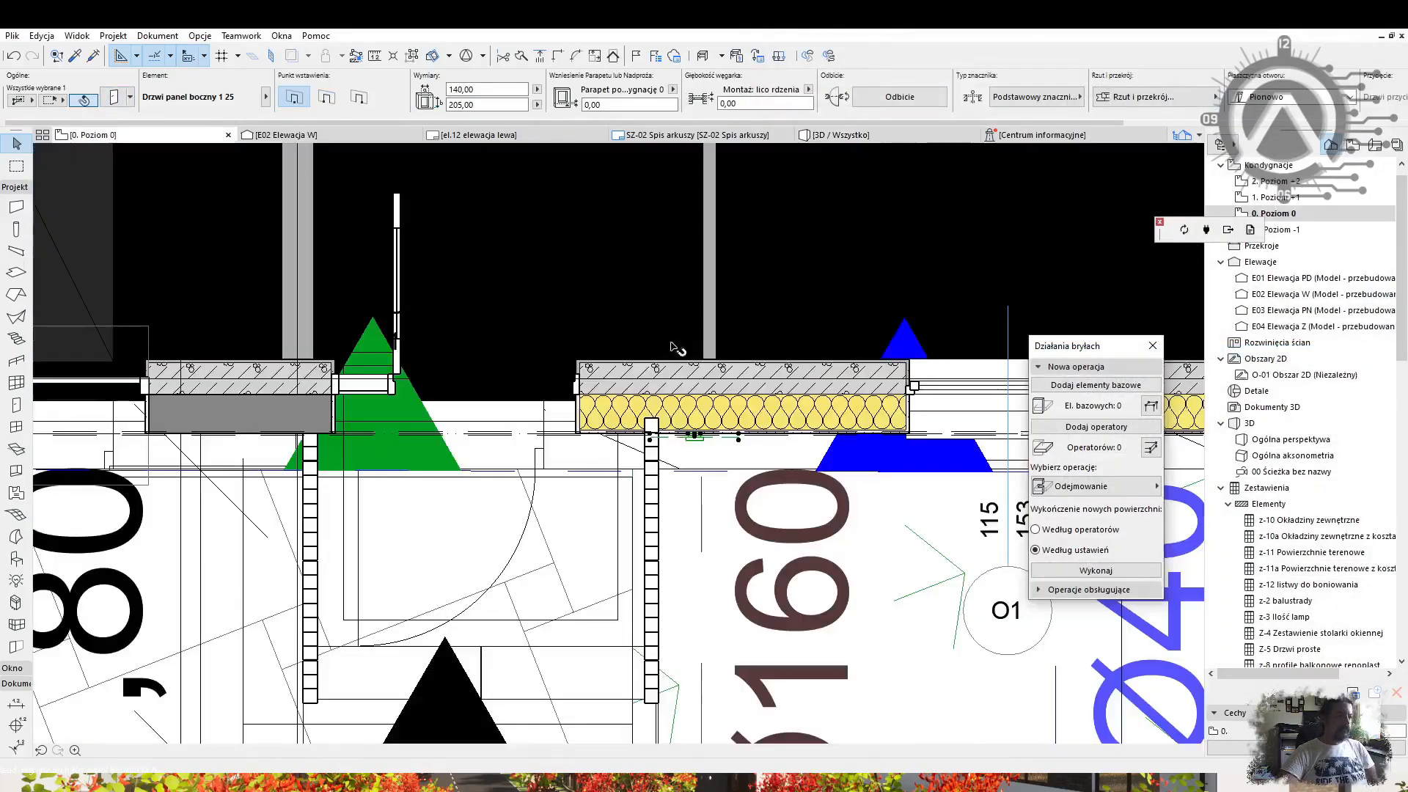
left_click(899, 135)
middle_click_drag(762, 410, 644, 332, "shift")
key("Escape")
left_click(12, 36)
left_click(40, 130)
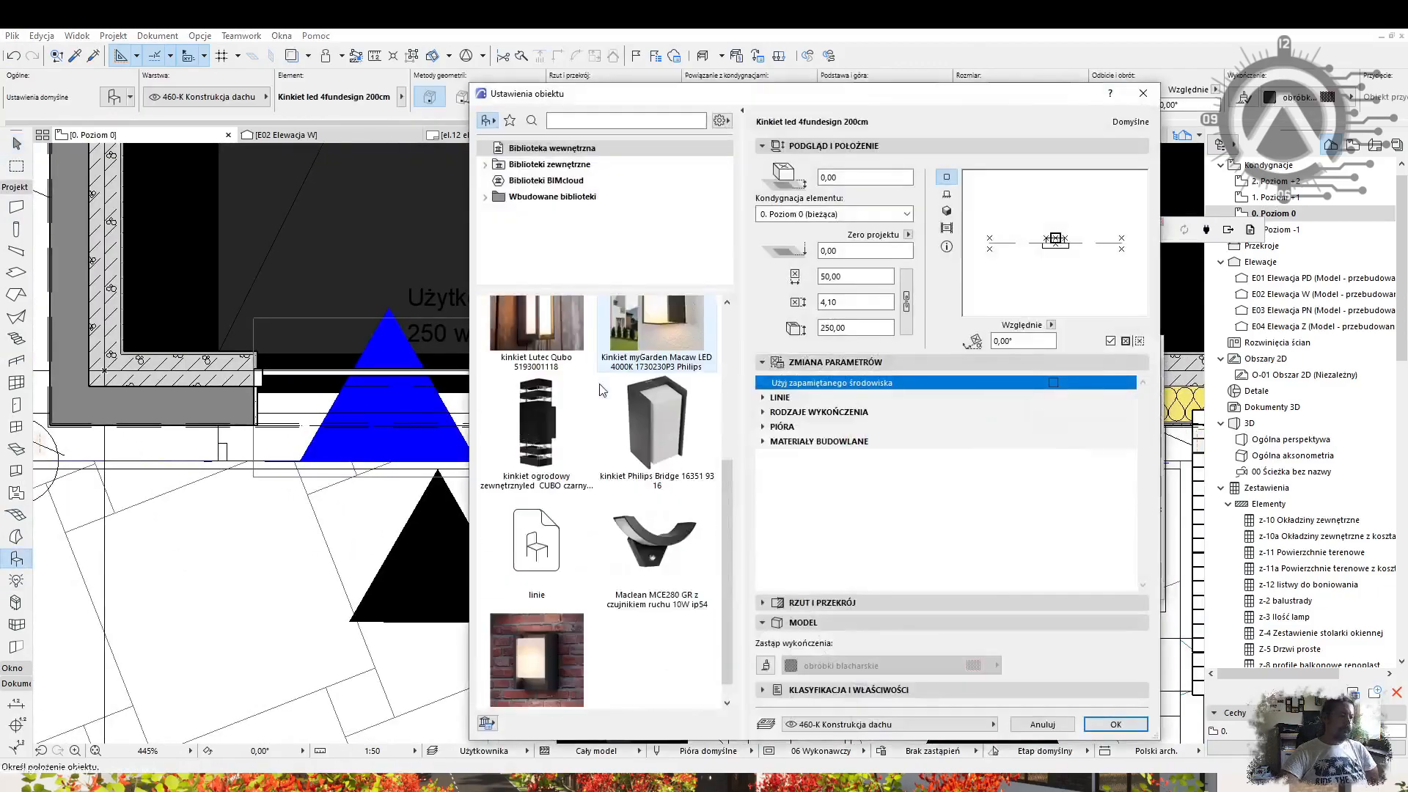
scroll(603, 390, "up", 3)
left_click(548, 488)
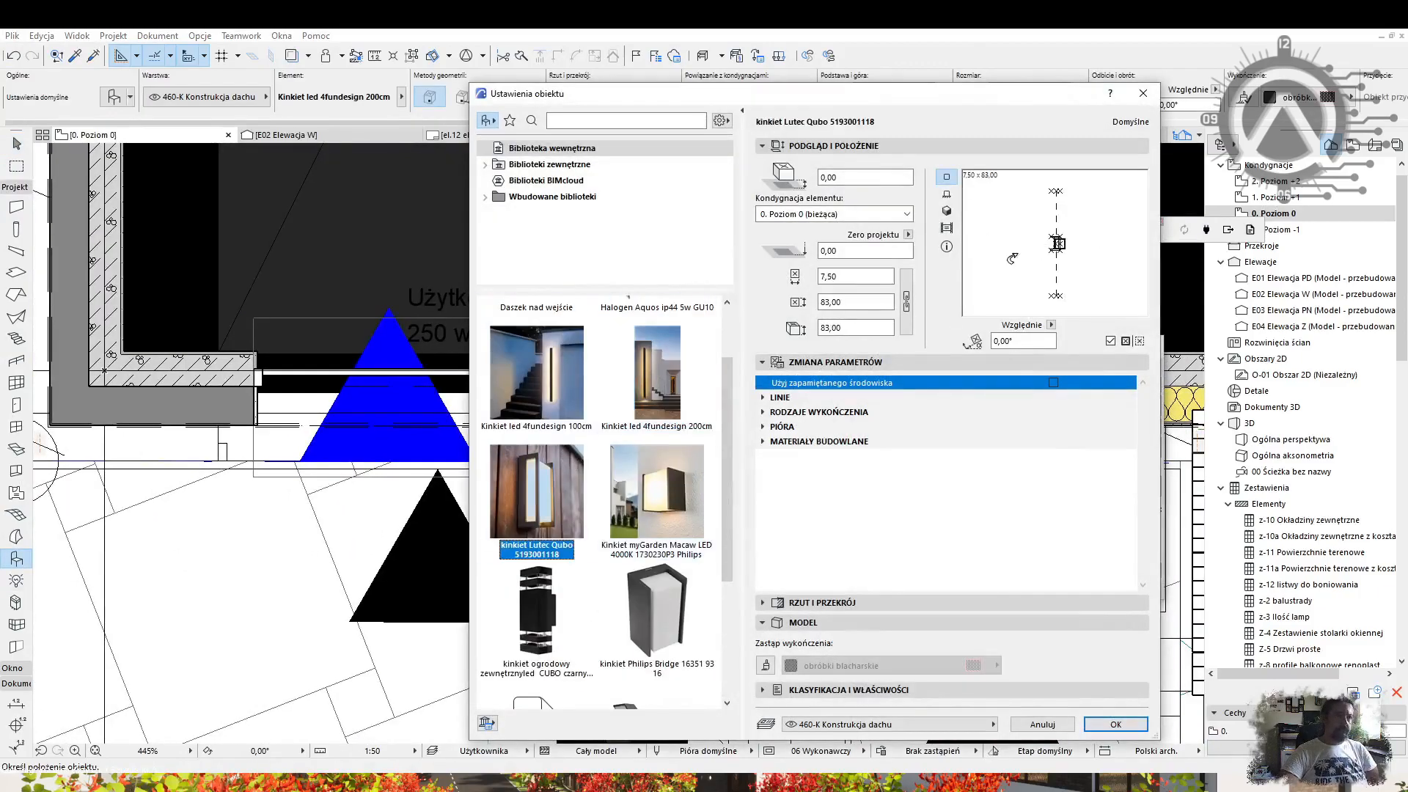
left_click(1105, 723)
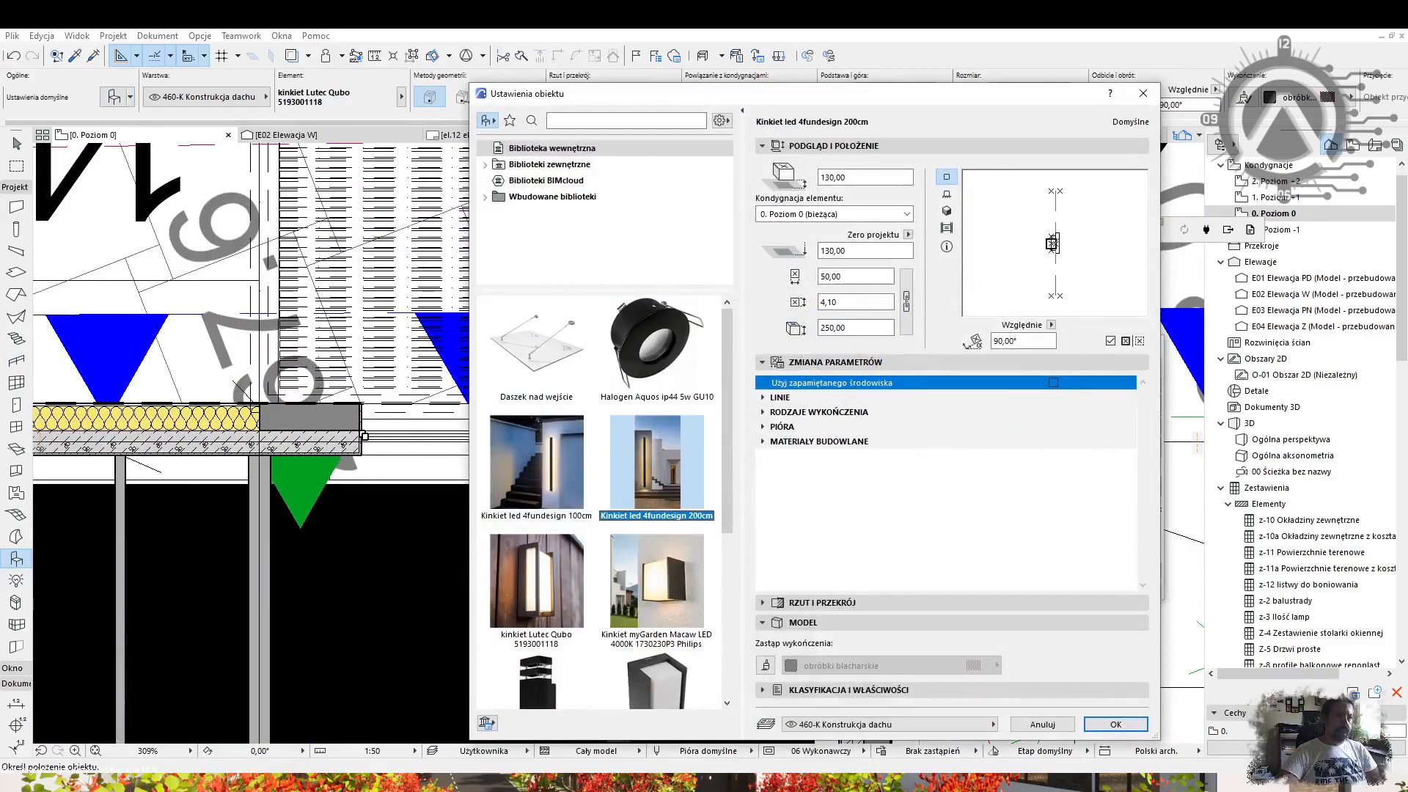
key("Return")
left_click(555, 436)
left_click(556, 338)
scroll(565, 335, "down", 3)
Review the placed lamps in 3D and return to the ground floor plan.
right_click(865, 323)
left_click(935, 649)
middle_click_drag(776, 330, 704, 357, "shift")
key("F2")
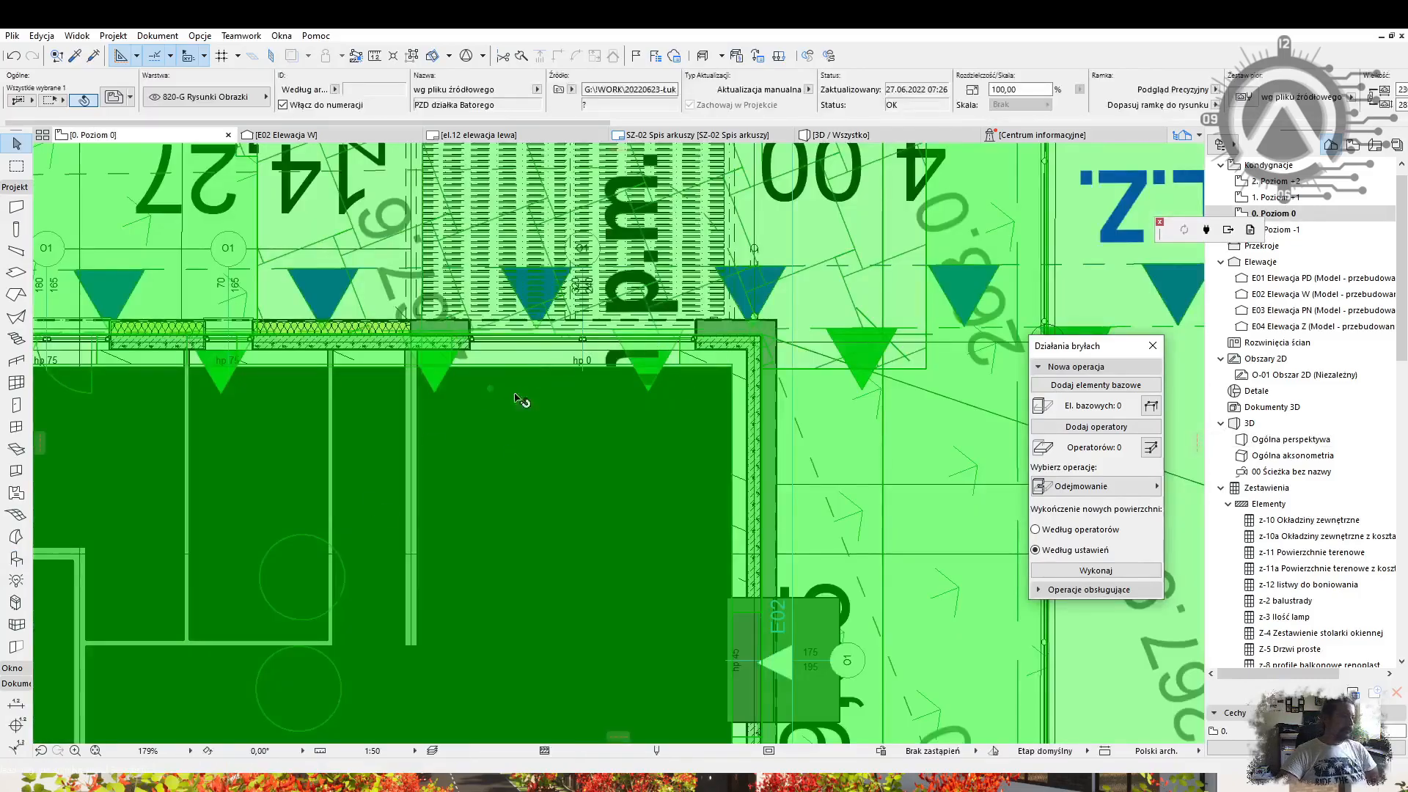
key("Escape")
scroll(711, 359, "down", 4)
left_click(16, 559)
Place a Lutec Qubo lamp on the upper-left wall corner.
left_click(115, 96)
left_click(543, 477)
left_click(1115, 726)
scroll(672, 316, "up", 5)
middle_click_drag(663, 158, 555, 579)
scroll(529, 412, "up", 1)
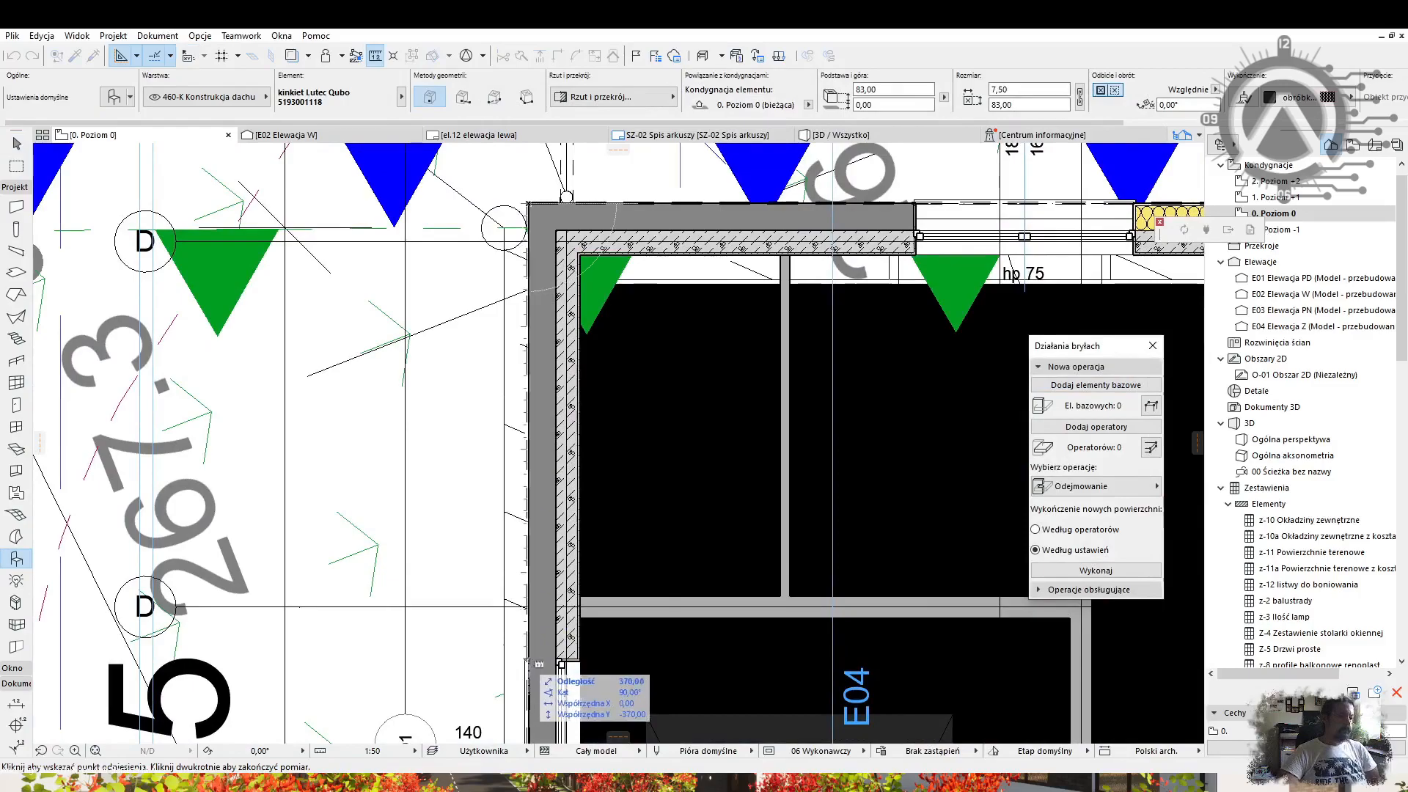
left_click(1115, 726)
Check the garage-corner lamp in 3D, then add another Lutec Qubo lamp near the entrance.
key("F3")
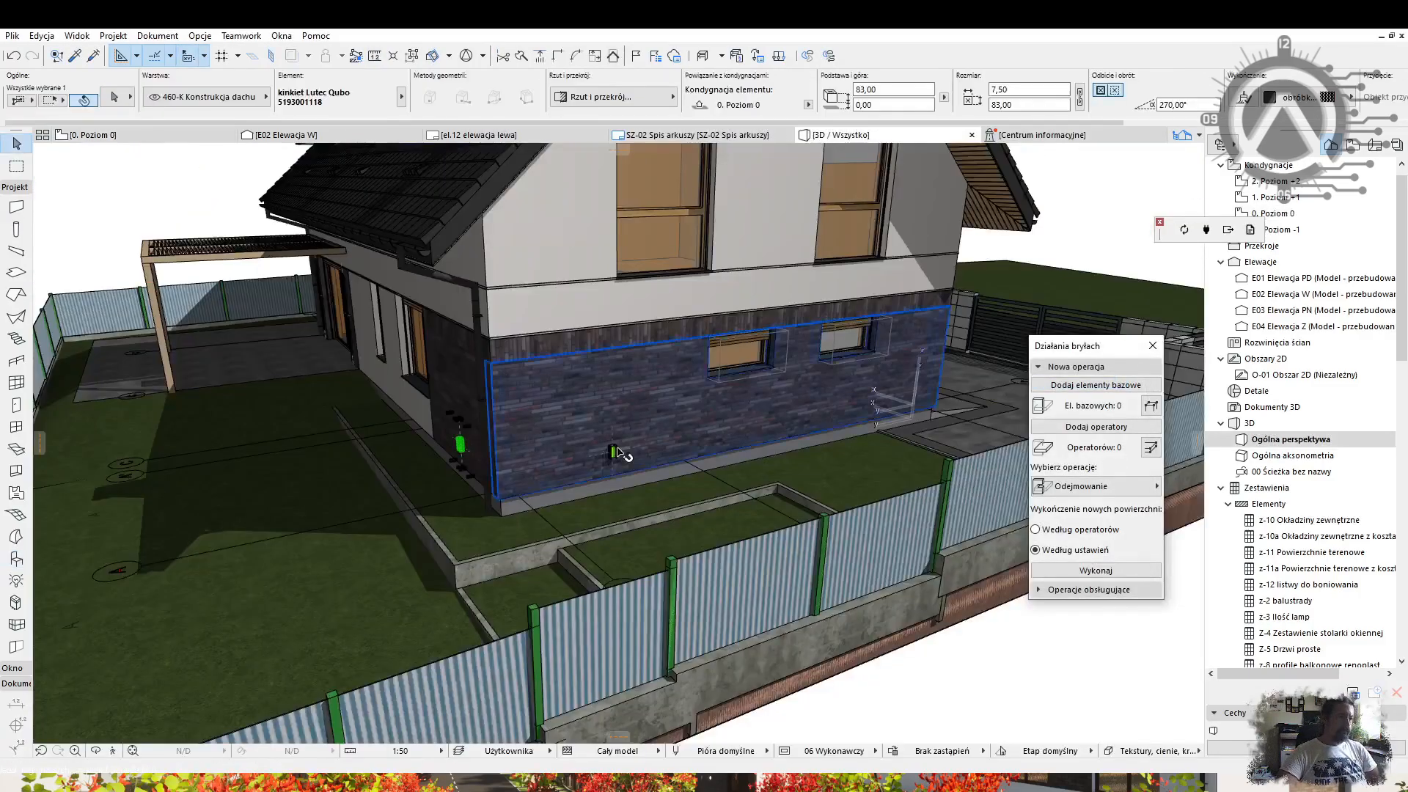
middle_click_drag(697, 371, 293, 443, "shift")
key("F2")
scroll(676, 405, "down", 6)
middle_click_drag(686, 678, 695, 456)
scroll(695, 456, "up", 3)
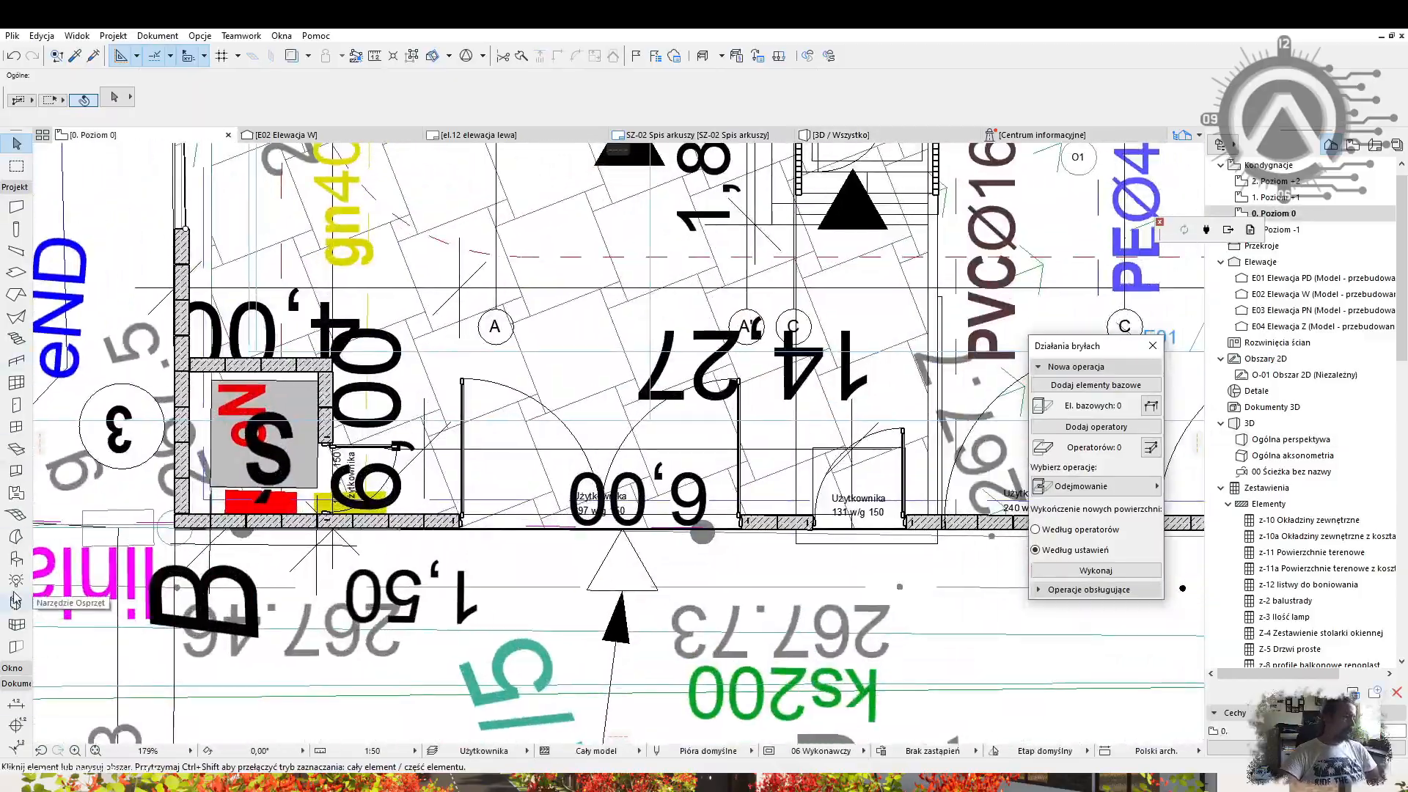
double_click(16, 558)
left_click(1114, 723)
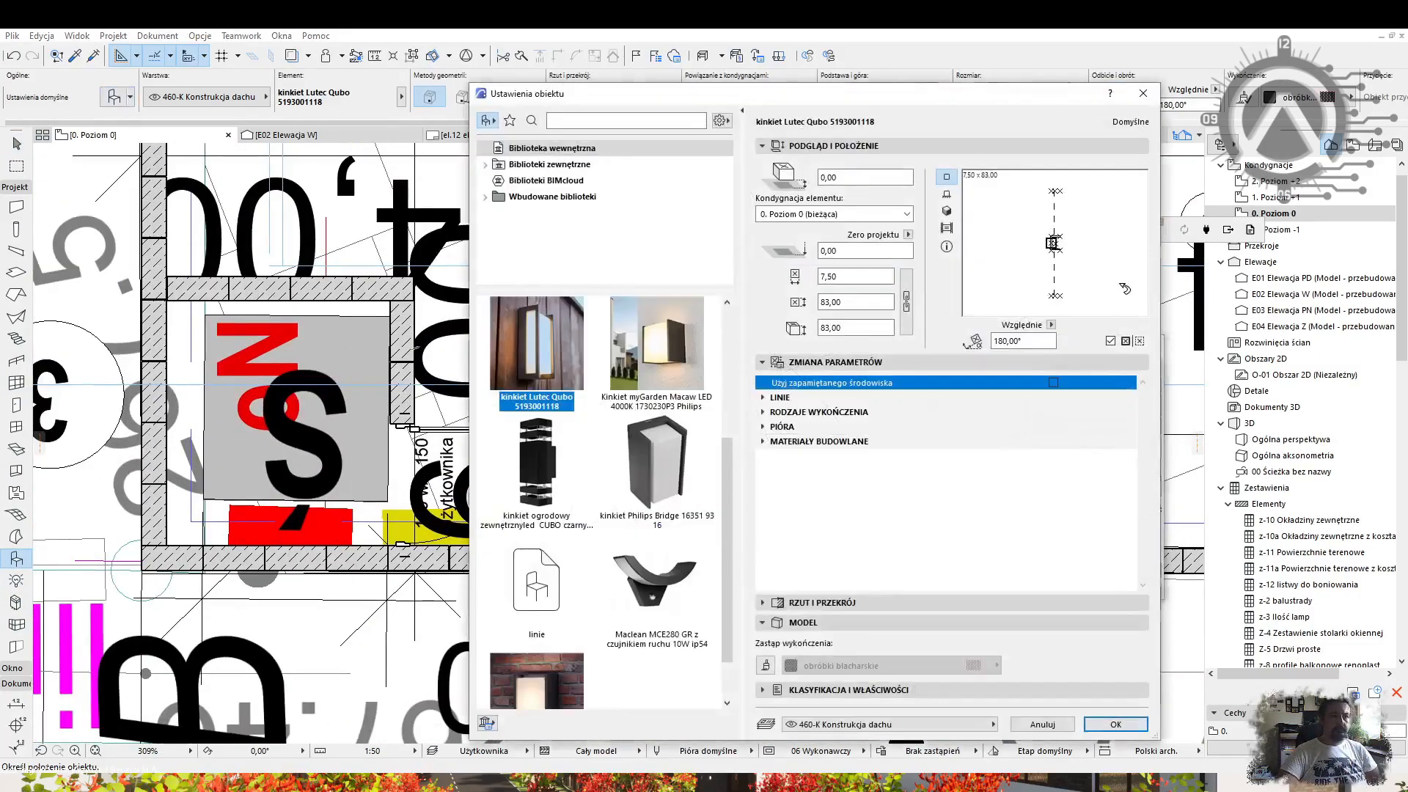
Duplicate and reposition the wall lamp on the gate pillar in 3D.
key("F3")
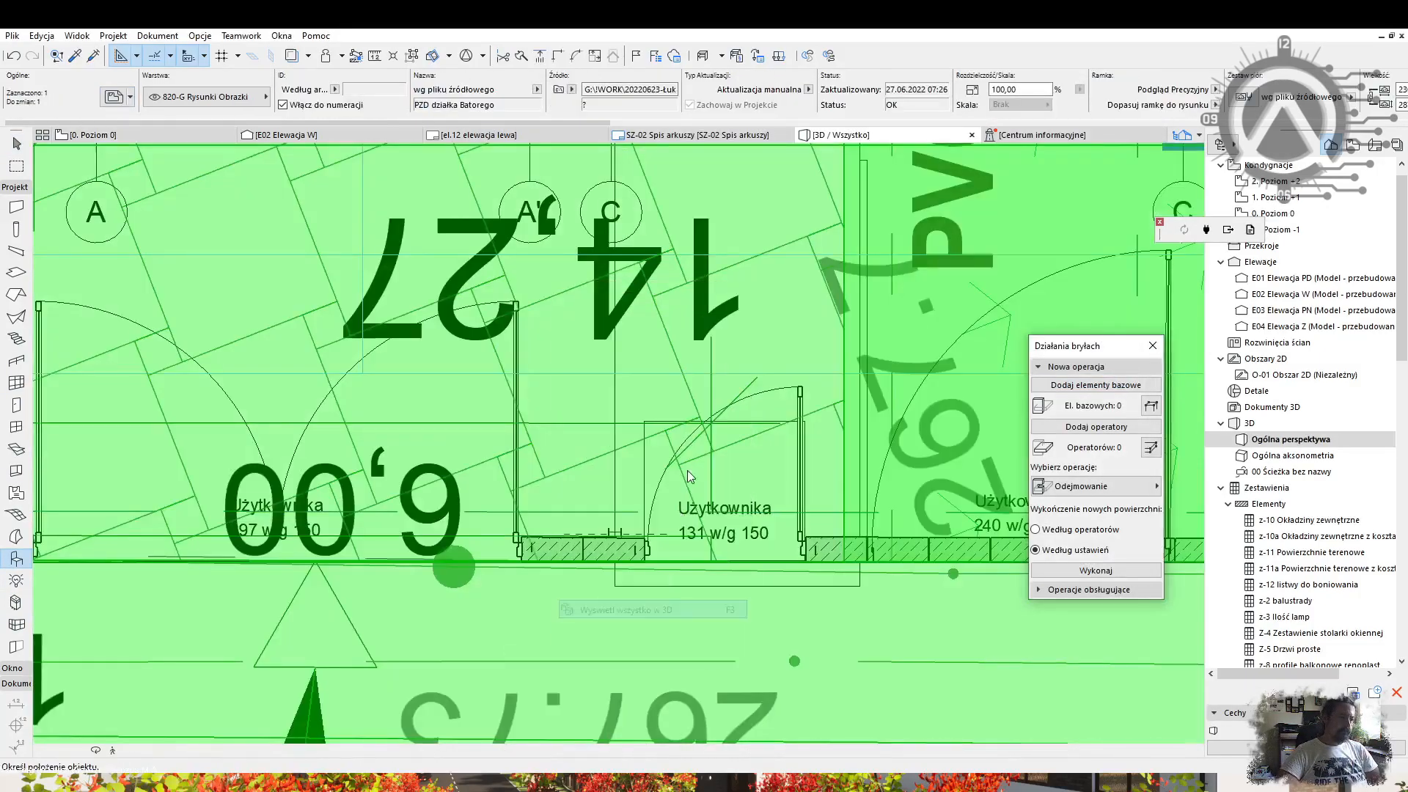
key("Escape")
scroll(293, 367, "up", 5)
middle_click_drag(293, 352, 410, 455, "shift")
left_click(423, 470)
key("ctrl+d")
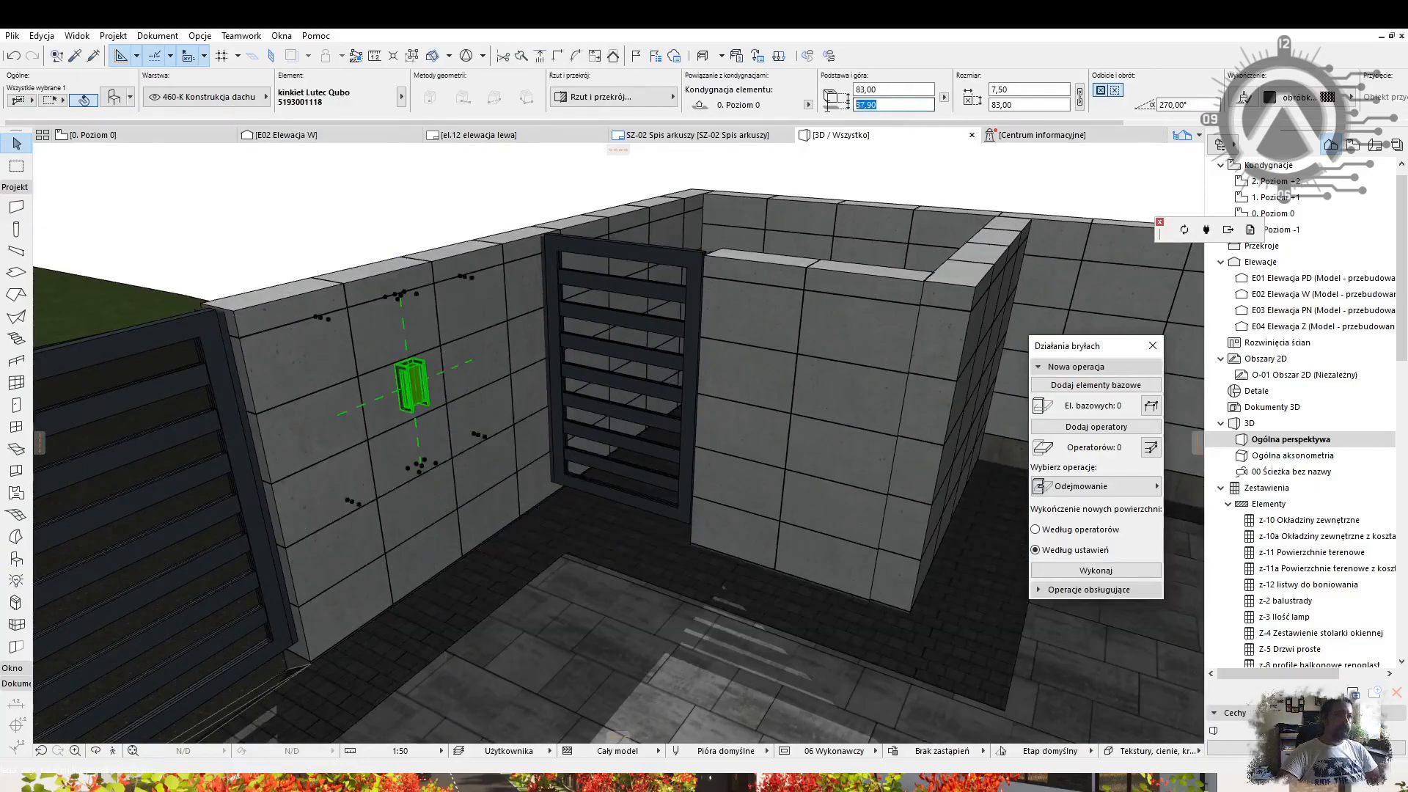
key("Escape")
Set the other wall lamp's height to 270 and view the house front.
middle_click_drag(514, 440, 750, 480, "shift")
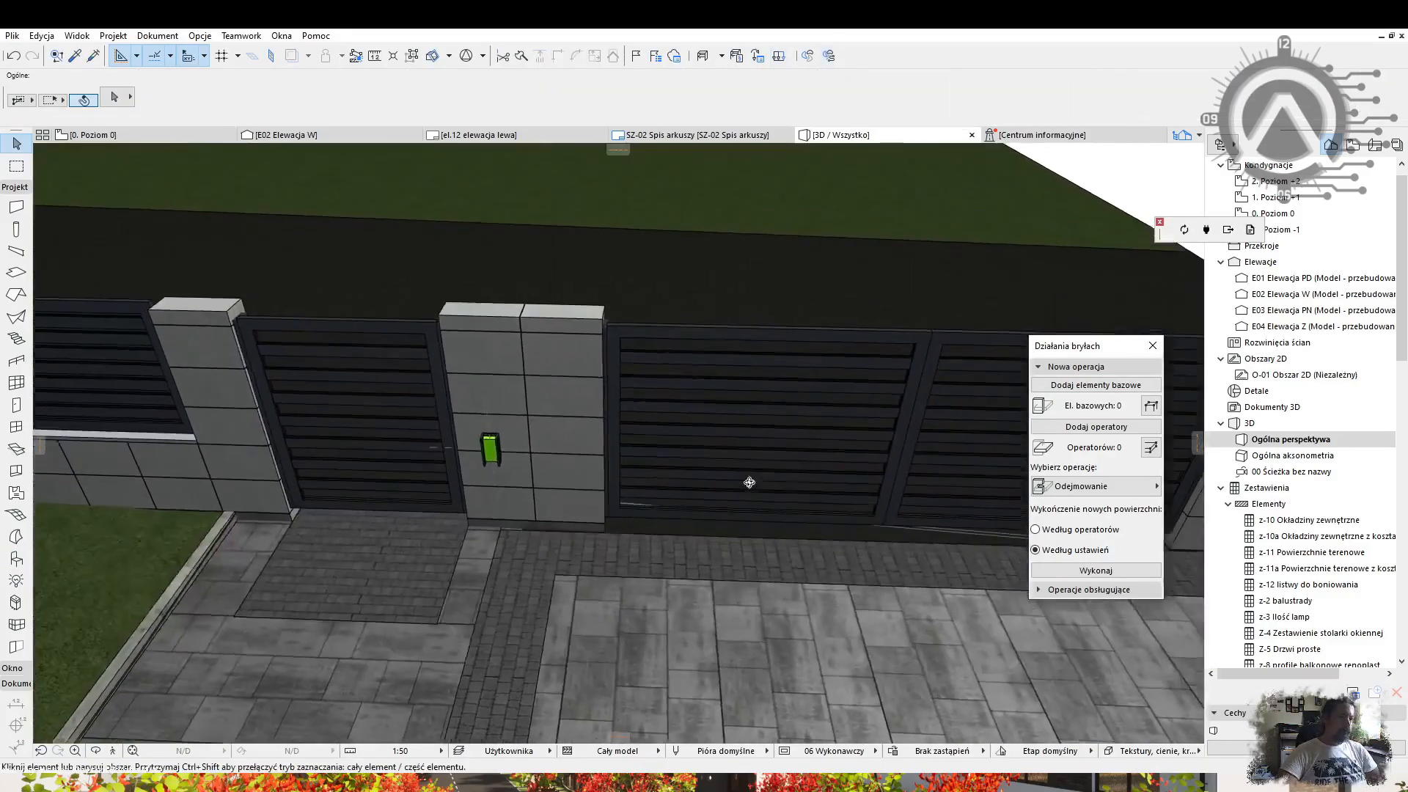
left_click(486, 449)
left_click_drag(890, 104, 786, 113)
type("270")
key("Return")
key("Escape")
scroll(499, 437, "down", 5)
middle_click_drag(499, 437, 660, 587, "shift")
Start a new slab at the front step, picking up settings from the paving slab.
left_click(17, 272)
scroll(689, 345, "up", 3)
middle_click_drag(689, 344, 867, 332, "shift")
scroll(676, 374, "up", 2)
left_click(641, 364)
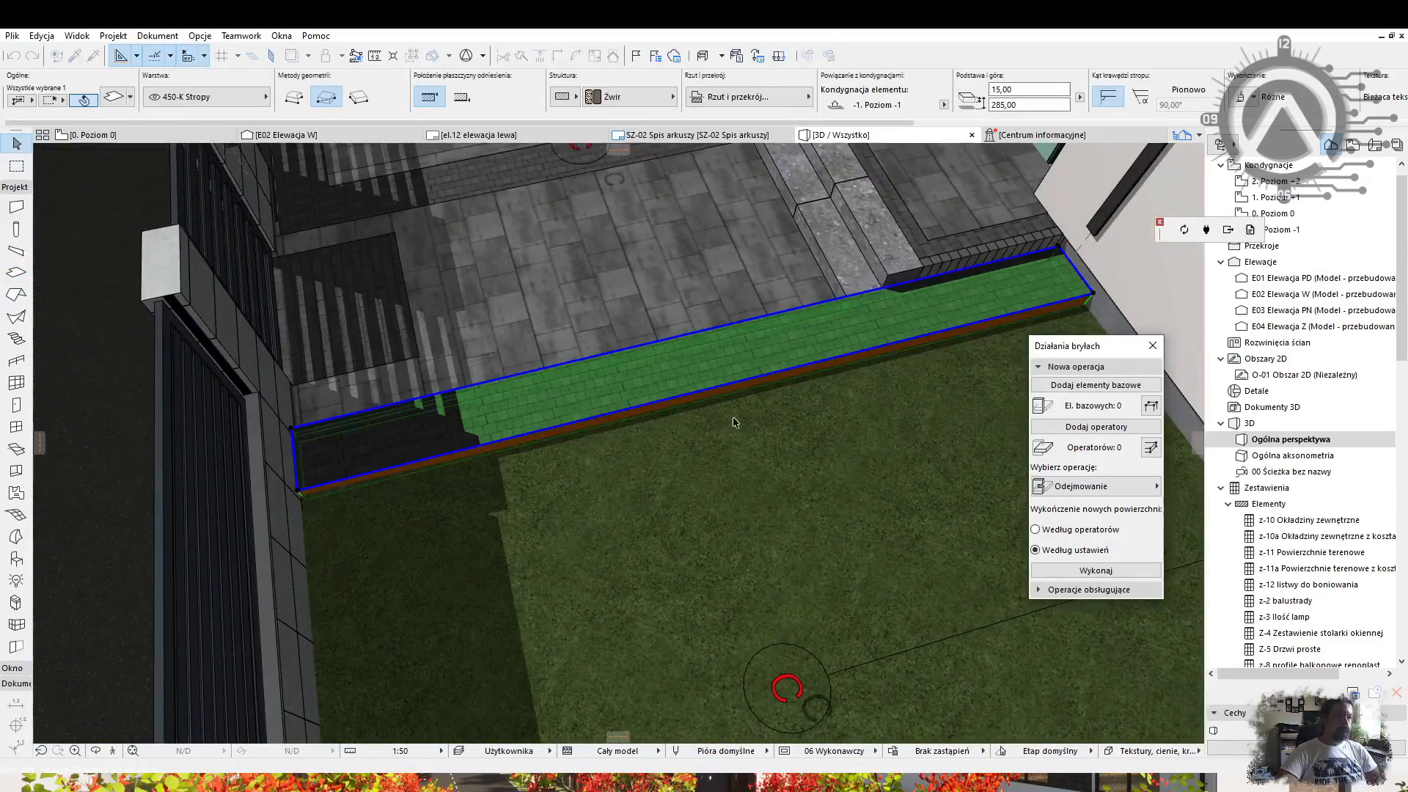
middle_click_drag(685, 451, 528, 470, "shift")
key("Escape")
scroll(370, 432, "down", 3)
middle_click_drag(369, 432, 161, 388, "shift")
Place an edging beam point by the wall and open the gravel slab's settings.
left_click(1014, 312)
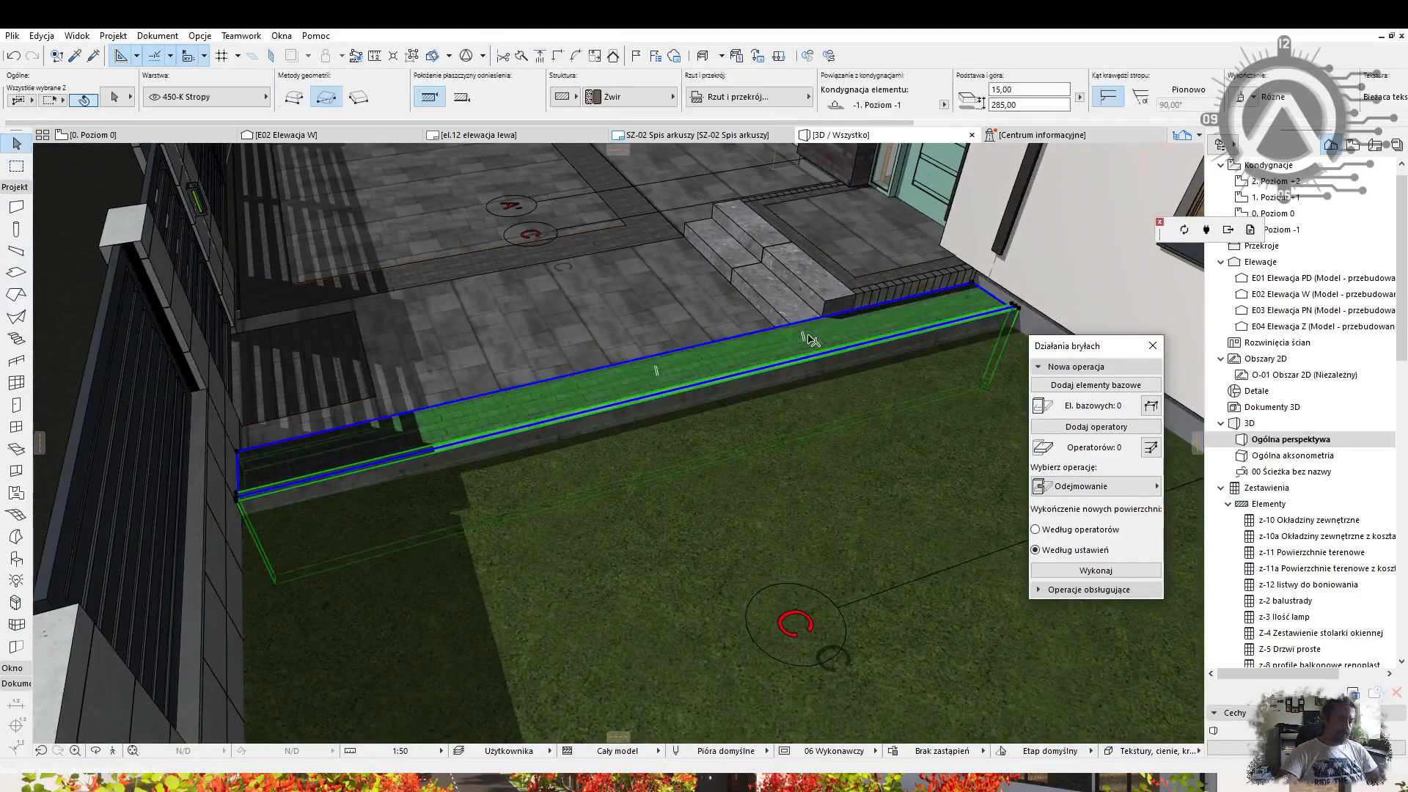
middle_click_drag(810, 339, 1106, 367, "shift")
scroll(704, 300, "up", 4)
middle_click_drag(575, 306, 525, 292, "shift")
left_click(613, 393)
middle_click_drag(613, 393, 652, 480, "shift")
left_click(657, 487)
key("ctrl+t")
Draw a rectangular slab along the lawn edge using the Odejmowanie z odcięciem operation.
left_click(645, 389)
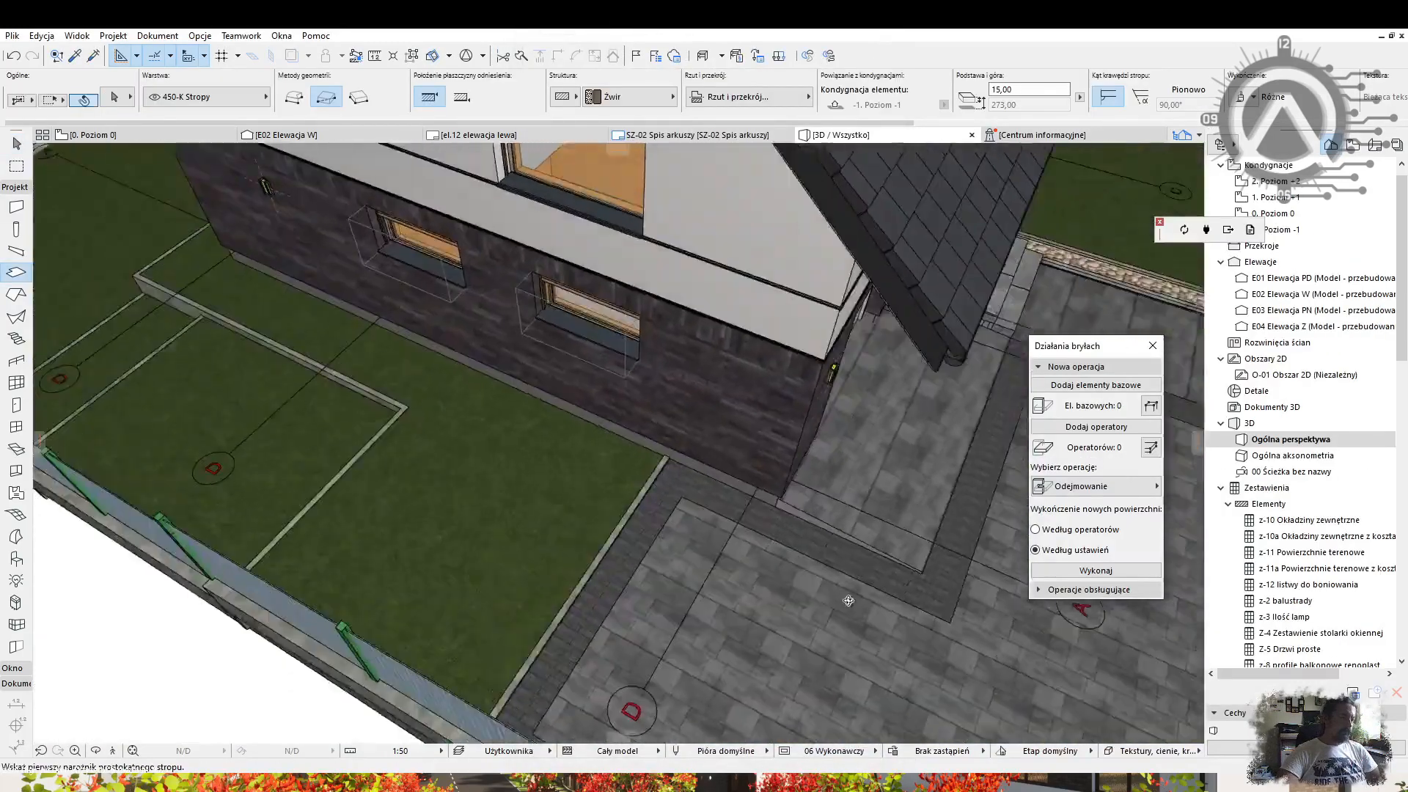
scroll(621, 433, "up", 5)
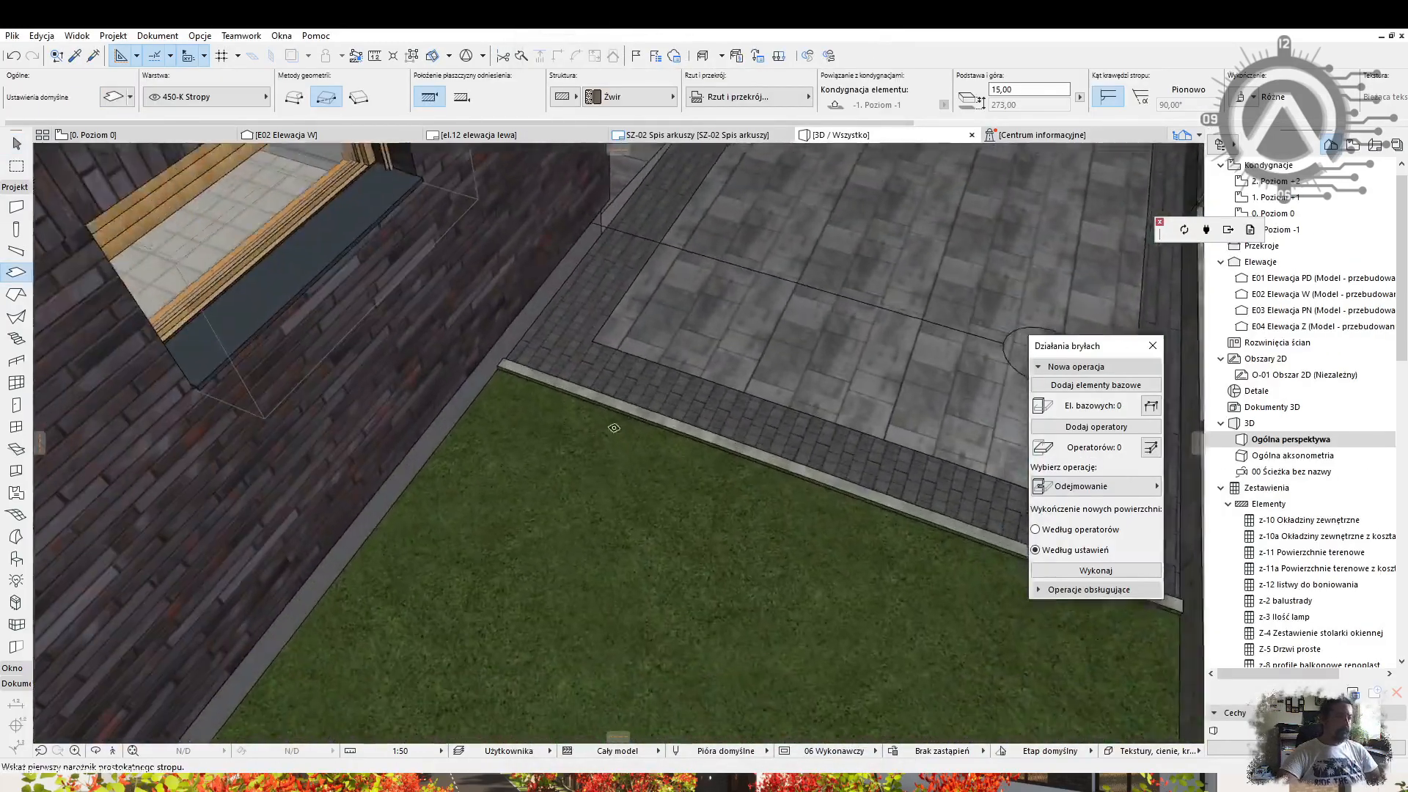
middle_click_drag(621, 433, 335, 415)
left_click(227, 354)
left_click(1092, 486)
left_click(1217, 495)
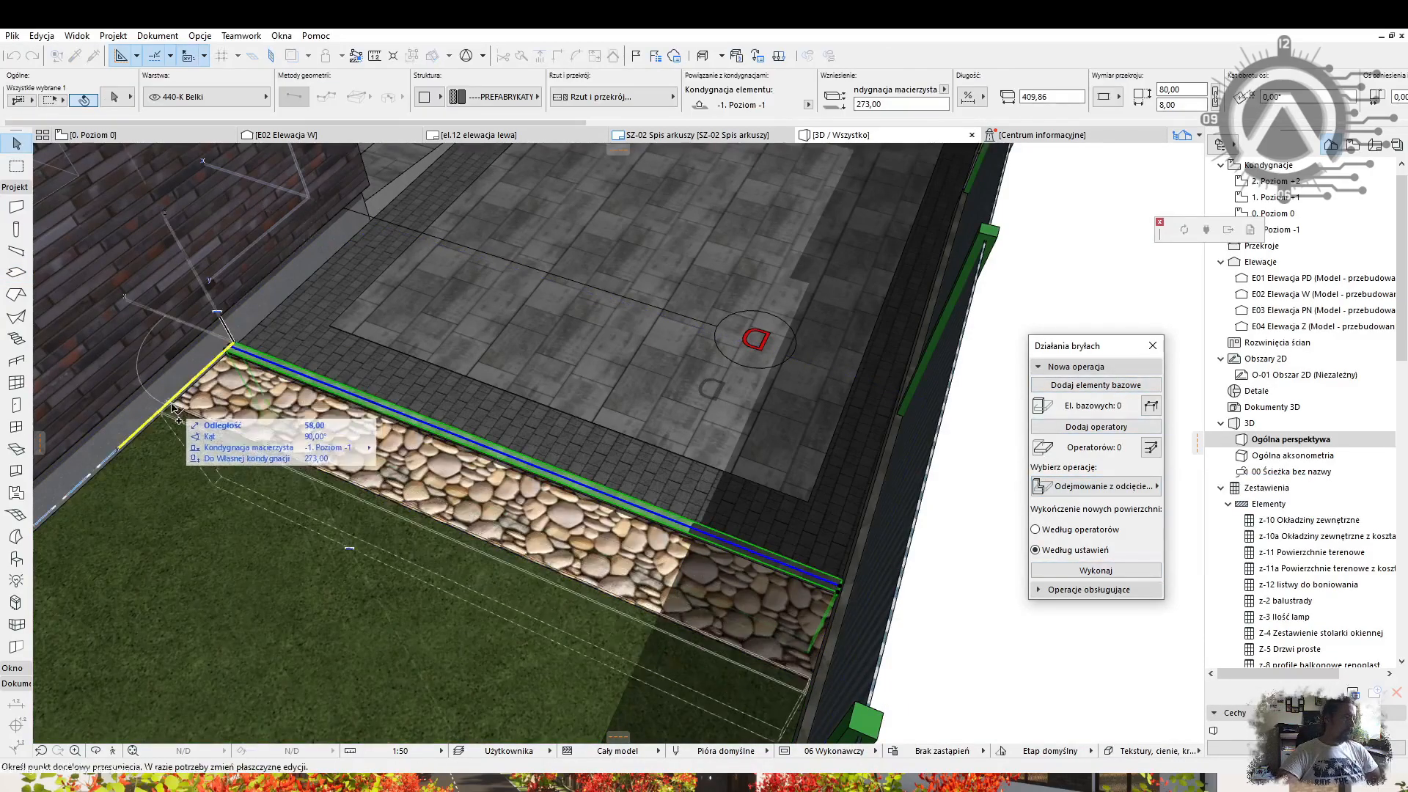
Place the copied curb beam along the gravel strip and offset the patio border slab's edge.
left_click(173, 406)
key("Escape")
scroll(691, 559, "down", 4)
middle_click_drag(691, 560, 594, 482, "shift")
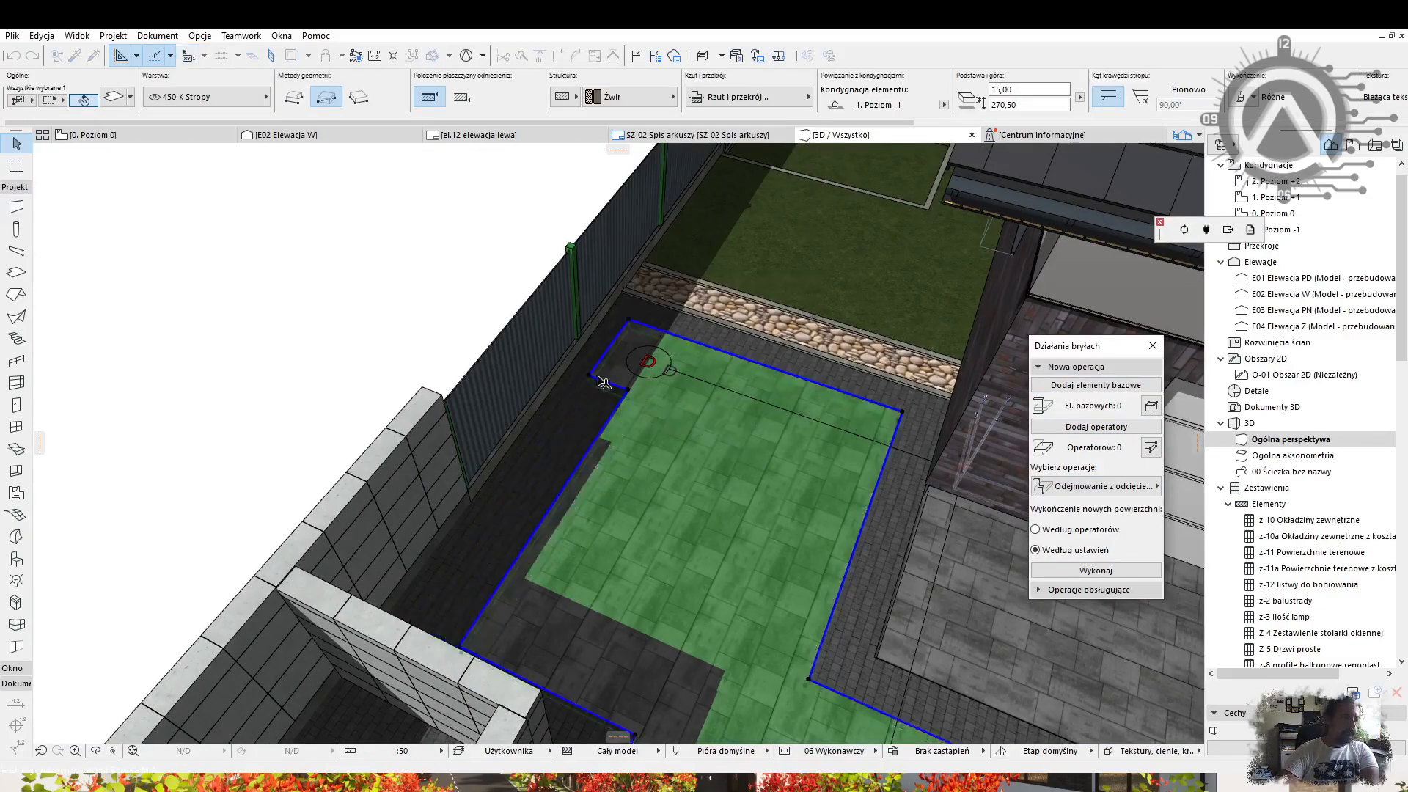
left_click(519, 445)
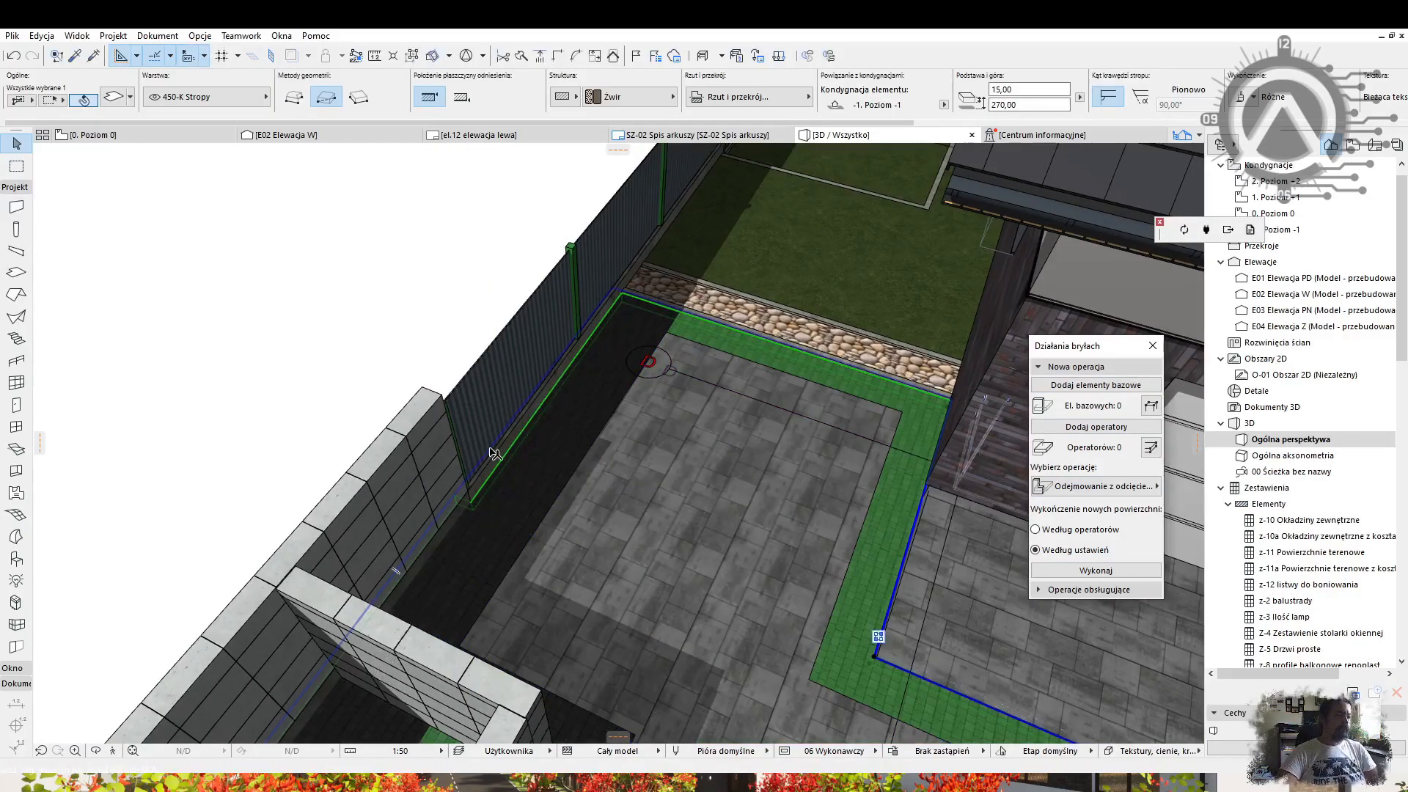
scroll(568, 431, "up", 3)
left_click(641, 320)
Extend the gravel slab into an L-shape at the strip's corner.
scroll(652, 321, "down", 5)
middle_click_drag(685, 323, 754, 315, "shift")
scroll(707, 506, "up", 3)
left_click(707, 506, "alt")
left_click(706, 506)
middle_click_drag(707, 506, 580, 565, "shift")
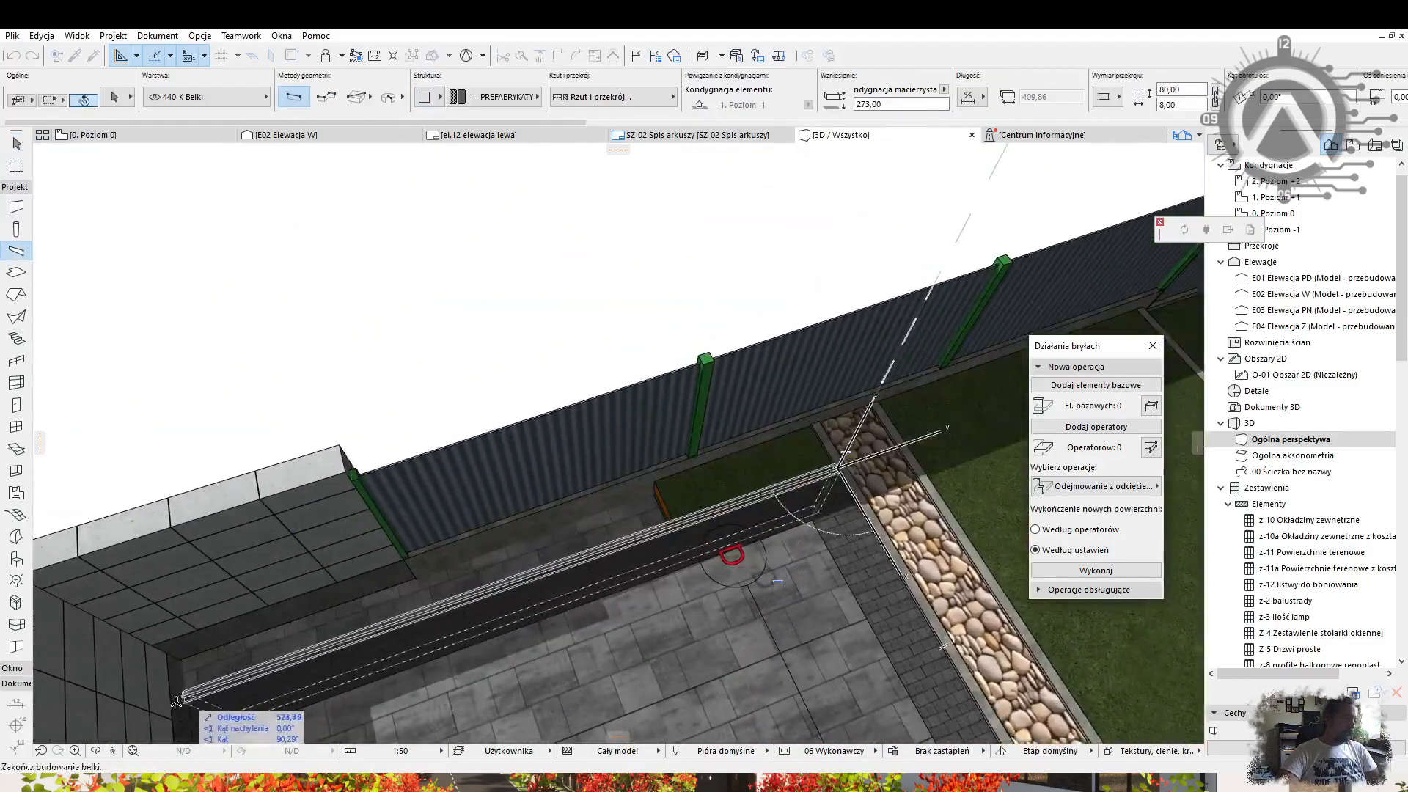
key("Escape")
key("Escape")
left_click(867, 410)
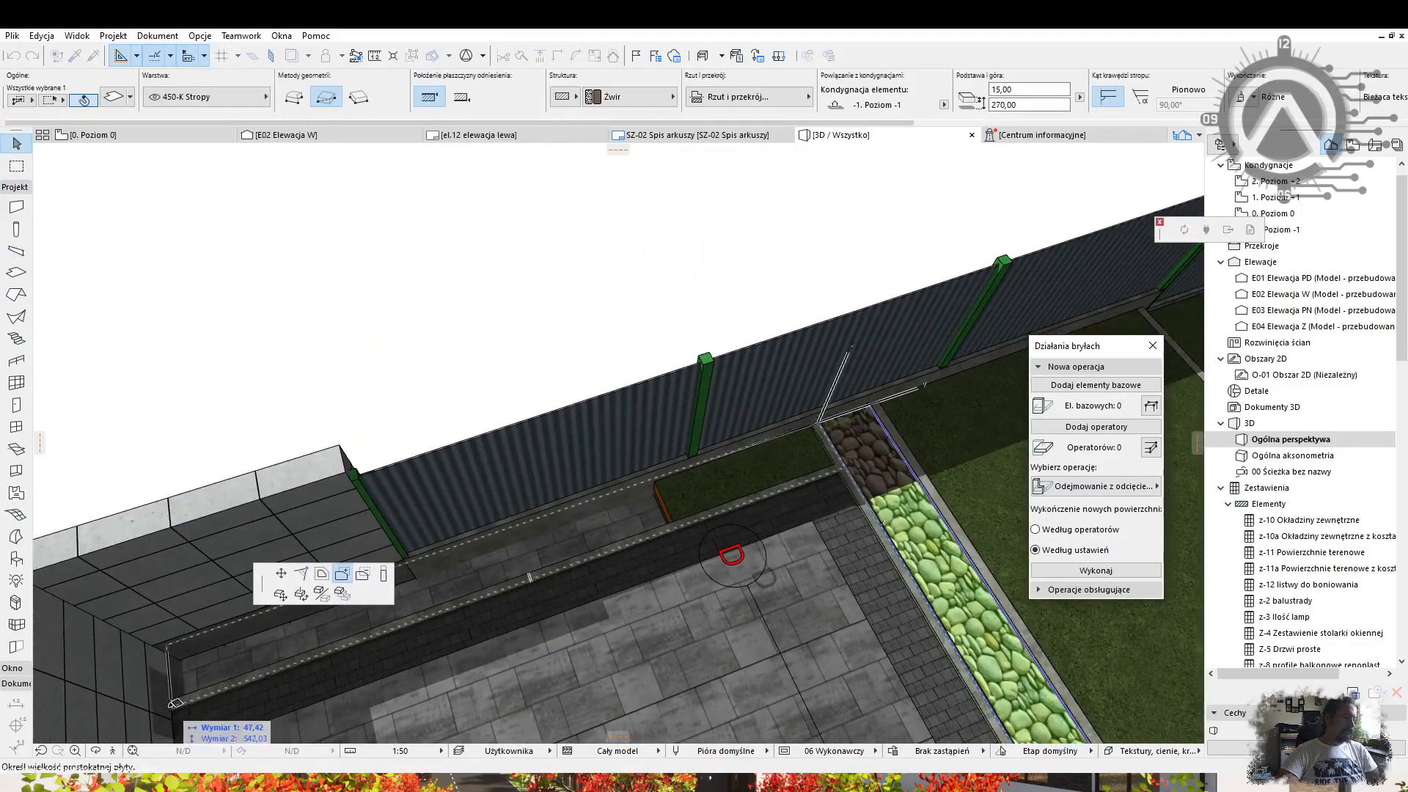
left_click(173, 705)
key("Escape")
Join the two curb beams at the corner.
left_click(807, 486)
left_click(876, 524, "shift")
left_click(557, 56)
key("Escape")
scroll(921, 474, "down", 5)
middle_click_drag(920, 474, 741, 469, "shift")
Export the model as a Datasmith file into the project folder under a new name.
left_click(1228, 230)
left_click(593, 156)
scroll(1050, 285, "down", 10)
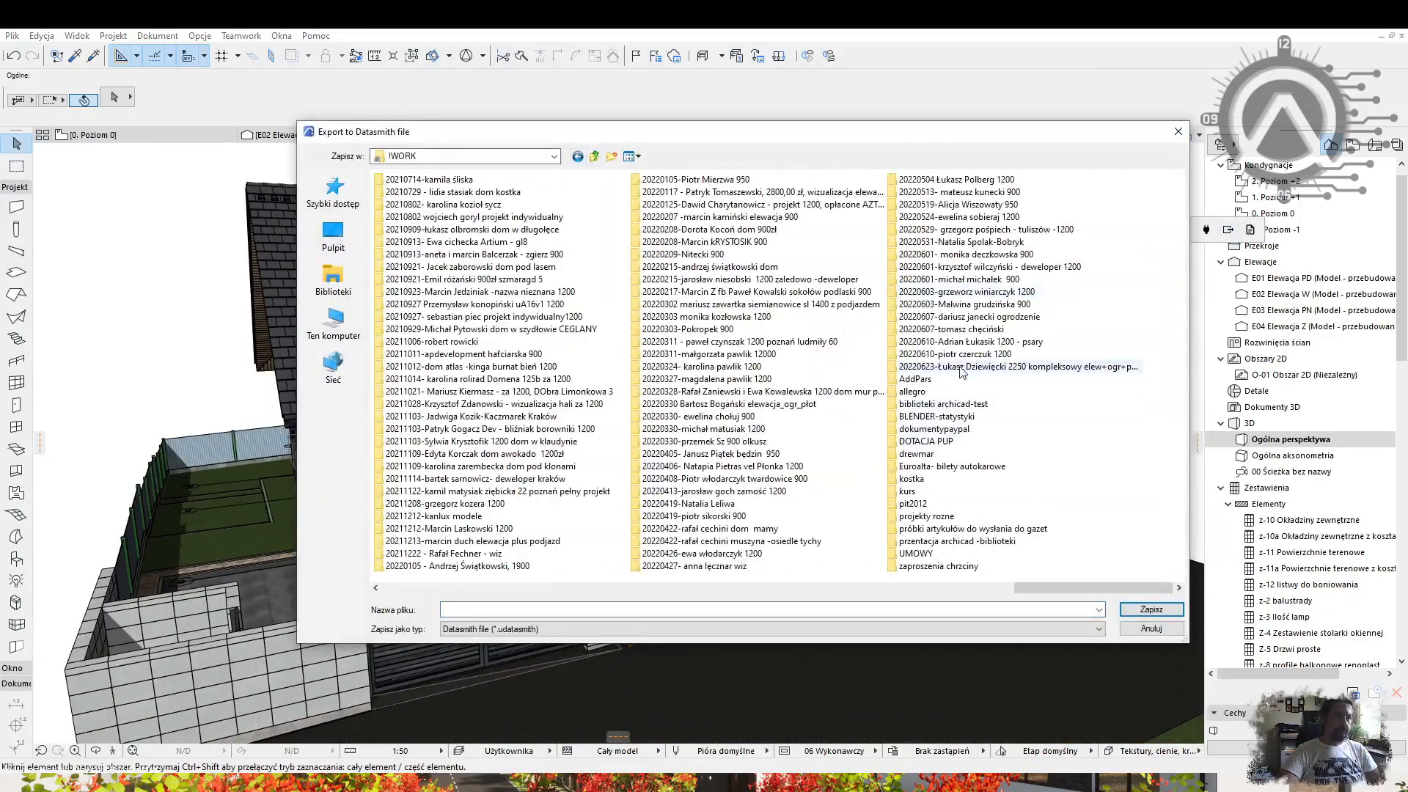
double_click(961, 368)
type("łukasz")
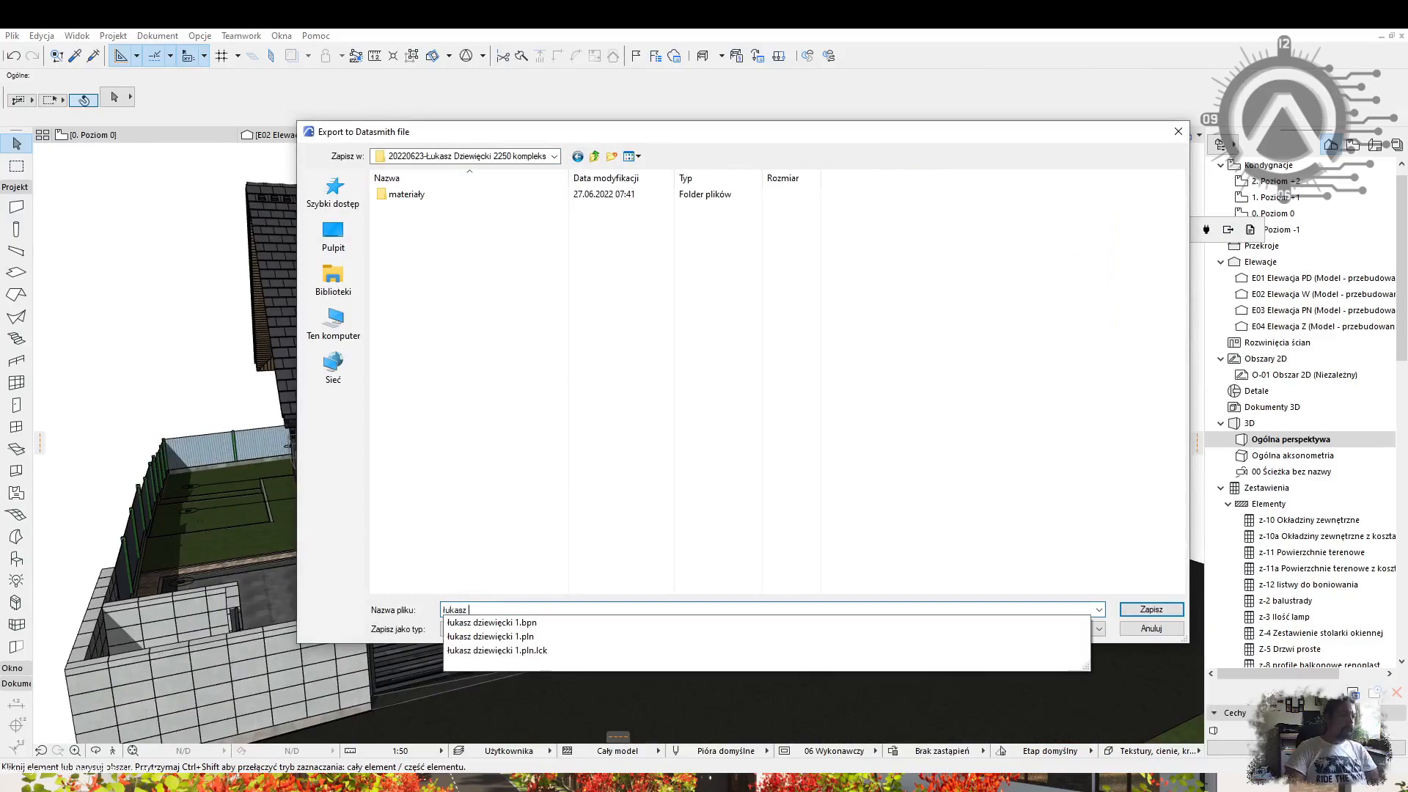
key("Return")
Switch to the 0. Poziom 0 floor plan.
key("F2")
scroll(660, 361, "up", 2)
scroll(608, 440, "down", 2)
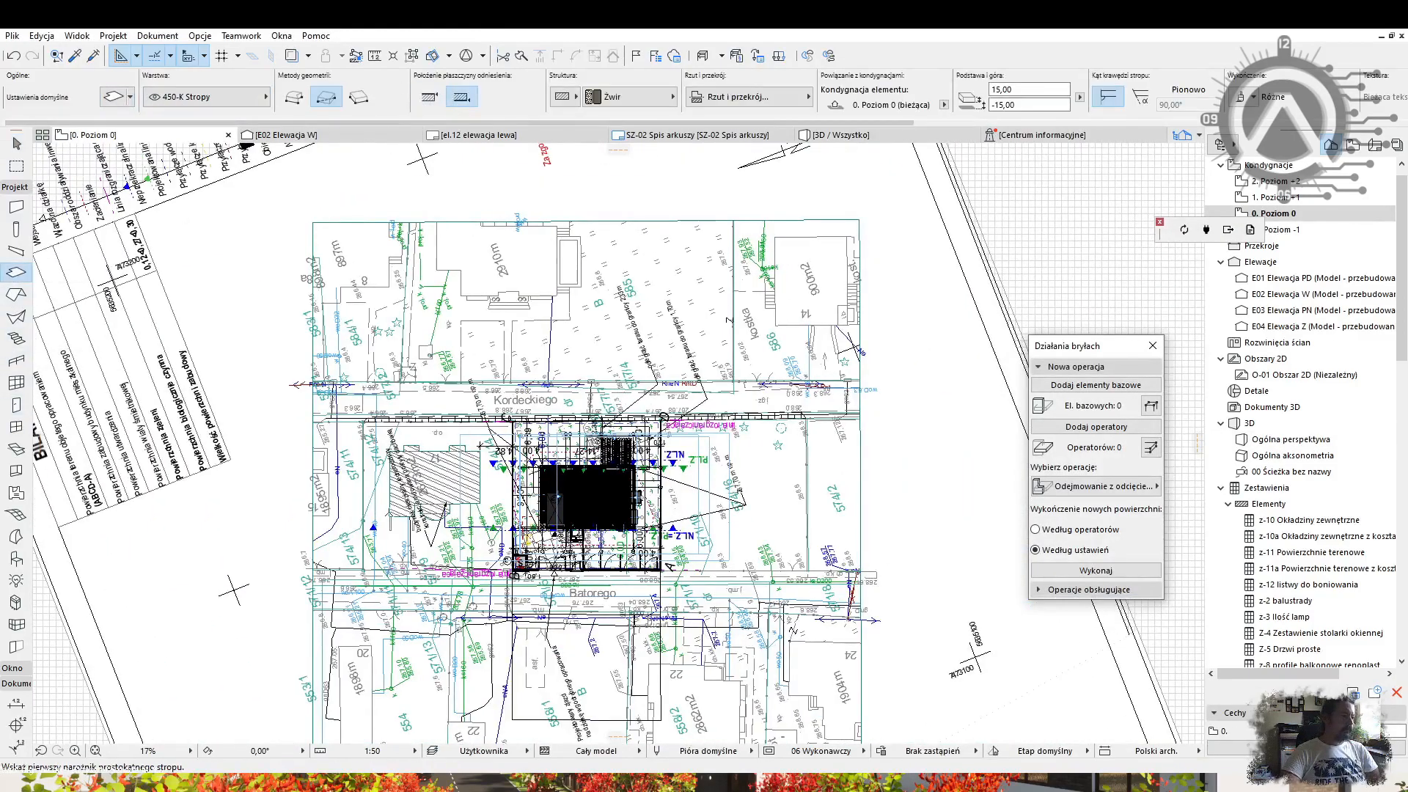
Draw a rectangular slab on the lower-left plot south of Batorego.
scroll(391, 497, "up", 3)
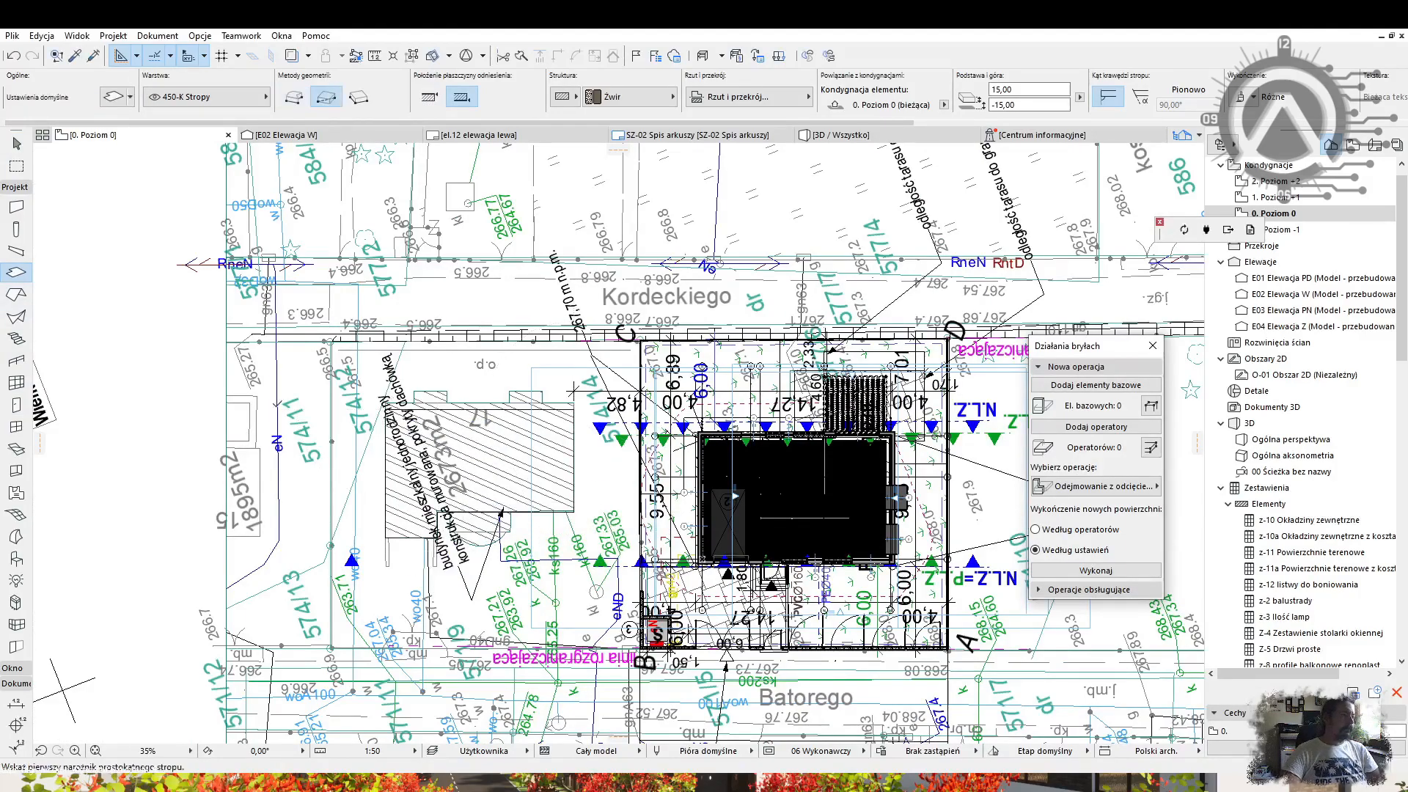
scroll(616, 440, "down", 2)
middle_click_drag(513, 686, 508, 166)
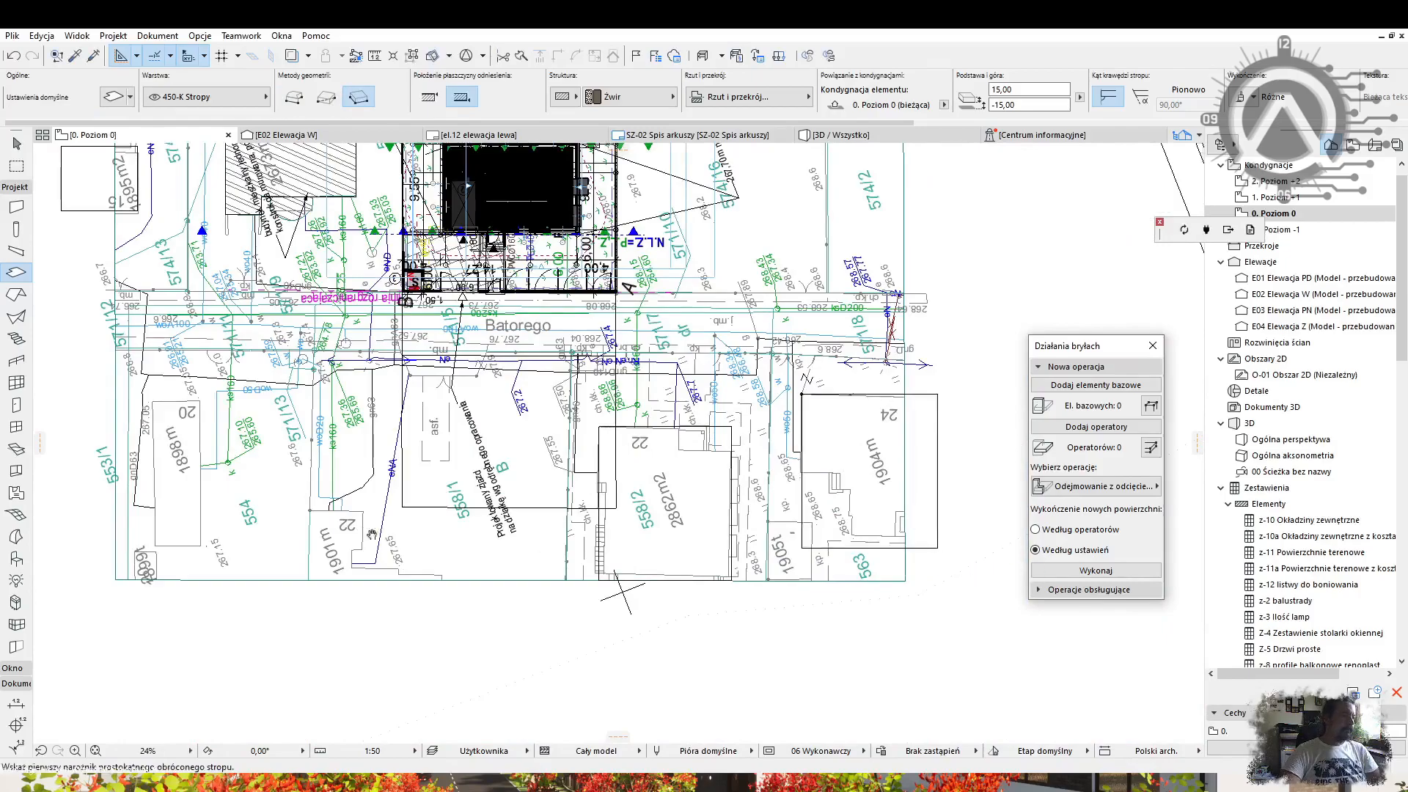
middle_click_drag(315, 537, 493, 564)
left_click(378, 432)
left_click(377, 574)
middle_click_drag(645, 352, 486, 531)
key("Escape")
Return to the 3D view of the whole site and select the green terrain mesh.
key("F3")
scroll(762, 437, "down", 5)
middle_click_drag(762, 437, 801, 536, "shift")
left_click(801, 536)
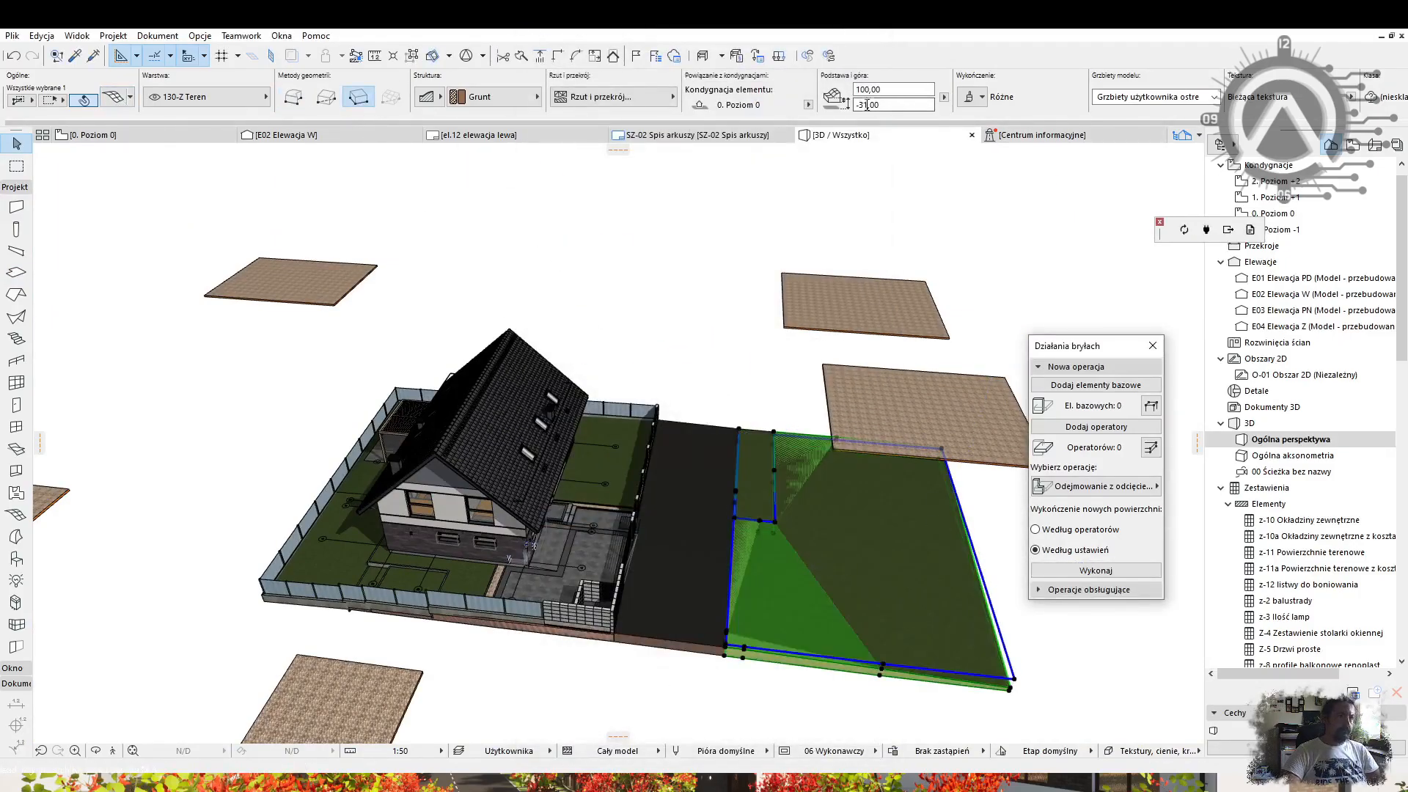
Undo the terrain mesh change and select the neighbouring-plot slabs.
key("ctrl+z")
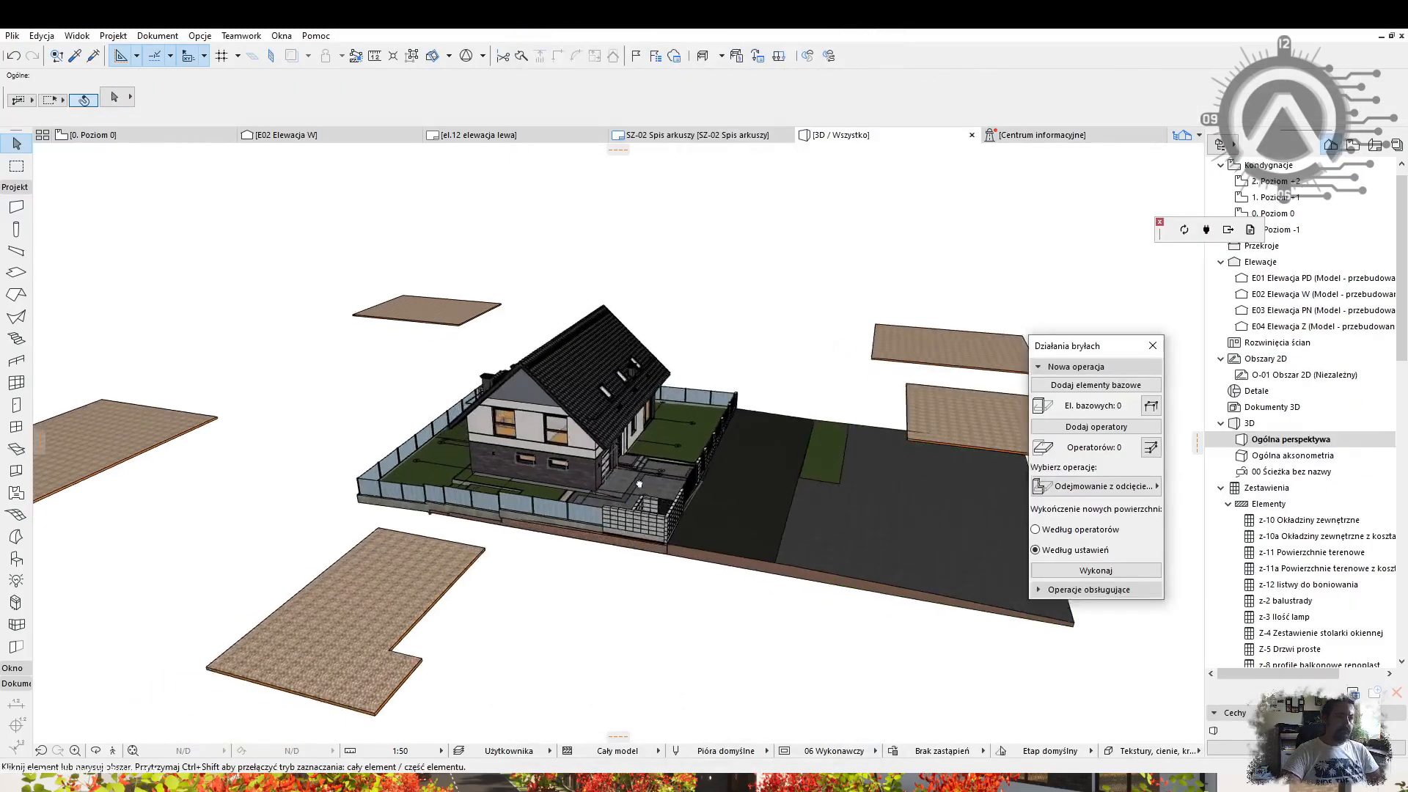
middle_click_drag(639, 484, 696, 498, "shift")
scroll(638, 484, "down", 3)
scroll(639, 483, "down", 3)
left_click(740, 570, "shift")
left_click(533, 618, "shift")
left_click(528, 530, "shift")
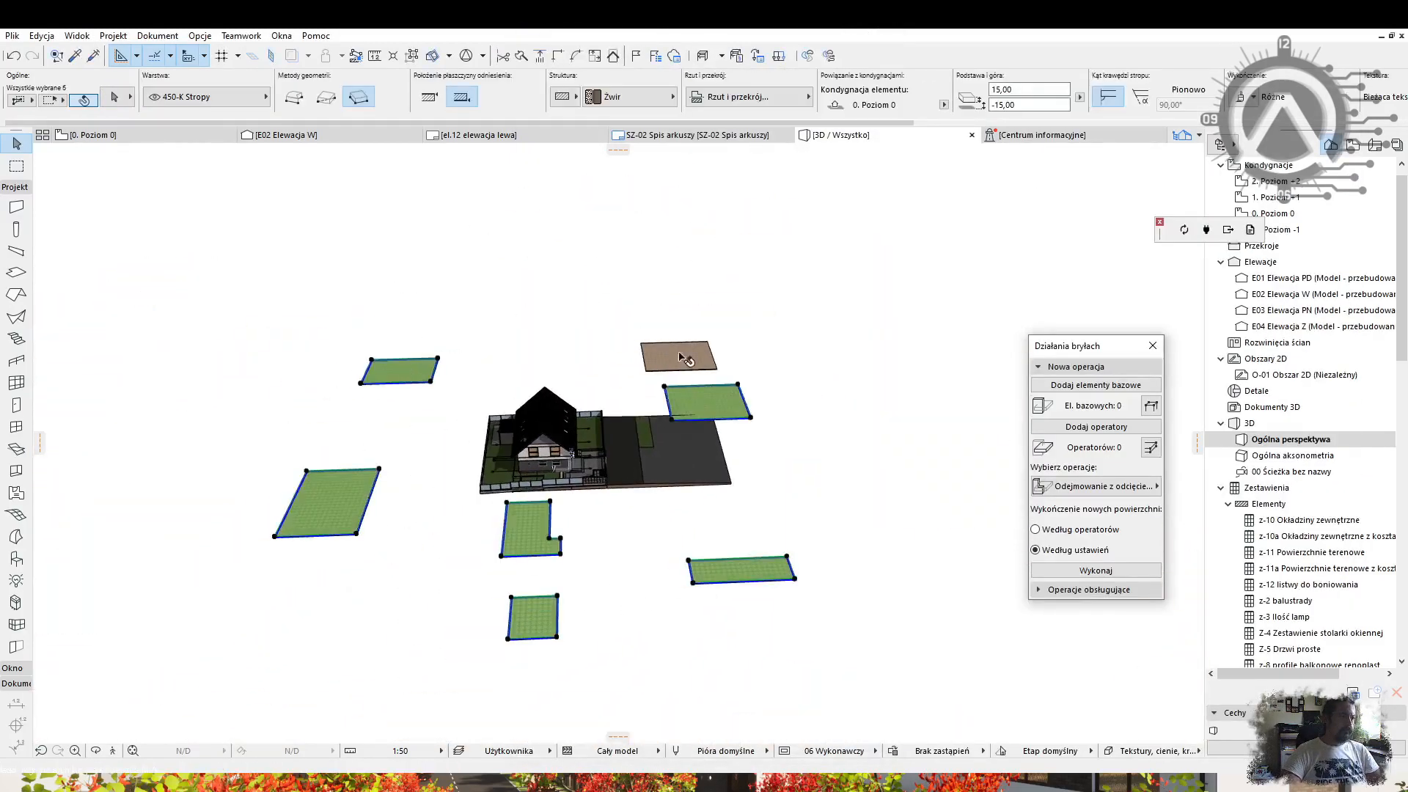
left_click(682, 369, "shift")
Give the selected slabs Farba - Karmin on all surfaces and thickness 500.
key("ctrl+t")
left_click(600, 384)
left_click(1000, 659)
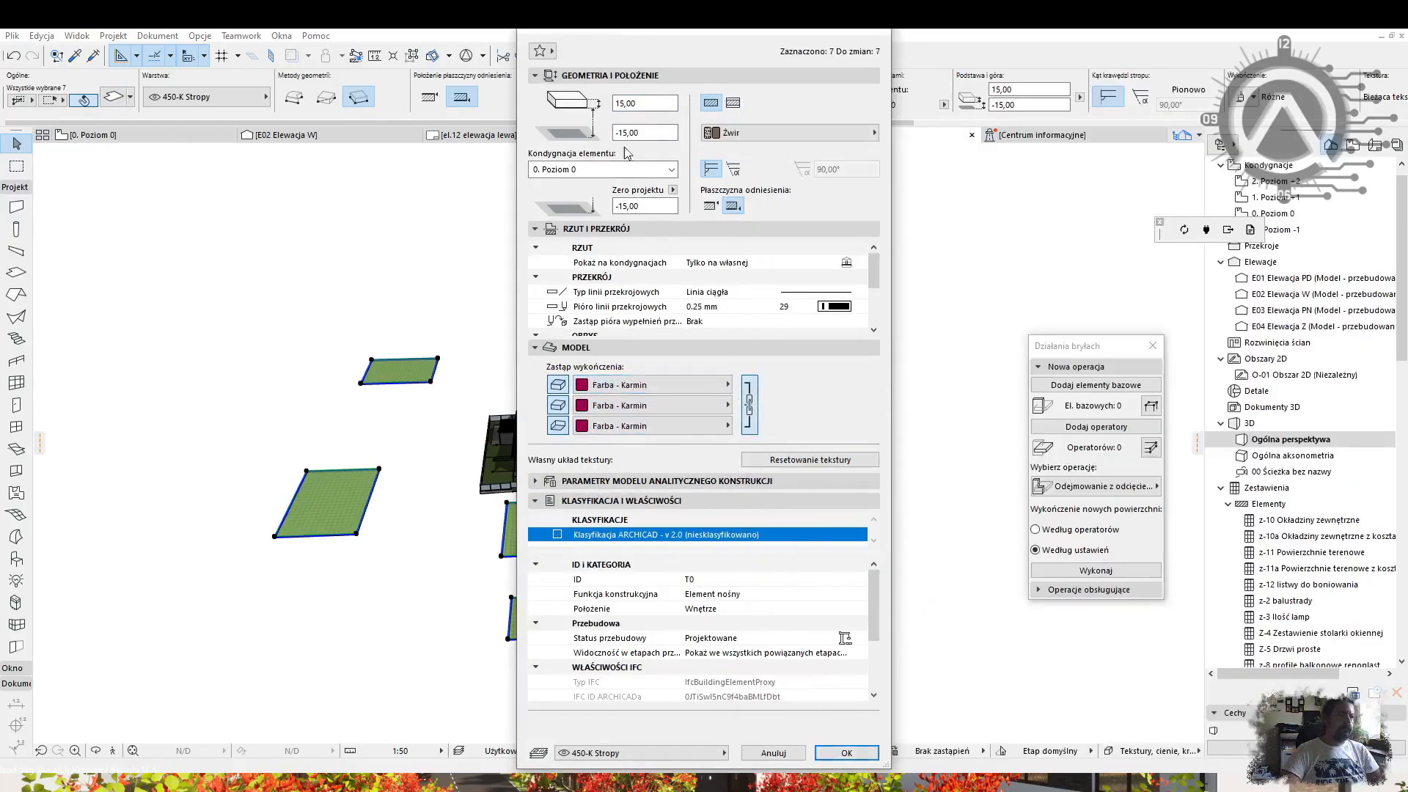
type("500")
key("Return")
key("Escape")
Move the terrain mesh to the other side of the plot.
scroll(557, 425, "up", 4)
middle_click_drag(558, 425, 791, 461, "shift")
scroll(575, 380, "up", 4)
middle_click_drag(733, 367, 864, 492, "shift")
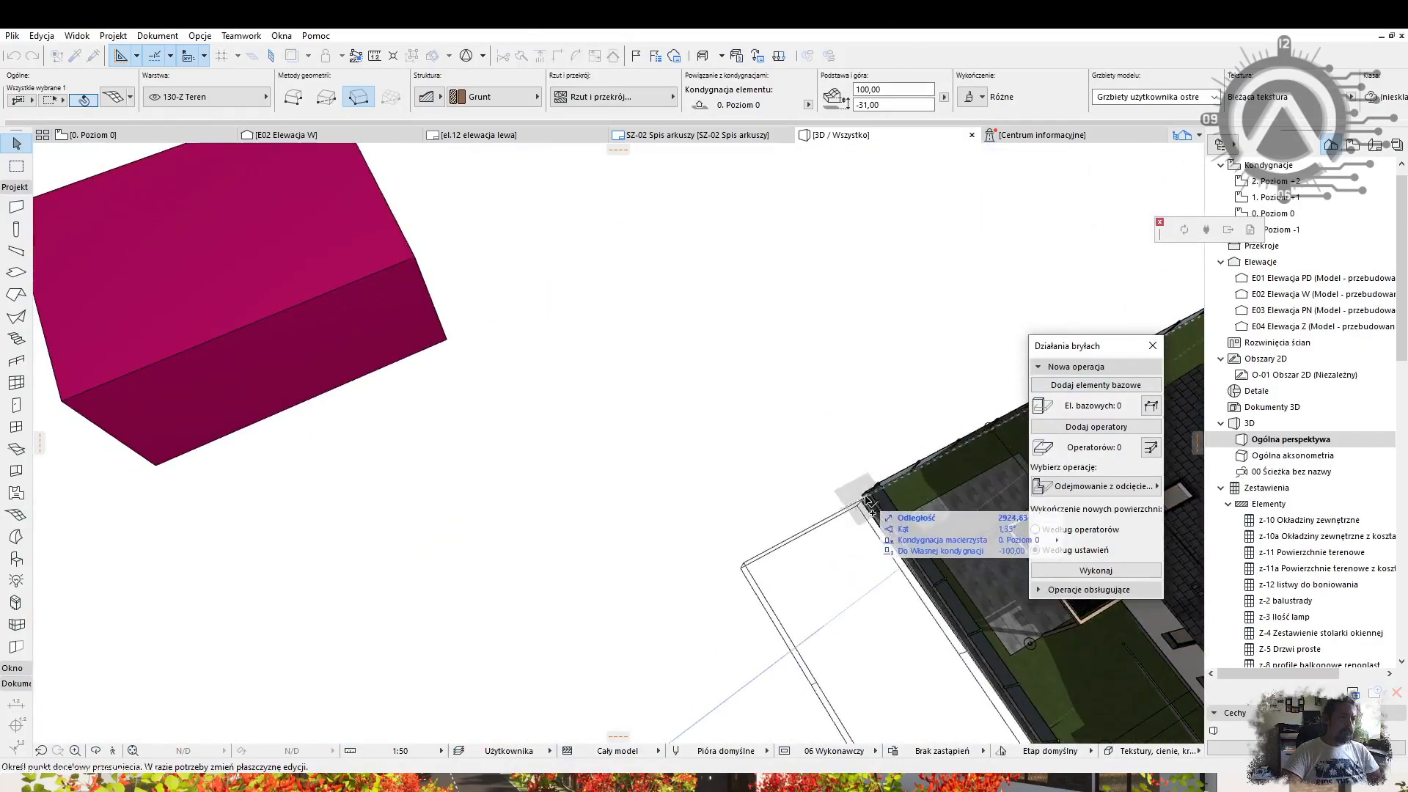
left_click(865, 490)
scroll(864, 491, "down", 4)
middle_click_drag(669, 231, 788, 371, "shift")
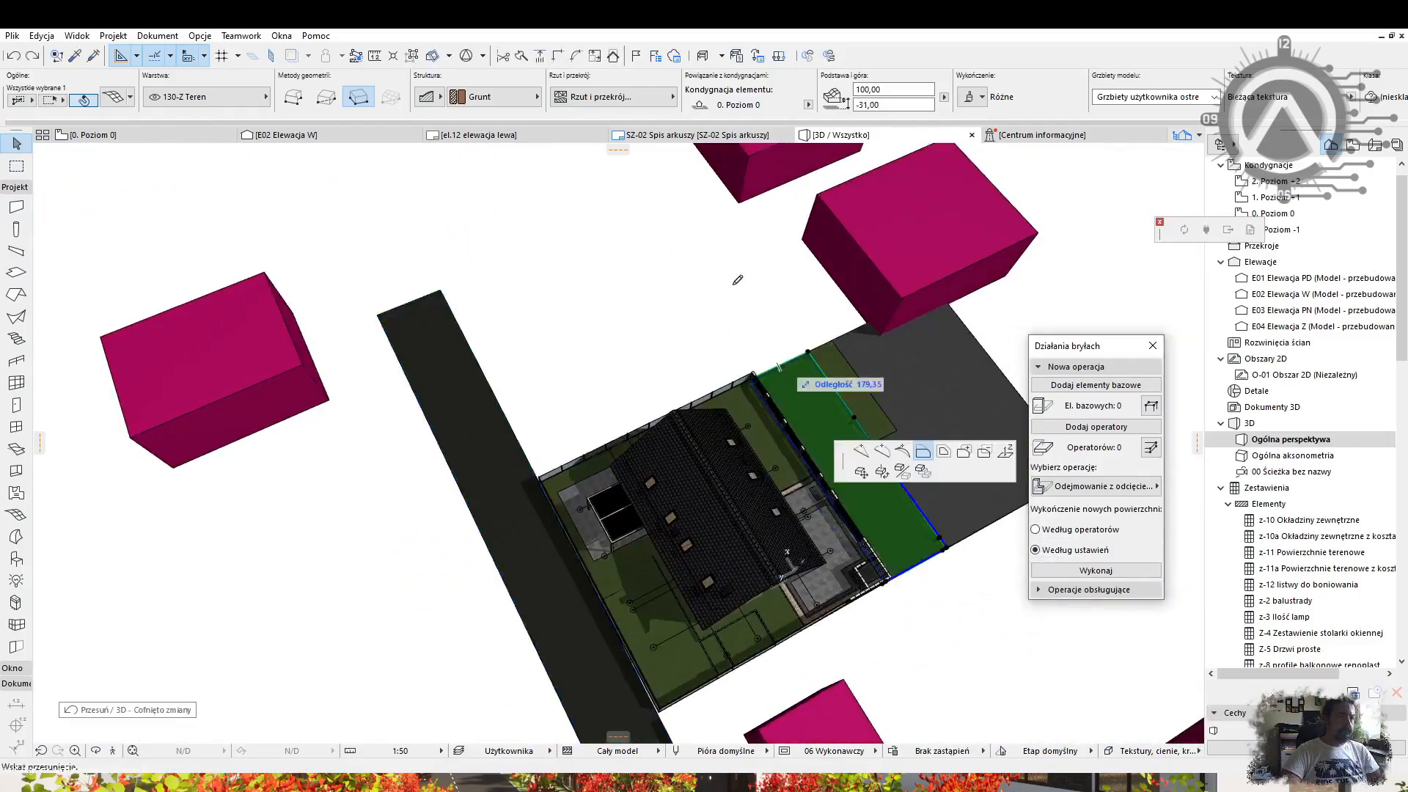
key("Escape")
Remove the left terrain strip and move a strip vertically to a new height.
middle_click_drag(1005, 651, 829, 511, "shift")
left_click(829, 512)
key("Delete")
left_click(575, 422)
key("ctrl+d")
left_click(575, 411)
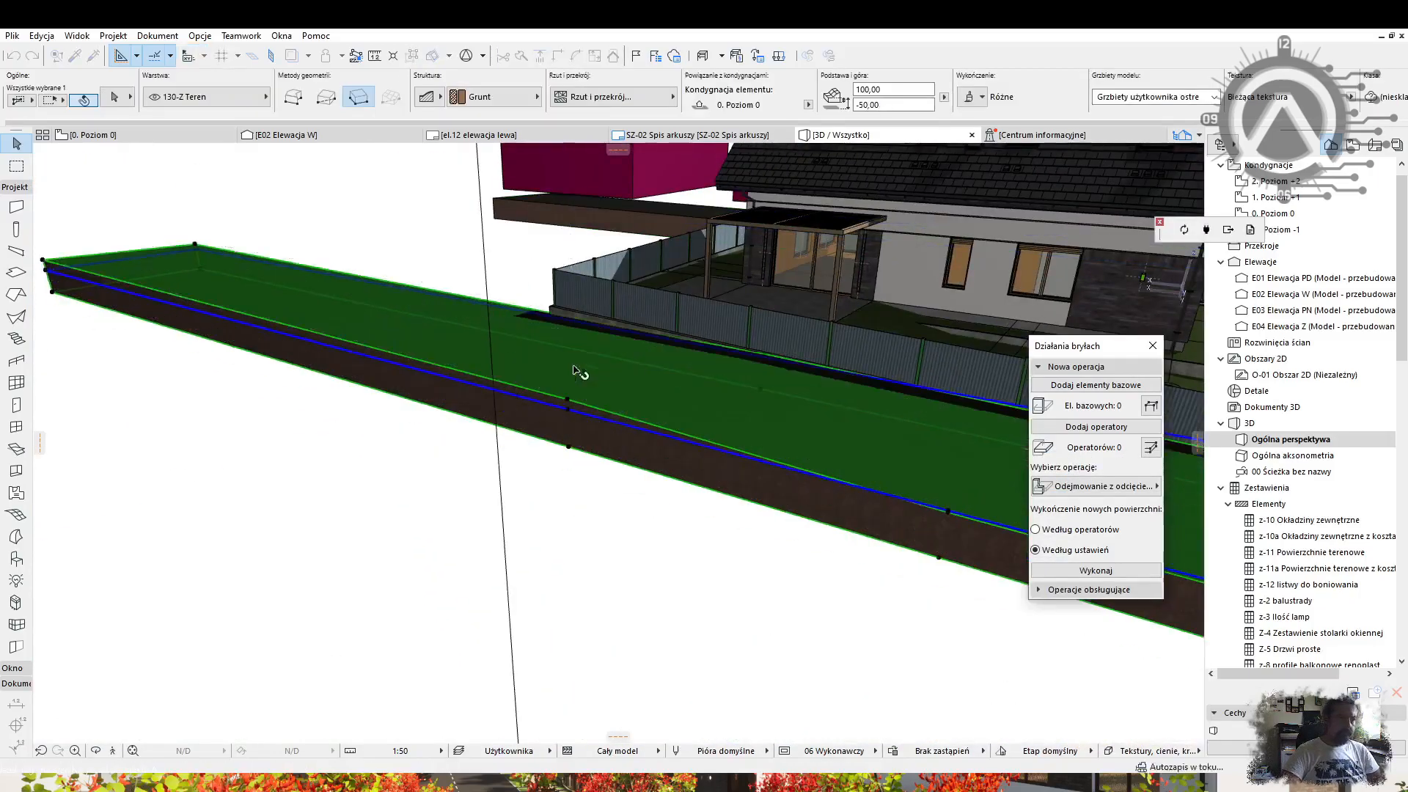
scroll(574, 374, "down", 5)
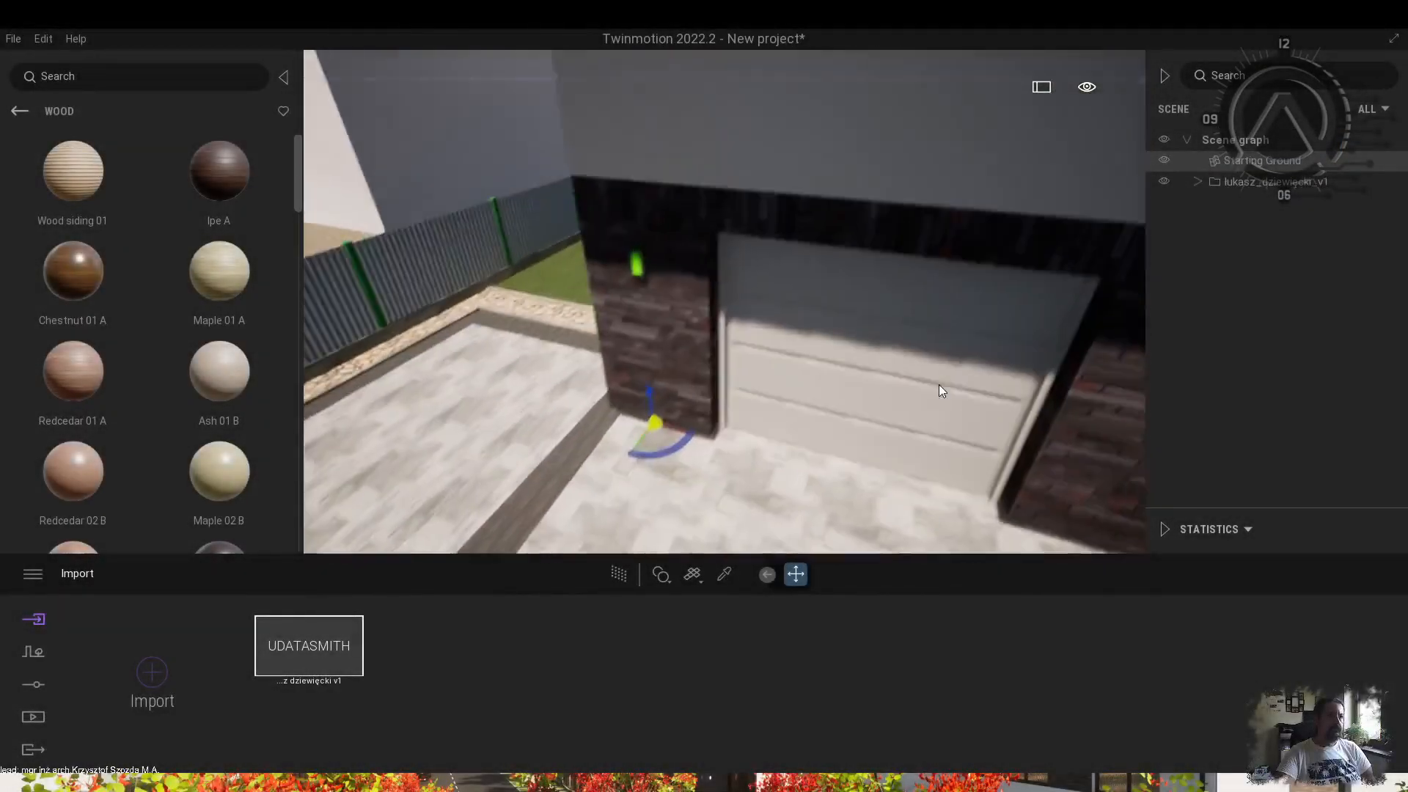
Check the stair material's colour settings and return to the material categories.
left_click(20, 110)
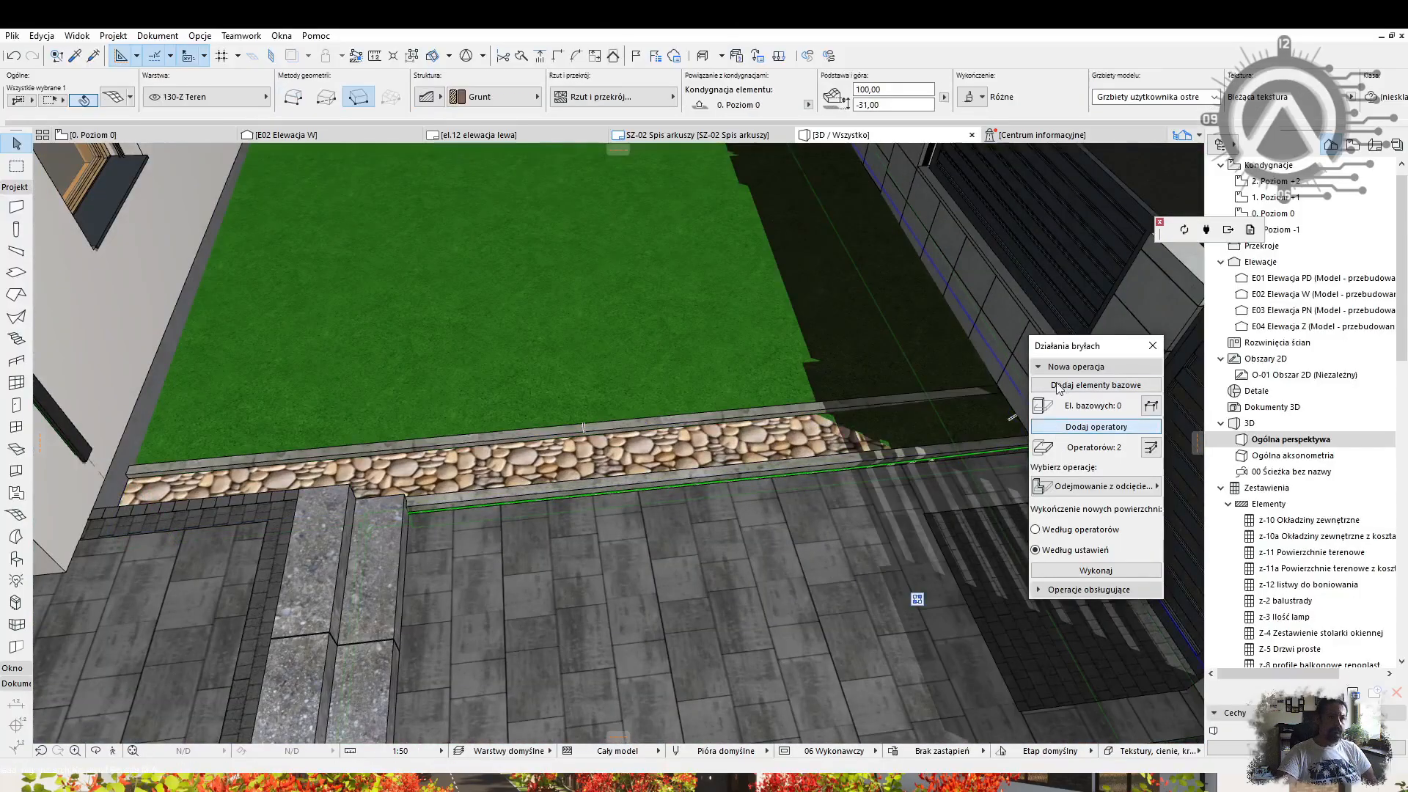
left_click(565, 678)
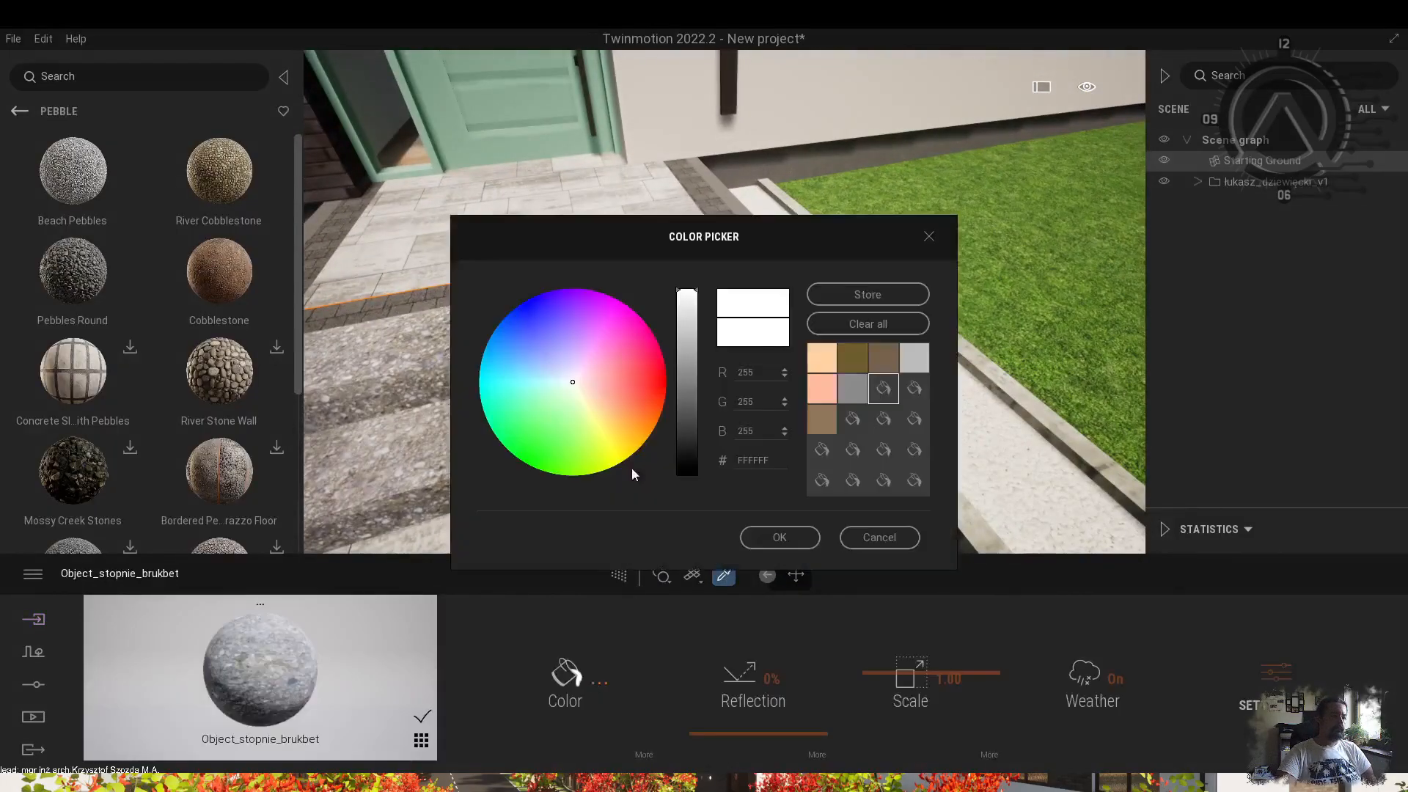
left_click(777, 536)
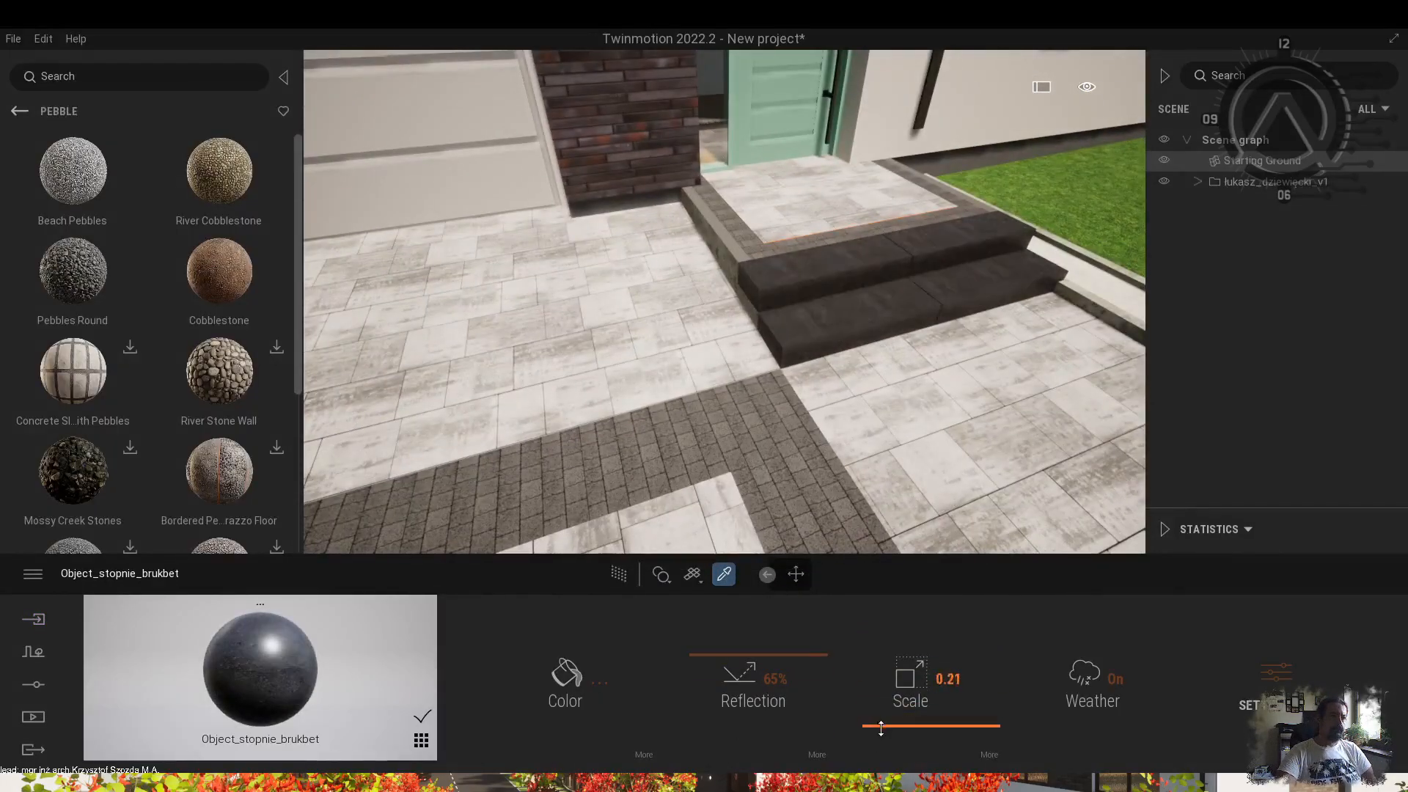
left_click(20, 111)
Apply Concrete Wall to the front steps and adjust its texture scale.
left_click_drag(225, 273, 782, 280)
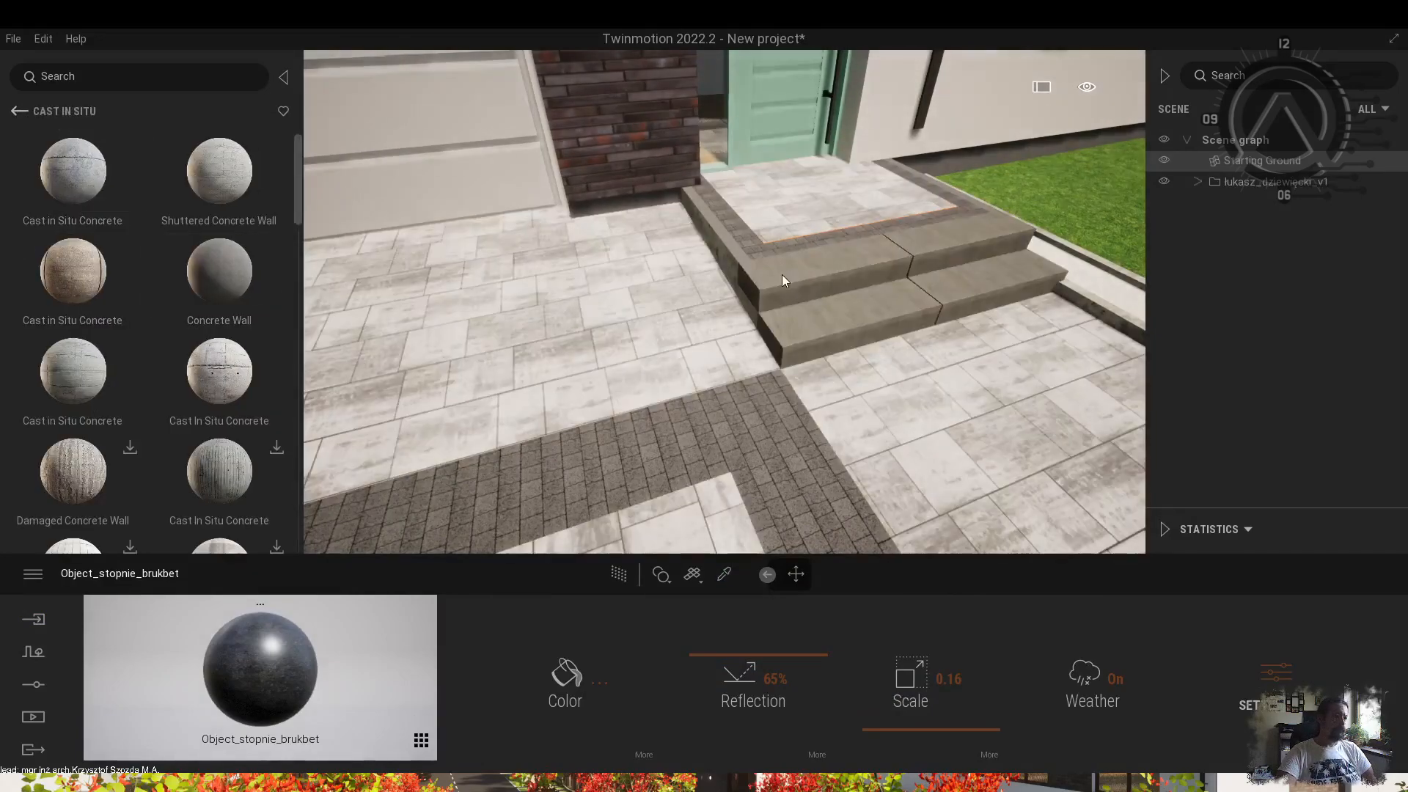
scroll(855, 228, "up", 5)
middle_click_drag(854, 228, 733, 330)
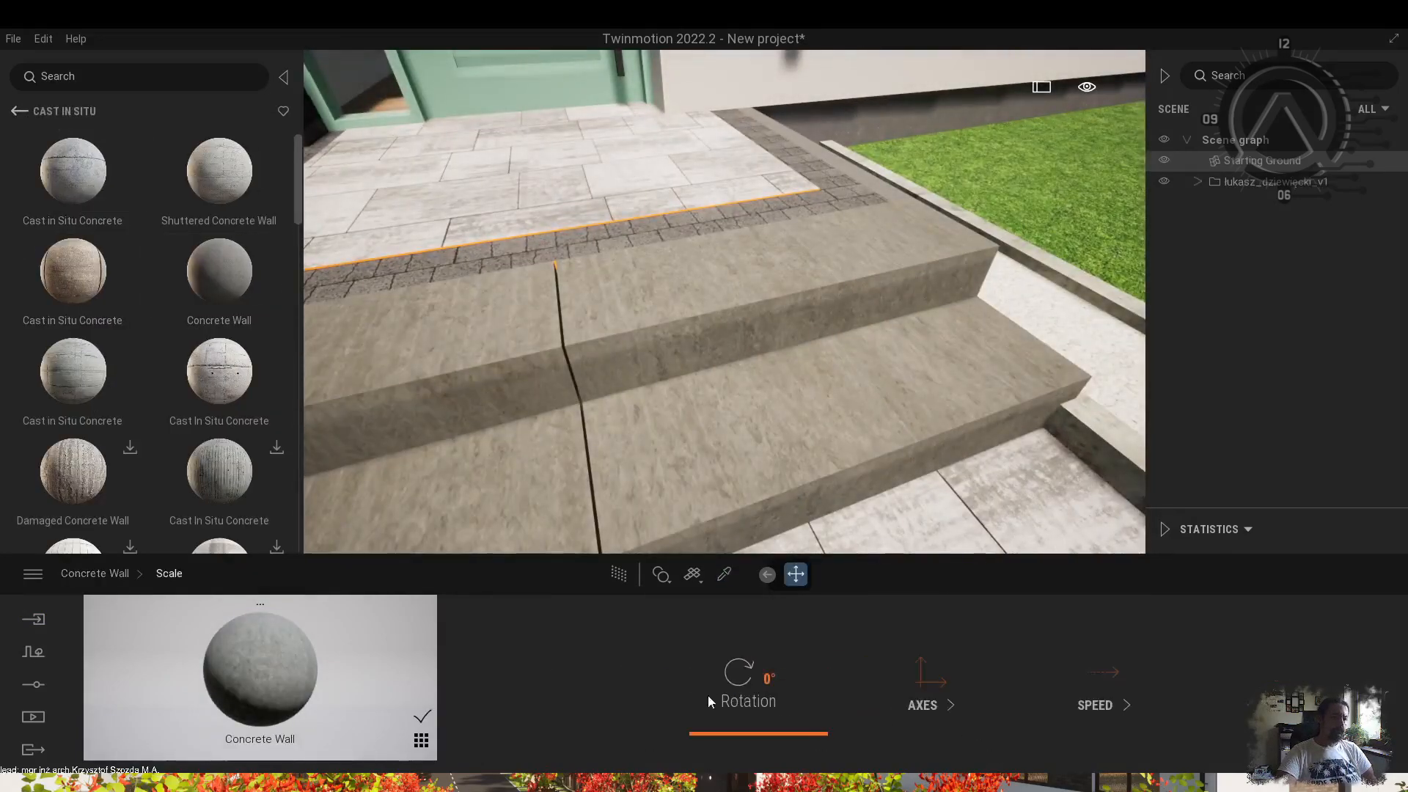
left_click(566, 678)
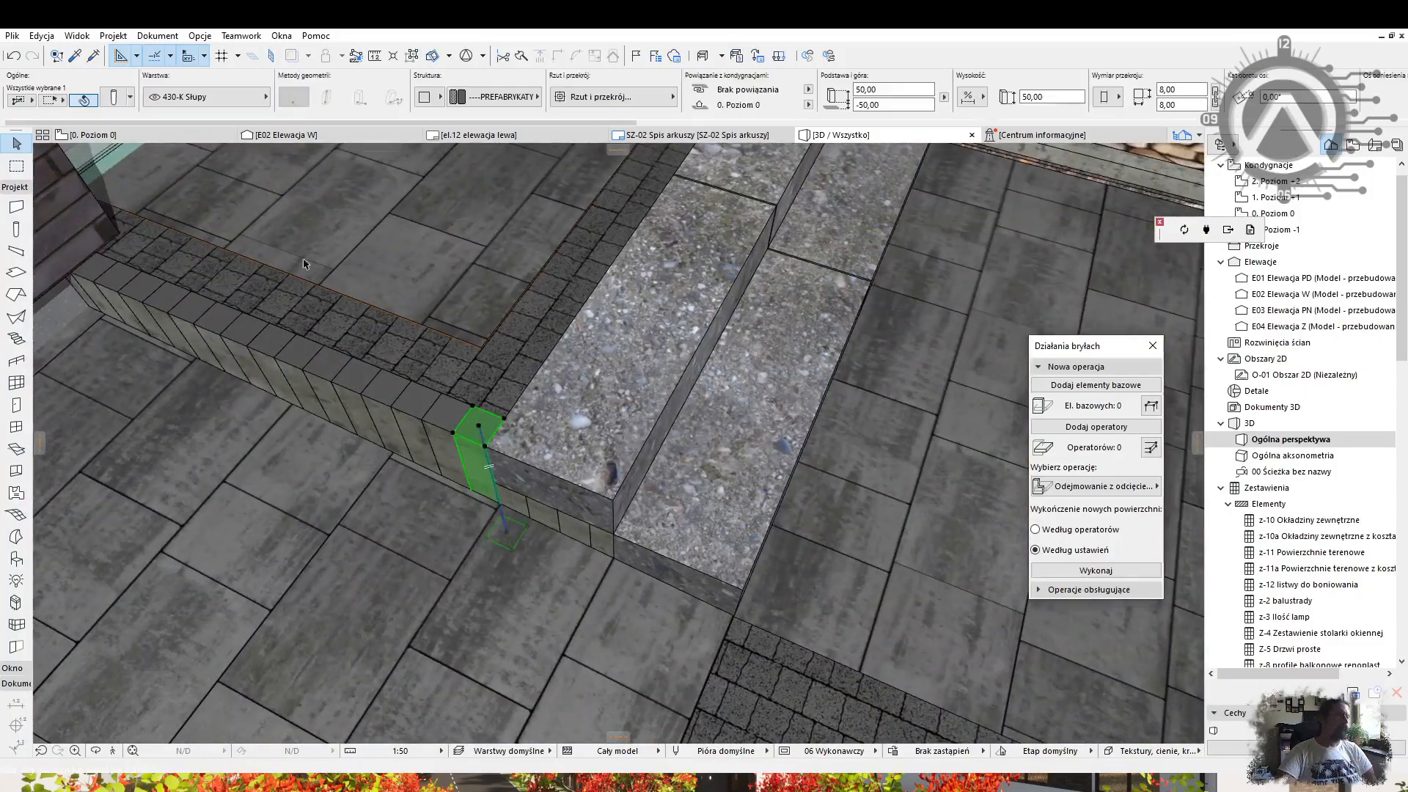
Set Find & Select criteria to Element Type Column with Width 8,00.
key("ctrl+f")
left_click(725, 358)
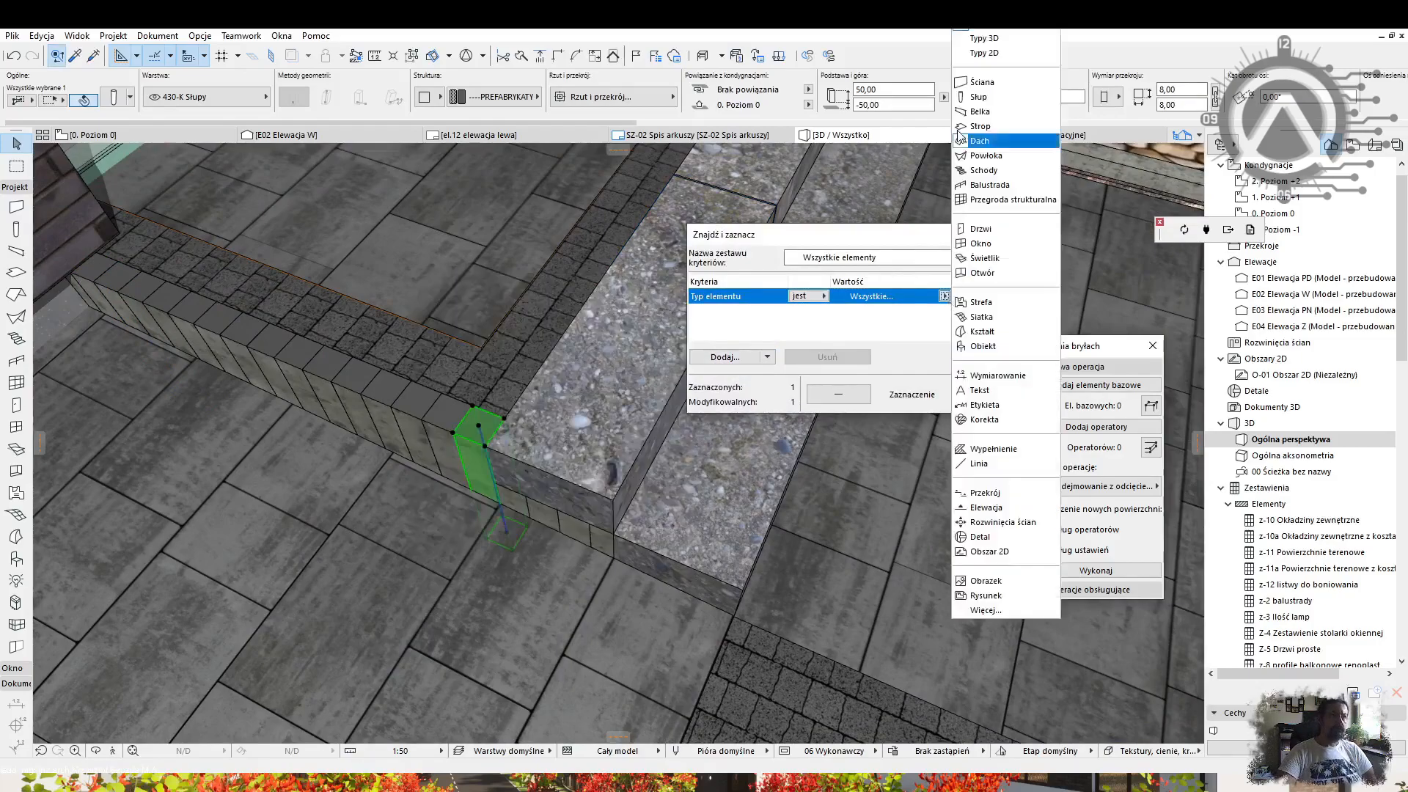
left_click(1004, 139)
left_click(725, 357)
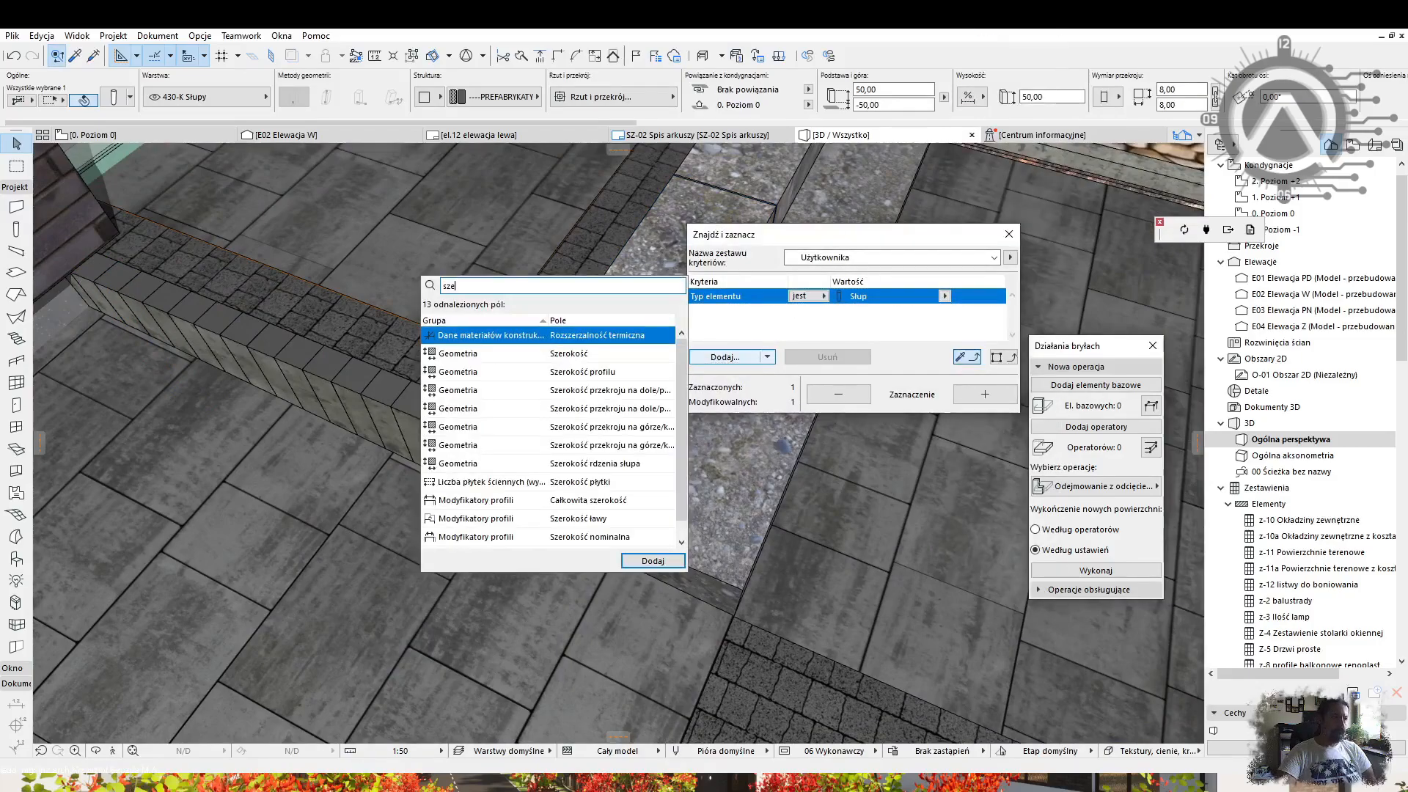
left_click_drag(853, 312, 758, 305)
type("8,00")
key("ctrl+t")
key("Return")
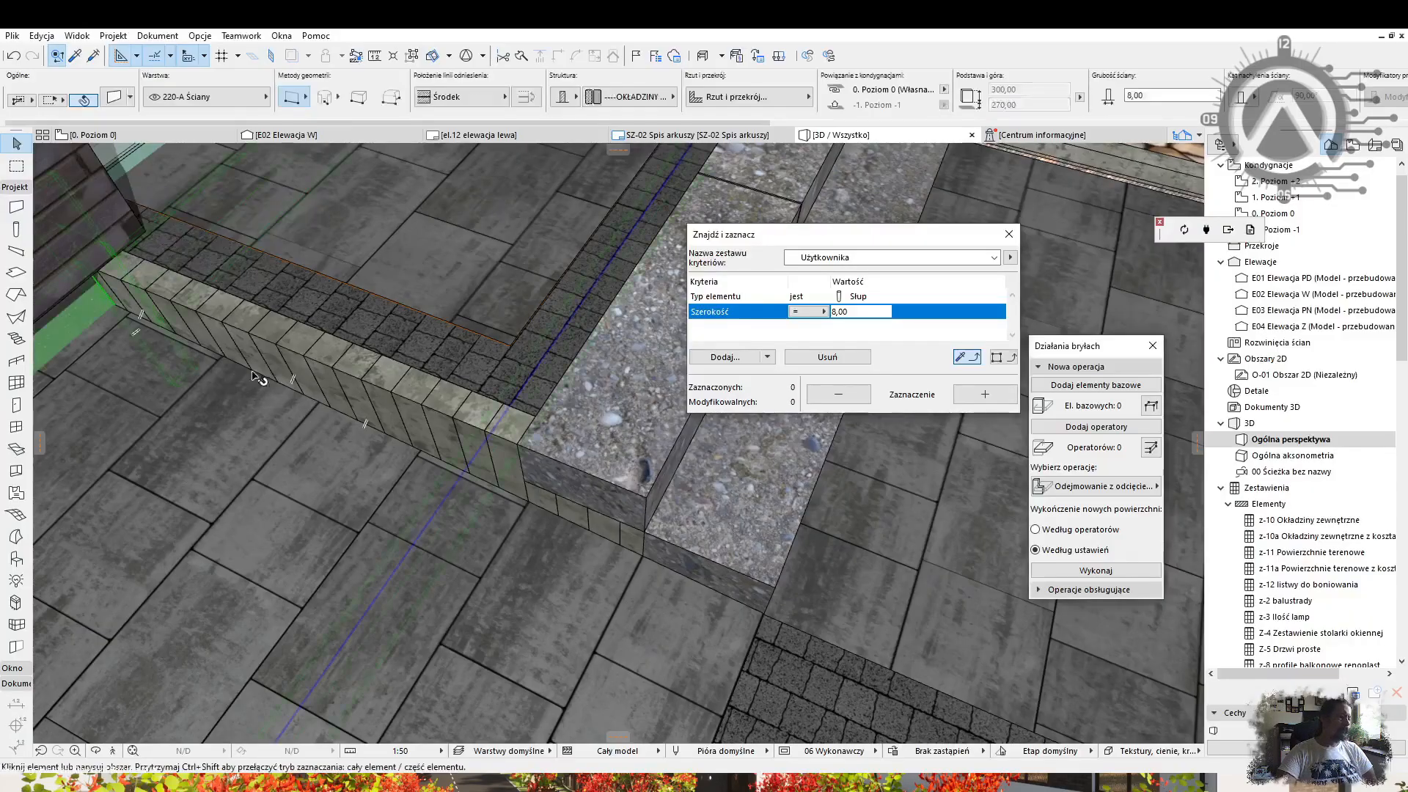
Bring the door and pebble bed into view and frame the posts beside the steps.
key("Escape")
middle_click_drag(240, 383, 204, 378, "shift")
middle_click_drag(456, 359, 585, 522, "shift")
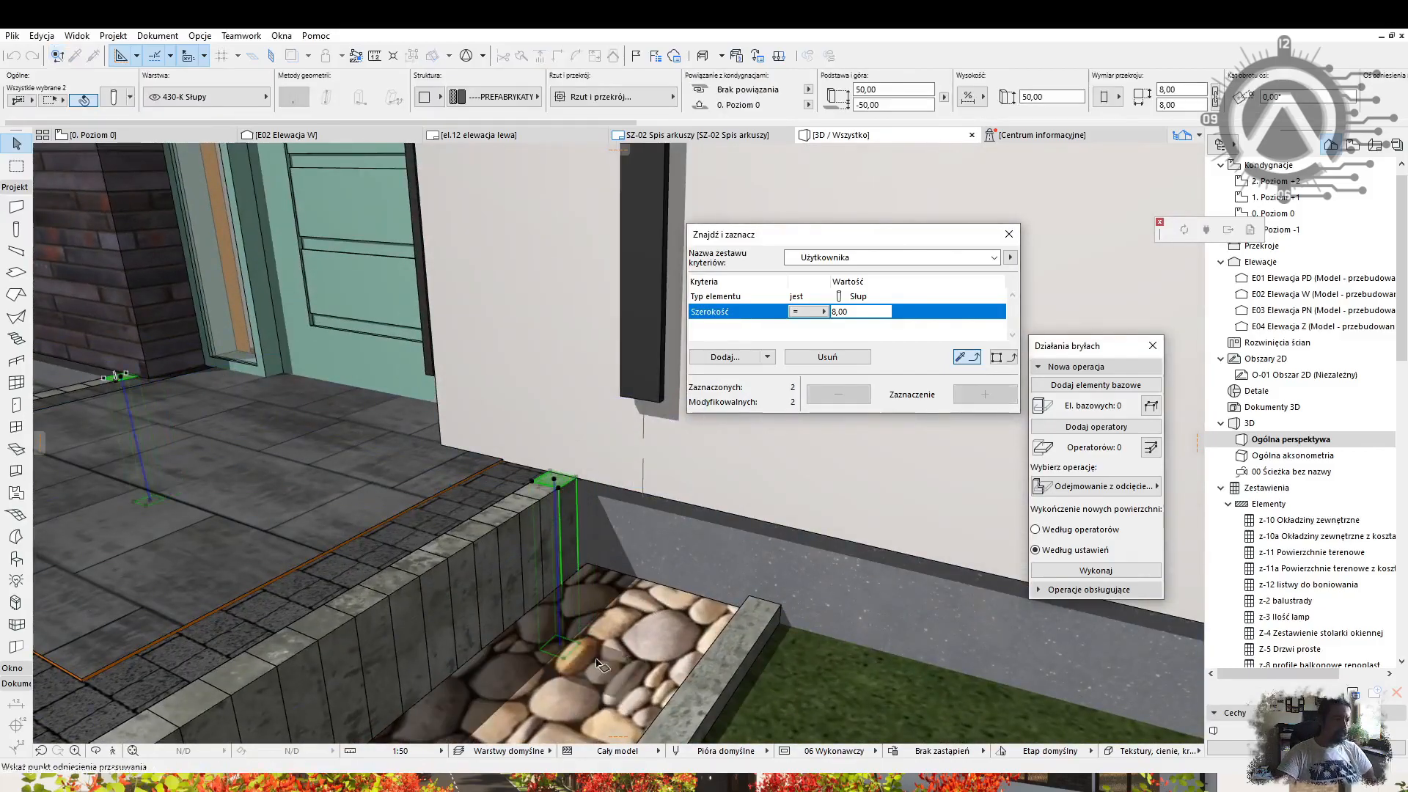
key("Escape")
scroll(671, 524, "down", 4)
key("Escape")
middle_click_drag(589, 475, 631, 470, "shift")
left_click(16, 167)
left_click(165, 284)
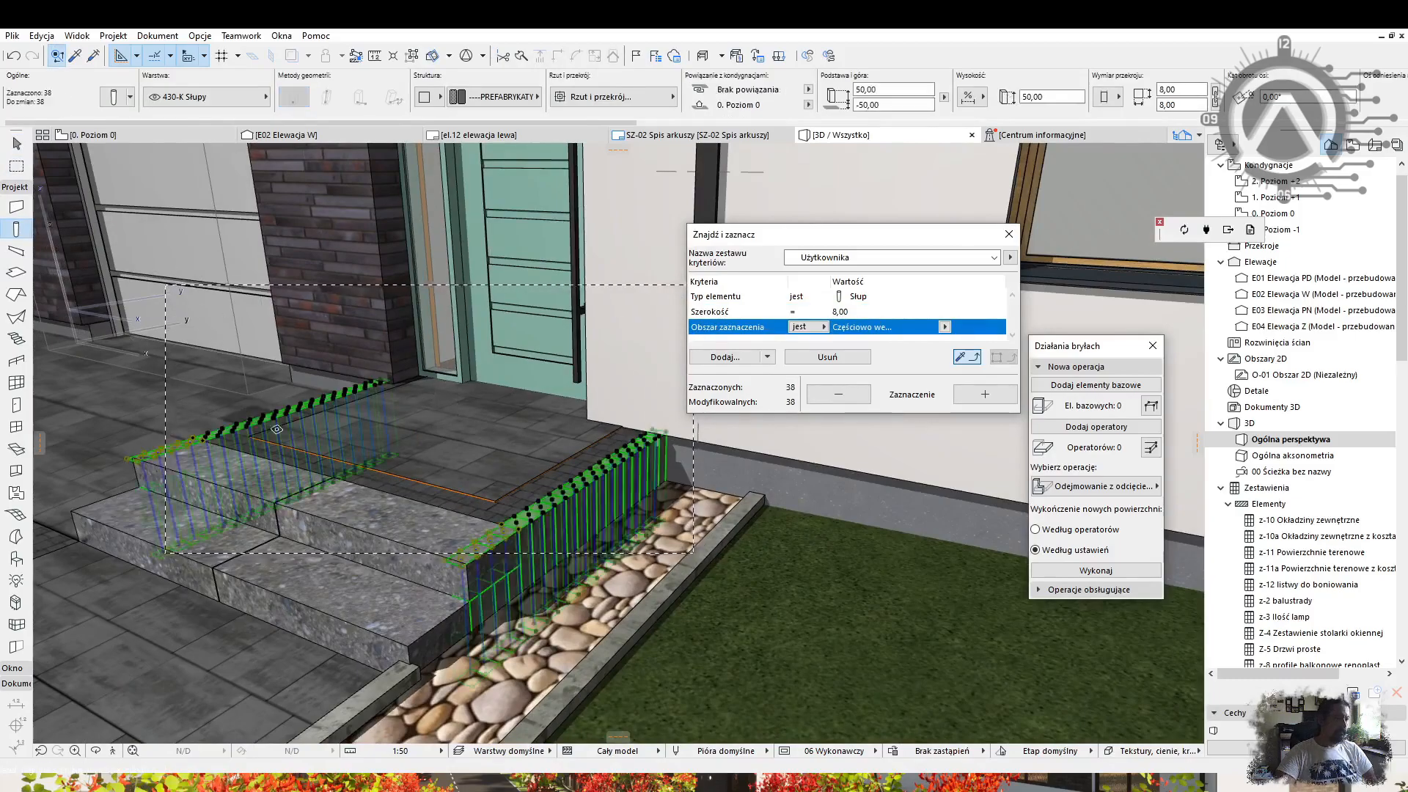
key("Escape")
Apply Distribute, then select the matching 8,00 columns and isolate them in 3D.
left_click(41, 36)
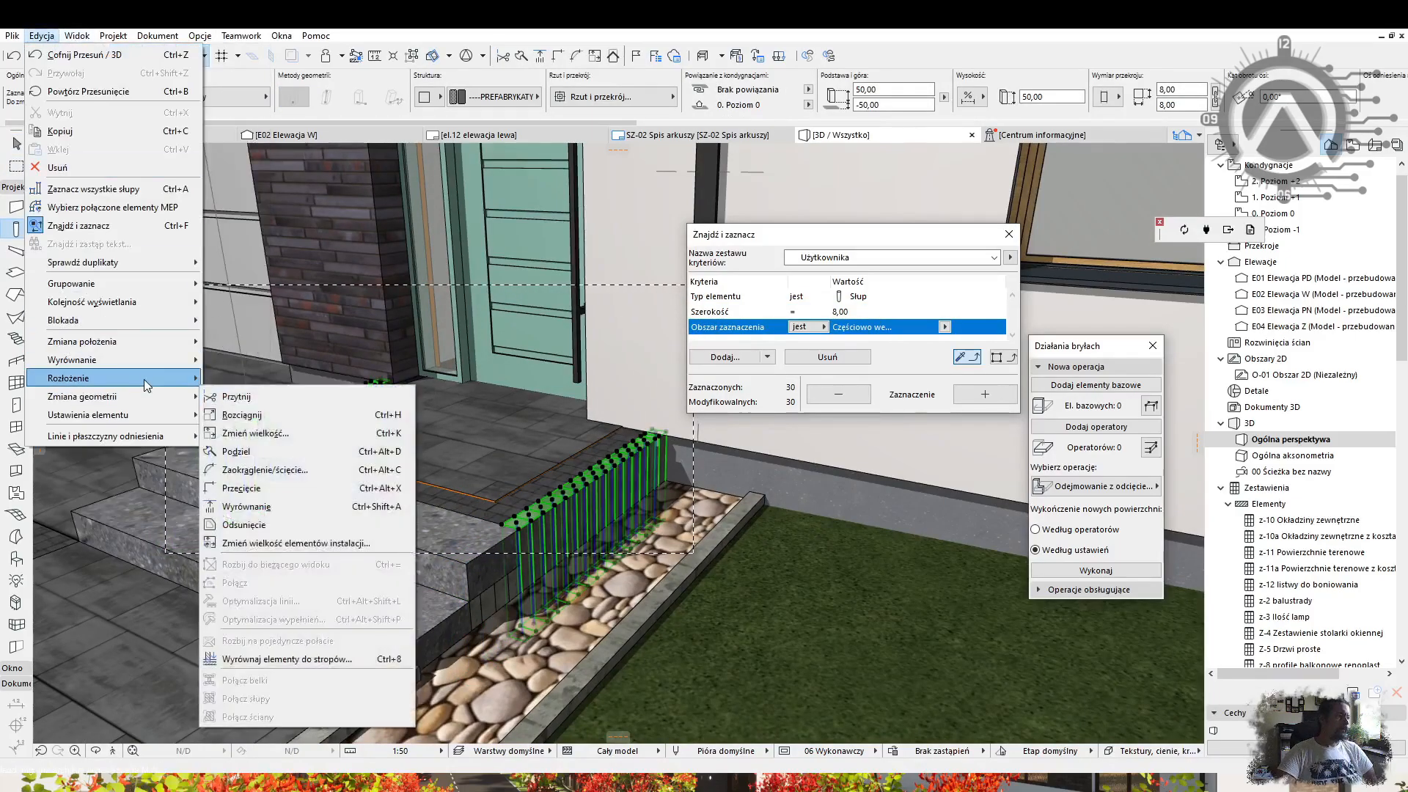
mouse_move(144, 379)
left_click(239, 392)
middle_click_drag(528, 440, 426, 481, "shift")
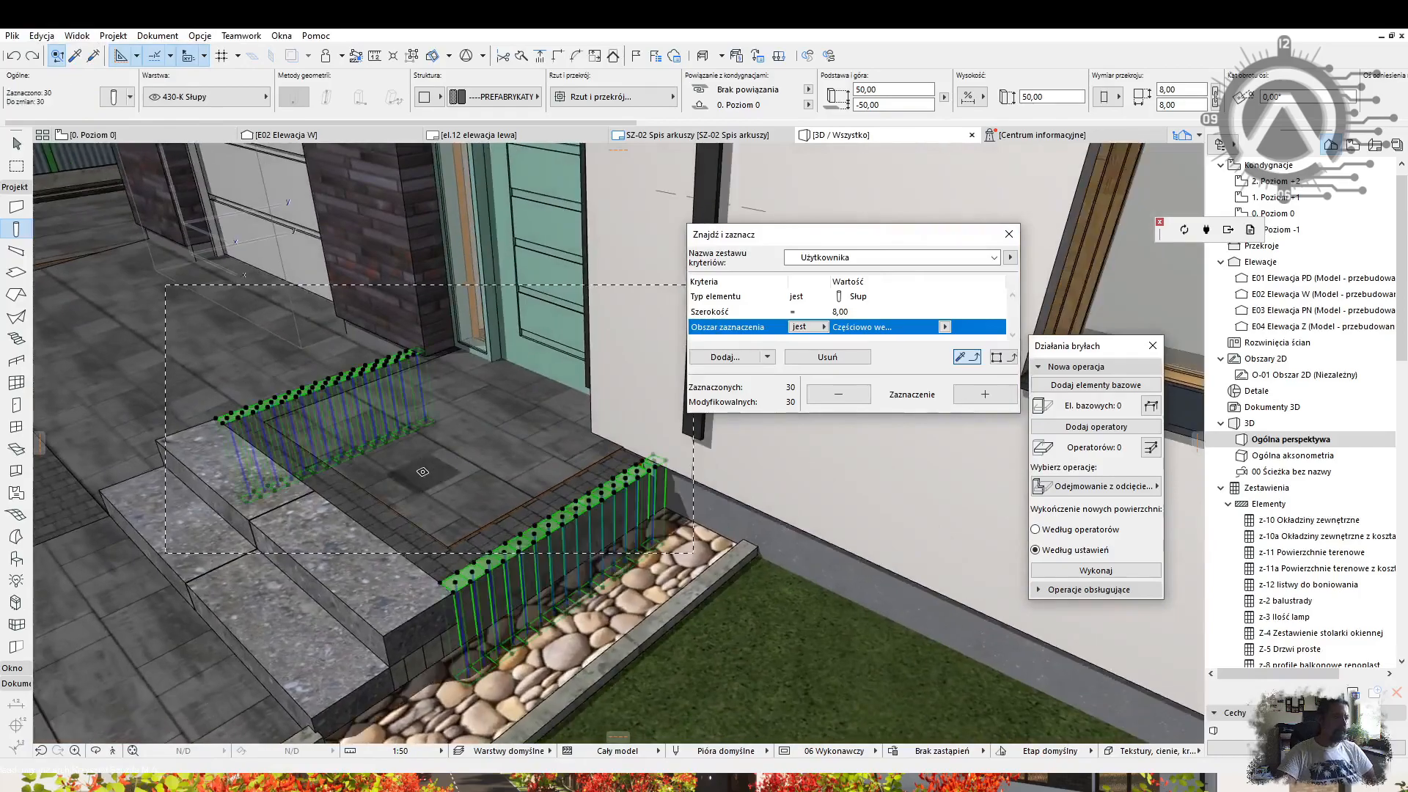
key("Escape")
left_click(827, 357)
left_click(985, 394)
key("F5")
key("Escape")
Evenly distribute the right row's 15 posts with Edit > Reshape > Distribute.
left_click_drag(733, 663, 459, 448)
left_click(42, 36)
mouse_move(144, 378)
left_click(244, 385)
Select and evenly space the left row's 15 posts, then deselect.
middle_click_drag(528, 396, 565, 446, "shift")
left_click_drag(506, 513, 178, 334)
left_click(41, 36)
key("Escape")
right_click(607, 233)
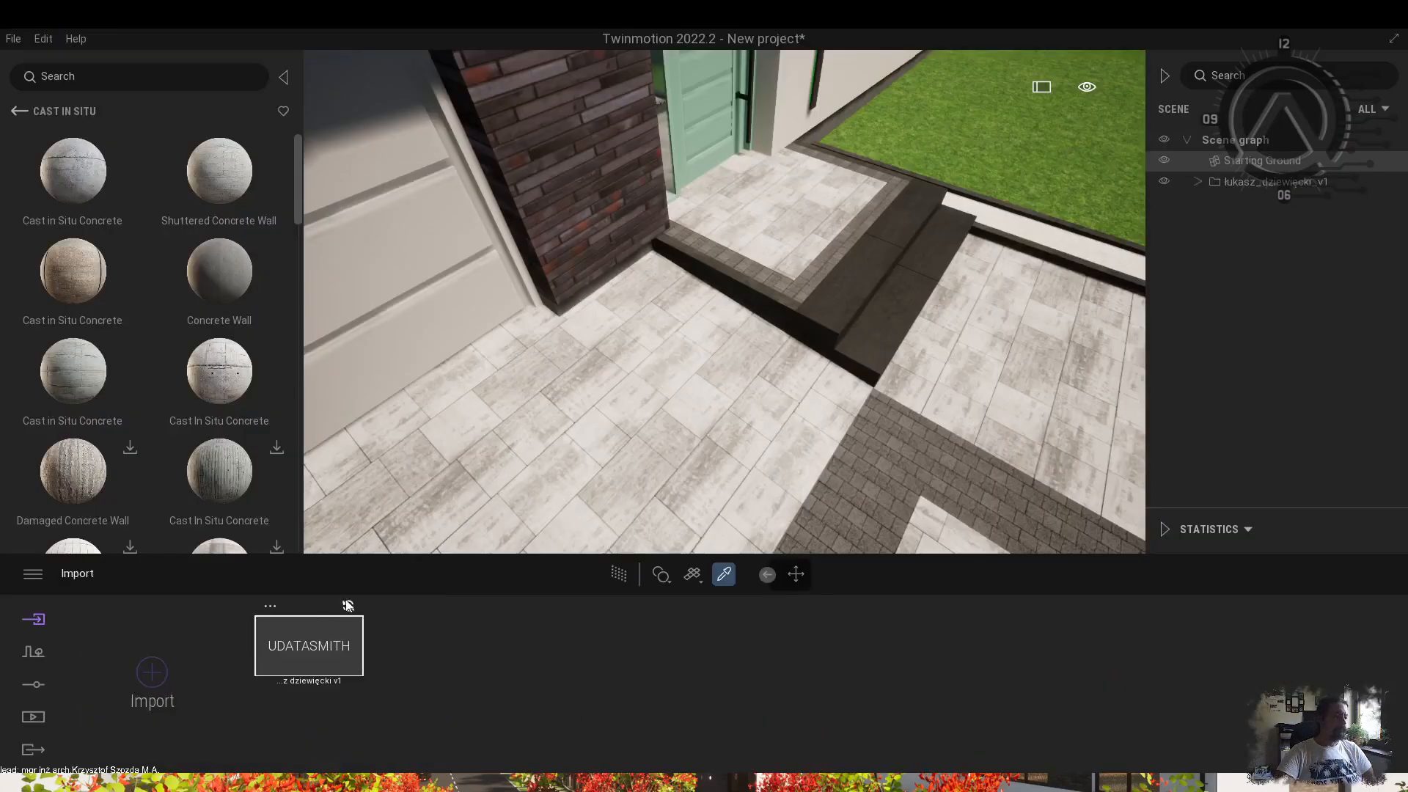
scroll(775, 252, "up", 5)
scroll(788, 275, "down", 8)
Set the brick wall material's Stretch on Y to 0.80.
middle_click_drag(802, 300, 675, 330, "shift")
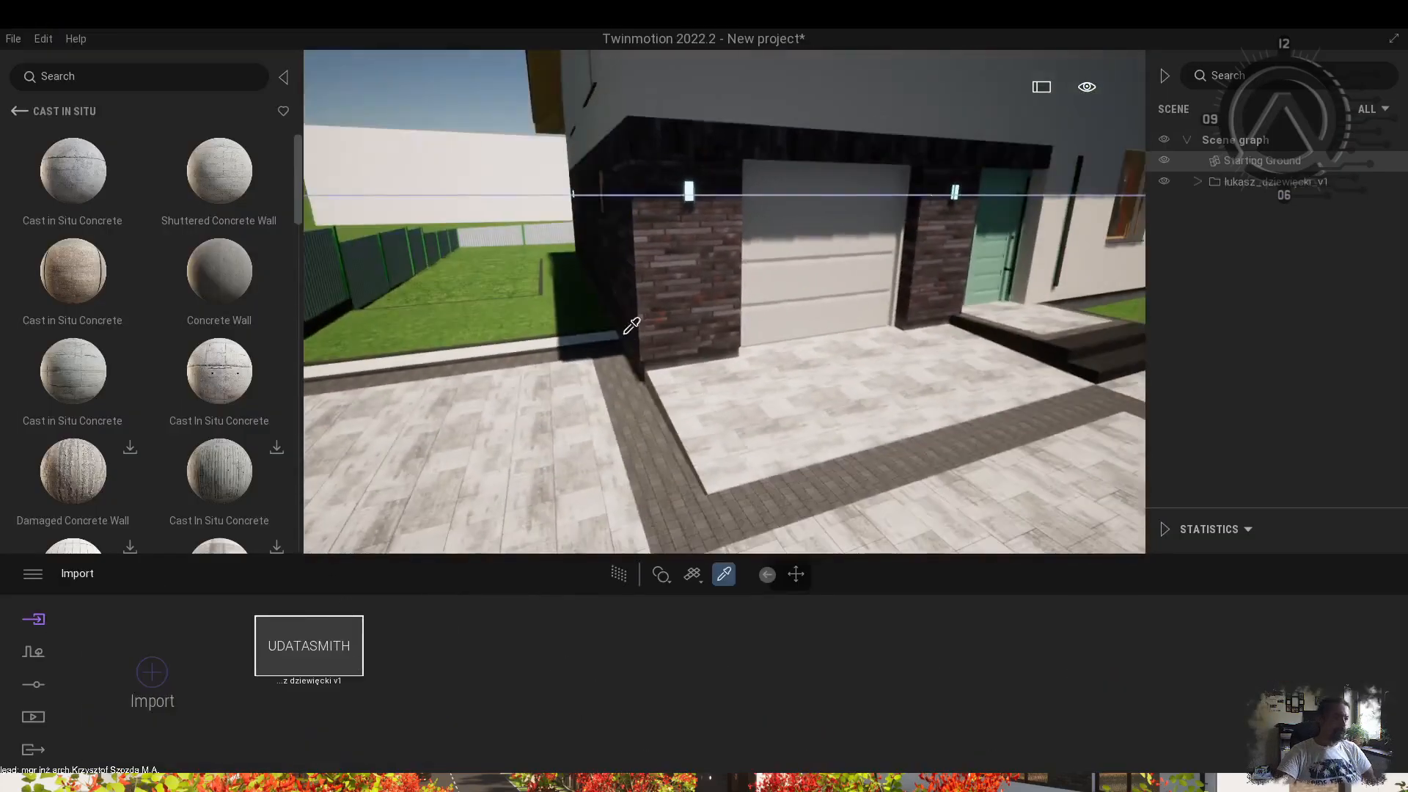
left_click(649, 326)
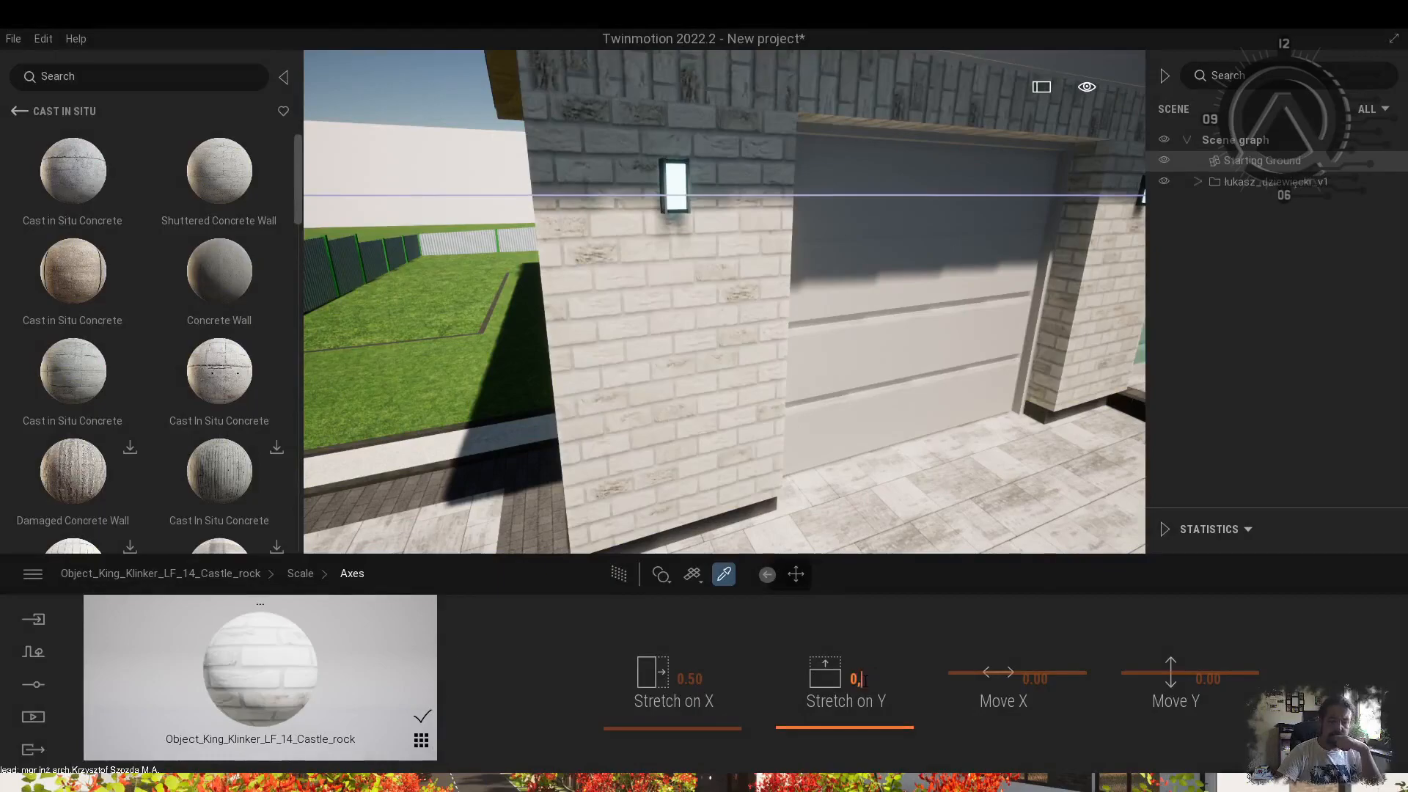
type("8")
key("Return")
Pick the green front door material and shift its colour greener.
middle_click_drag(659, 256, 755, 206, "shift")
scroll(756, 206, "down", 4)
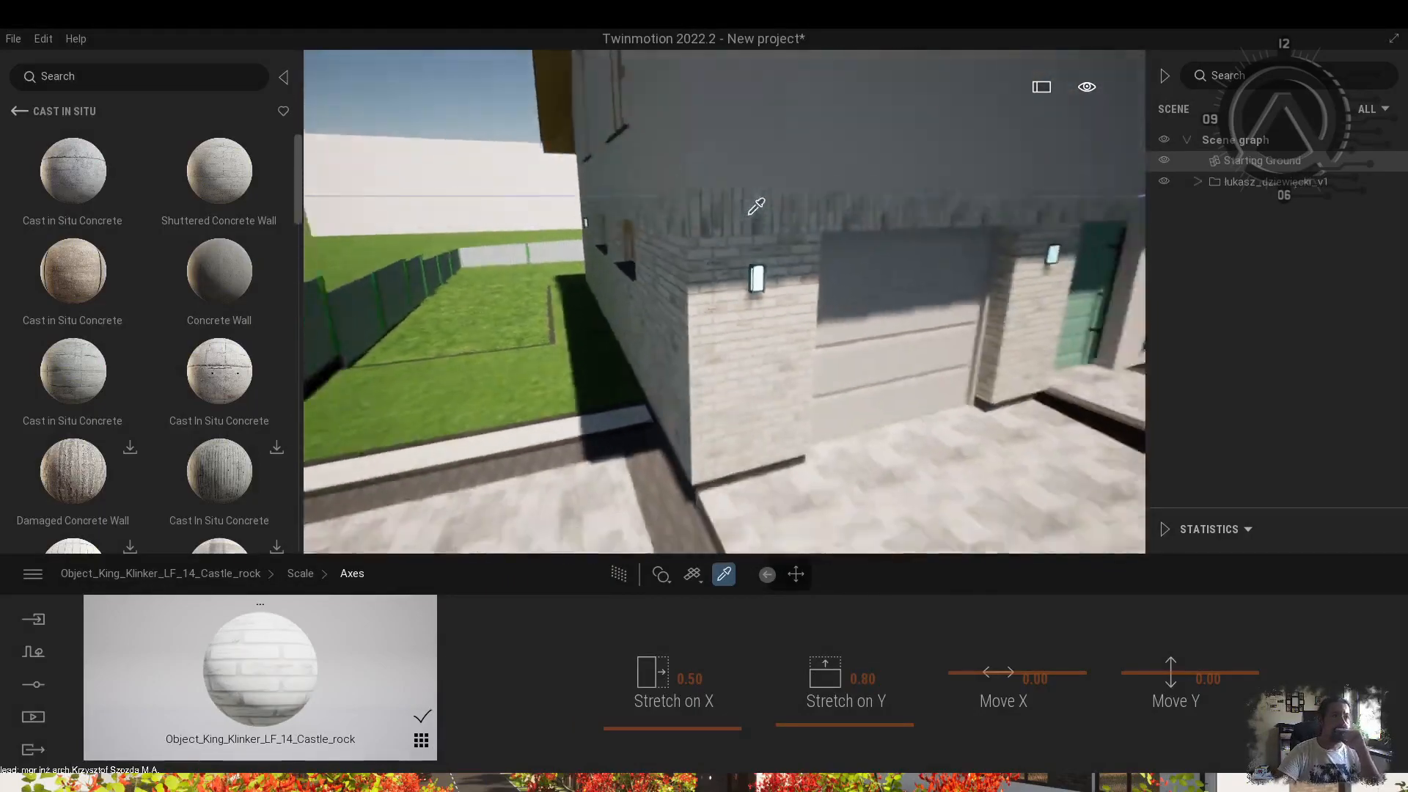
scroll(756, 206, "down", 5)
left_click(836, 440)
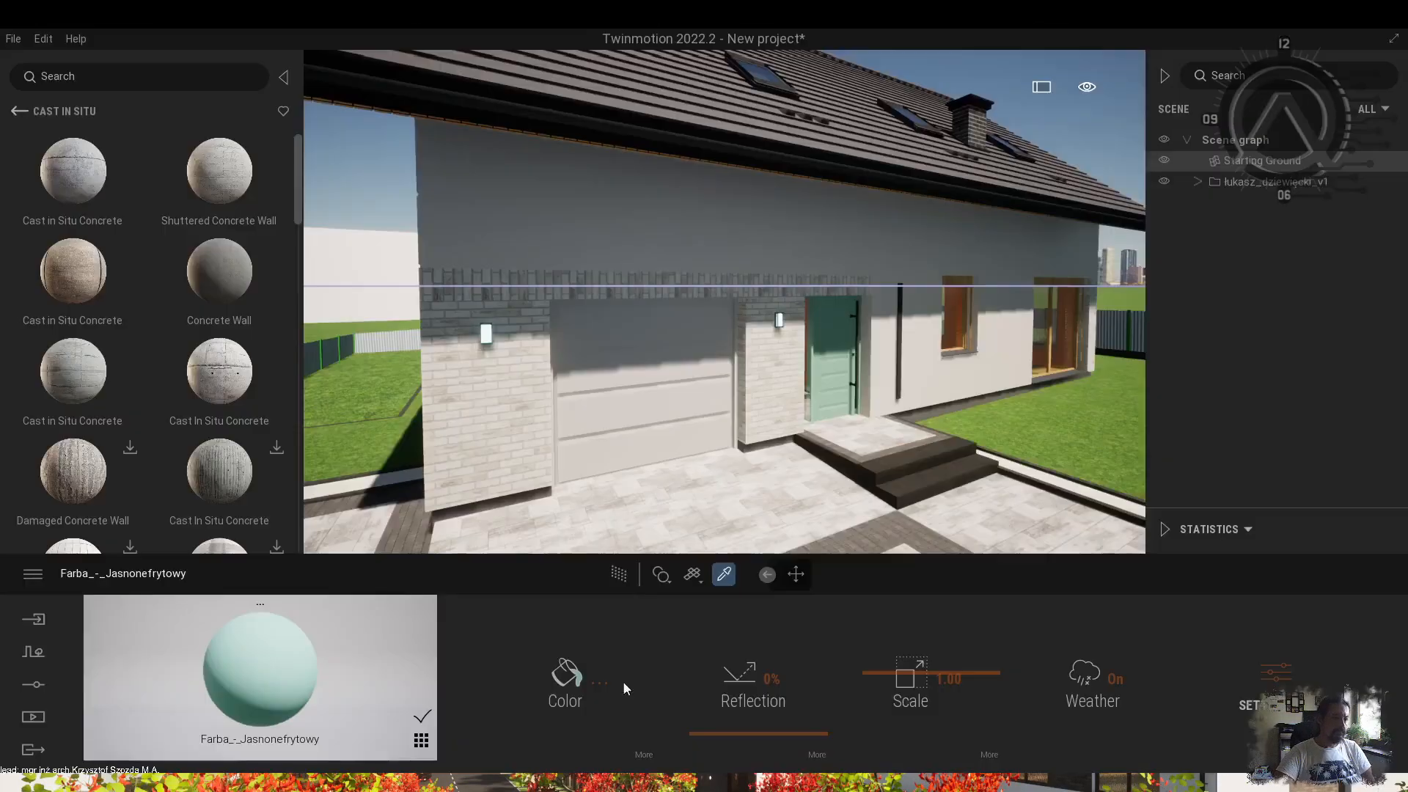
left_click(564, 681)
left_click(587, 514)
left_click_drag(686, 331, 687, 291)
left_click(780, 535)
Remove the door material's texture and set its colour to olive.
scroll(801, 409, "up", 5)
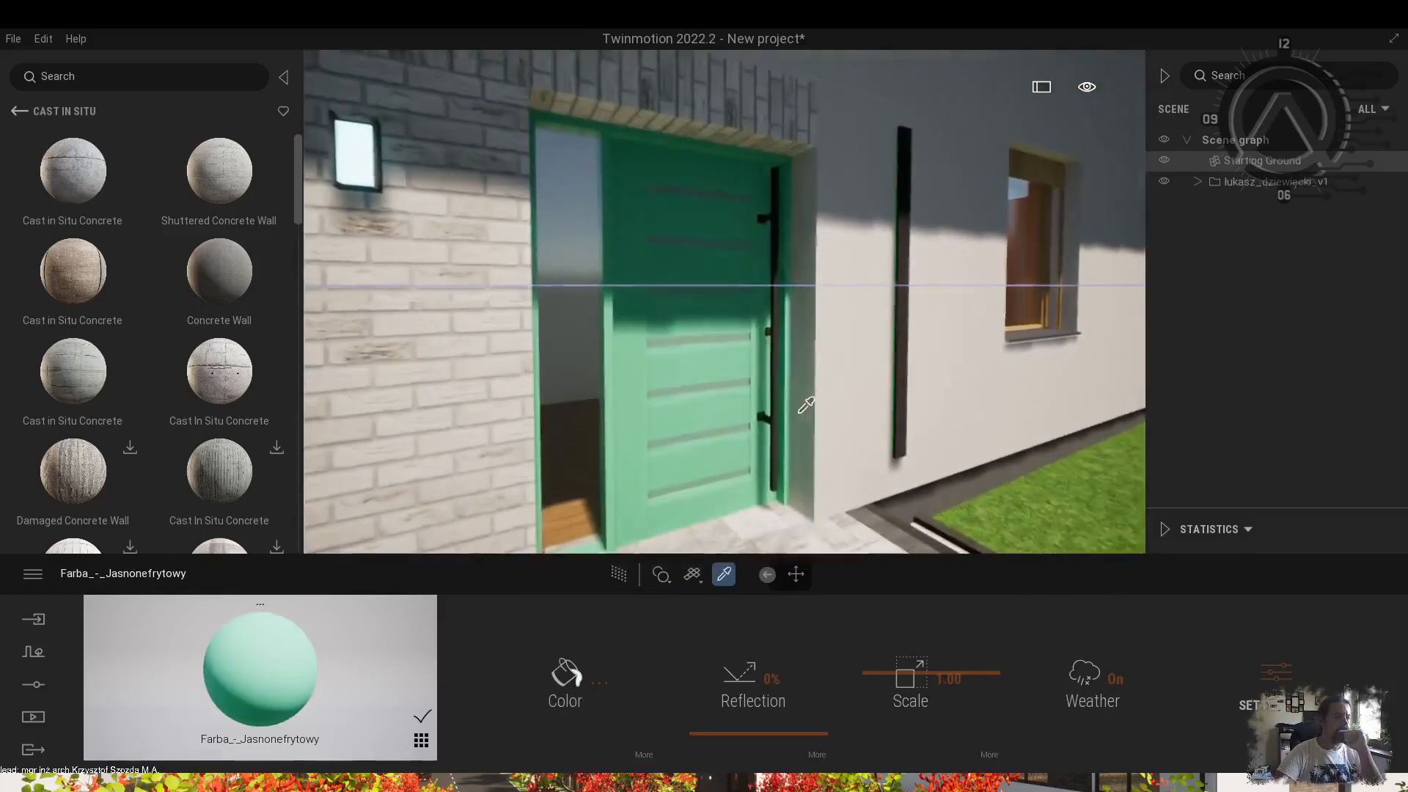
left_click(644, 754)
left_click(560, 701)
left_click(498, 599)
left_click(182, 575)
left_click(565, 682)
left_click(587, 513)
left_click(780, 536)
left_click(421, 740)
left_click(796, 574)
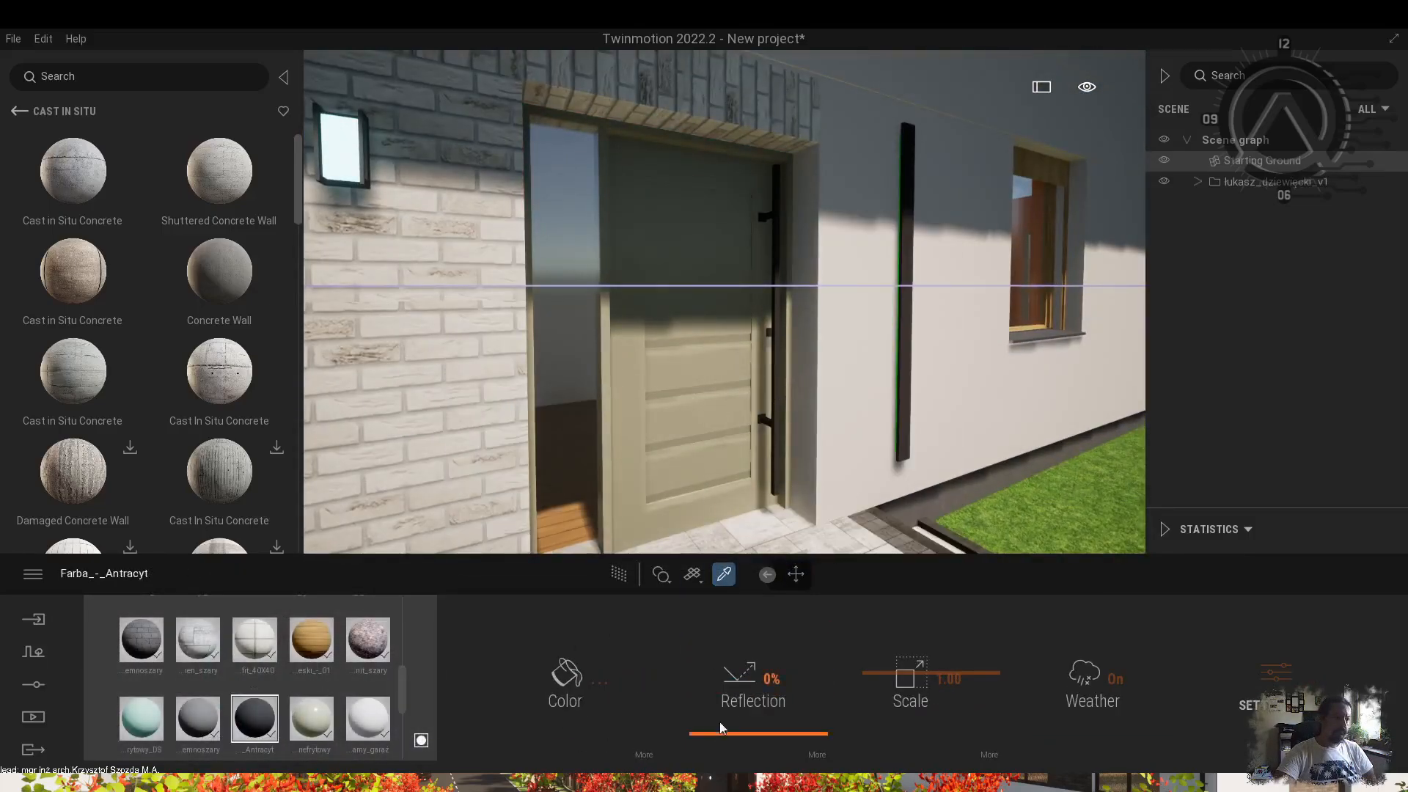
Raise the Antracyt trim material's Reflection to make it glossier.
left_click_drag(720, 722, 721, 636)
middle_click_drag(850, 352, 905, 330, "shift")
scroll(905, 330, "up", 5)
left_click(624, 469)
Apply the Neon 01 material from the library onto the wall strip.
key("a")
left_click(20, 111)
left_click(20, 111)
left_click(75, 188)
scroll(78, 440, "down", 5)
left_click(78, 462)
left_click_drag(75, 173, 949, 293)
scroll(786, 273, "down", 10)
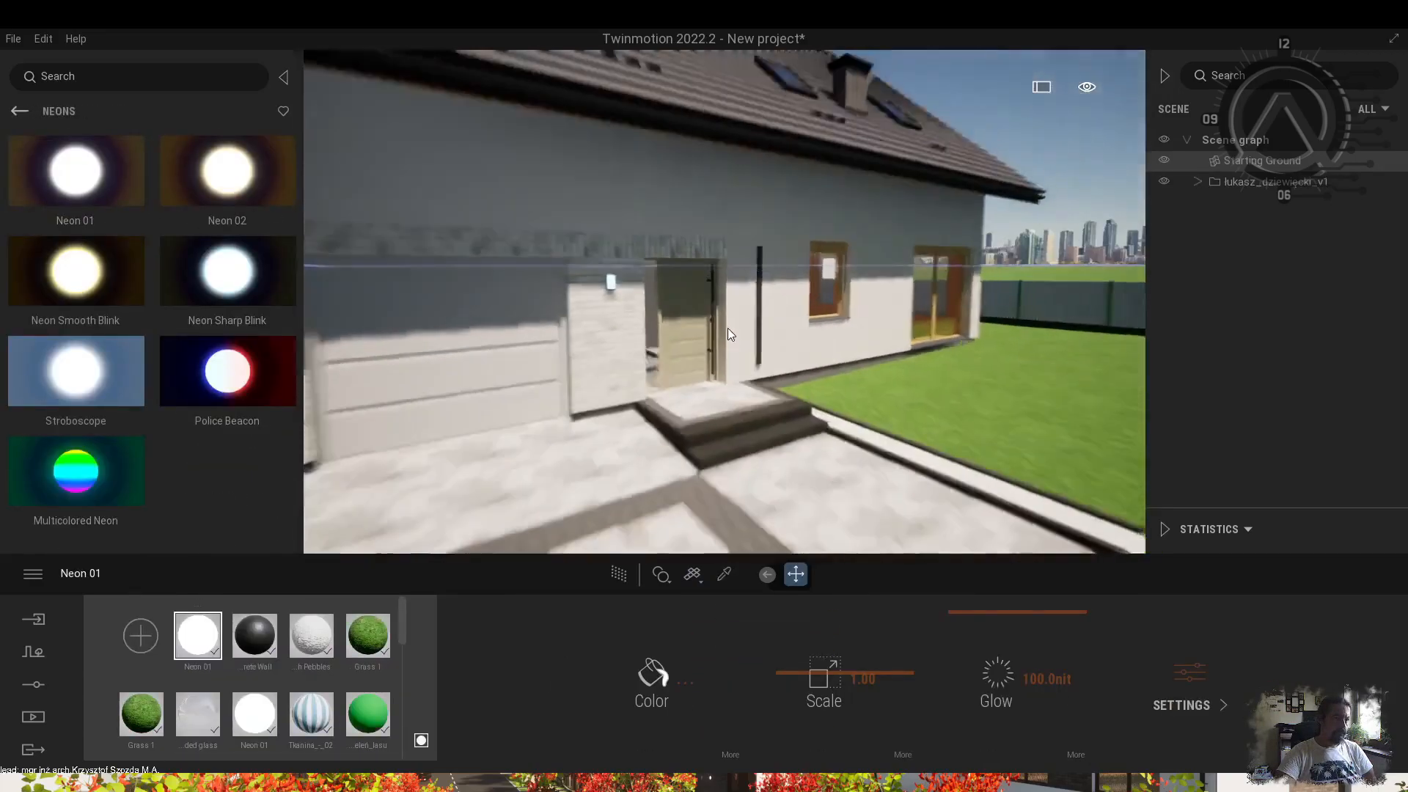
Orbit around the house corners and terrace side to check the glowing wall lamps.
middle_click_drag(730, 319, 777, 461, "shift")
mouse_move(674, 425)
middle_mouse_down("shift")
mouse_move(707, 367)
mouse_move(690, 359)
mouse_move(693, 315)
mouse_move(682, 422)
middle_mouse_up("shift")
scroll(693, 326, "down", 5)
scroll(524, 363, "up", 5)
right_click_drag(523, 363, 697, 408)
scroll(697, 408, "down", 5)
middle_click_drag(697, 409, 748, 407, "shift")
scroll(833, 452, "up", 5)
middle_click_drag(833, 453, 858, 290, "shift")
scroll(858, 289, "down", 4)
scroll(857, 289, "up", 3)
scroll(857, 290, "down", 3)
Create a new still image, Image1, and open its Lighting > Skydome settings.
left_click(42, 717)
left_click(332, 697)
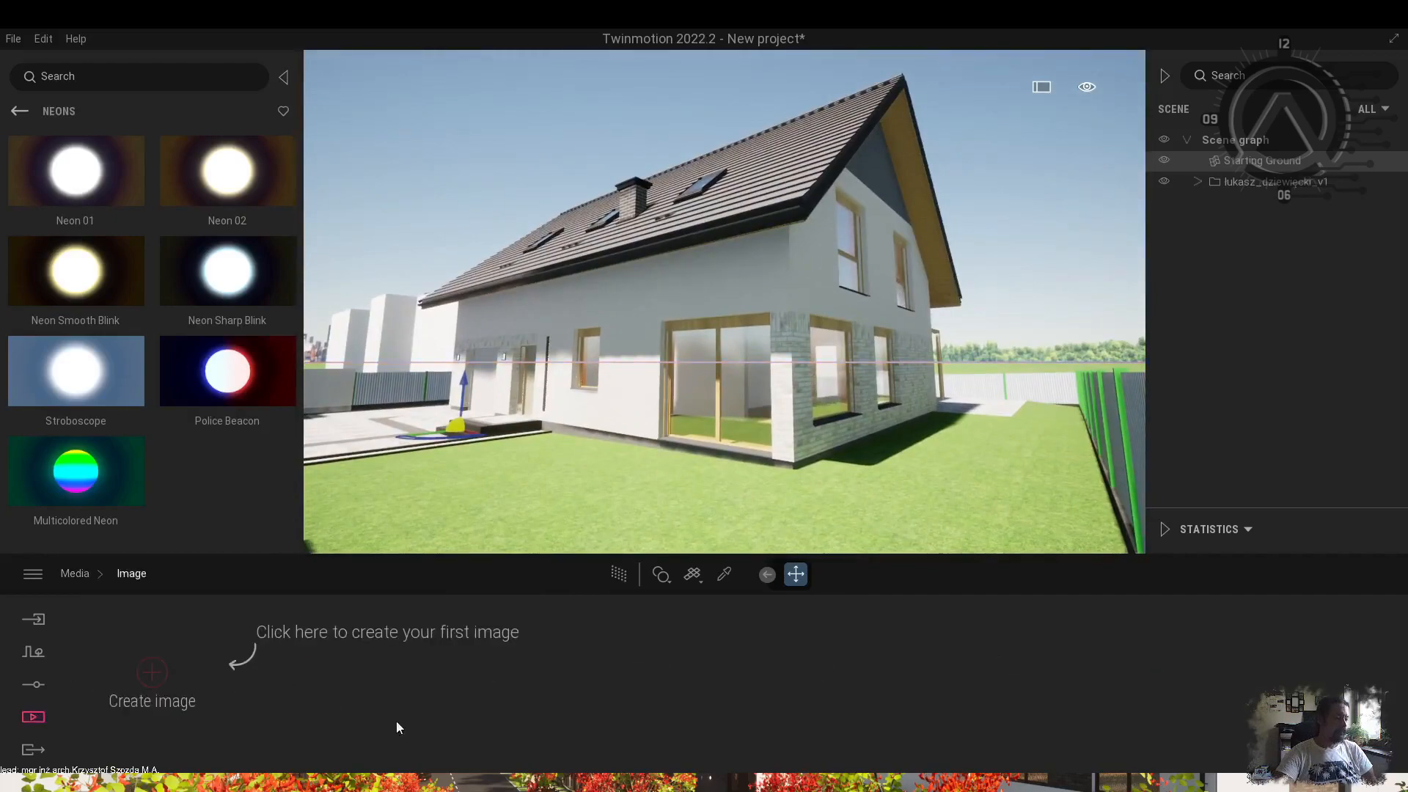
left_click(152, 697)
left_click(333, 682)
left_click(469, 700)
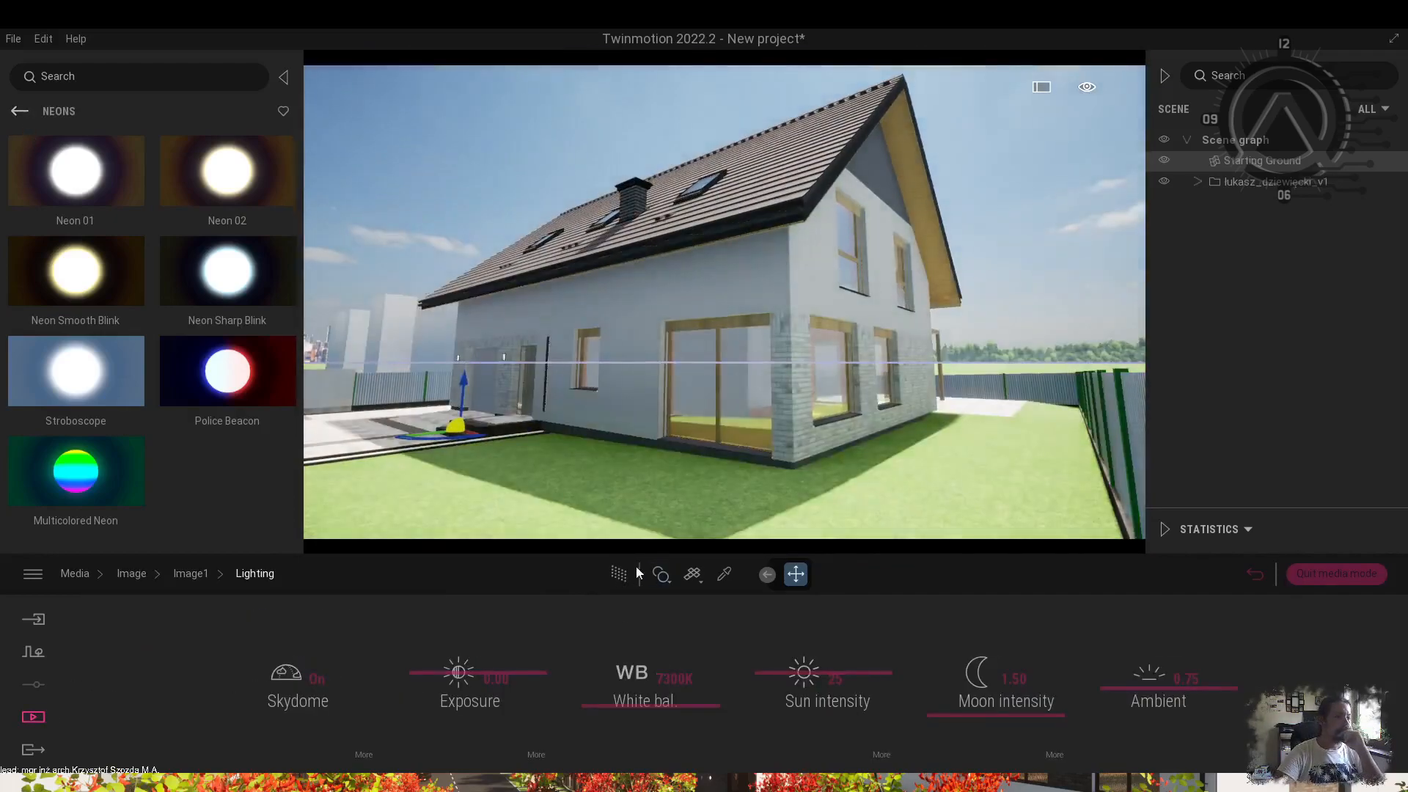
left_click(621, 574)
Apply the MoAf Cloudy 11 sky from Environment > Cloudy.
left_click(363, 753)
left_click(20, 111)
left_click(20, 111)
left_click(99, 417)
left_click(212, 192)
scroll(99, 354, "down", 5)
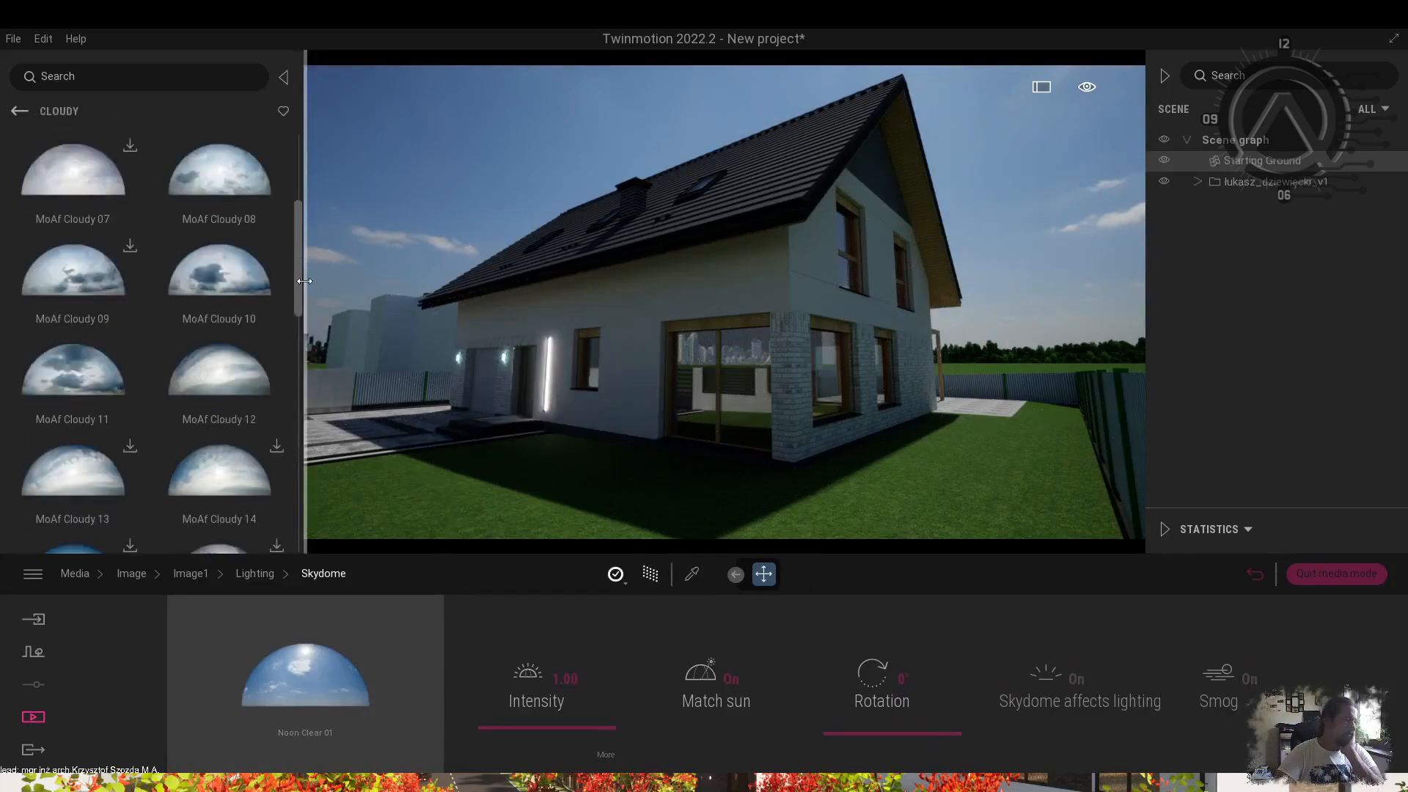
left_click(76, 354)
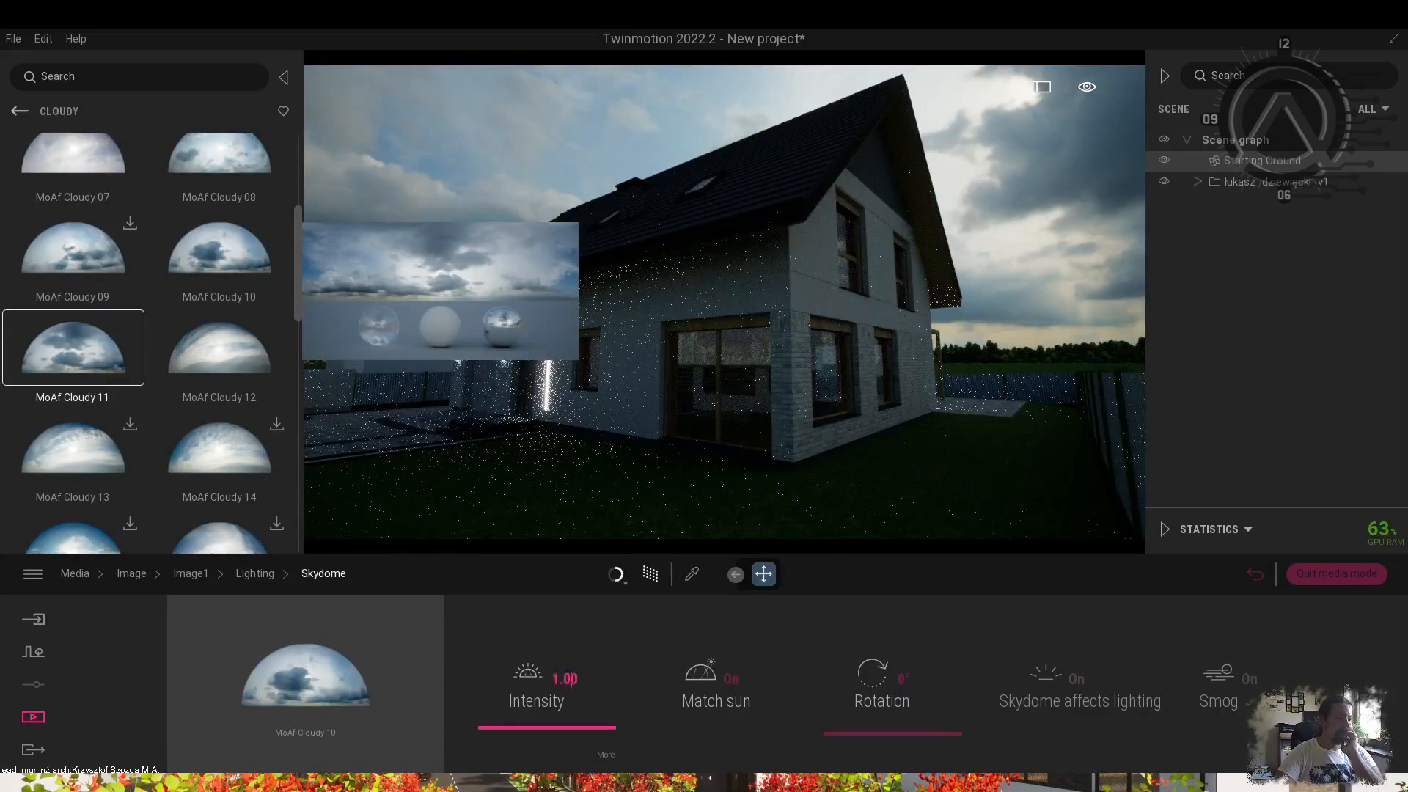
Set the image exposure to 1, exit image mode, and sample the light strip material.
left_click(564, 678)
left_click(251, 575)
left_click(495, 678)
type("1")
key("Return")
left_click(1335, 574)
key("t")
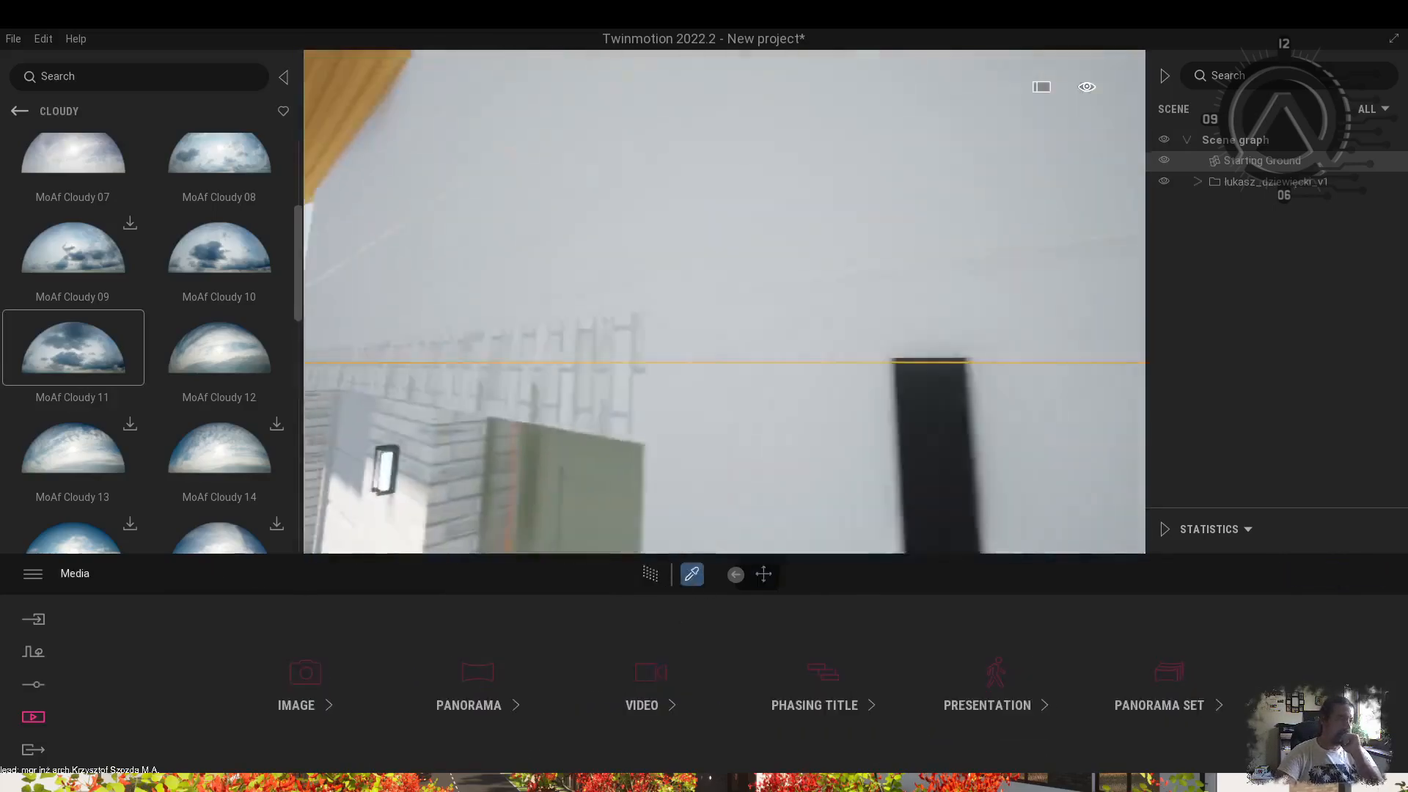
left_click(536, 371)
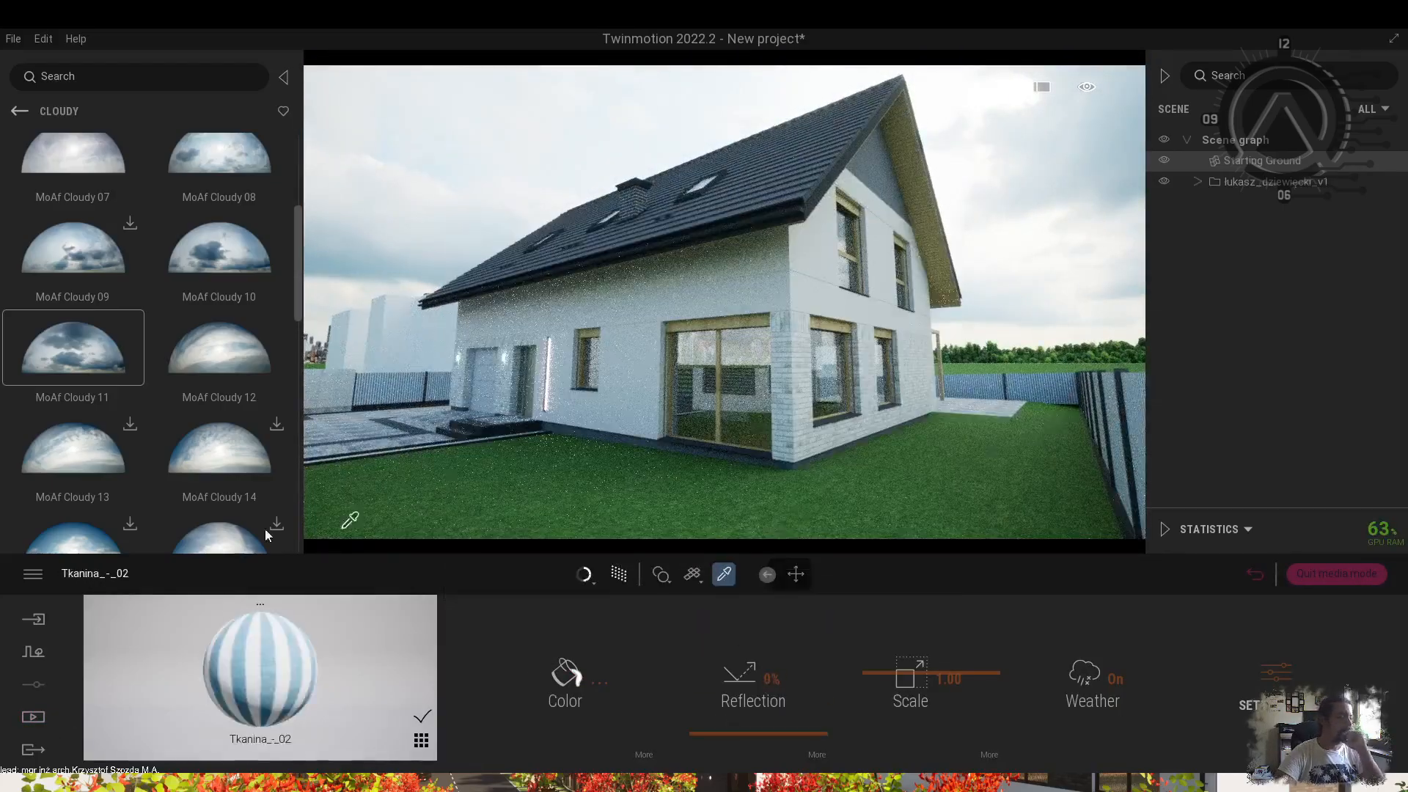
Clear the 'Net' library search and drag Grid 02 onto the surface.
left_click(15, 111)
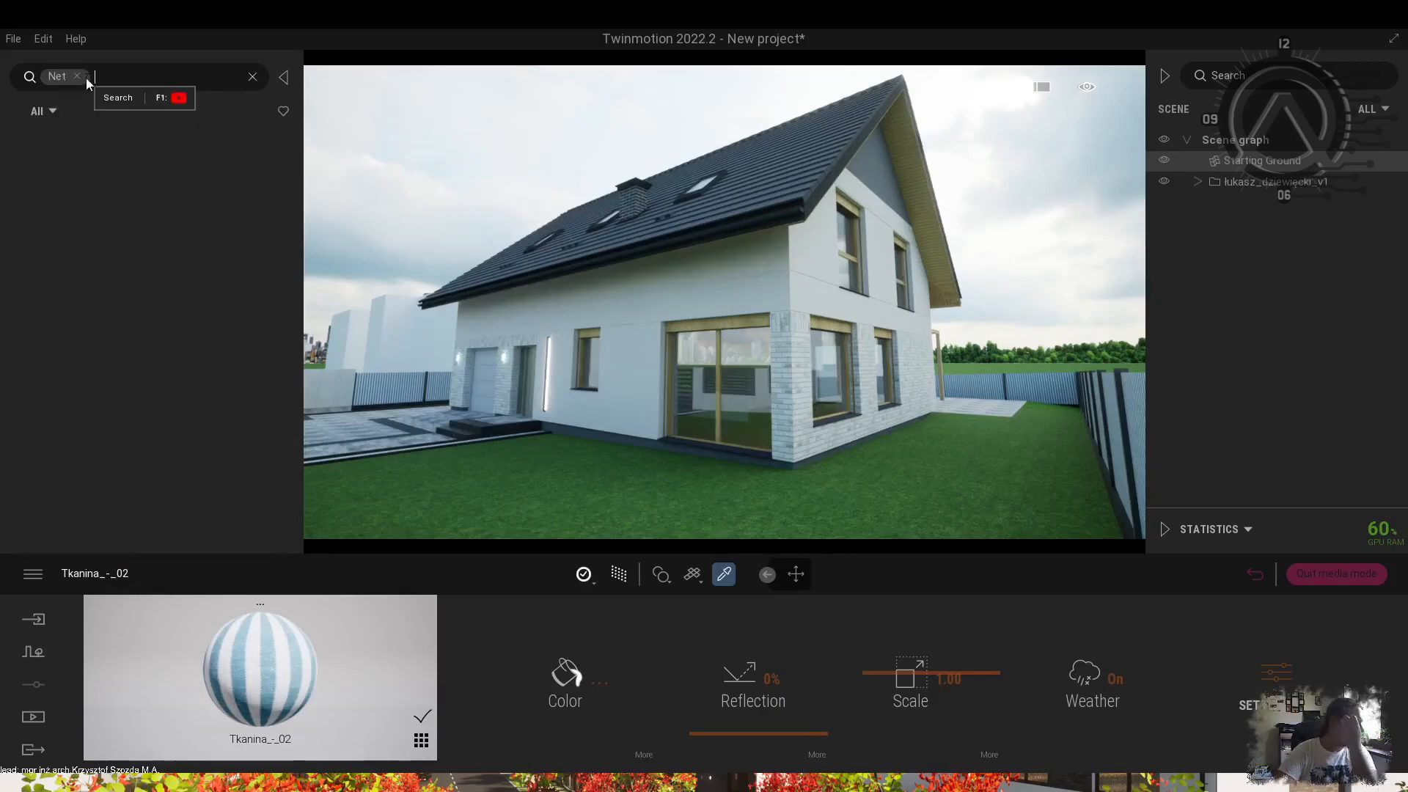
left_click(77, 76)
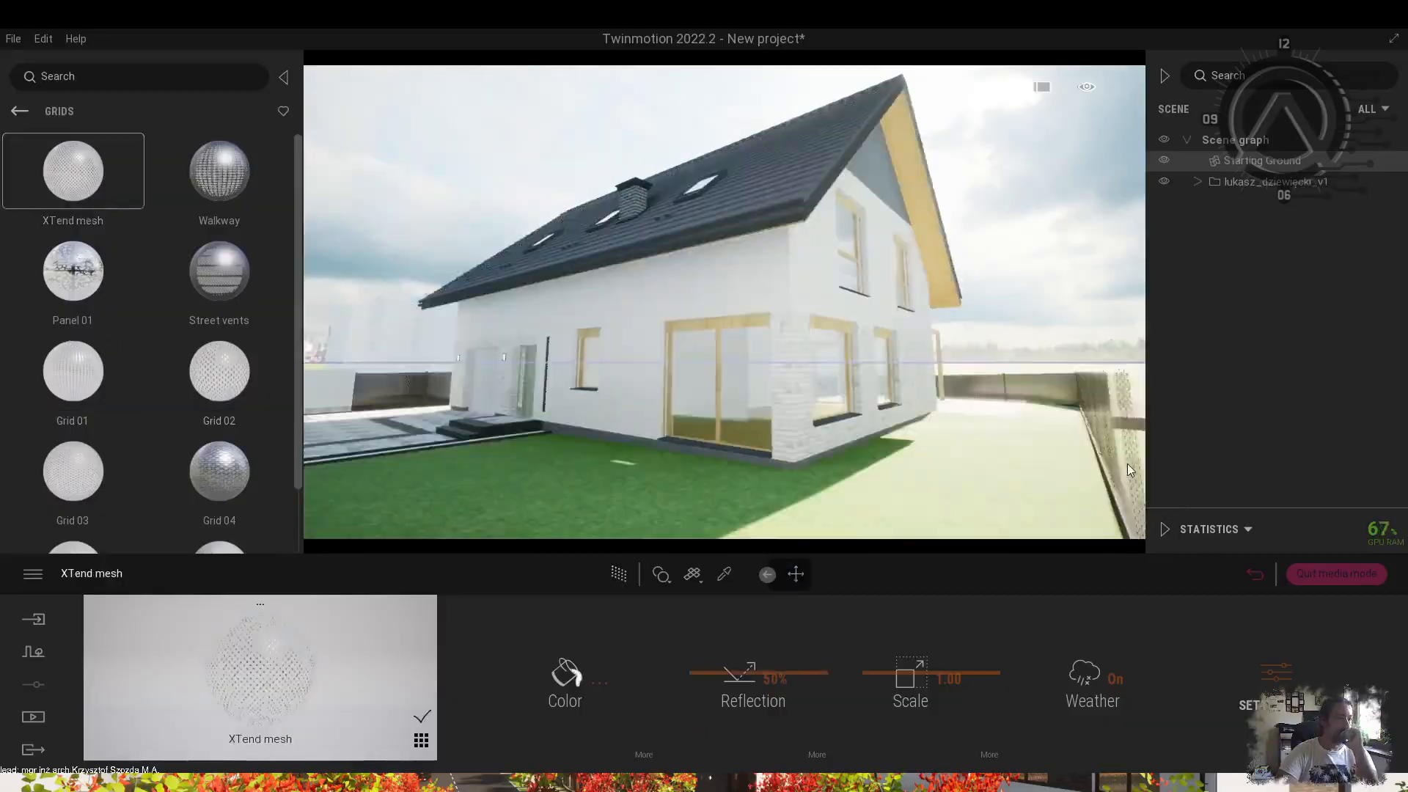
left_click_drag(219, 343, 1060, 450)
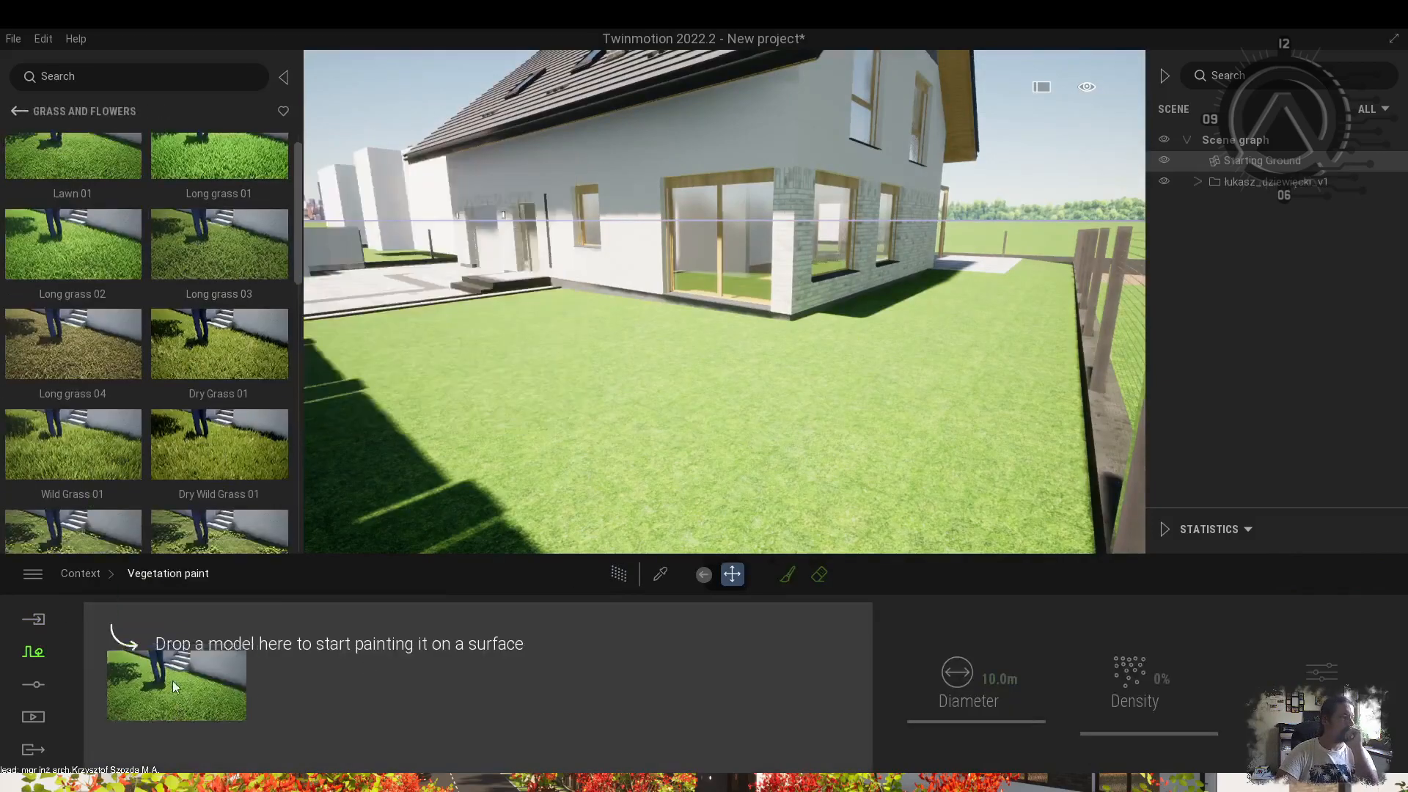
Load Lawn 01 and Dry Grass 01 into the brush and paint the courtyard and fence edges.
left_click_drag(73, 220, 316, 652)
scroll(225, 363, "up", 1)
left_click_drag(214, 213, 458, 652)
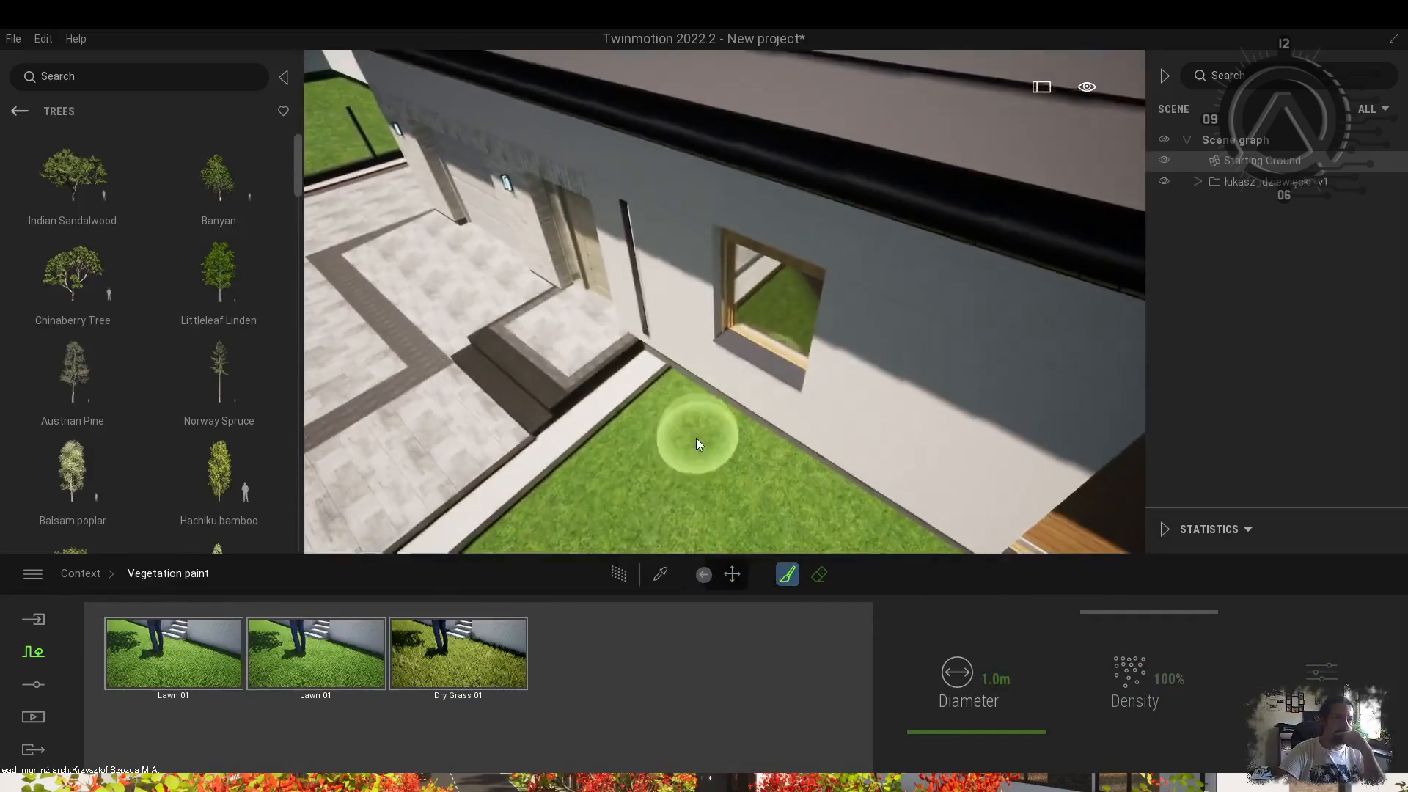
left_click_drag(691, 424, 660, 486)
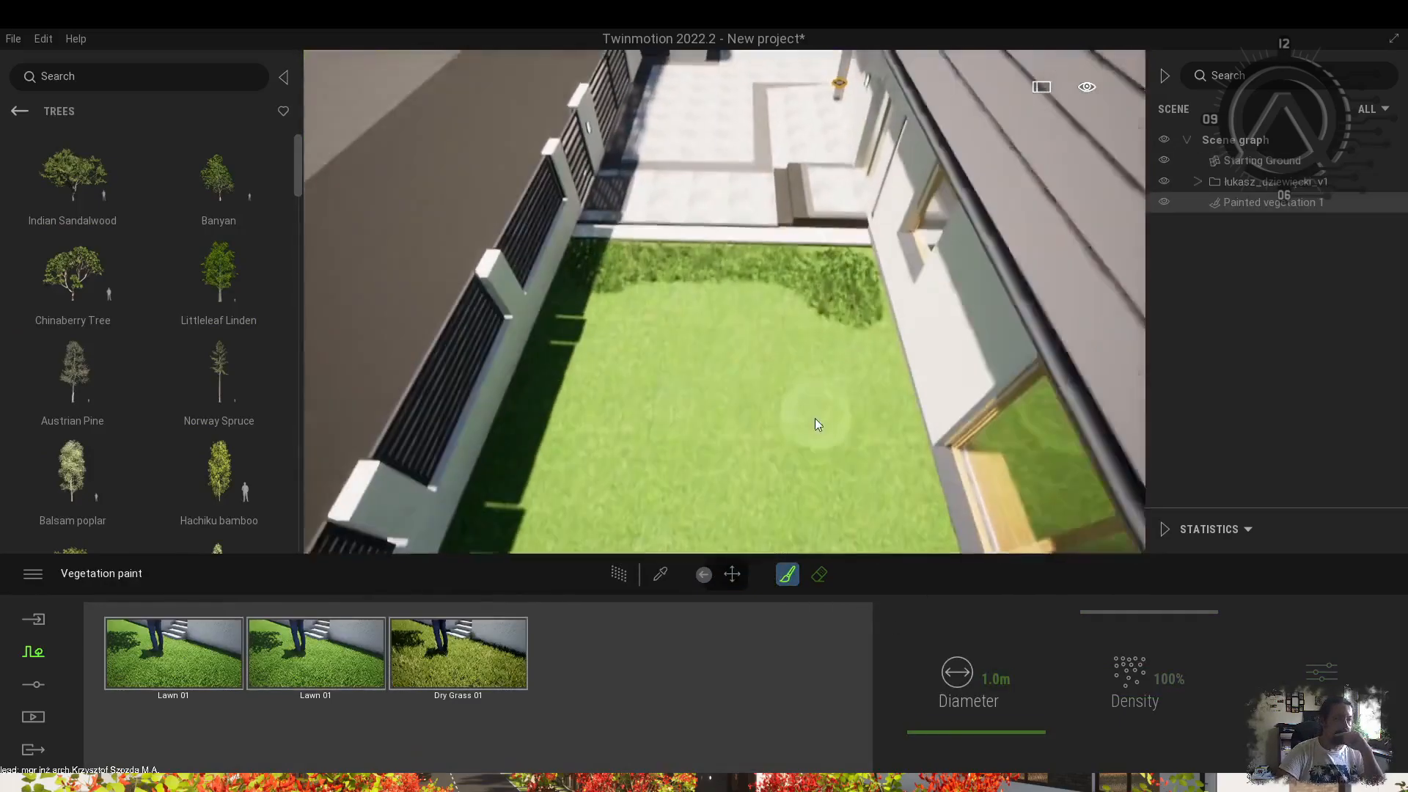
left_click_drag(815, 417, 885, 453)
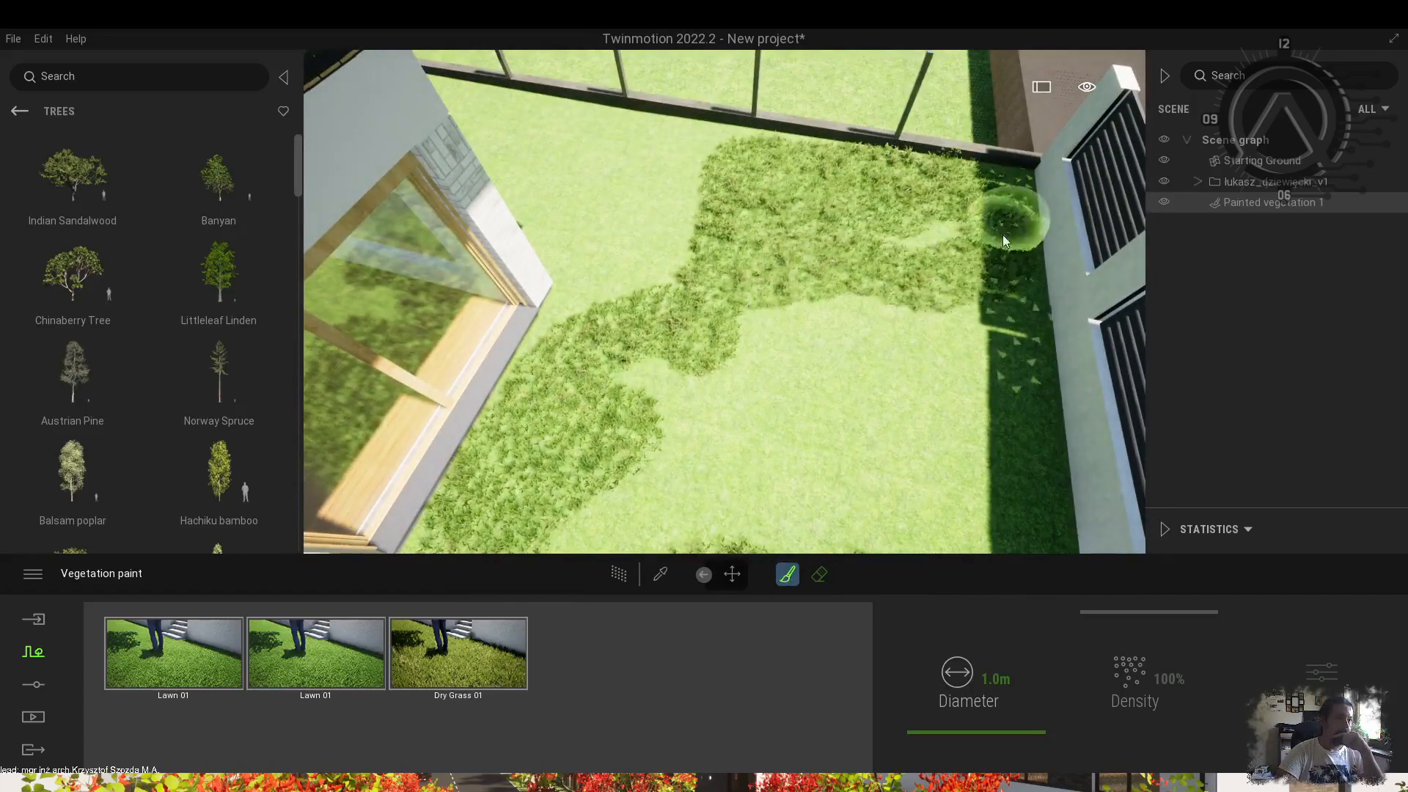
left_click_drag(1005, 223, 733, 406)
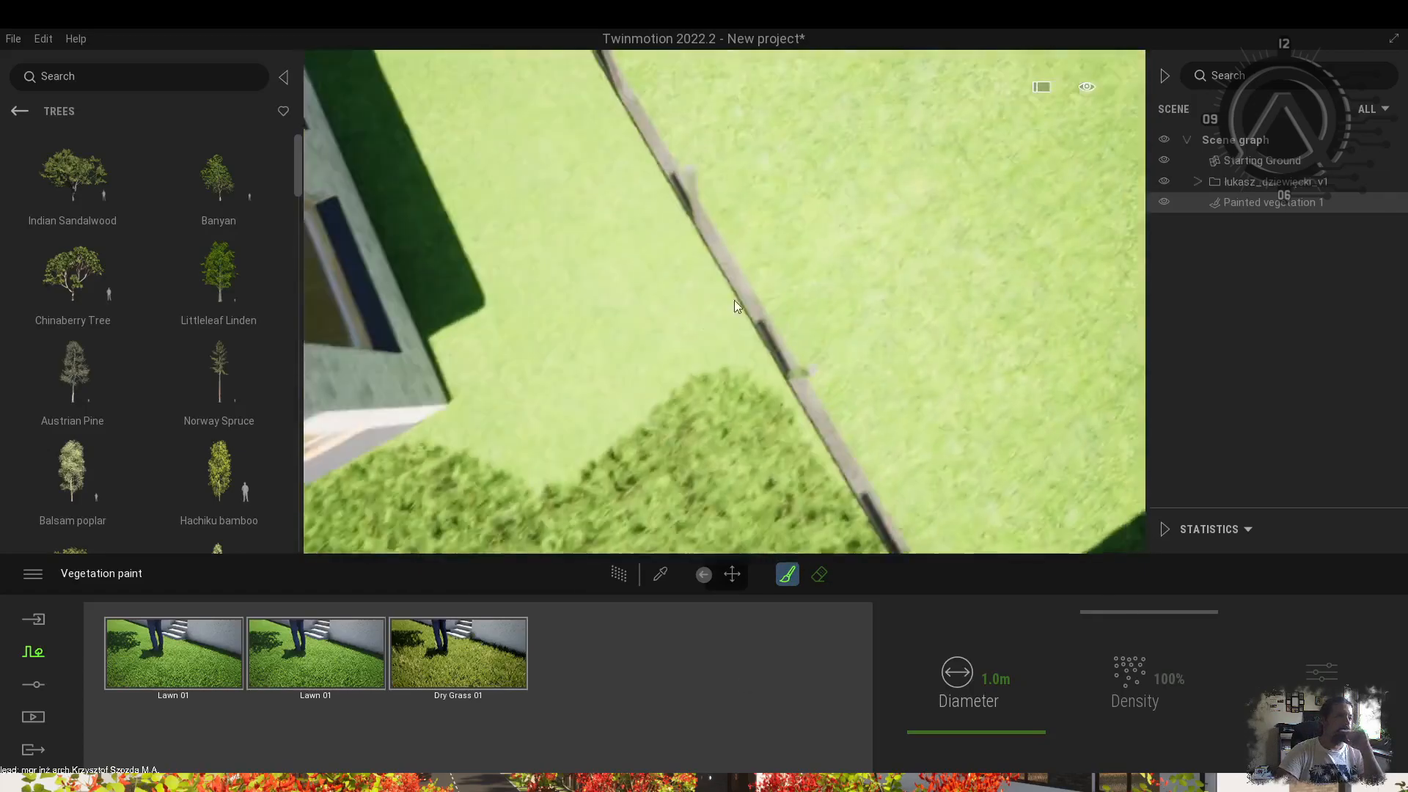
mouse_move(733, 301)
left_mouse_down()
mouse_move(538, 450)
mouse_move(631, 258)
left_mouse_up()
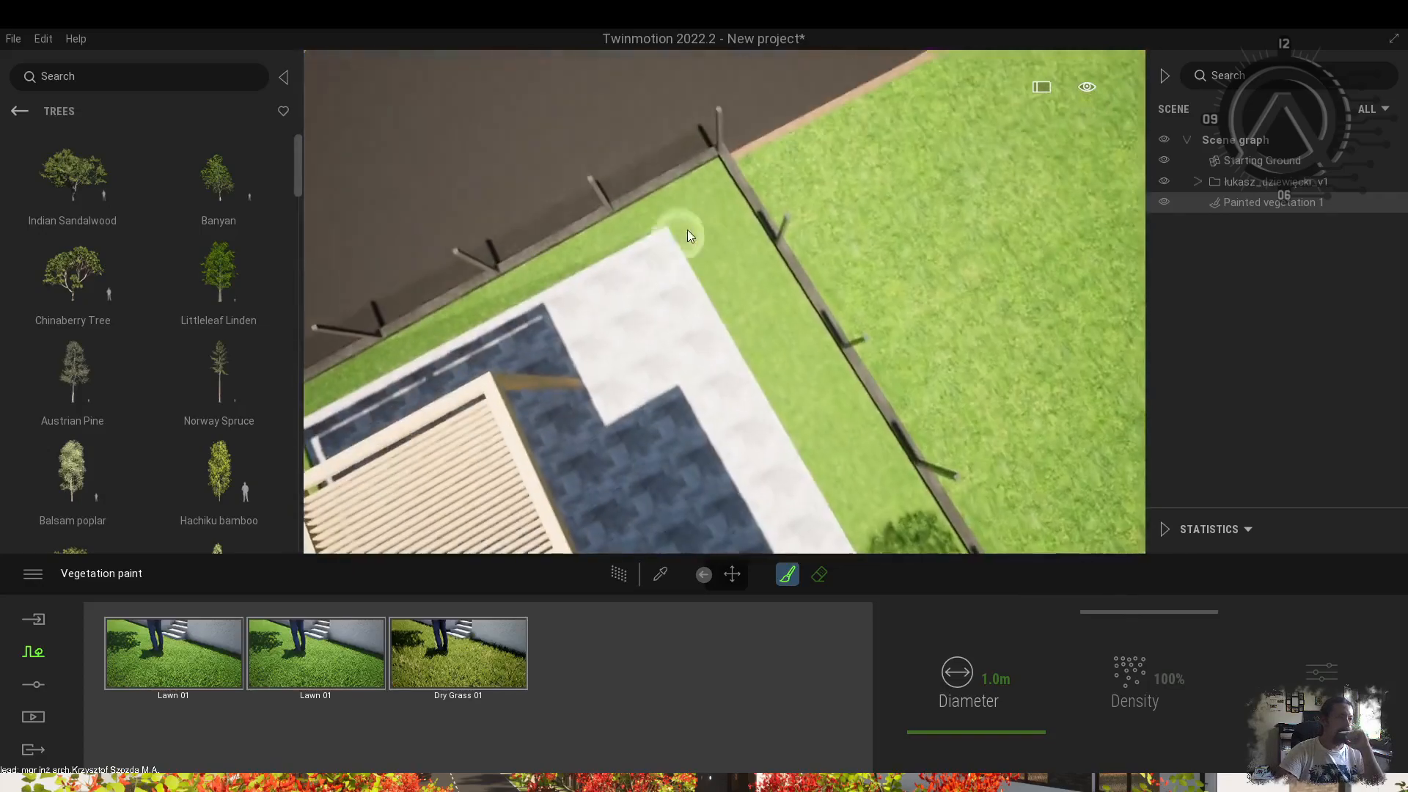
left_click_drag(687, 230, 726, 255)
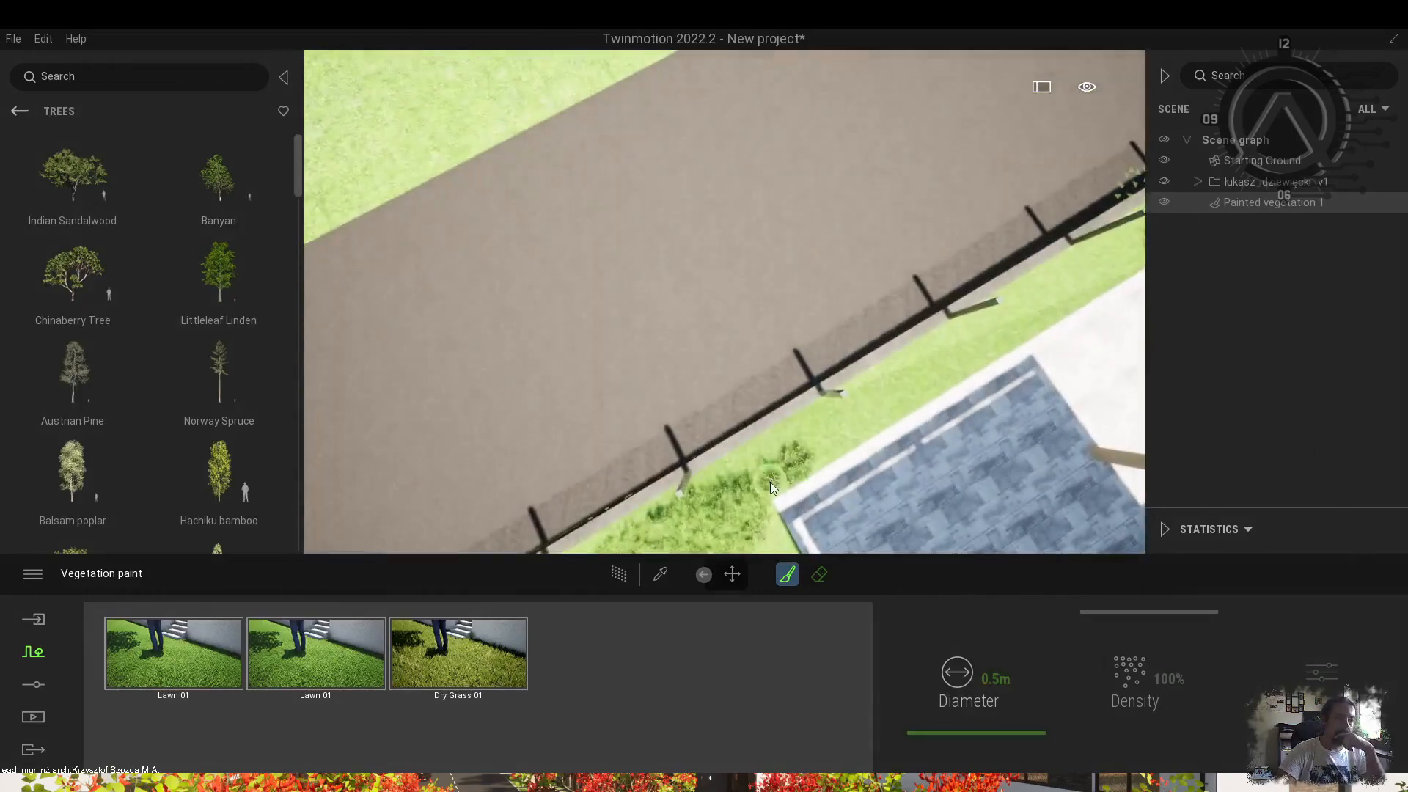
Paint grass near the terrace and fill the small planter bed completely.
scroll(955, 336, "up", 3)
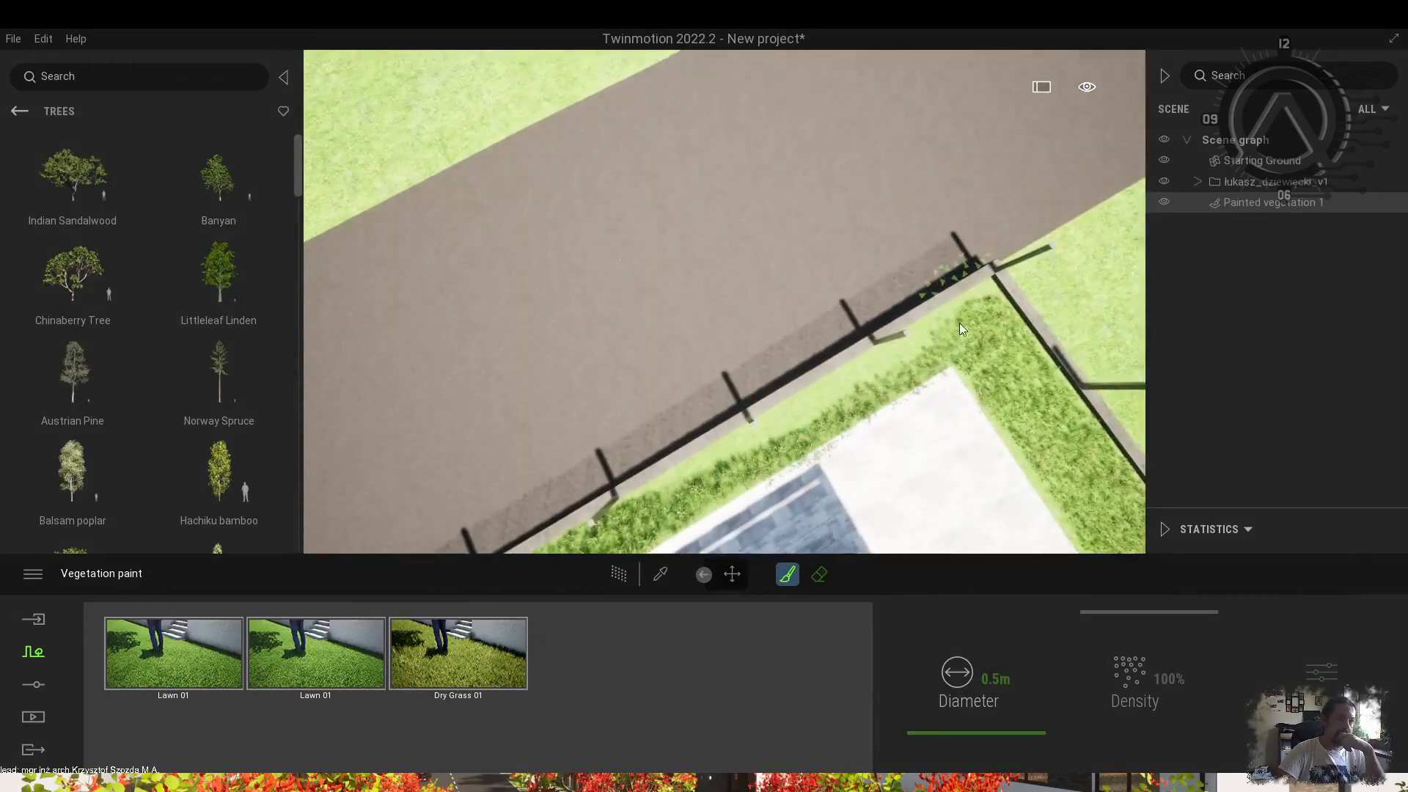
scroll(901, 426, "down", 3)
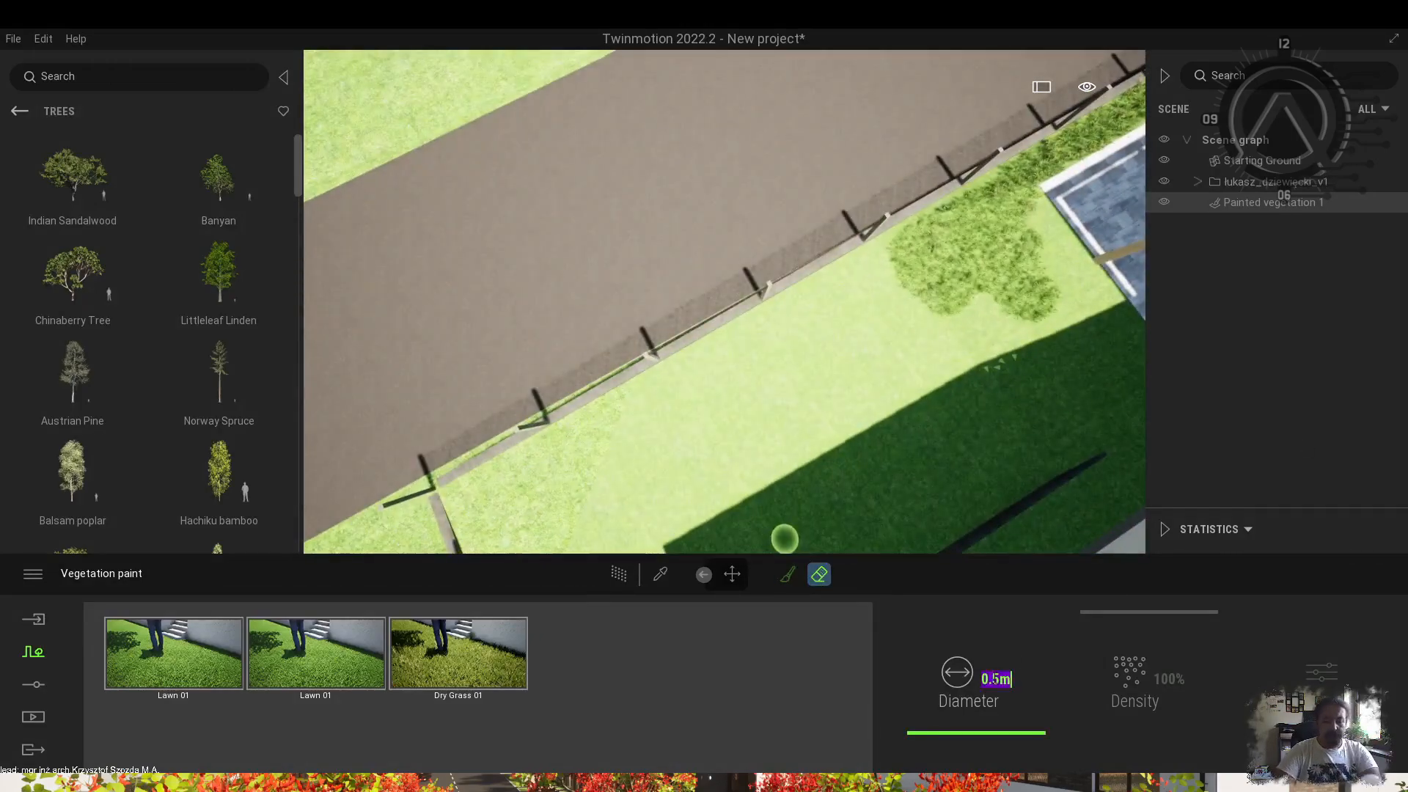
mouse_move(969, 478)
right_mouse_down()
mouse_move(873, 430)
mouse_move(600, 394)
right_mouse_up()
left_click_drag(599, 395, 682, 177)
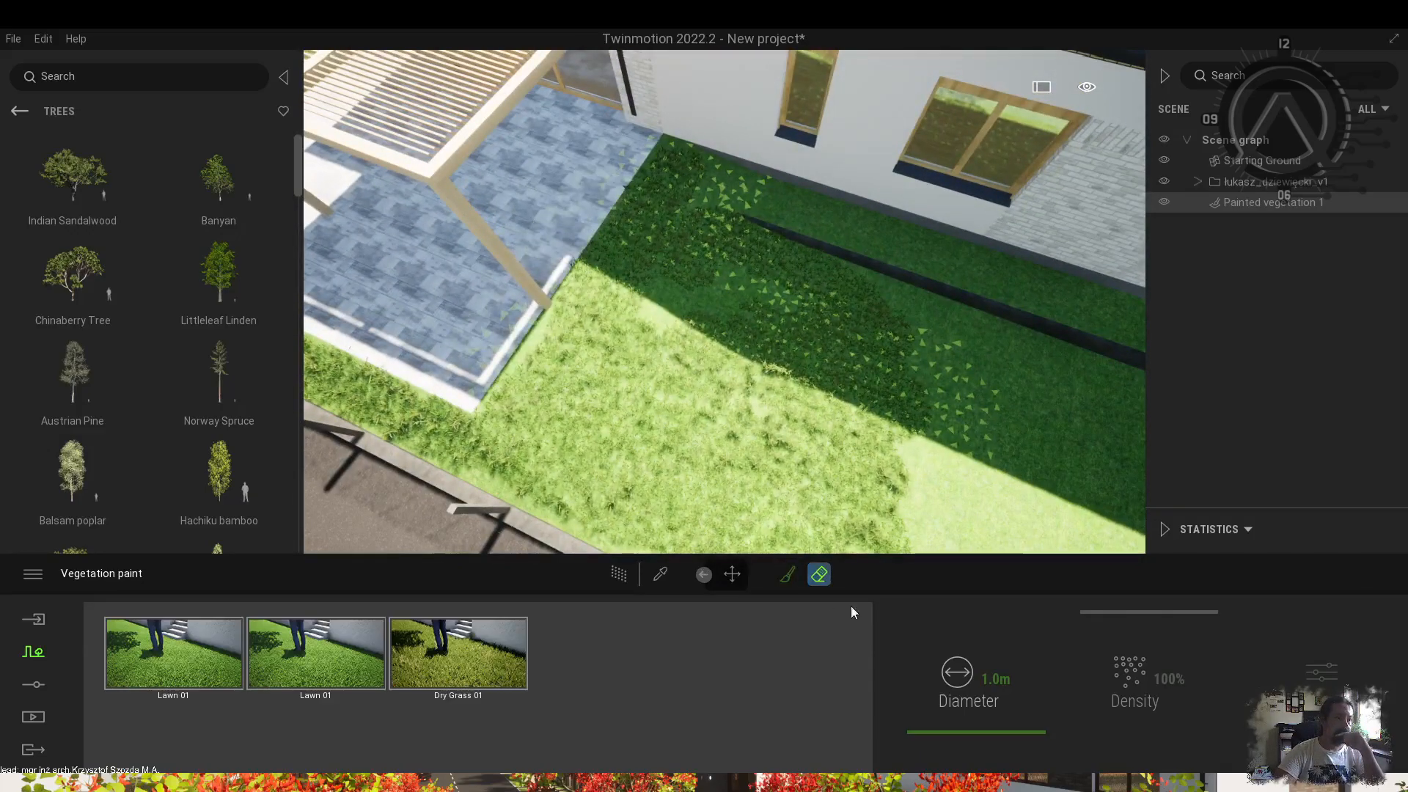
left_click(786, 574)
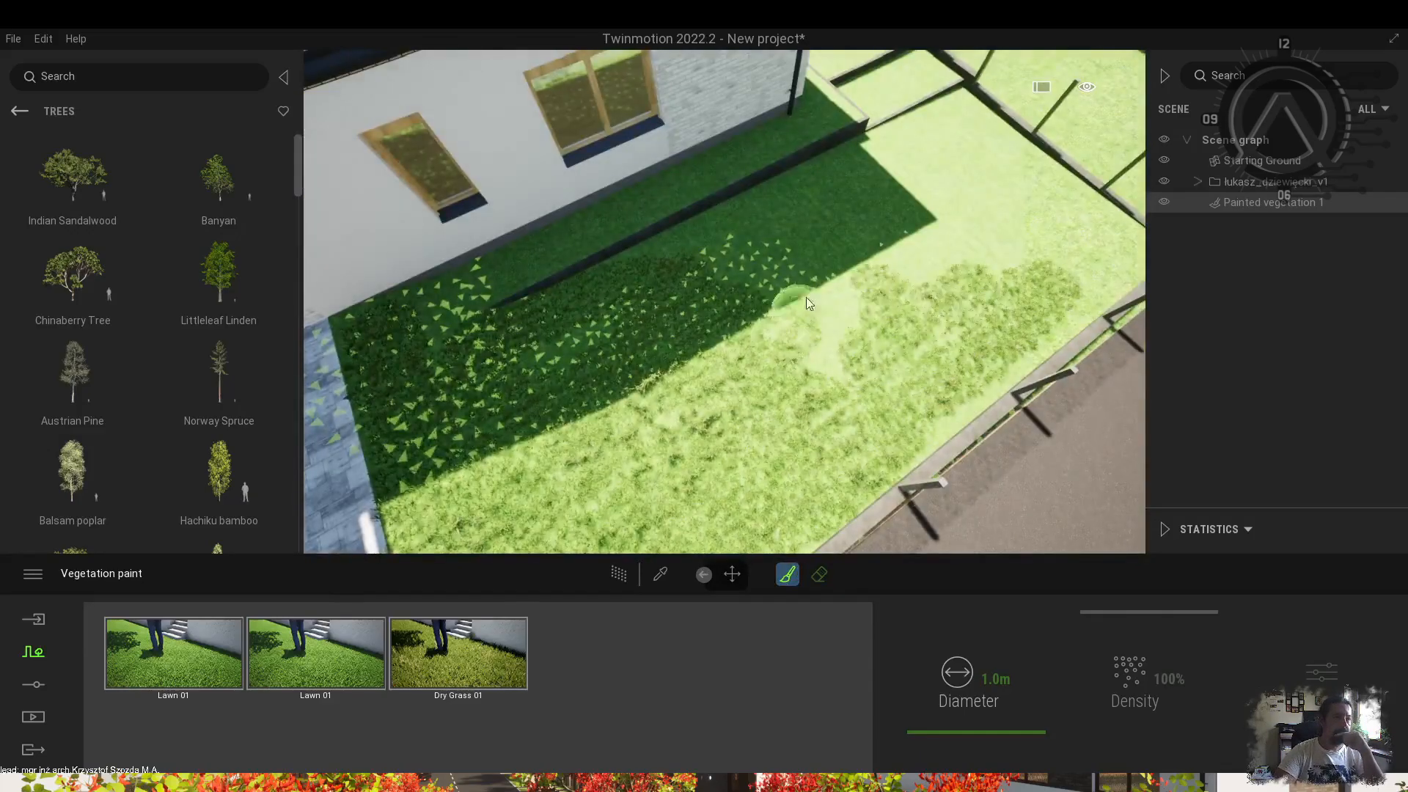
right_click_drag(806, 297, 942, 403)
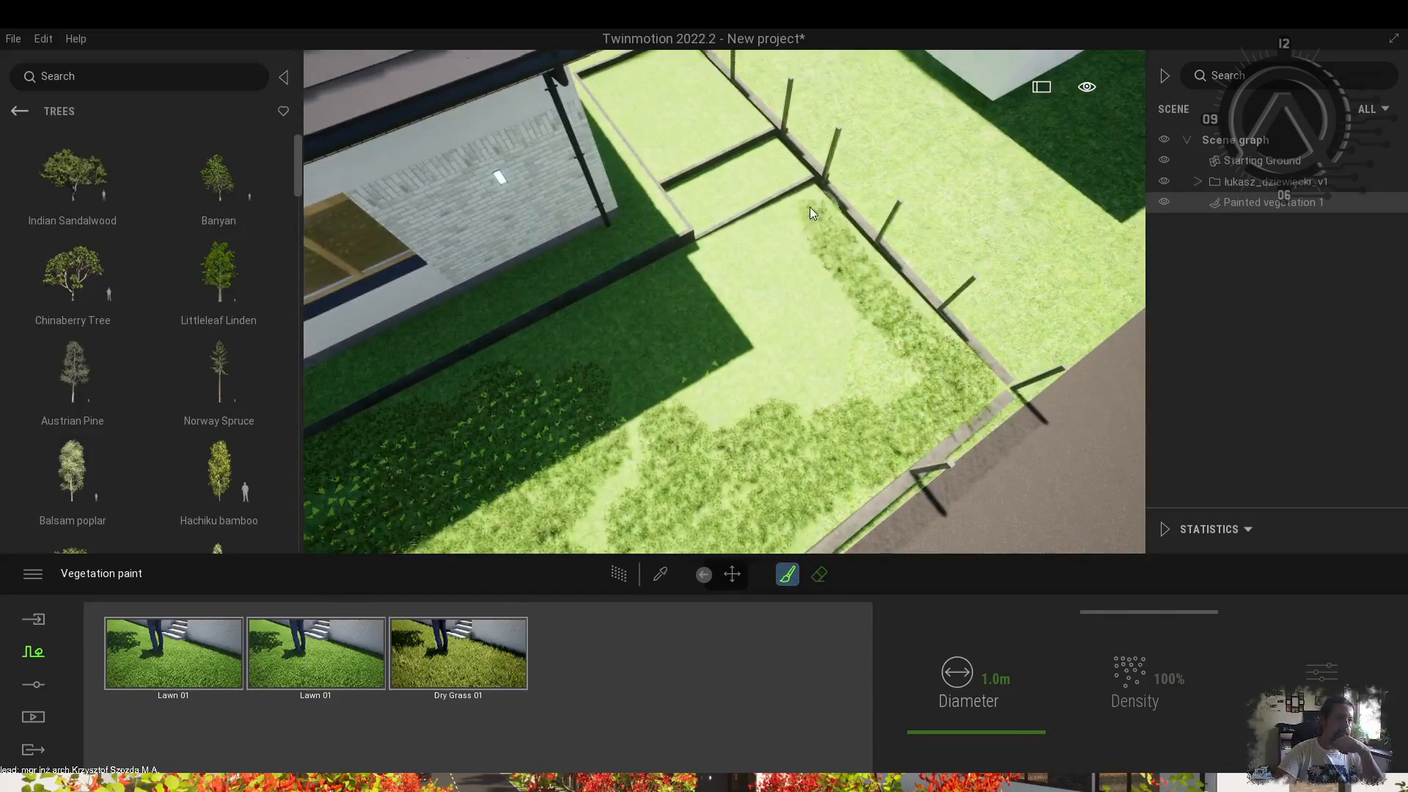
mouse_move(713, 303)
middle_mouse_down()
mouse_move(683, 433)
mouse_move(660, 257)
middle_mouse_up()
scroll(683, 433, "up", 3)
left_click_drag(543, 308, 820, 200)
middle_click_drag(820, 200, 591, 499)
left_click_drag(671, 442, 623, 315)
mouse_move(623, 316)
right_mouse_down()
mouse_move(777, 341)
mouse_move(793, 441)
right_mouse_up()
left_click(793, 441)
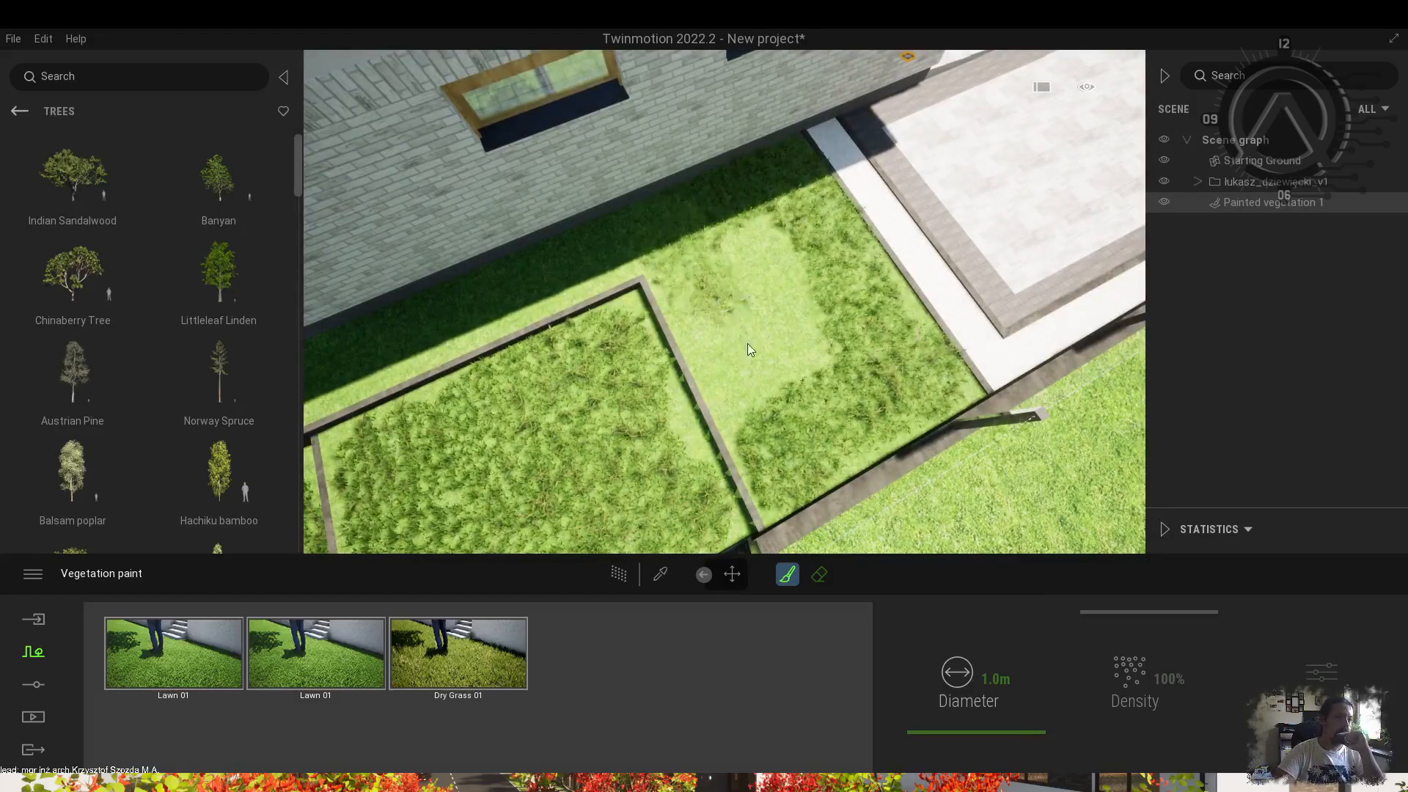
Paint grass along the shaded wall strip and left house corner, then orbit the house.
middle_click_drag(596, 286, 880, 248)
left_click_drag(700, 284, 903, 193)
mouse_move(586, 334)
middle_mouse_down()
mouse_move(860, 430)
mouse_move(916, 370)
middle_mouse_up()
left_click_drag(986, 363, 881, 354)
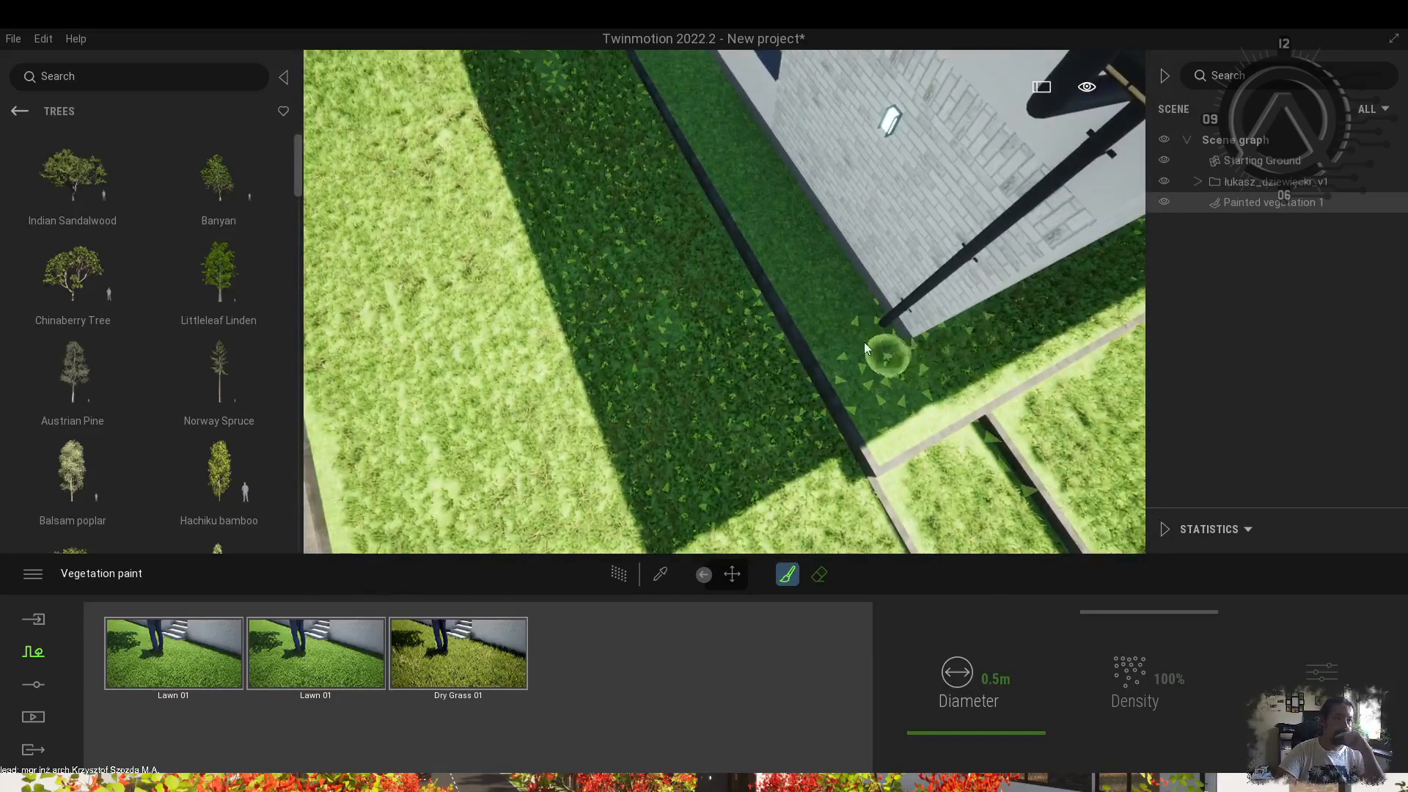
middle_click_drag(659, 132, 839, 400)
left_click_drag(751, 176, 839, 296)
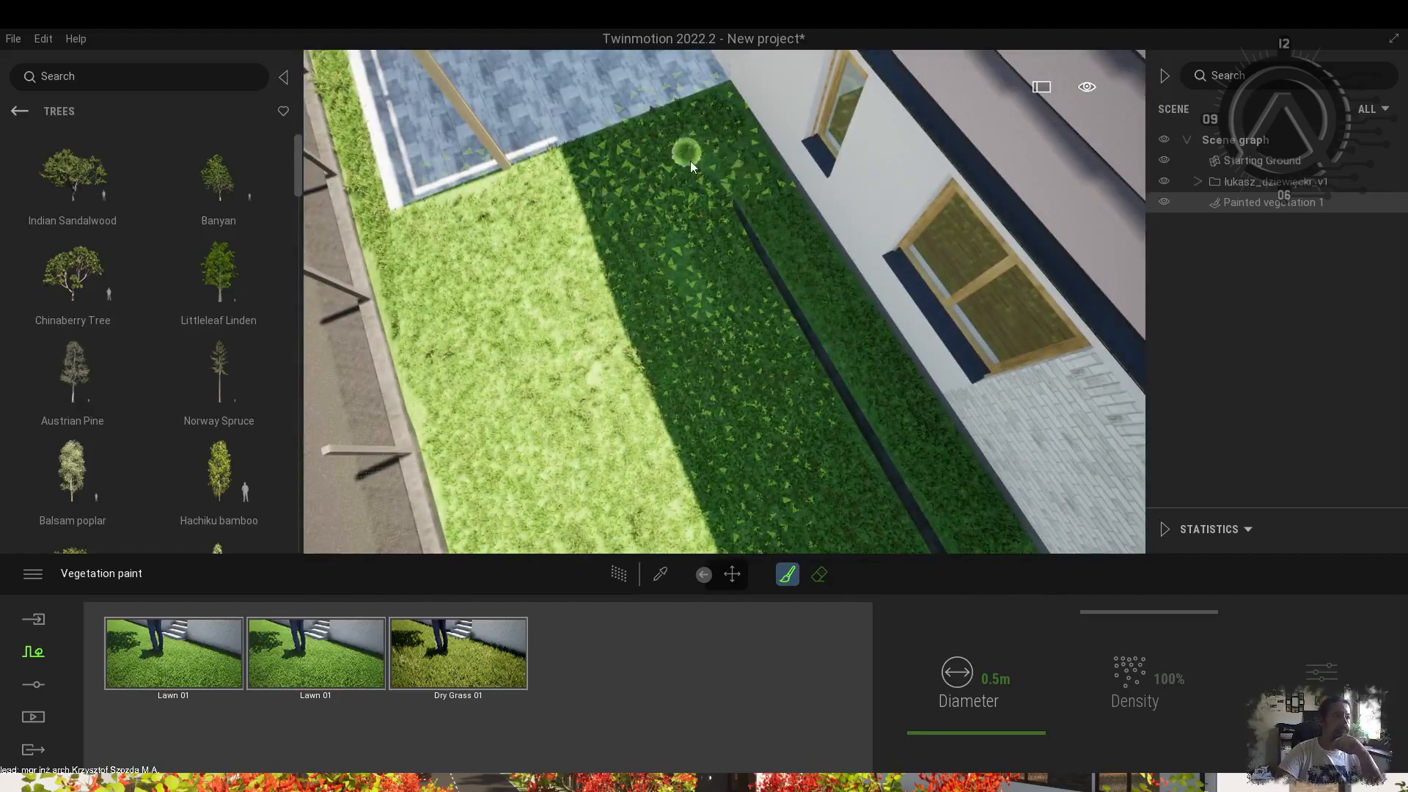
key("Escape")
scroll(686, 155, "down", 5)
mouse_move(686, 156)
middle_mouse_down("shift")
mouse_move(821, 234)
mouse_move(682, 293)
mouse_move(548, 381)
middle_mouse_up("shift")
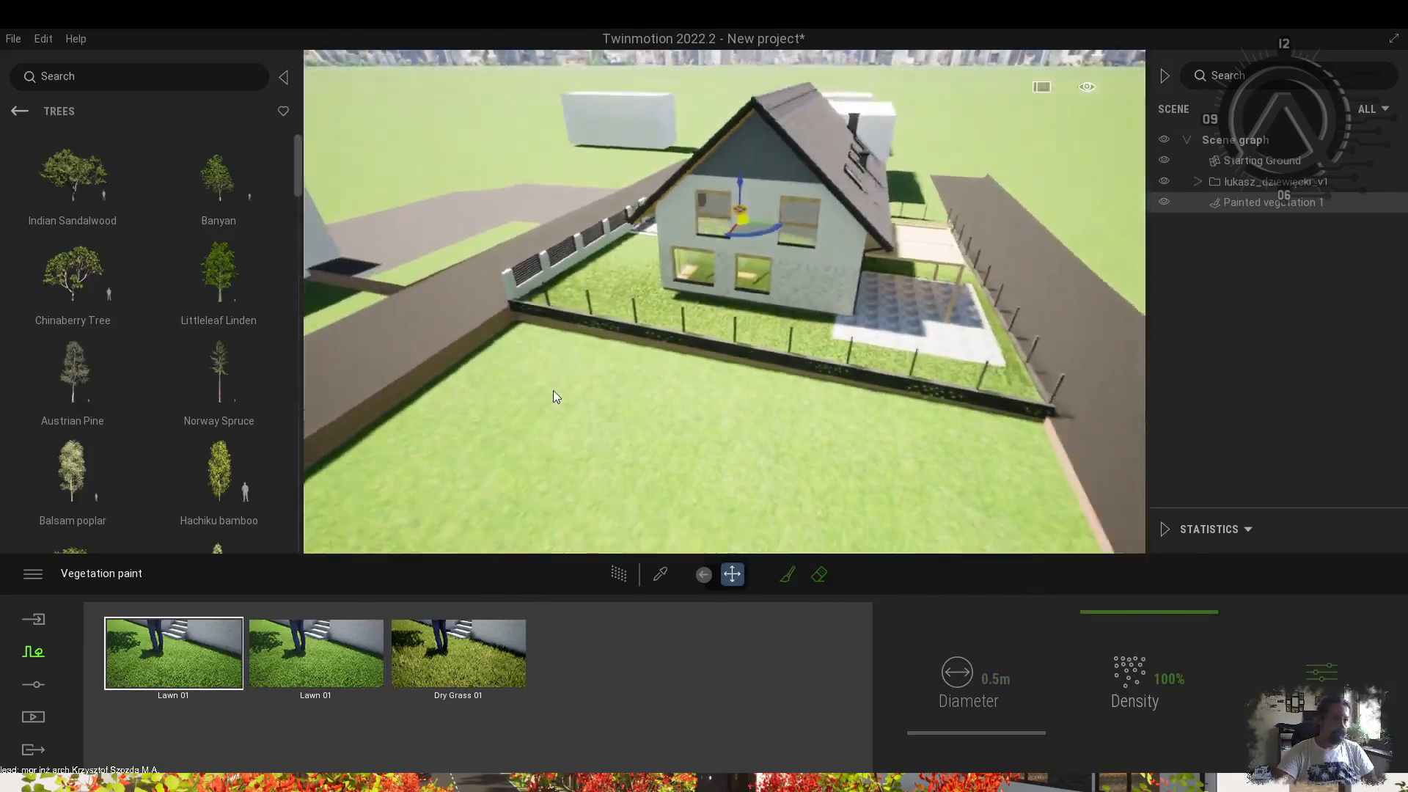
Place a Plane 10m beyond the fence, scale it to 2.1 and raise it slightly.
left_click(19, 110)
left_click_drag(72, 427, 697, 468)
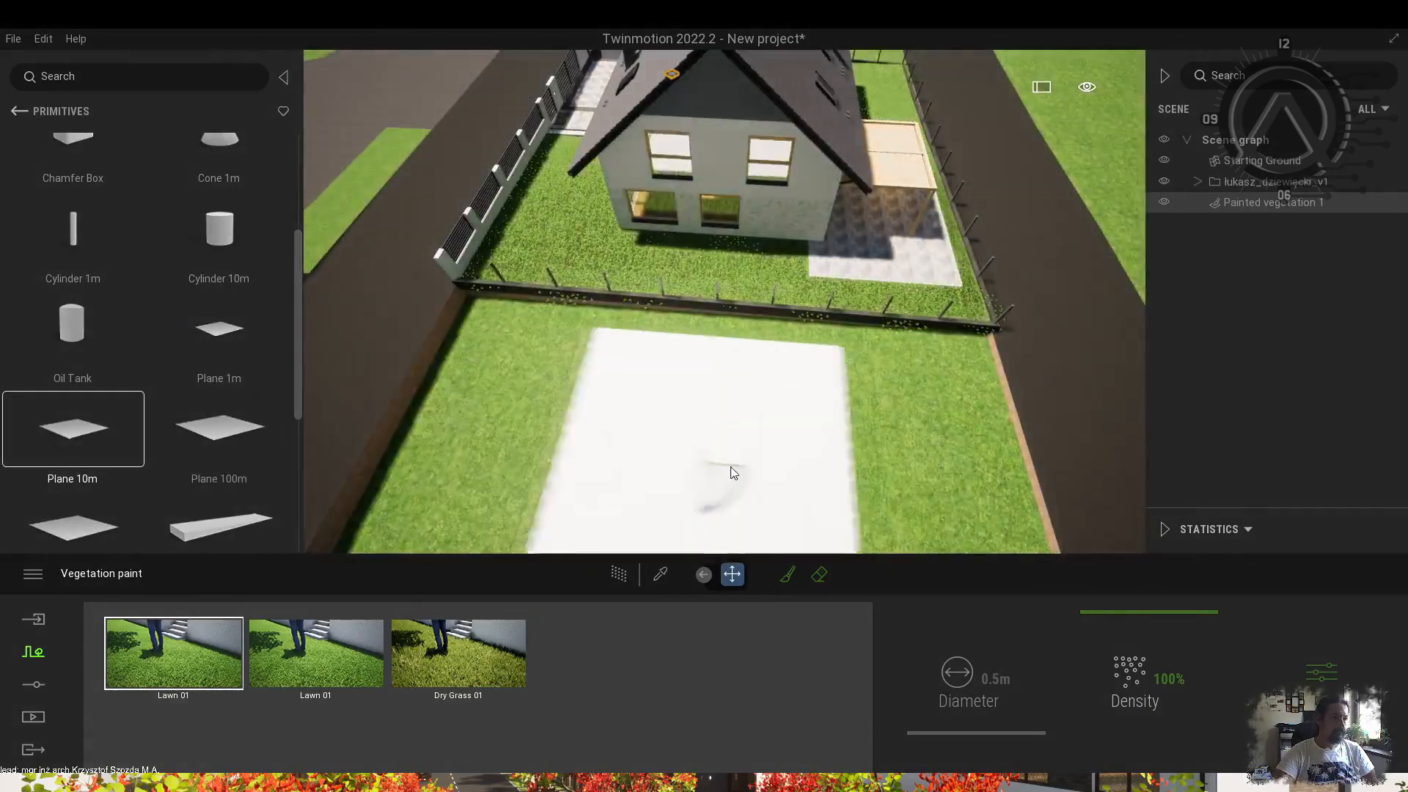
type("2.1")
key("Return")
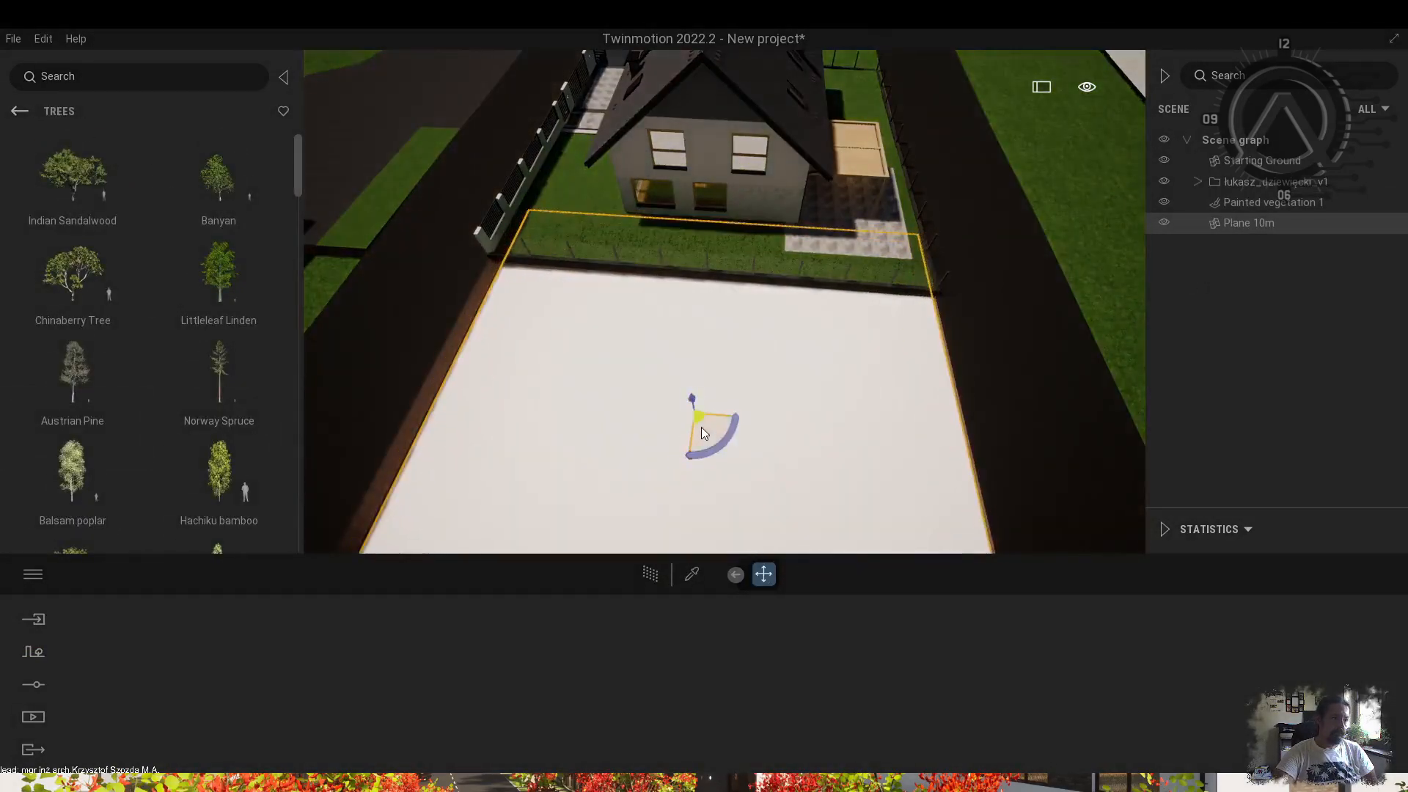
middle_click_drag(691, 537, 543, 289, "shift")
left_click_drag(543, 289, 545, 273)
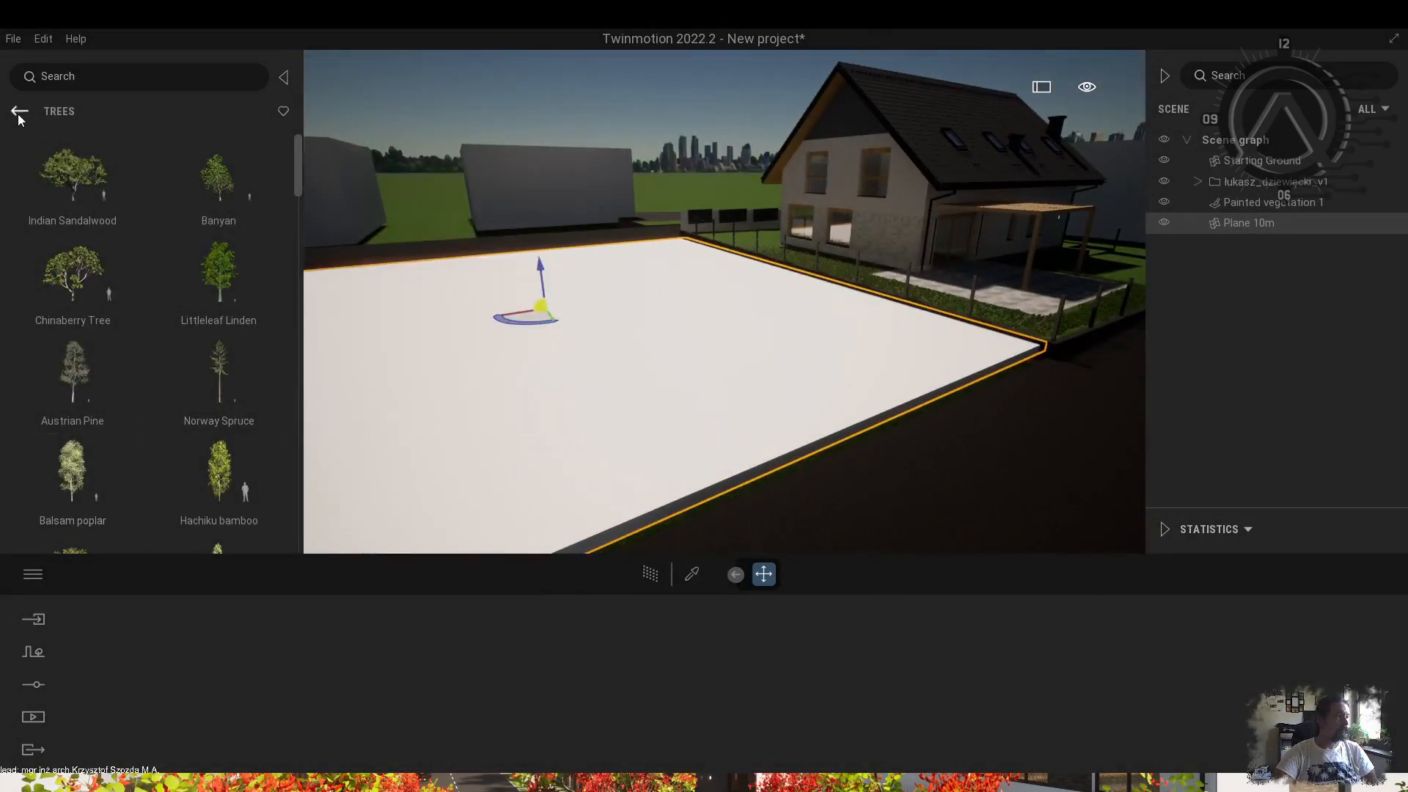
Apply the Ground > Grass 1 material to the plane with texture scale 0.75.
left_click(71, 197)
left_click(219, 398)
left_click(213, 197)
left_click_drag(81, 188, 557, 381)
left_click_drag(930, 678, 929, 689)
middle_click_drag(660, 352, 587, 367, "shift")
Start vegetation painting and load Wild Grass 01 and Dry Wild Grass 01 into the brush.
left_click(18, 110)
left_click(213, 196)
left_click(18, 110)
left_click(33, 652)
left_click(172, 674)
left_click(18, 110)
left_click(72, 297)
scroll(130, 425, "down", 5)
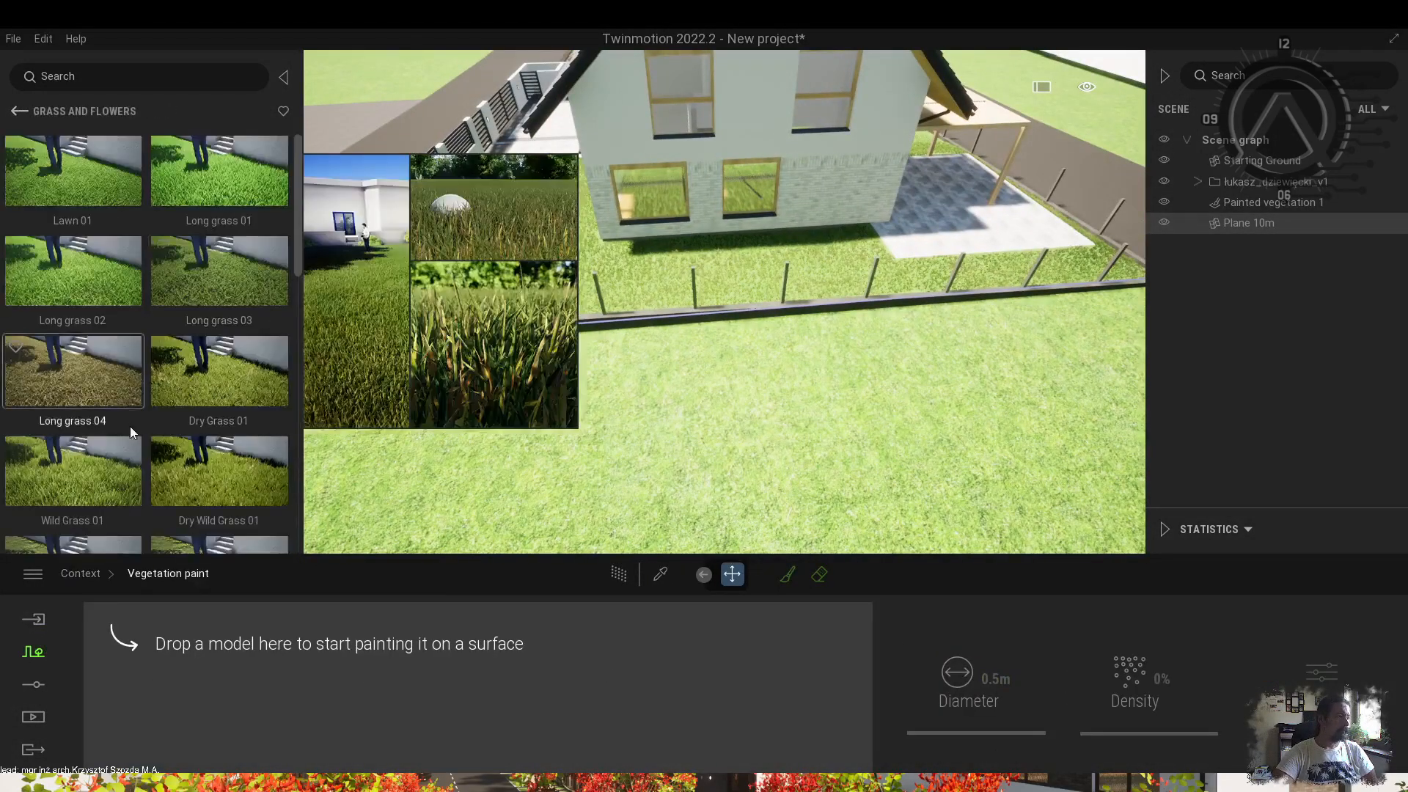
left_click_drag(74, 252, 204, 689)
scroll(146, 330, "down", 1)
left_click_drag(219, 234, 315, 653)
Paint wild grass across the plane outside the front fence.
left_click_drag(890, 459, 385, 399)
middle_click_drag(386, 398, 455, 432, "shift")
left_click_drag(455, 433, 894, 410)
scroll(772, 439, "down", 4)
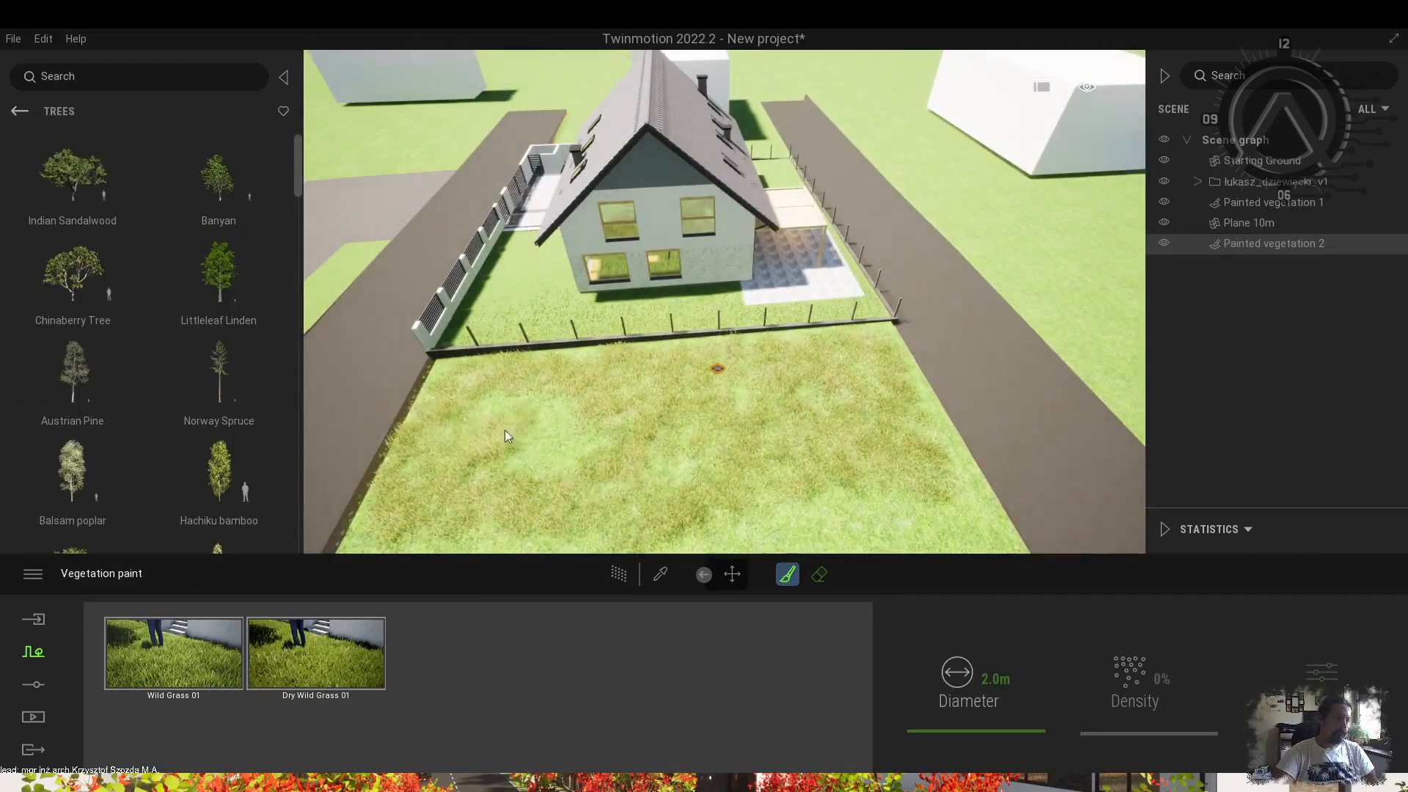
middle_click_drag(677, 470, 762, 396, "shift")
Add tall grass to the brush with higher density, a tint colour and 0% size.
left_click(34, 111)
left_click(72, 275)
scroll(189, 402, "down", 8)
left_click_drag(70, 253, 461, 655)
left_click_drag(1118, 733, 1119, 715)
double_click(458, 654)
left_click(569, 671)
left_click(567, 400)
left_click(759, 537)
middle_click_drag(697, 454, 543, 546, "shift")
left_click_drag(391, 673, 391, 733)
Place a Laurel hedge from the Misc. vegetation category on the lawn.
left_click(19, 110)
left_click(84, 315)
left_click(19, 111)
left_click(79, 502)
scroll(93, 425, "down", 5)
left_click(93, 427)
middle_click_drag(586, 352, 514, 399, "shift")
Rotate, enlarge and move the Laurel hedge to run alongside the road.
left_click(534, 411)
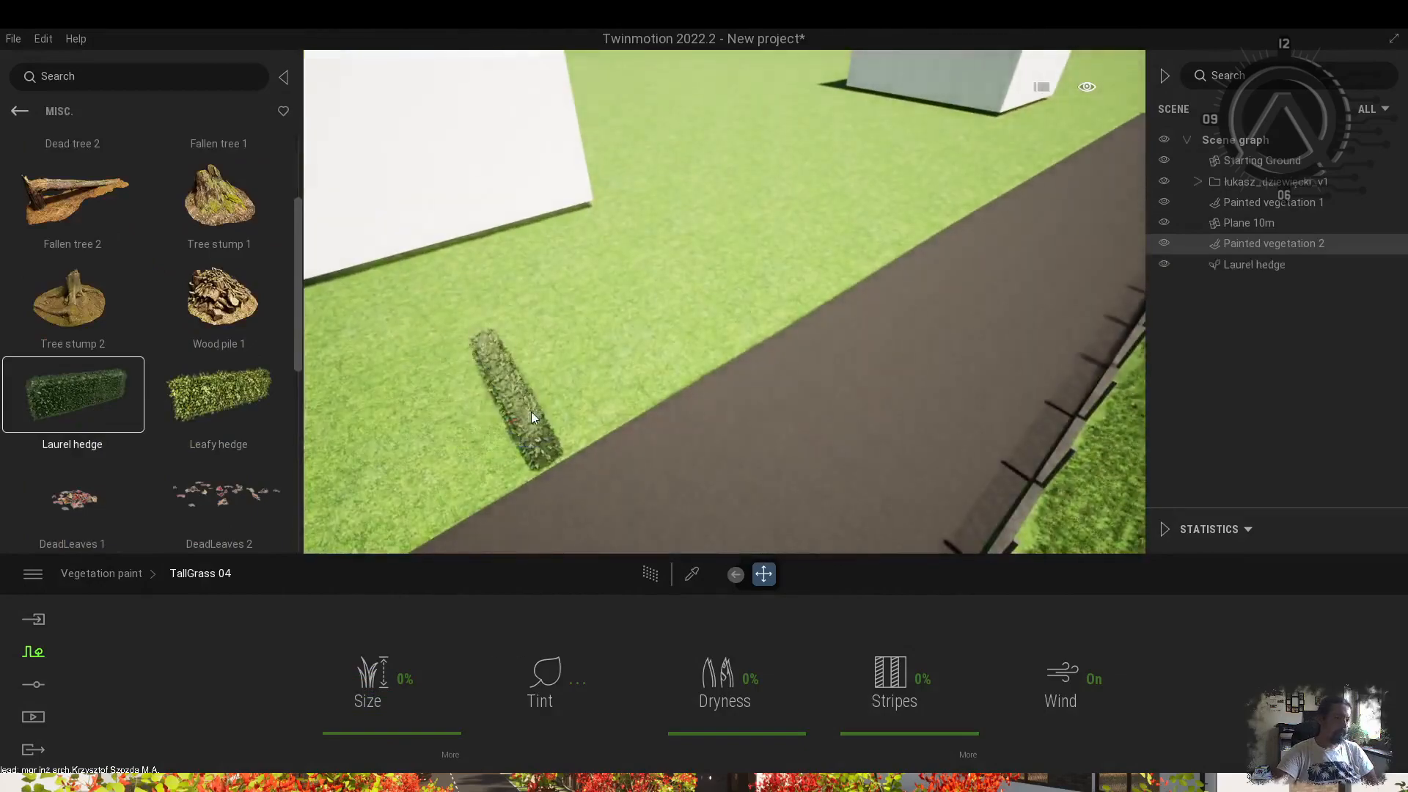
left_click(510, 396)
left_click_drag(462, 443, 579, 431)
key("t")
left_click_drag(496, 410, 601, 320)
scroll(601, 320, "down", 5)
left_click_drag(634, 390, 567, 423)
mouse_move(567, 424)
middle_mouse_down("shift")
mouse_move(704, 440)
mouse_move(571, 422)
middle_mouse_up("shift")
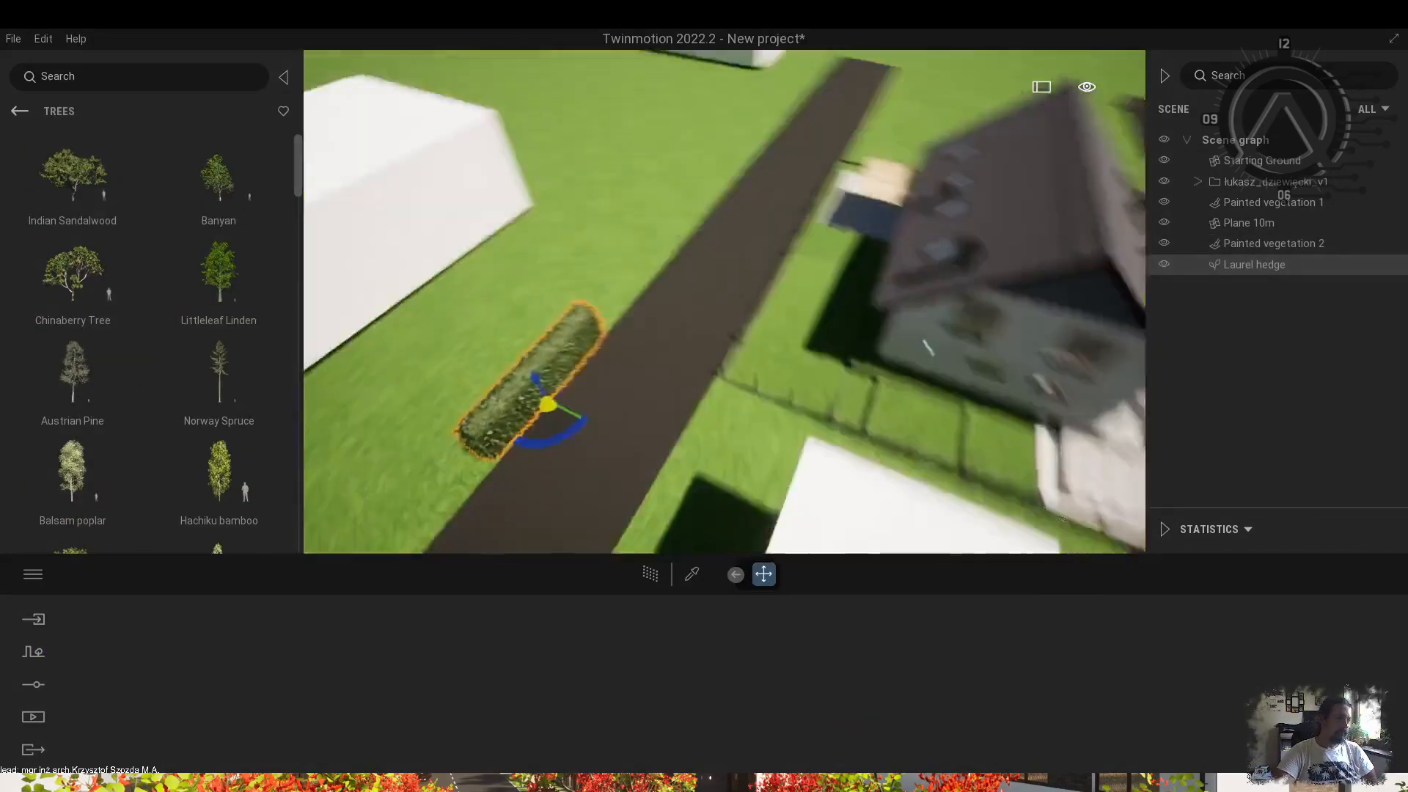
left_click_drag(530, 421, 565, 410)
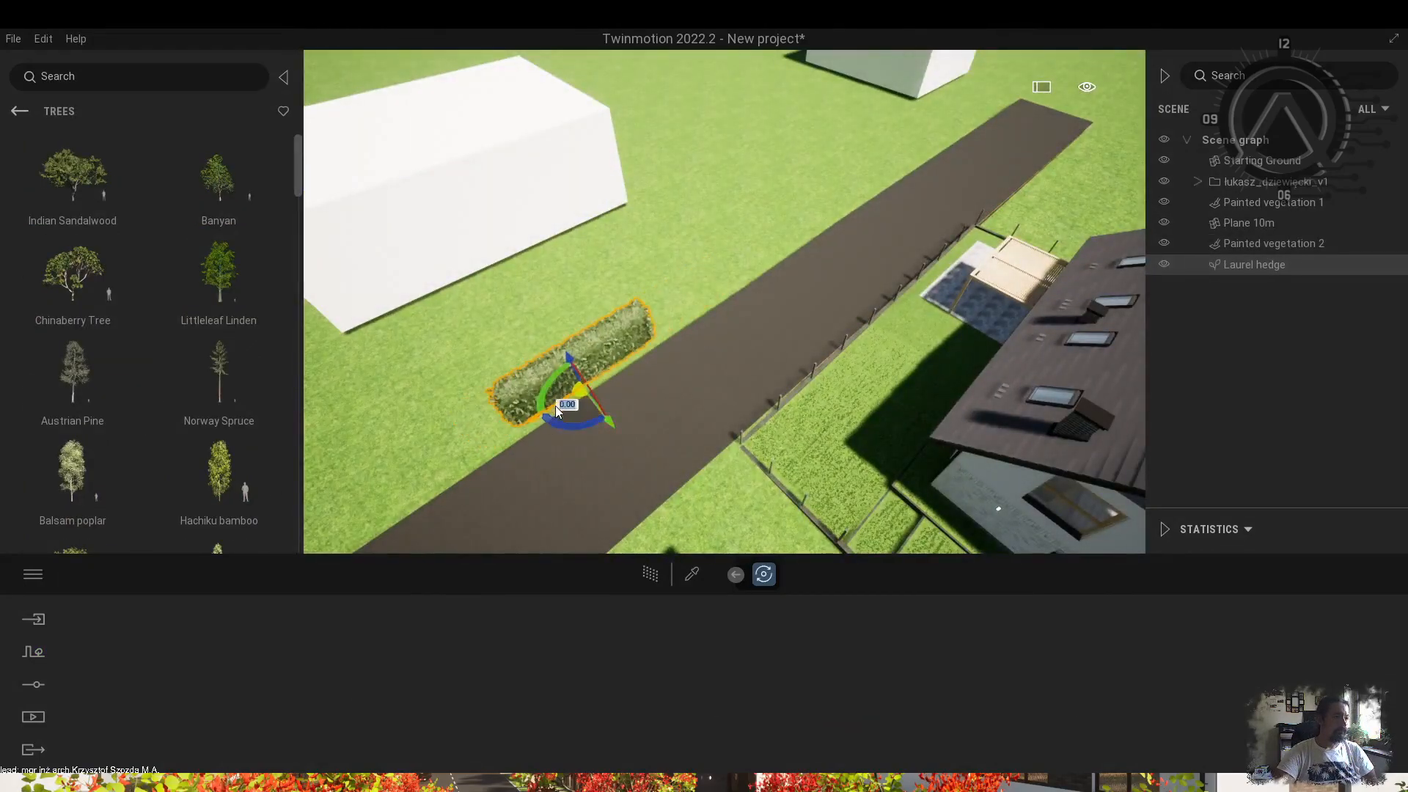
Copy the hedge into a long row along the road, four copies then a second set.
left_click_drag(471, 463, 631, 366, "shift")
left_click(750, 398)
left_click(750, 398)
left_click(750, 398)
left_click(657, 485)
left_click_drag(782, 262, 1005, 182, "shift")
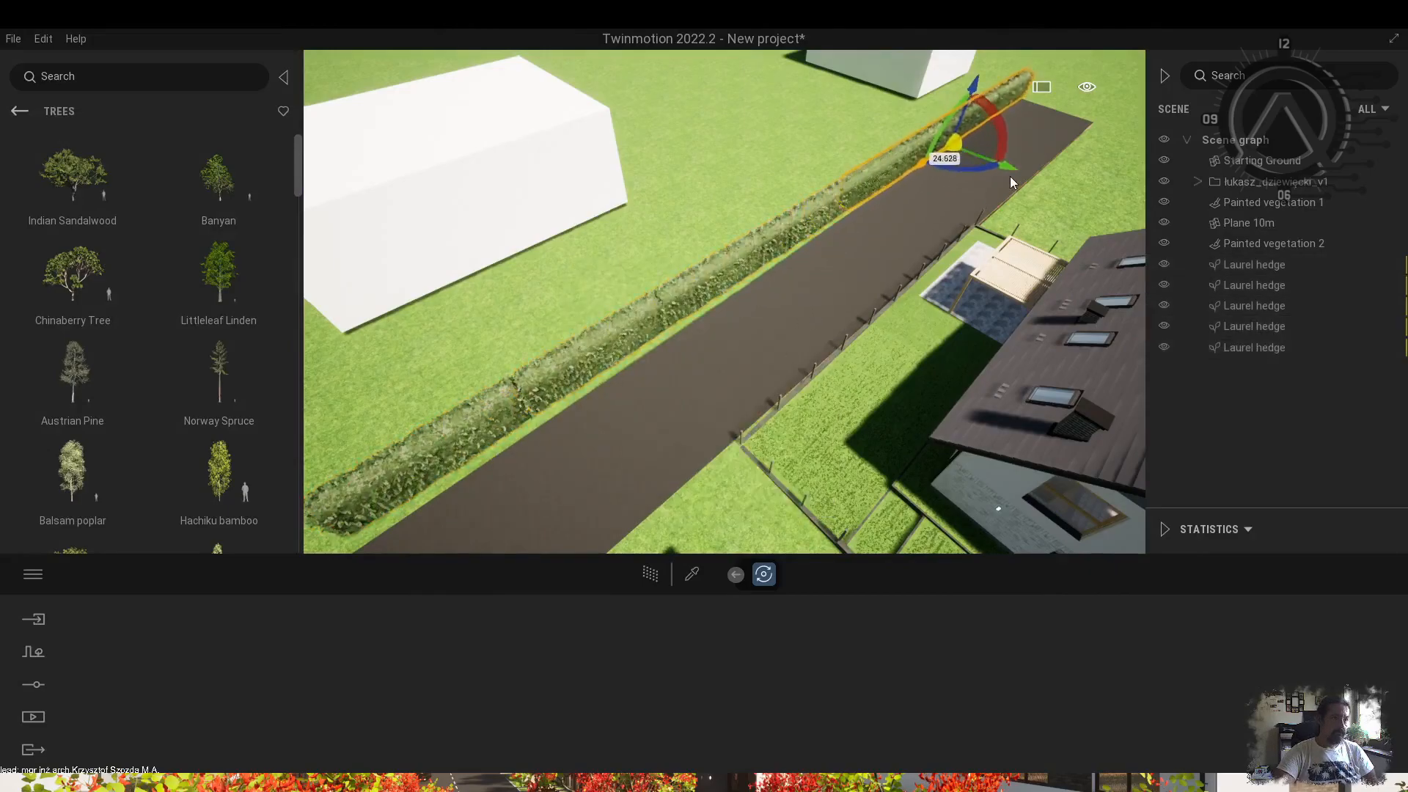
left_click(657, 485)
scroll(812, 291, "down", 3)
Place Banyan trees beside the road and at its end.
middle_click_drag(812, 291, 689, 300, "shift")
left_click(218, 175)
middle_click_drag(770, 278, 692, 220, "shift")
left_click(978, 232)
left_click(998, 226)
middle_click_drag(1013, 222, 843, 272, "shift")
middle_click_drag(820, 225, 704, 249, "shift")
Scatter more Banyan trees around the houses and beyond the tree cluster.
left_click(821, 253)
left_click(908, 258)
left_click(967, 322)
middle_click_drag(968, 322, 785, 306, "shift")
left_click(671, 192)
middle_click_drag(957, 235, 843, 242, "shift")
left_click(816, 185)
left_click(755, 106)
middle_click_drag(755, 117, 887, 162, "shift")
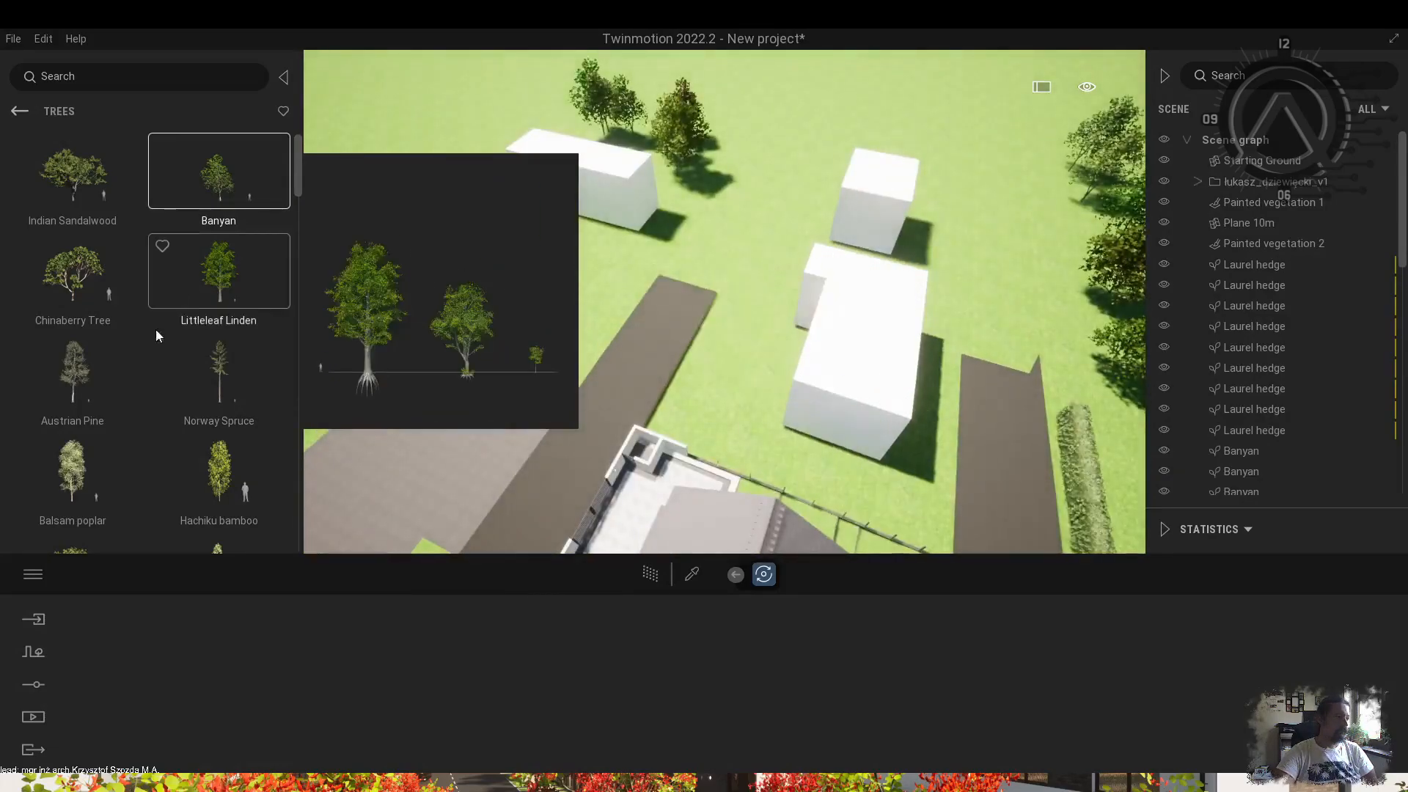
Plant bamboo, a Japanese cedar by the hedge, and Katsura trees near the cedars and behind the white house.
left_click(662, 427)
left_click(683, 422)
scroll(95, 456, "down", 4)
left_click(218, 284)
middle_click_drag(790, 449, 660, 433, "shift")
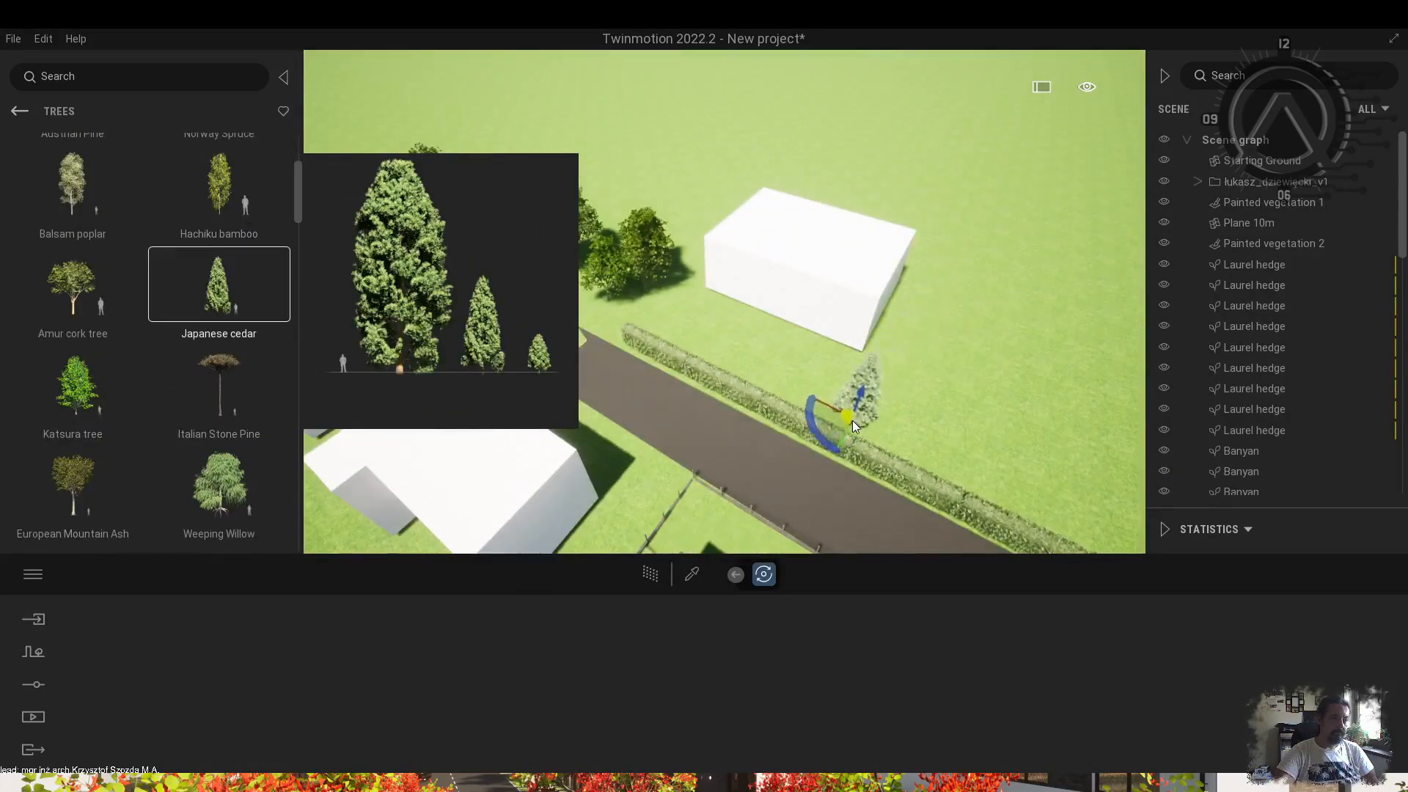
middle_click_drag(1015, 365, 865, 374, "shift")
left_click(871, 400)
left_click(759, 399)
middle_click_drag(759, 400, 762, 212, "shift")
left_click(761, 204)
Plant Japanese cedars from the User Library along the house's front fence.
left_click(22, 112)
left_click(22, 112)
scroll(147, 410, "down", 5)
left_click(219, 498)
scroll(147, 437, "down", 3)
left_click(72, 494)
middle_click_drag(660, 352, 428, 306, "shift")
left_click(428, 306)
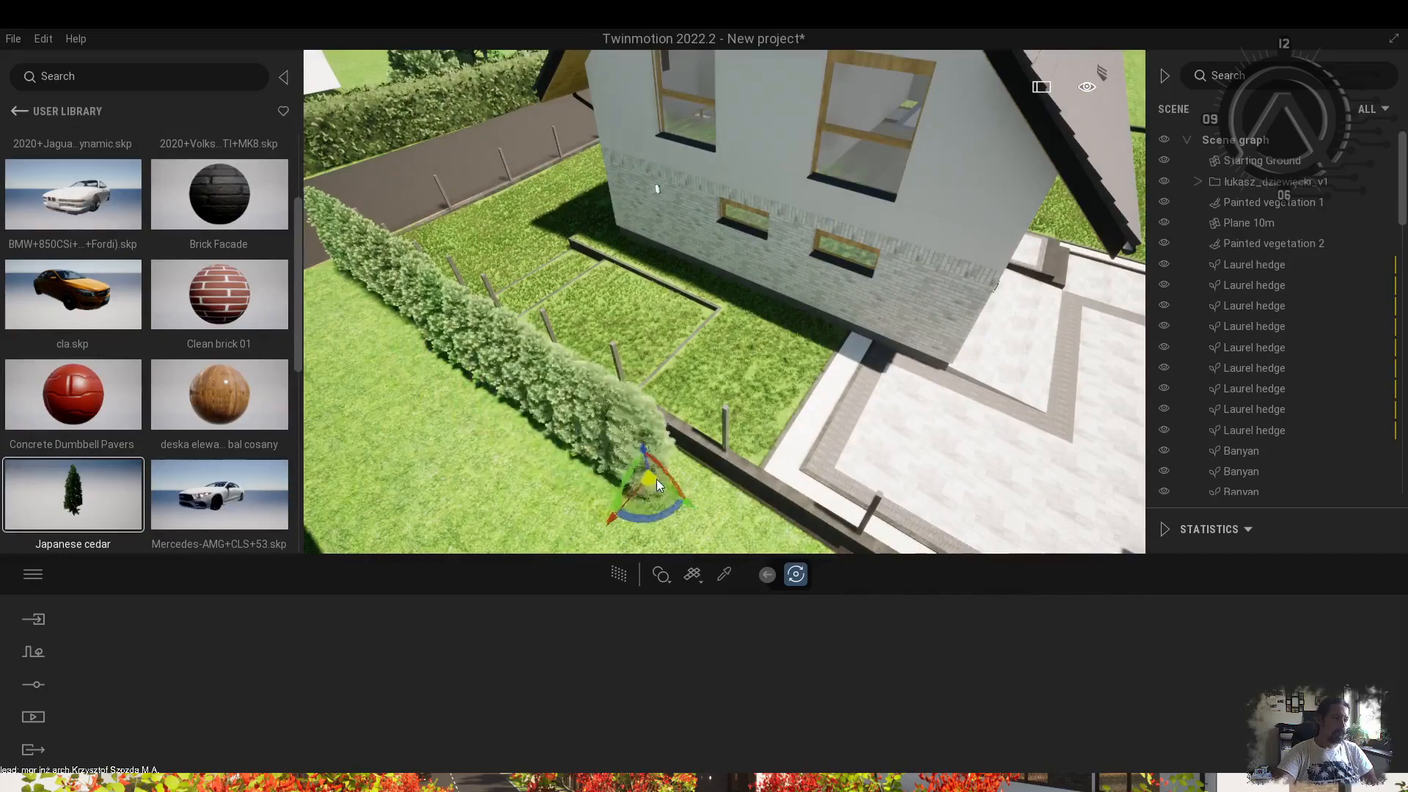
middle_click_drag(645, 472, 579, 498, "shift")
left_click(644, 480)
Plant a row of four more cedars along the road edge.
middle_click_drag(822, 363, 879, 343, "shift")
left_click(880, 343)
left_click(981, 378)
left_click(1054, 415)
left_click(786, 335)
middle_click_drag(1054, 416, 671, 195, "shift")
Load the Media Image1 view with path tracing and adjust the Dry Grass 01 size.
left_click(34, 716)
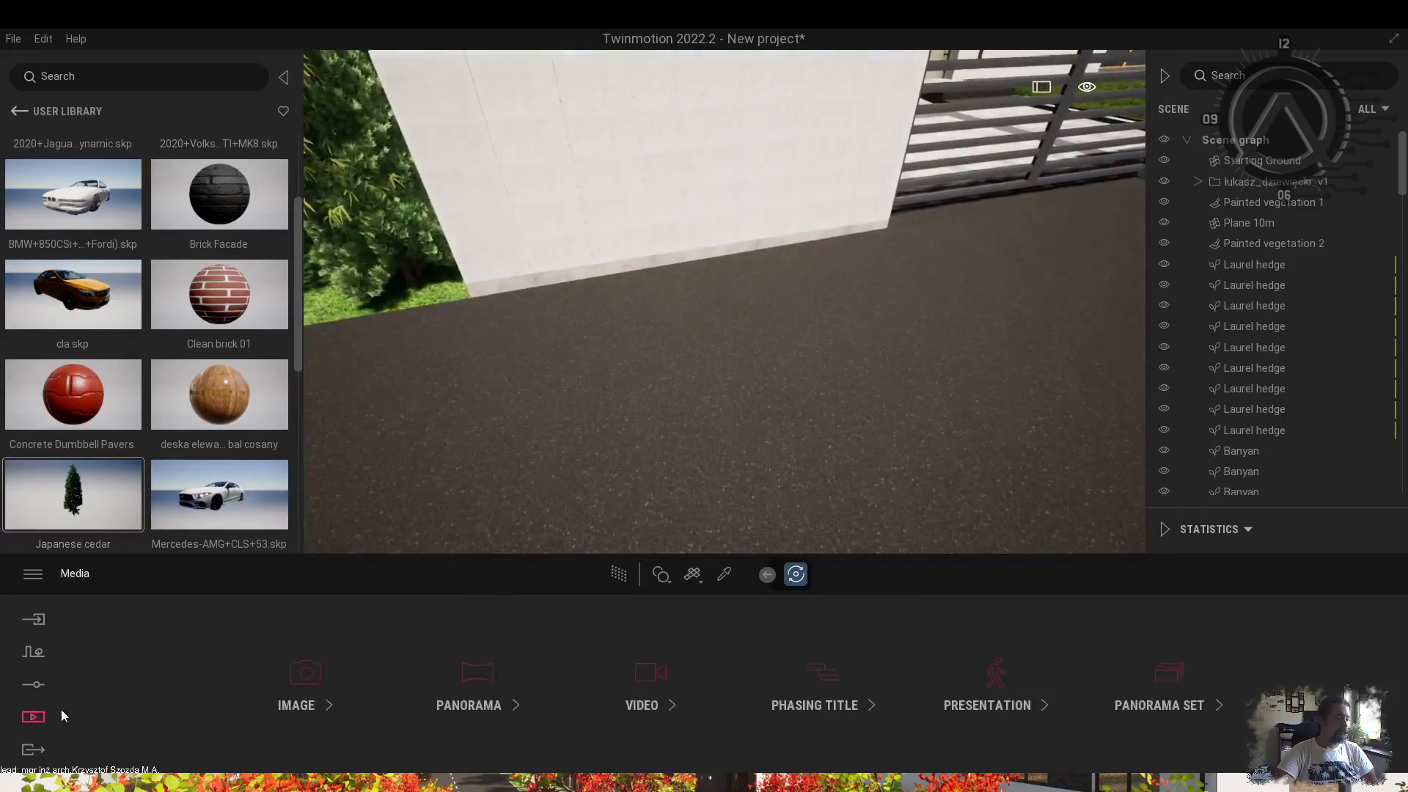
left_click(298, 700)
left_click(299, 640)
left_click(618, 574)
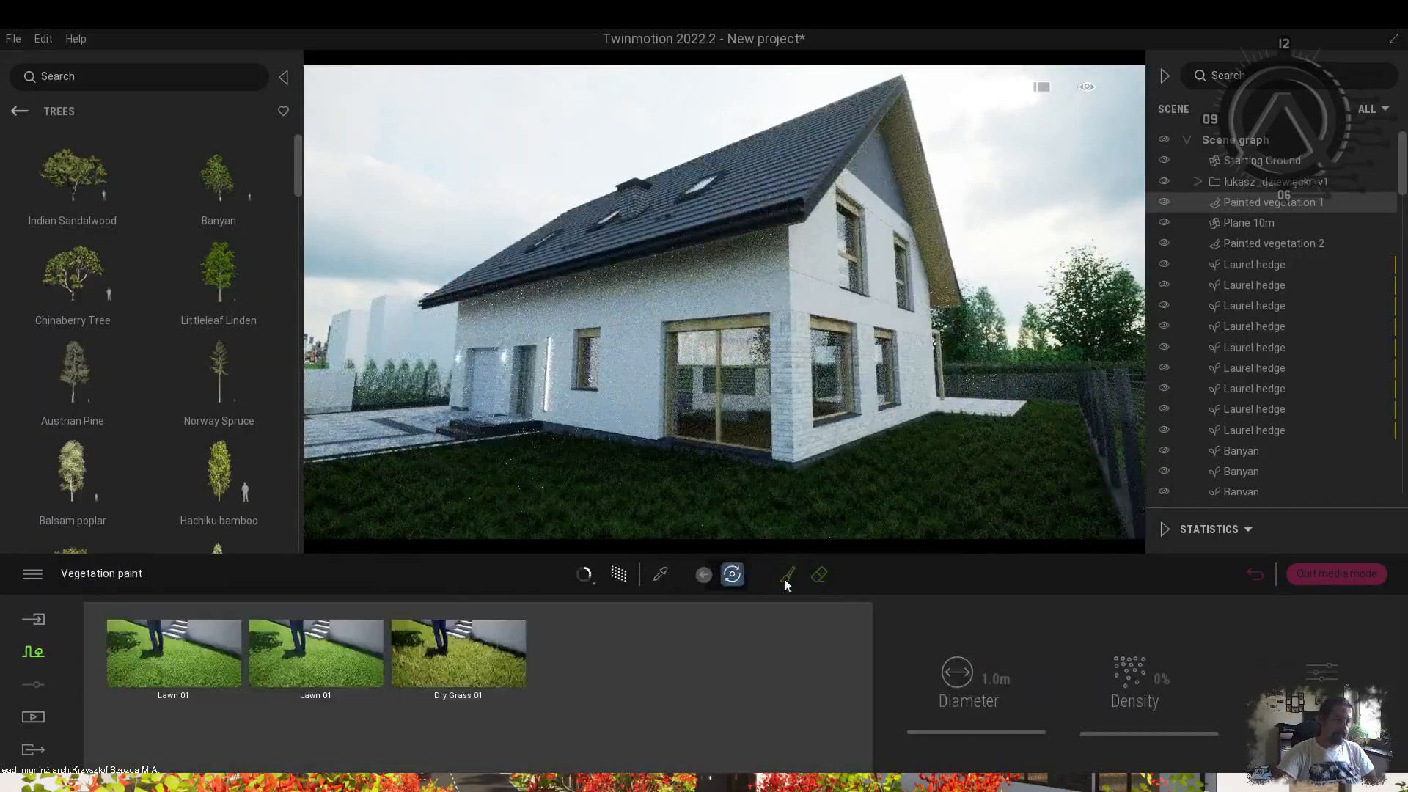
left_click(471, 672)
mouse_move(392, 726)
left_mouse_down()
mouse_move(389, 738)
mouse_move(407, 706)
mouse_move(378, 730)
left_mouse_up()
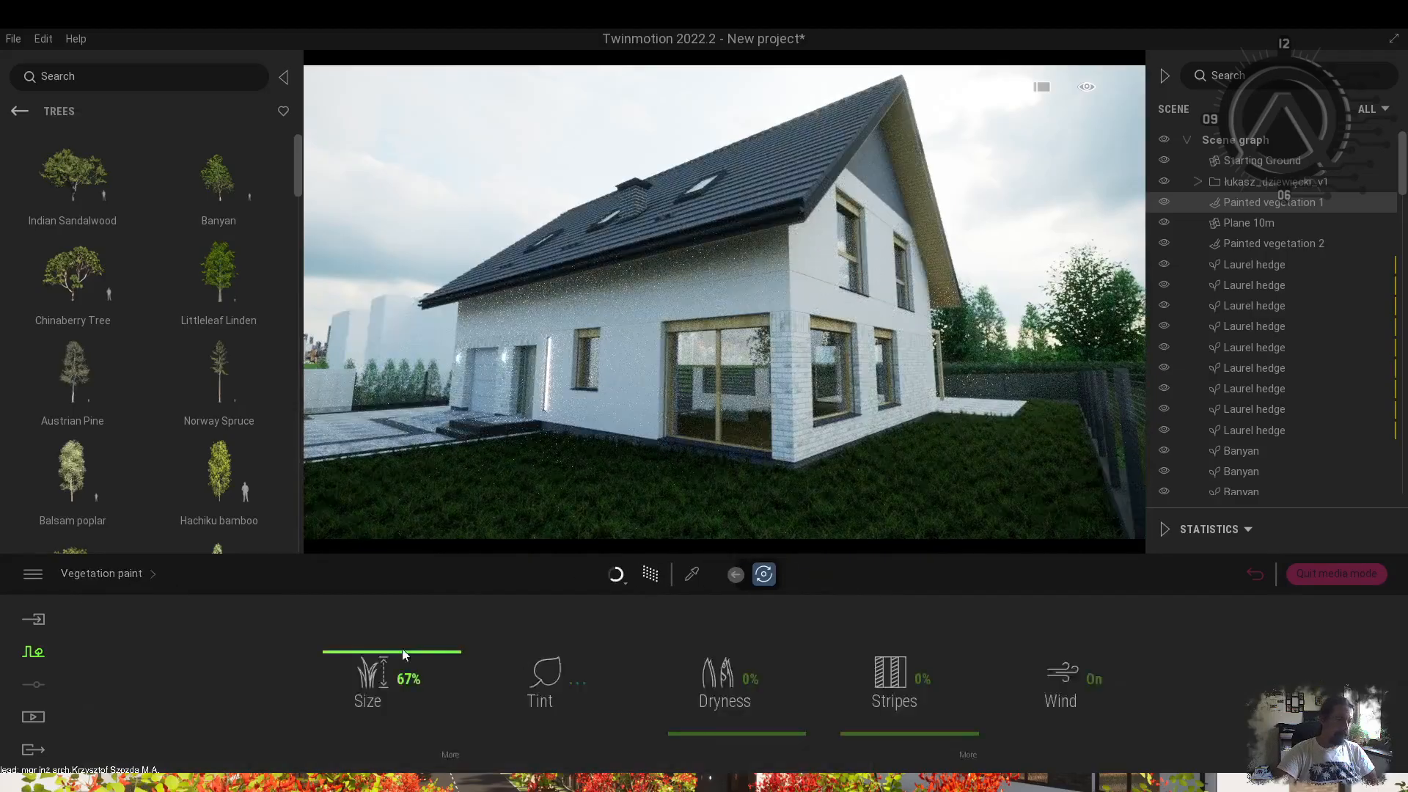
Pick the house's plaster wall material and set its colour to FFFEEC.
left_click(691, 574)
left_click(730, 301)
left_click(565, 672)
left_click_drag(639, 248, 1164, 277)
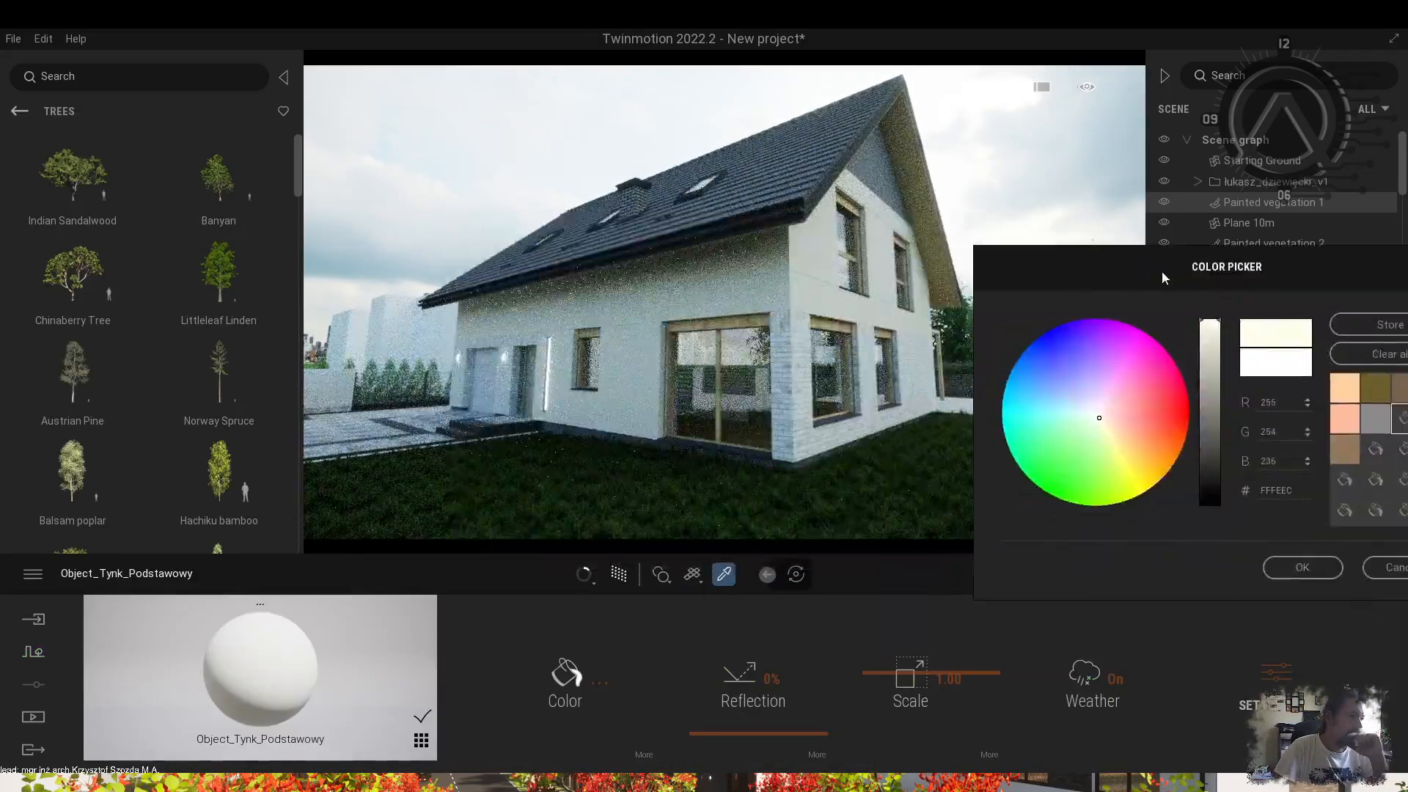
left_click(1302, 567)
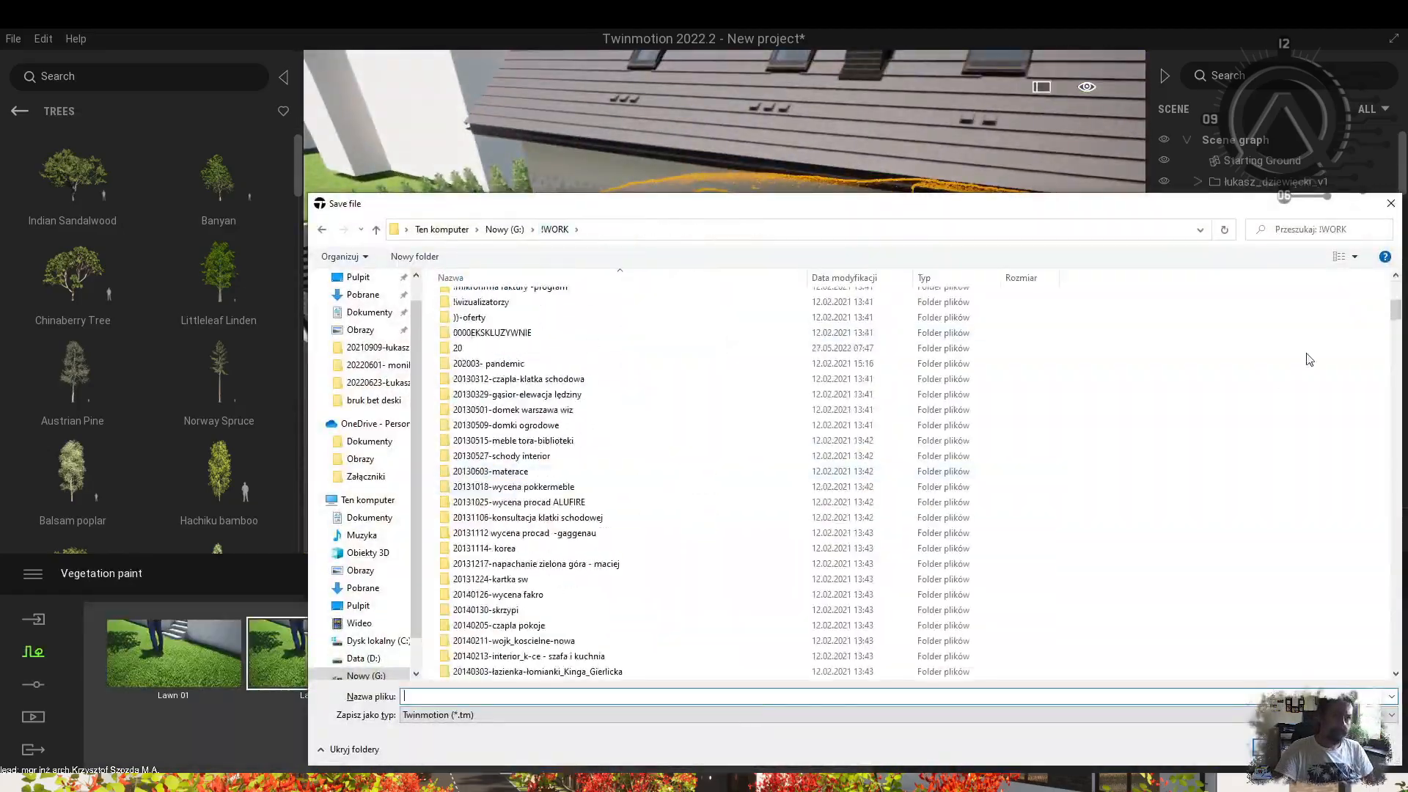
Enter the new project name and save it as a Twinmotion .tm file.
key("Return")
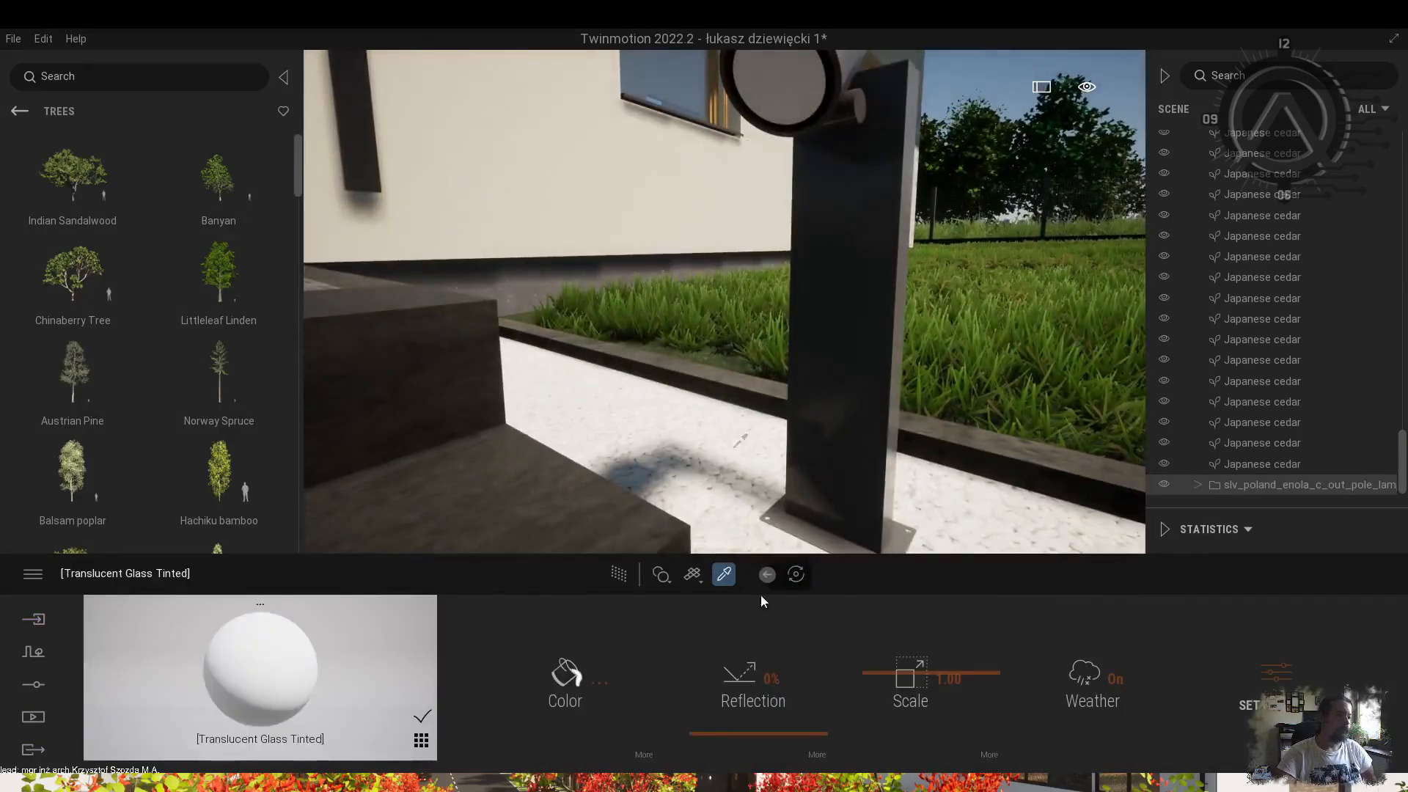
Apply Clear glass then Neon 01 with a pale blue glow to the lamp lens.
left_click(72, 191)
left_click_drag(73, 171, 792, 78)
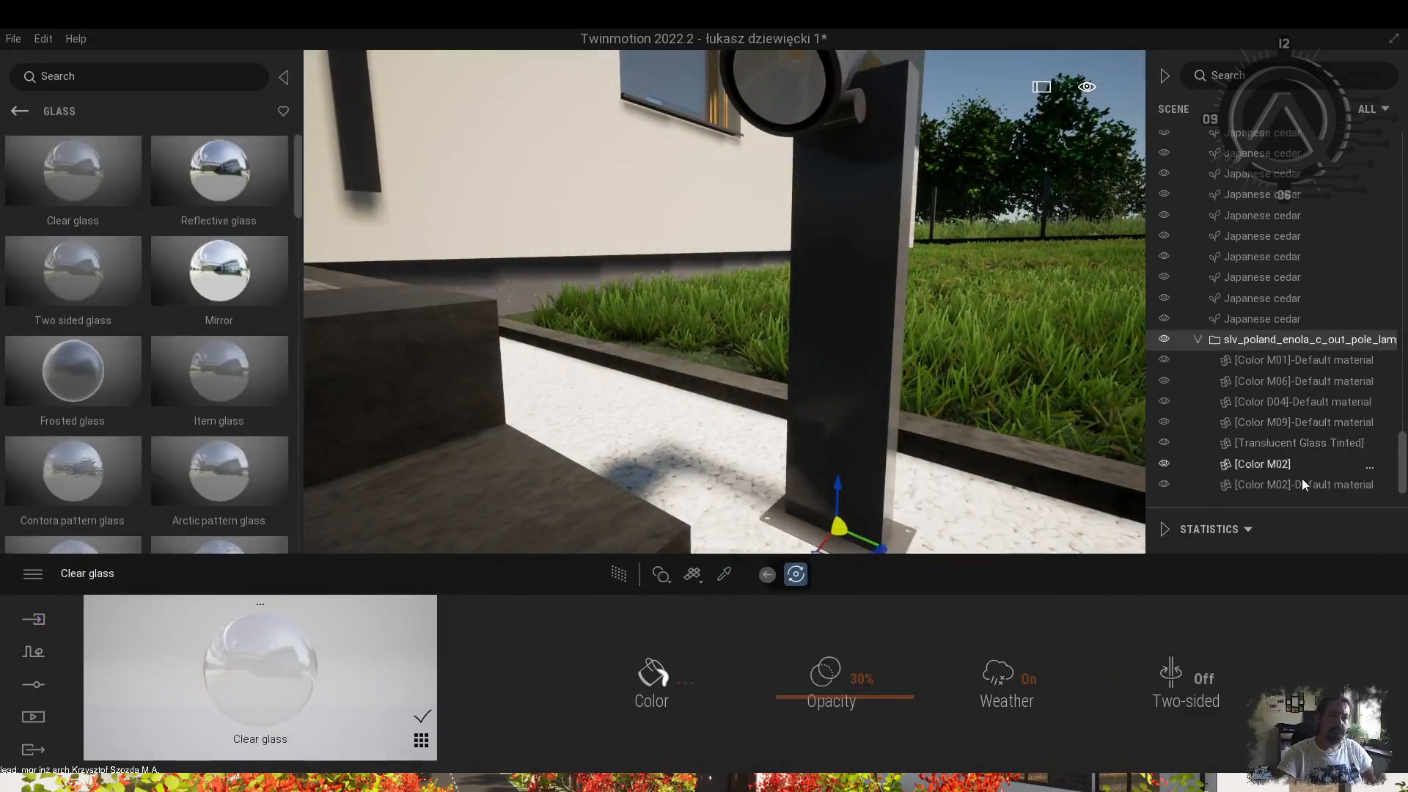
left_click(20, 110)
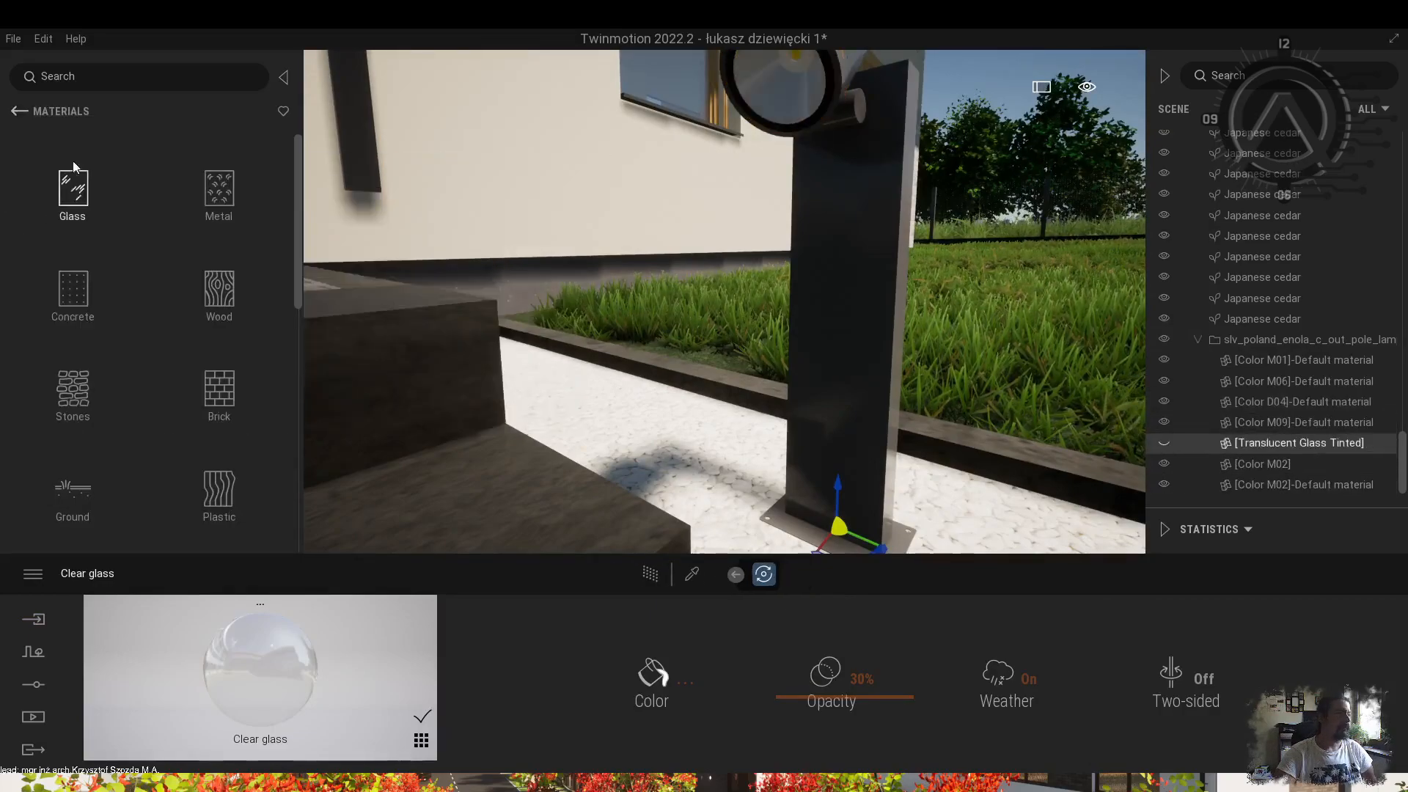
left_click(72, 484)
left_click_drag(75, 171, 794, 73)
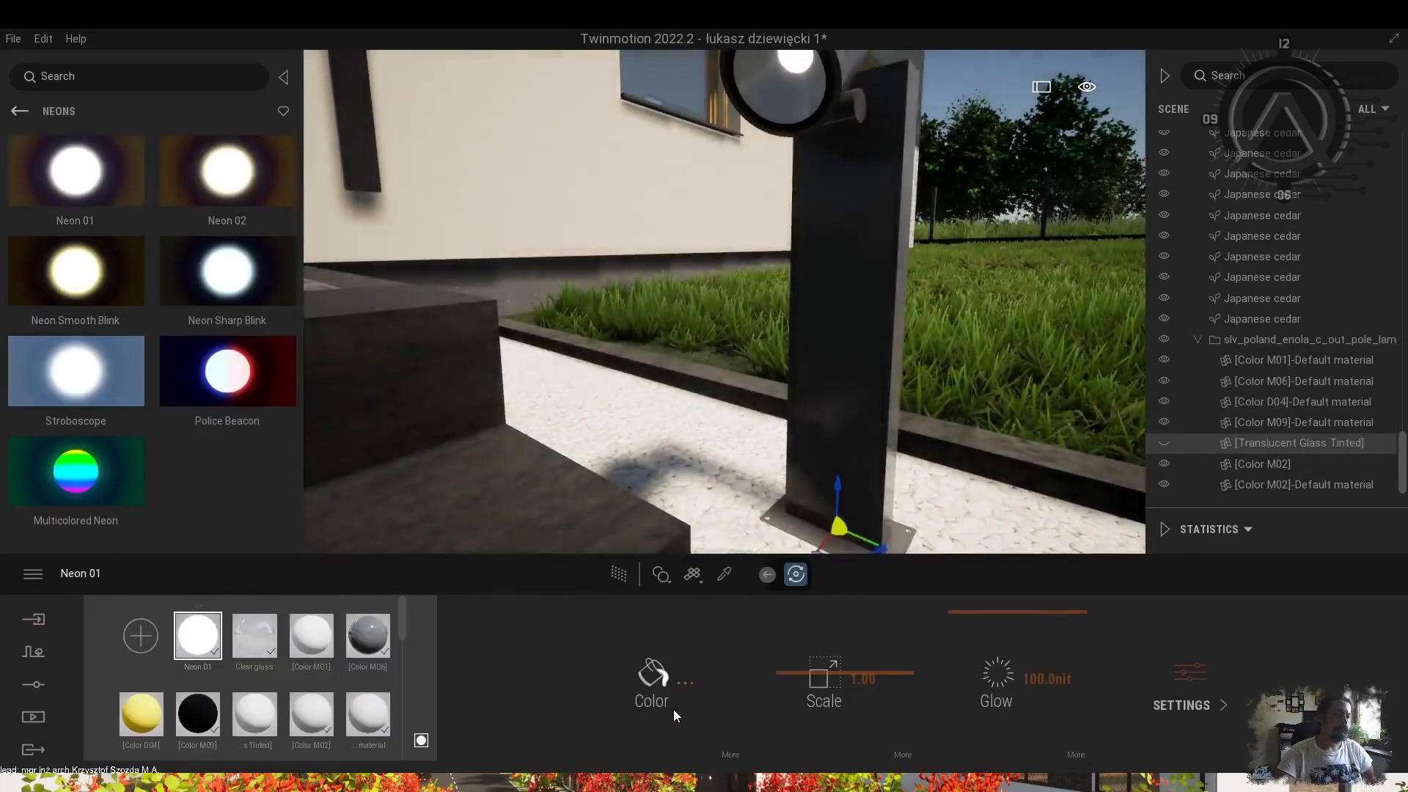
left_click(654, 676)
left_click(555, 376)
left_click(779, 537)
left_click(1163, 443)
scroll(747, 322, "down", 10)
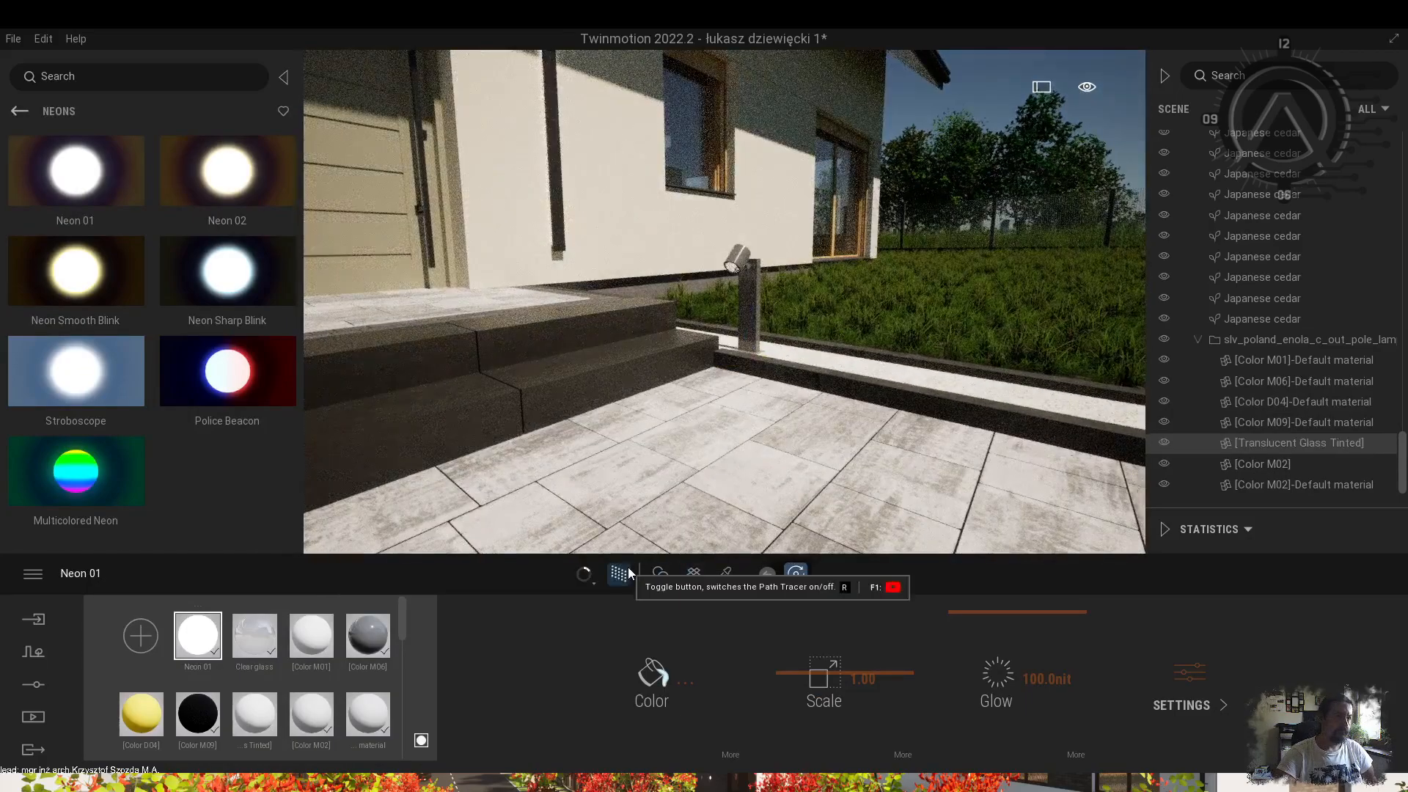
Add a Spot light and position it inside the garden lamp head.
left_click(20, 111)
left_click(214, 283)
left_click_drag(720, 389, 720, 388)
left_click(1268, 485)
left_click_drag(721, 326, 738, 248)
scroll(738, 248, "up", 5)
right_click_drag(737, 248, 778, 293)
left_click_drag(777, 308, 722, 290)
left_click_drag(749, 257, 744, 282)
Set the lamp's spot light intensity to 15 lm with the path-traced preview on.
left_click(411, 683)
type("15")
key("Return")
scroll(724, 330, "down", 5)
left_click(653, 575)
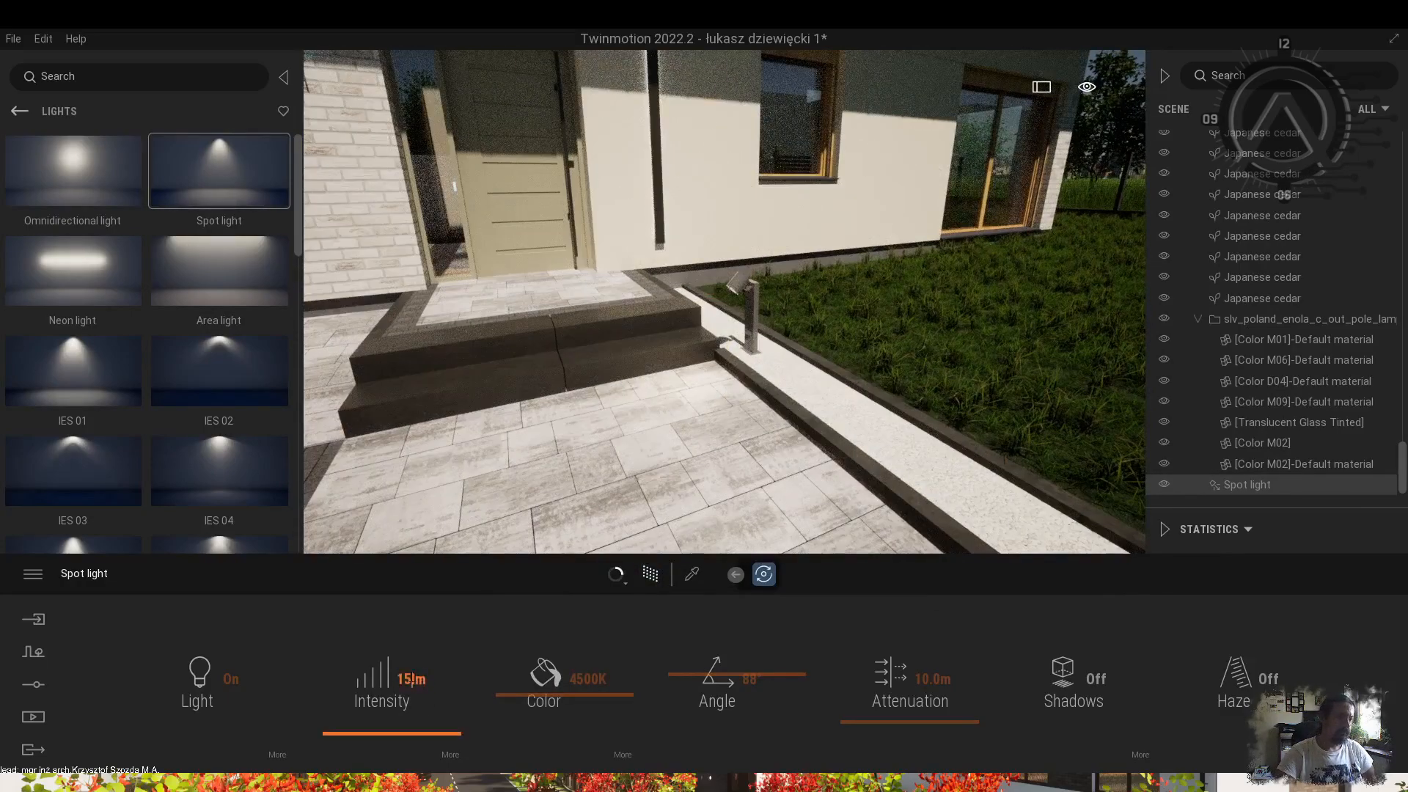
Copy the whole post lamp along the paving and move the copy to the left strip.
double_click(1167, 320)
left_click_drag(916, 372, 997, 400, "shift")
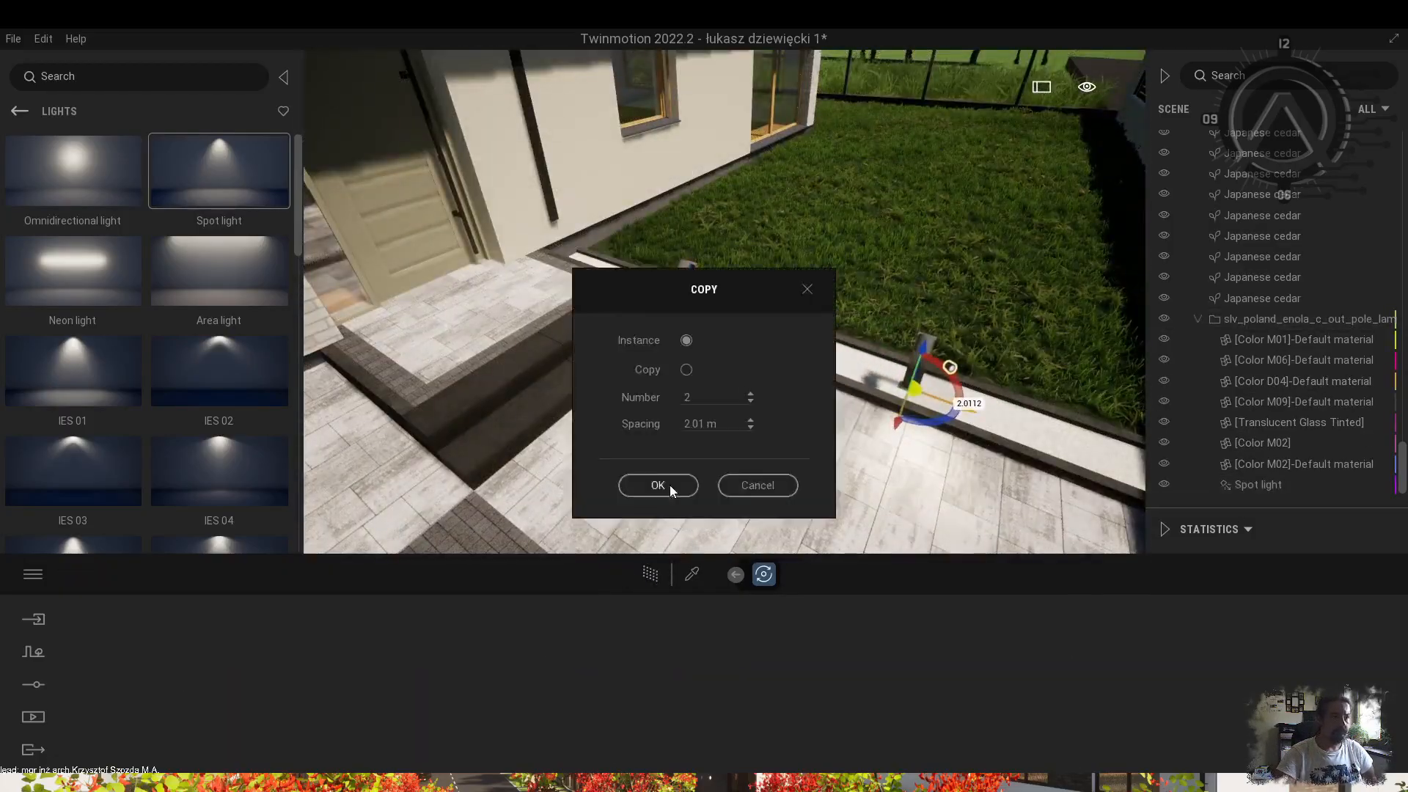
left_click(663, 490)
scroll(724, 329, "down", 5)
middle_click_drag(777, 411, 1093, 321, "shift")
left_click_drag(1093, 327, 506, 289, "shift")
left_click(663, 490)
Rotate the lamp copy by 90 degrees and move it to the wall corner.
scroll(506, 290, "up", 5)
left_click(608, 479)
type("90-90")
key("Return")
left_click_drag(616, 444, 722, 284)
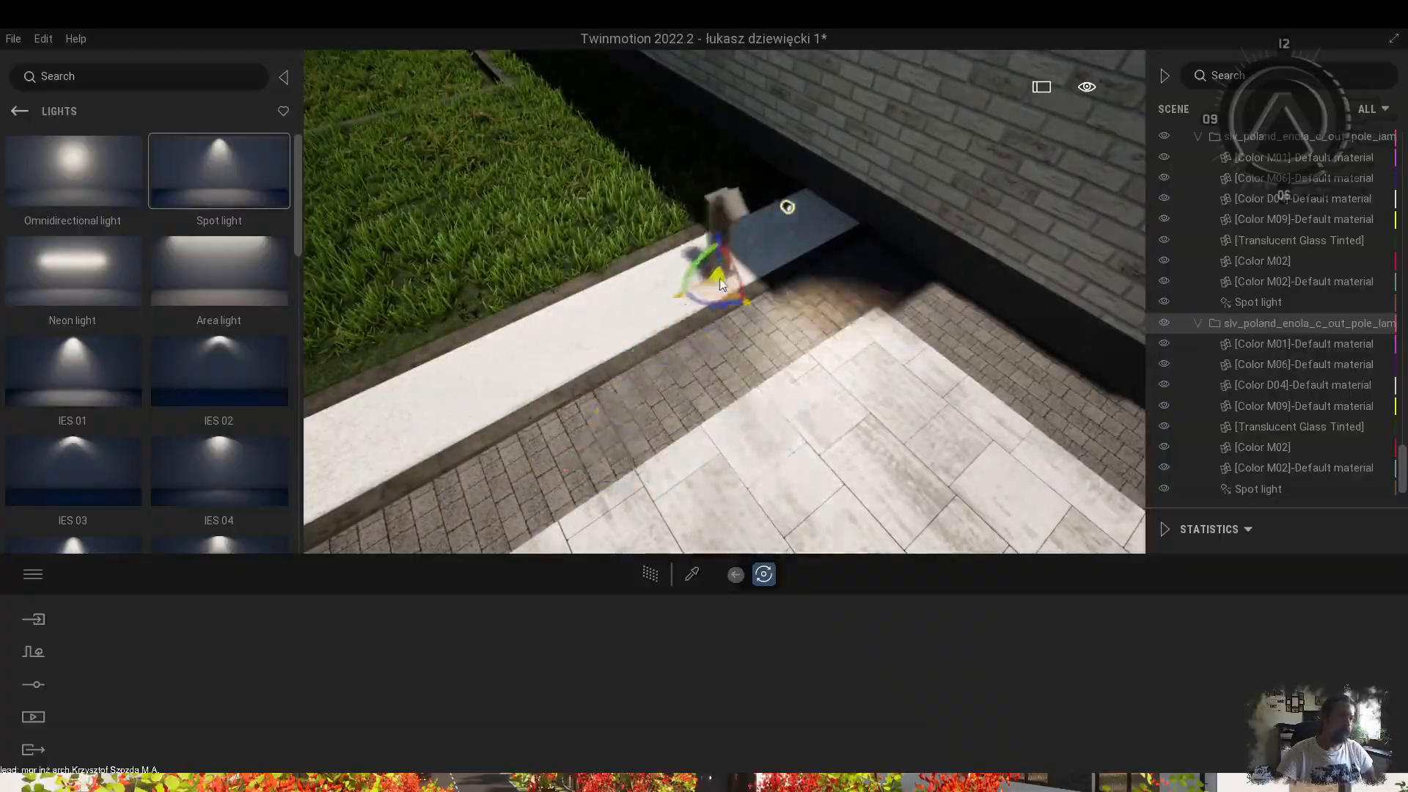
scroll(721, 284, "down", 5)
mouse_move(722, 284)
middle_mouse_down("shift")
mouse_move(767, 222)
mouse_move(735, 271)
middle_mouse_up("shift")
Make another copy of the lamp along the path toward the entrance.
left_click_drag(547, 302, 544, 302, "shift")
left_click(663, 490)
scroll(654, 363, "down", 8)
middle_click_drag(654, 363, 660, 311, "shift")
scroll(742, 224, "up", 8)
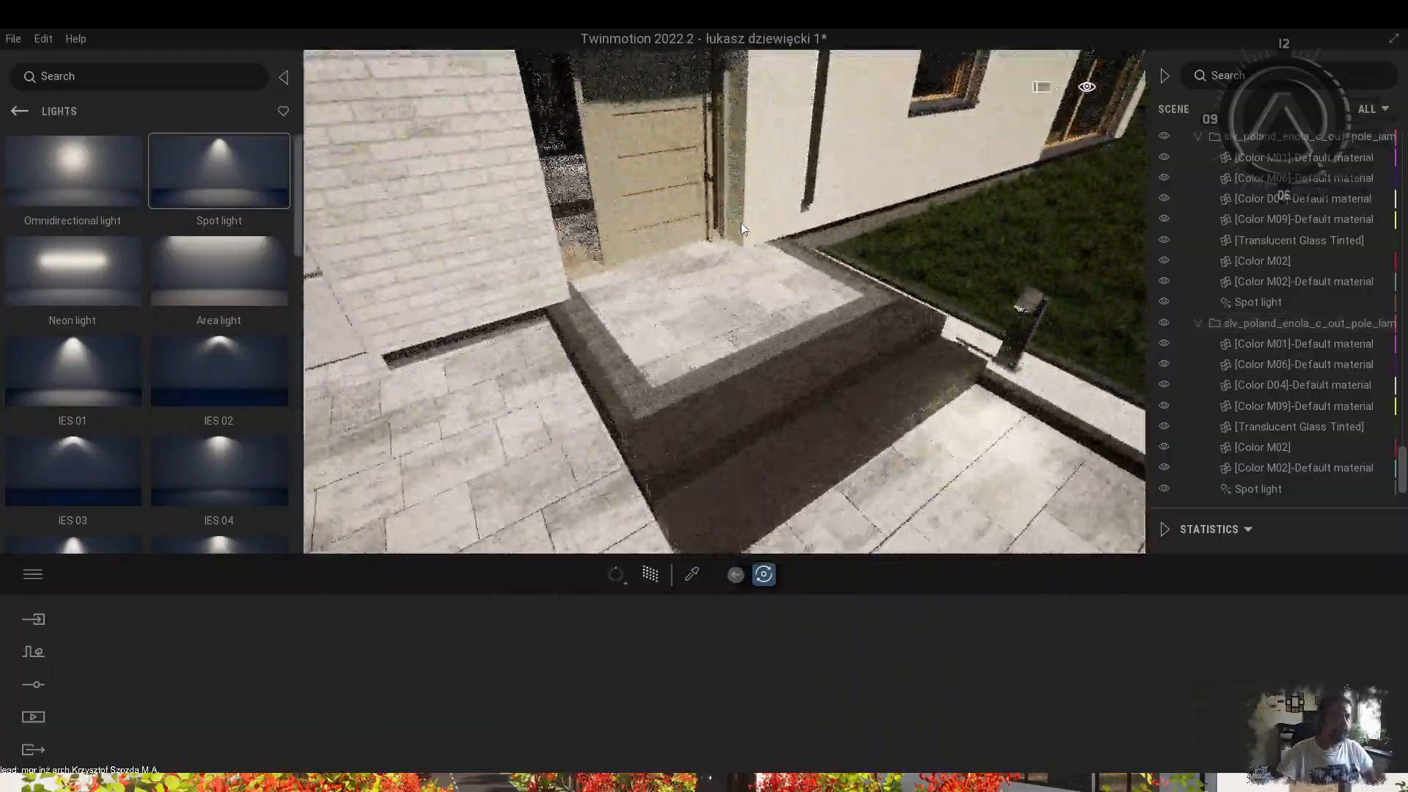
middle_click_drag(741, 223, 755, 424, "shift")
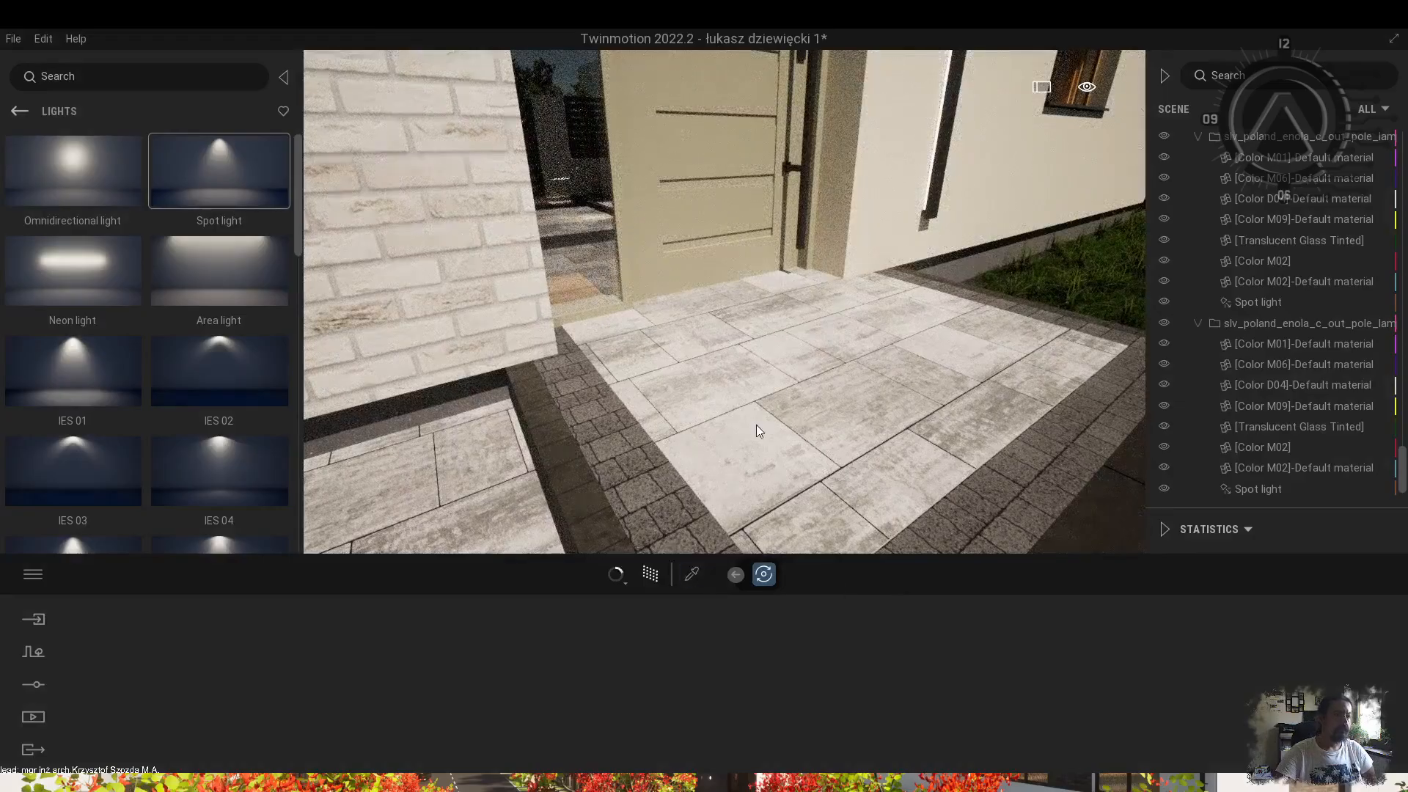
scroll(755, 425, "down", 5)
Browse the library to Characters > Posed humans.
left_click(20, 112)
left_click(76, 389)
left_click(80, 308)
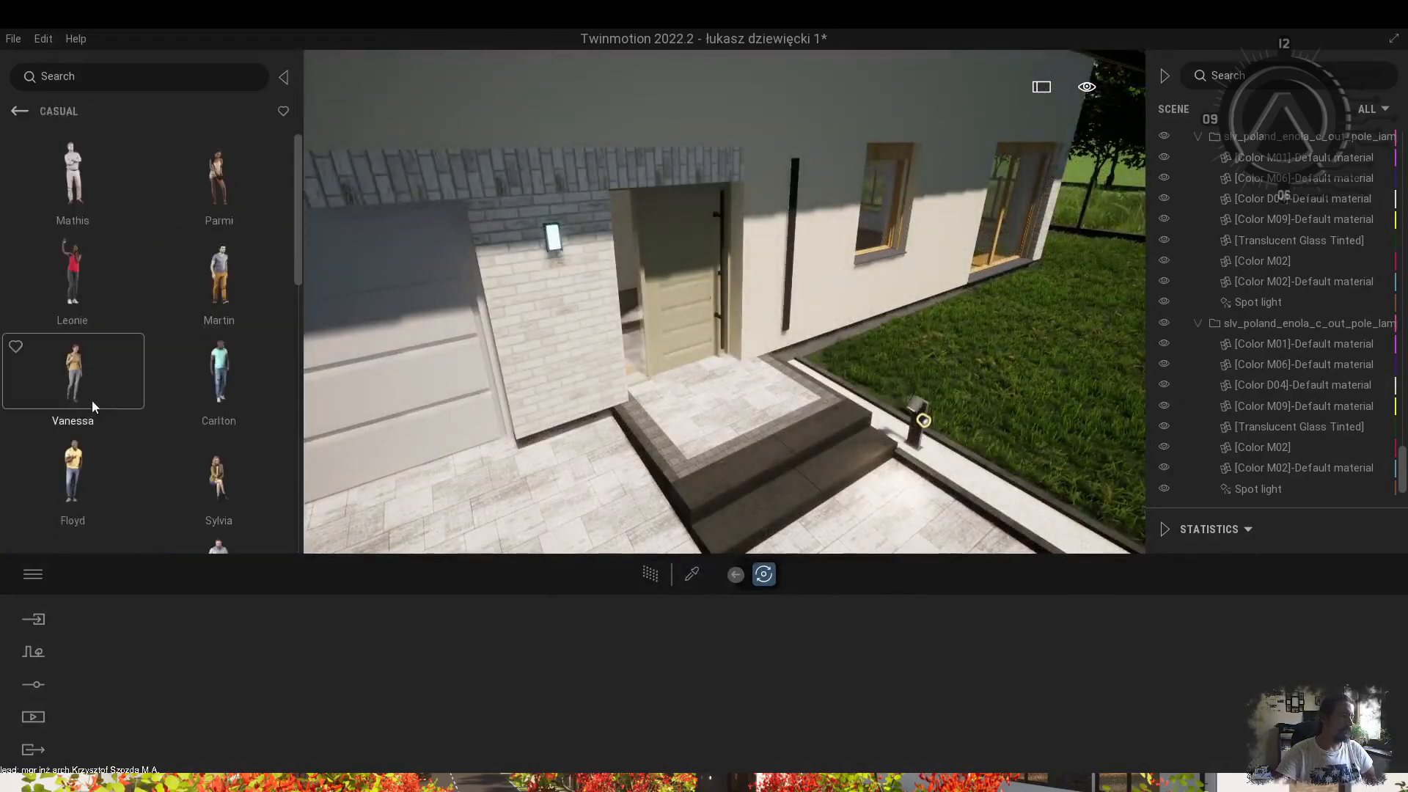
Place an adult-and-child figure from Posed humans > Children at the glass door.
left_click(219, 195)
scroll(75, 419, "down", 2)
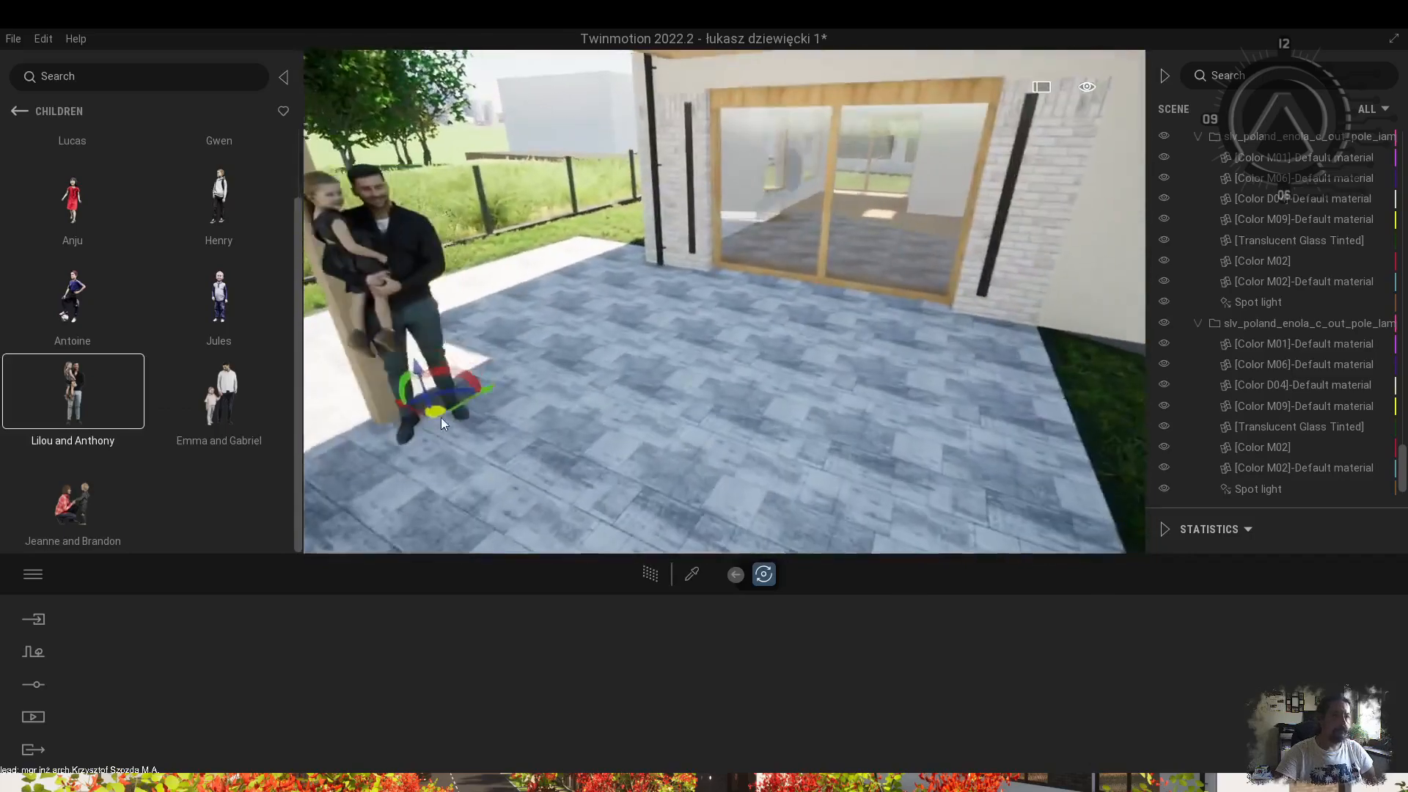
scroll(183, 428, "up", 1)
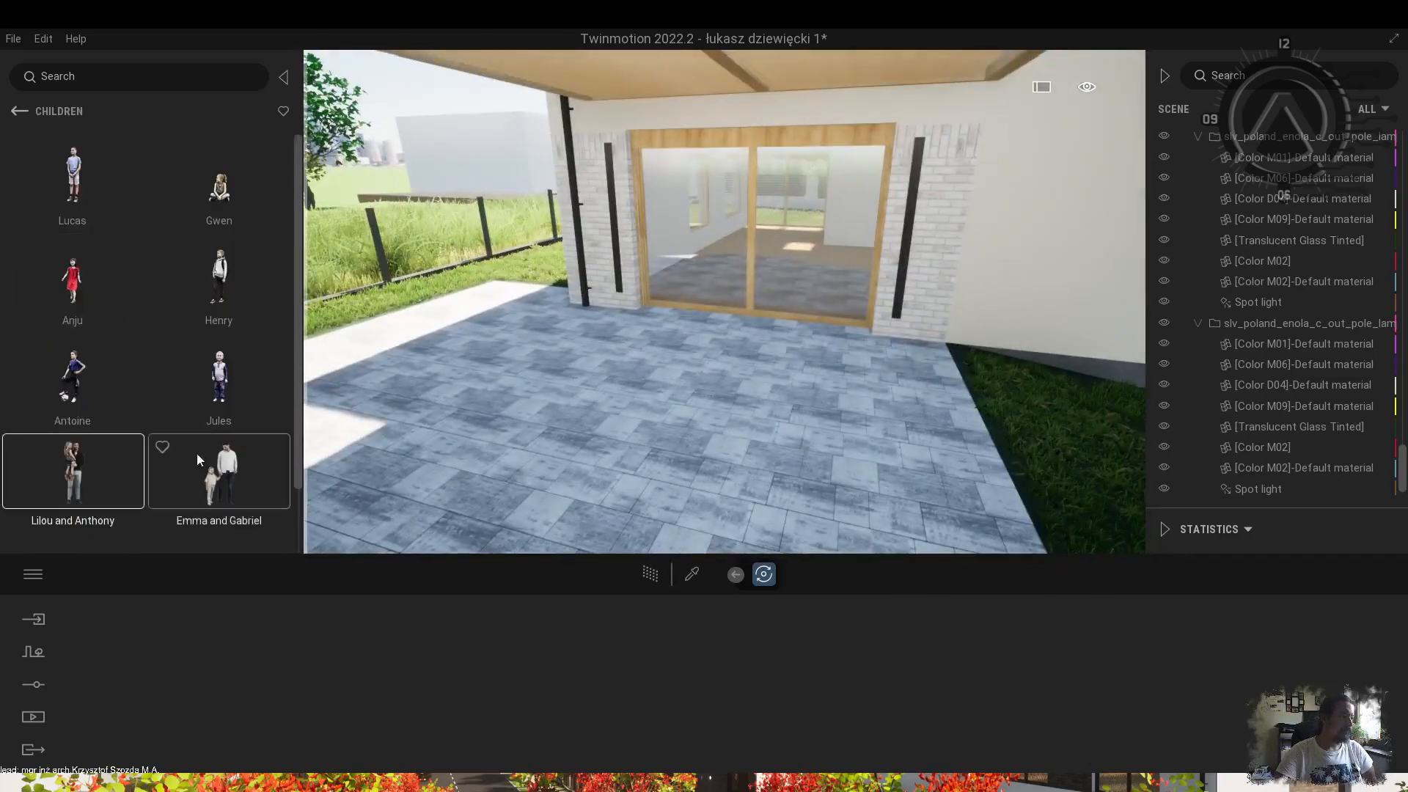
scroll(155, 200, "down", 3)
left_click_drag(73, 249, 458, 352)
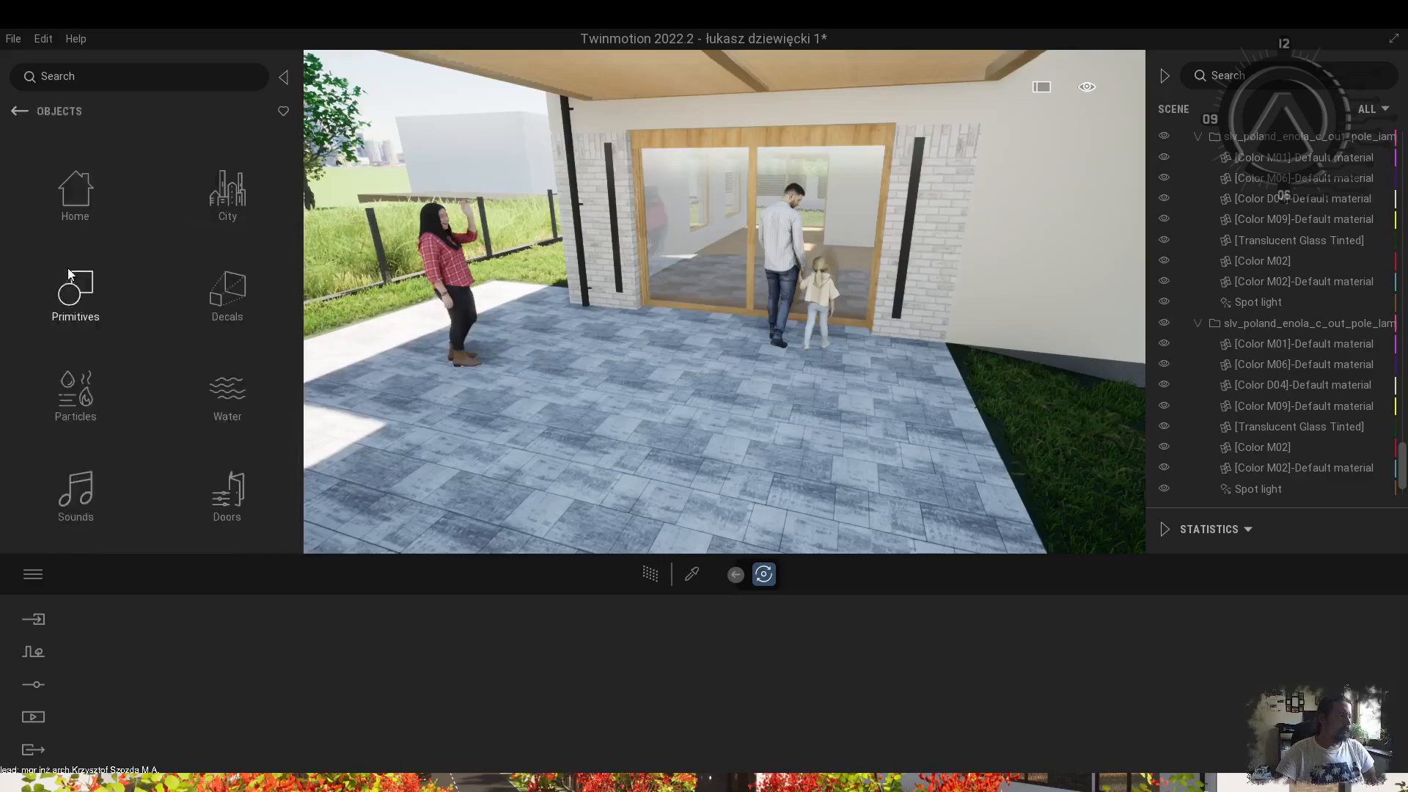
left_click(76, 489)
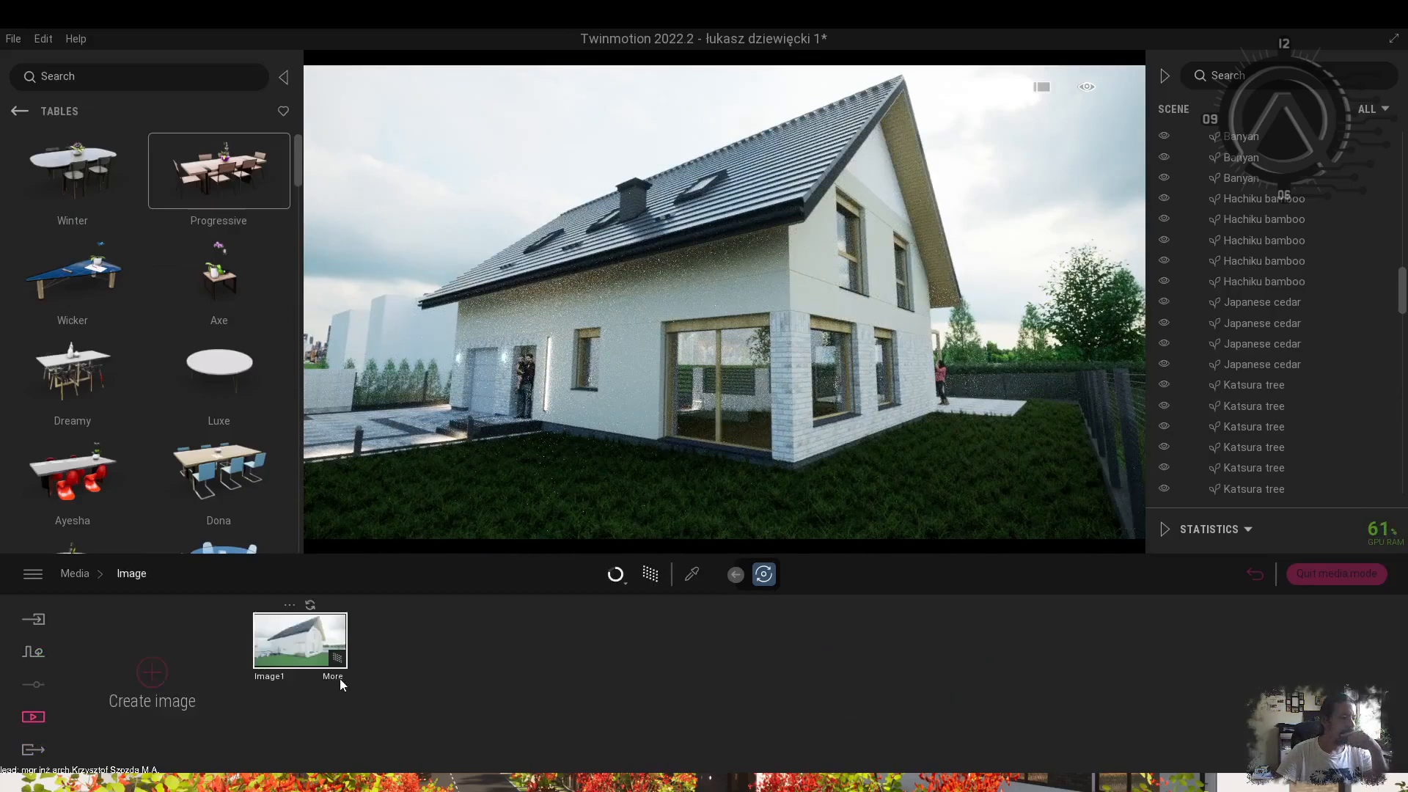
Give Image1 the Countryside background and create a second image, Image2.
left_click(636, 682)
left_click(855, 358)
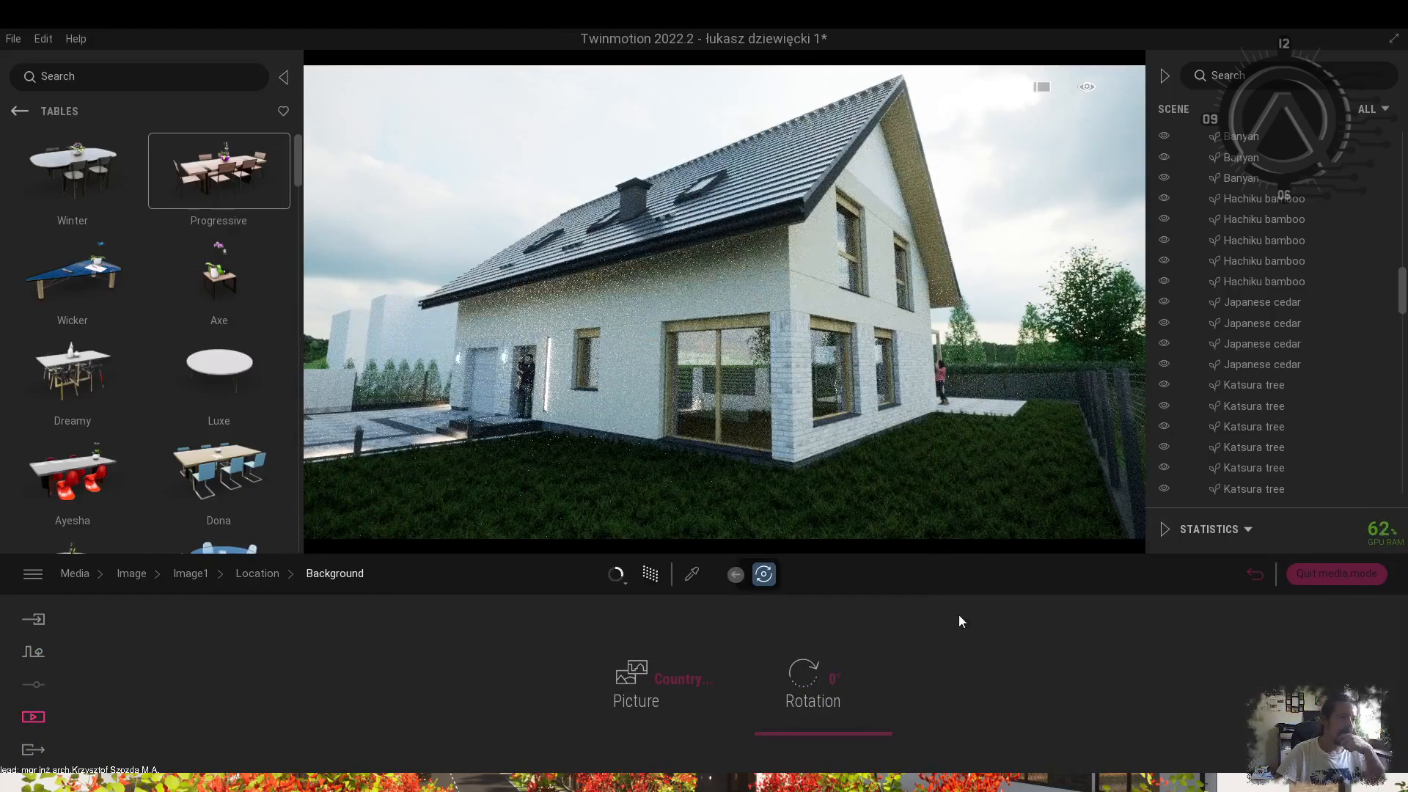
left_click(296, 682)
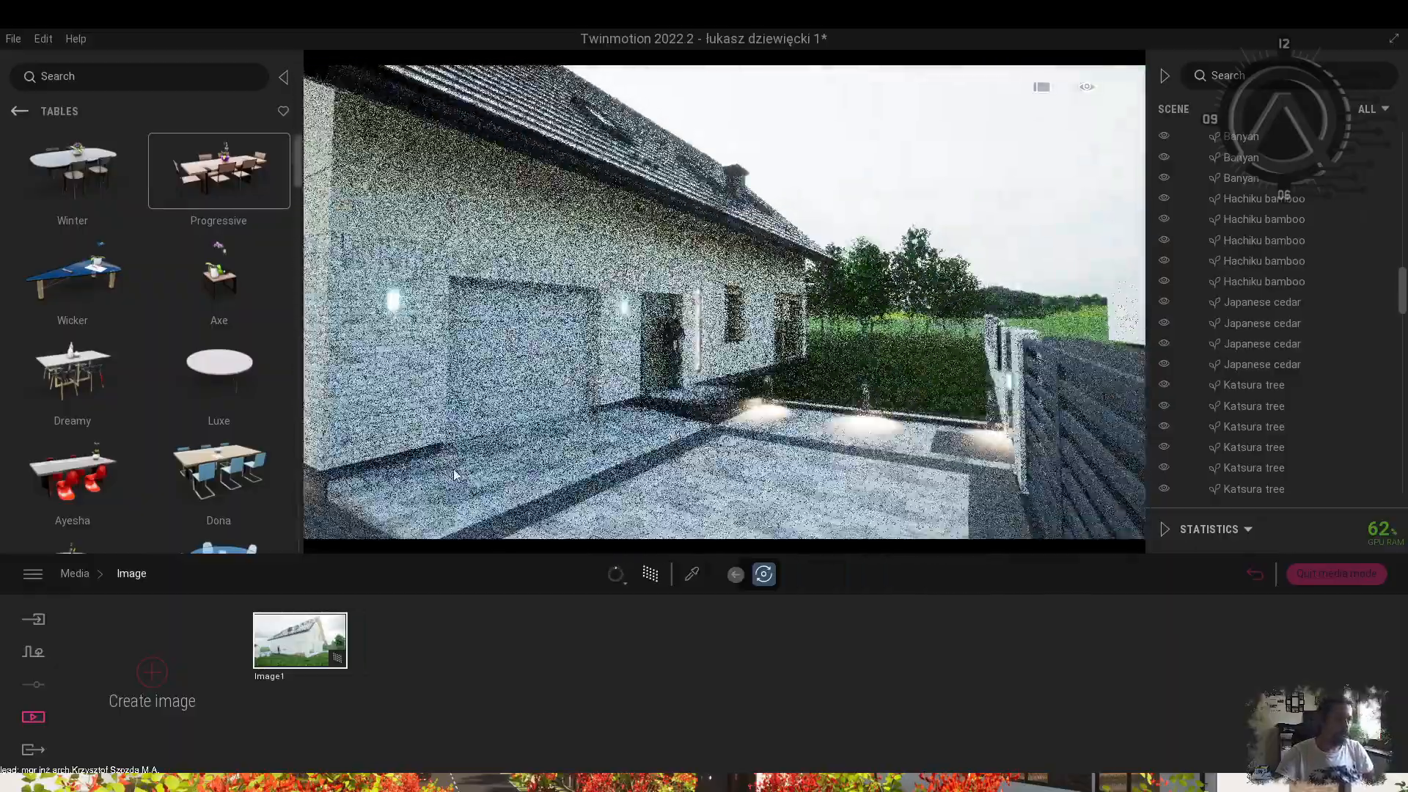
left_click(152, 673)
Set Image1's lighting exposure to 2, then adjust it to 1.6.
left_click(333, 686)
left_click(420, 677)
left_click(501, 679)
type("2")
key("Return")
type("1.6")
key("Return")
Edit the exposure value in Image2's lighting settings.
left_click(131, 573)
left_click(438, 676)
left_click(469, 676)
left_click(487, 679)
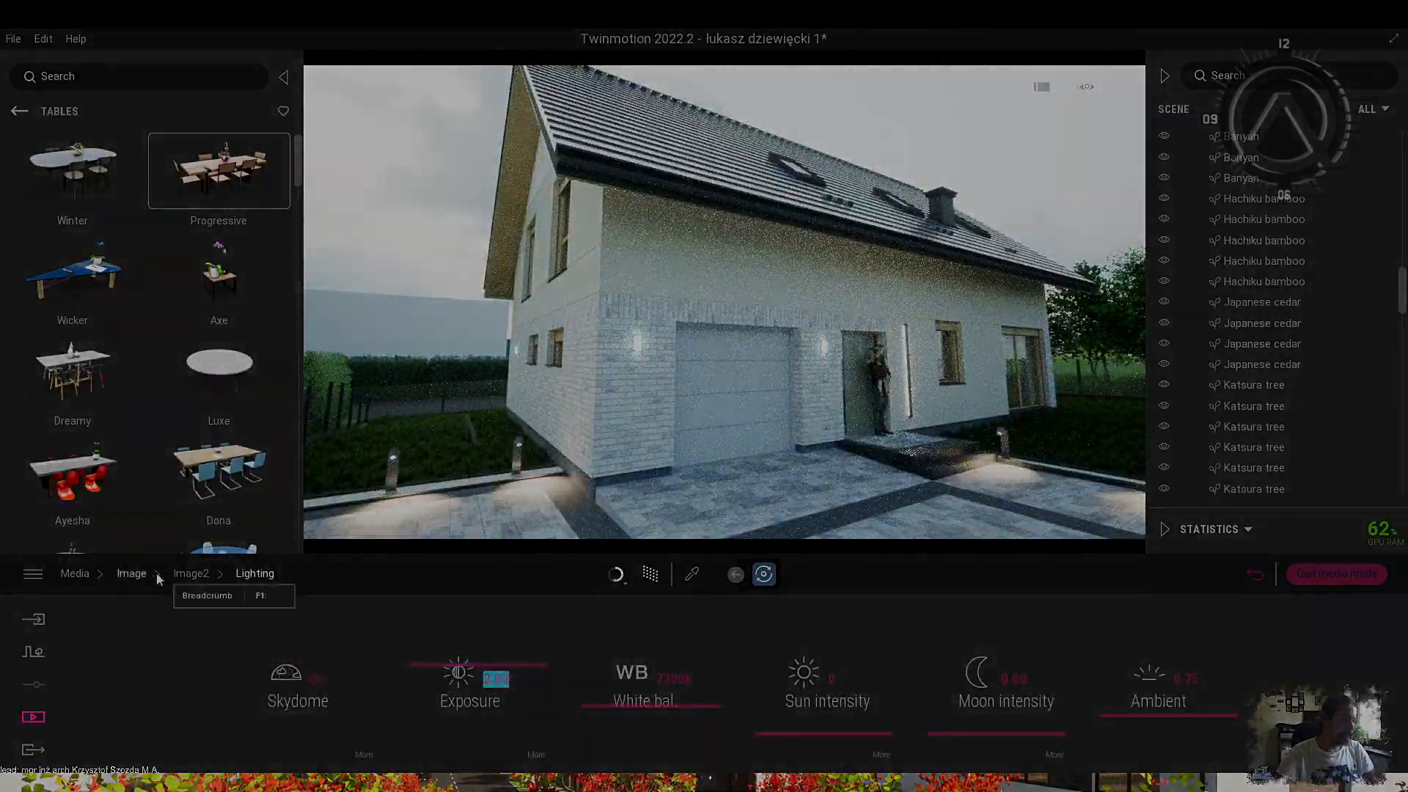